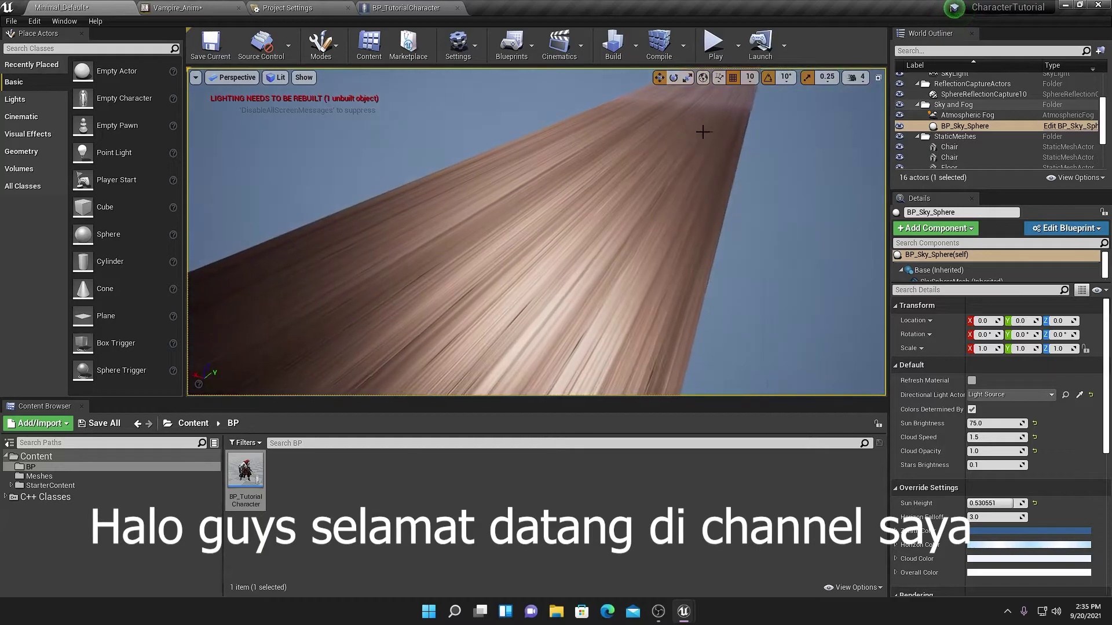
# Play the current level in the editor before leaving the project
pyautogui.click(713, 44)
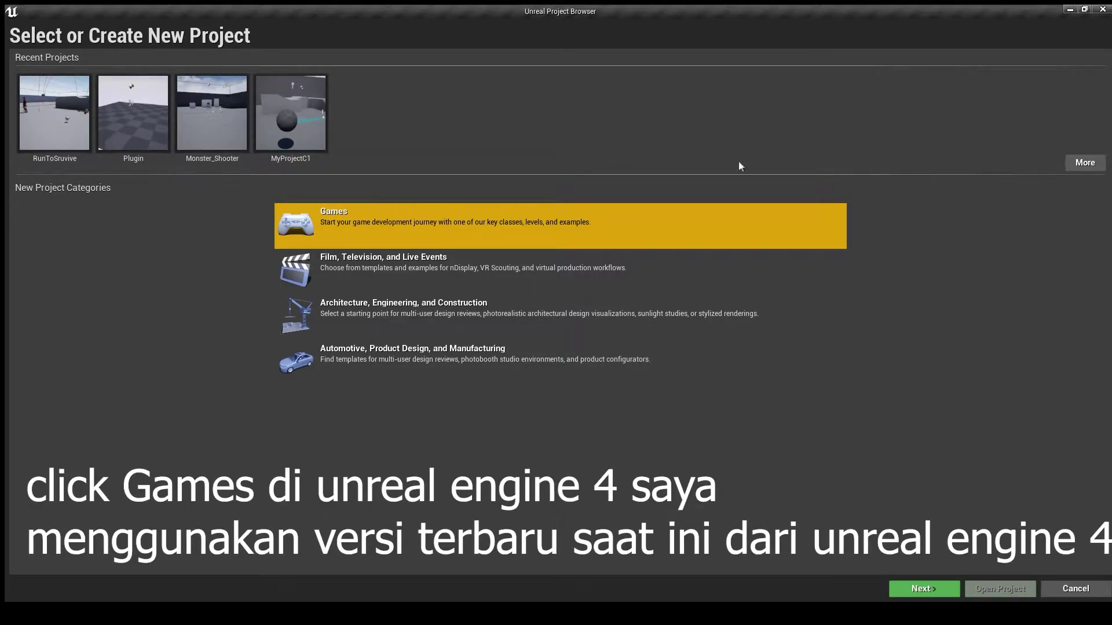
# Browse the Film and Automotive categories, then choose Games and continue to the templates
pyautogui.click(469, 286)
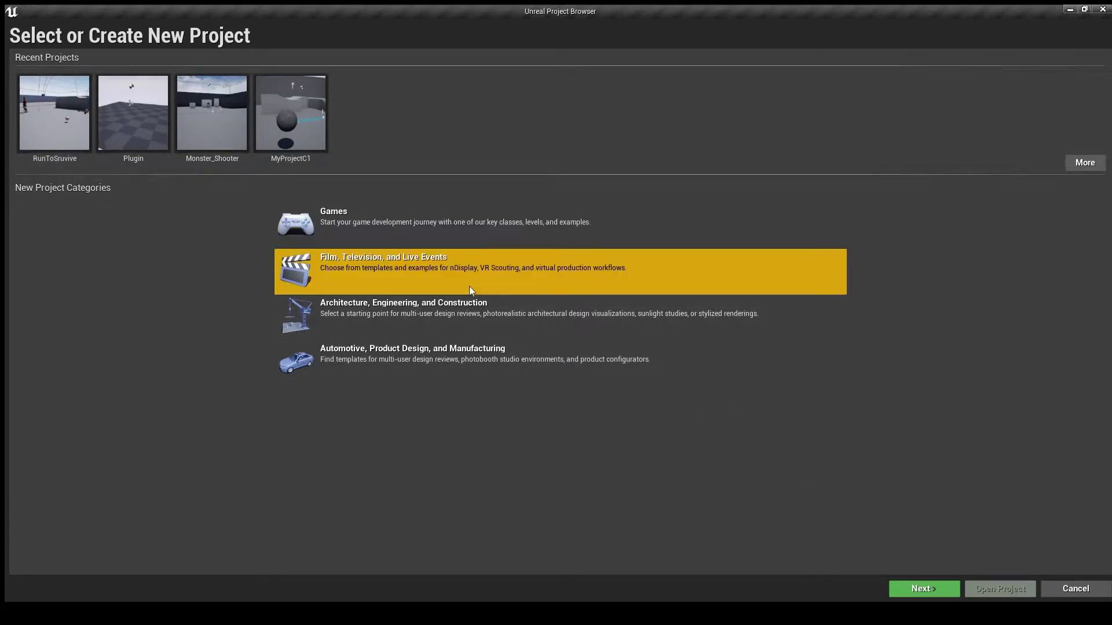
pyautogui.click(486, 356)
pyautogui.click(553, 216)
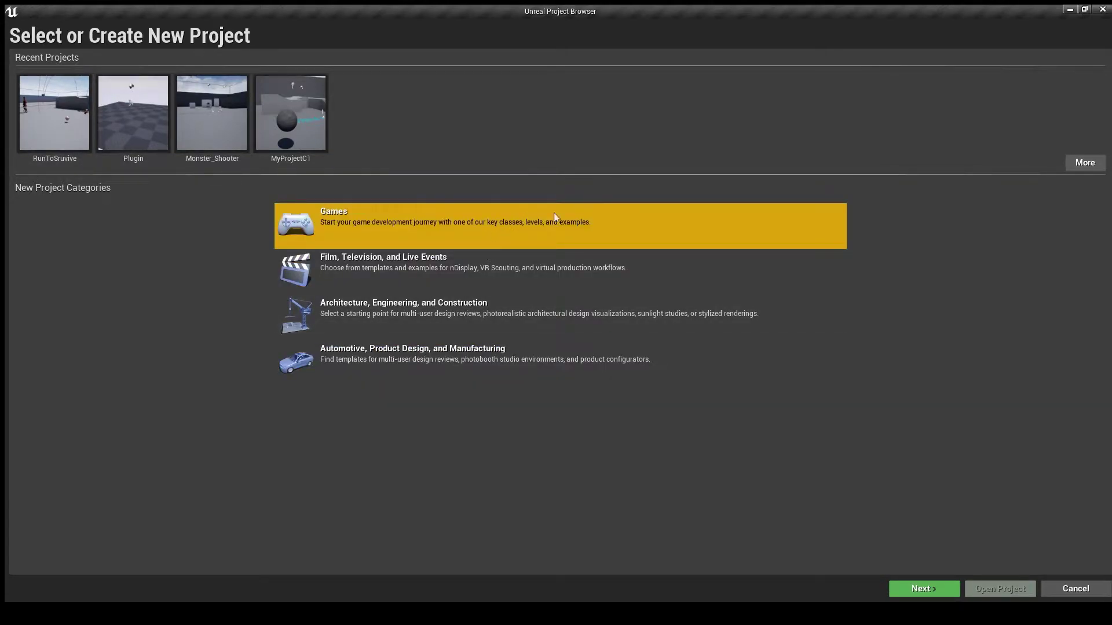
pyautogui.click(925, 589)
# Preview the Third Person and Flying templates, then pick the Blank template
pyautogui.click(261, 81)
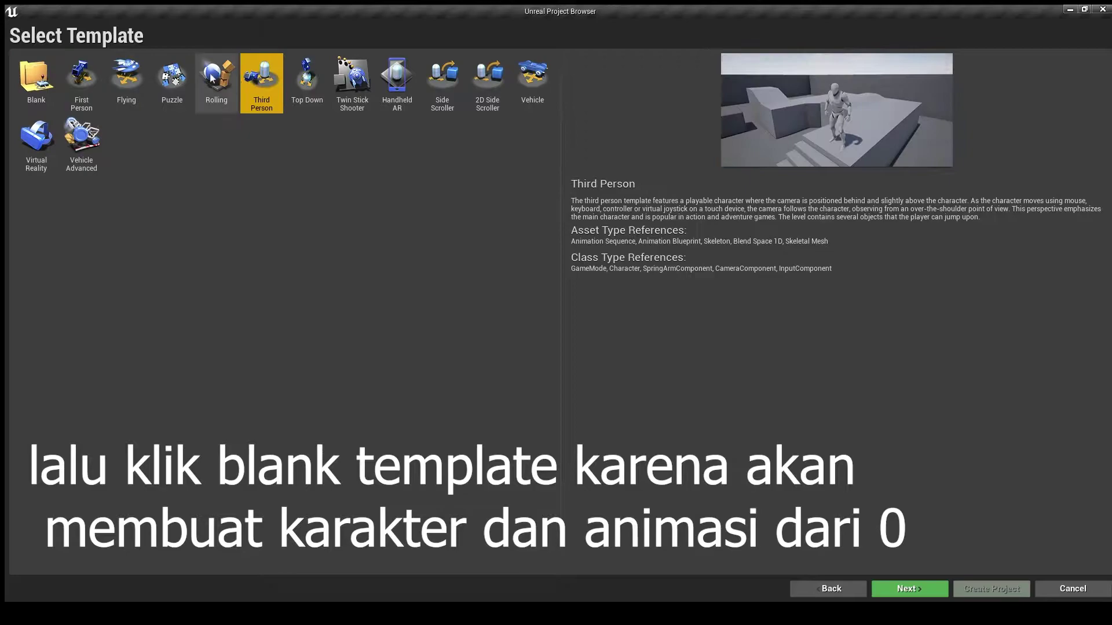
pyautogui.click(126, 81)
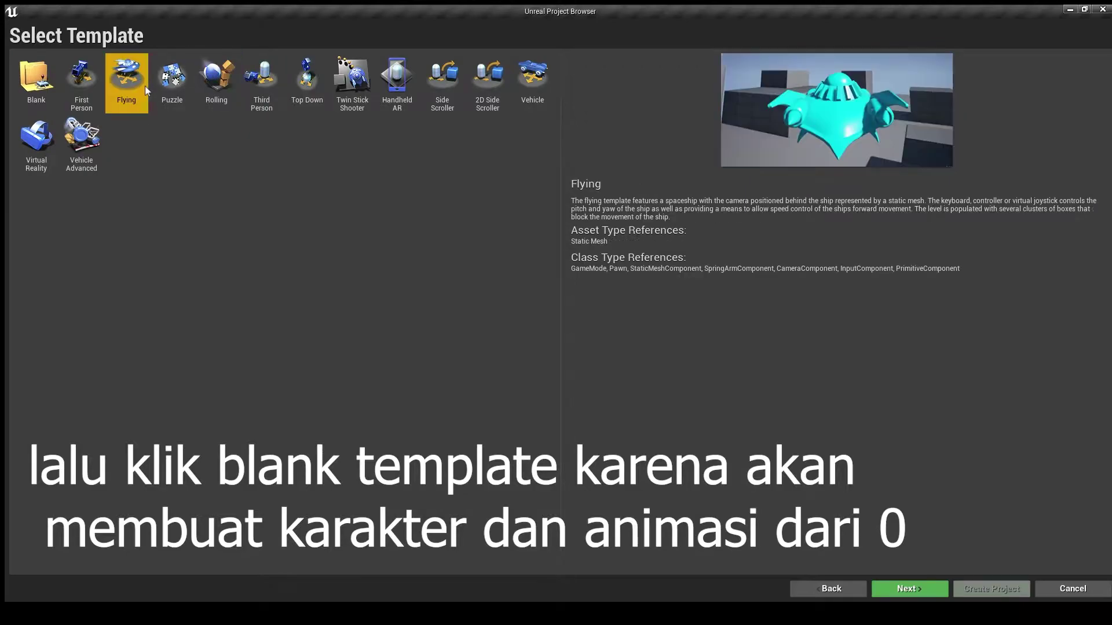
pyautogui.click(255, 94)
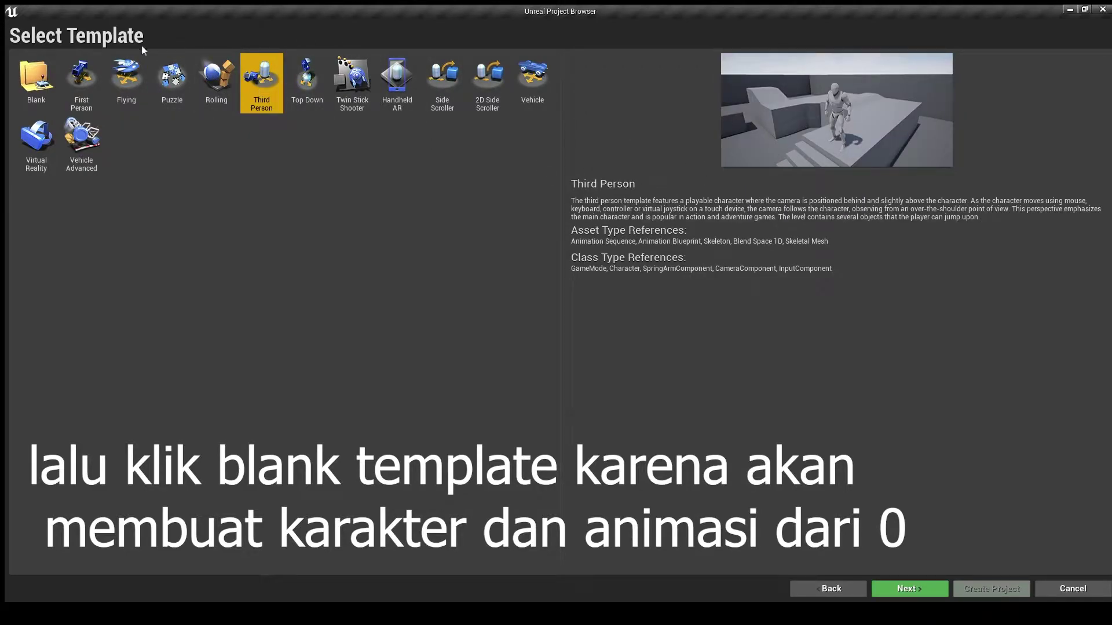
pyautogui.click(36, 81)
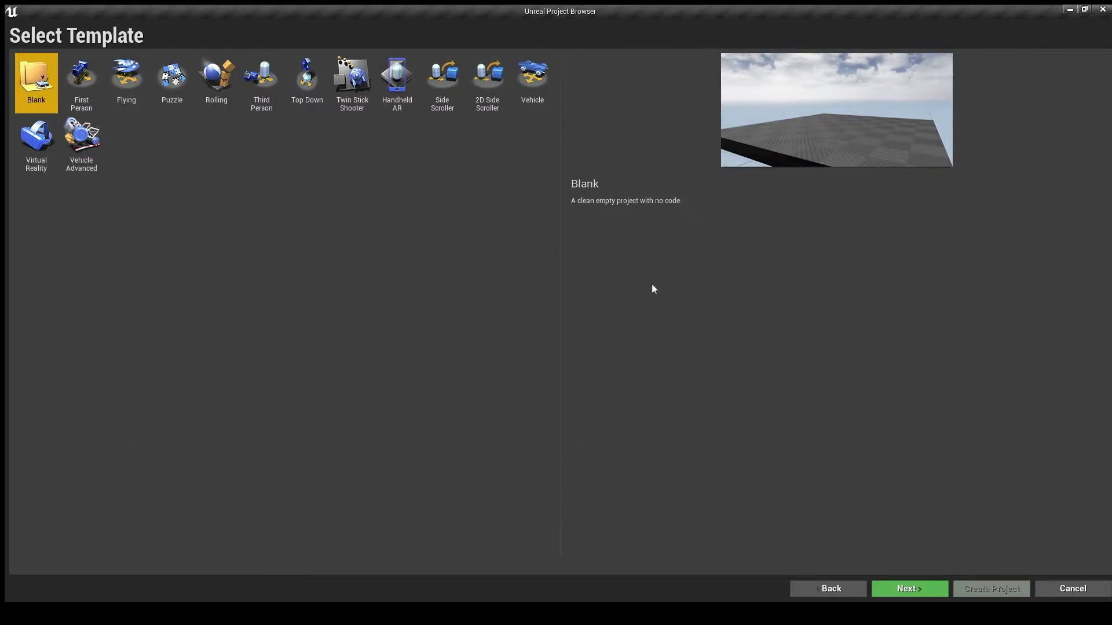
# Create a C++ project with Starter Content named CharacterTutorial in D:\Unreal game data
pyautogui.click(907, 593)
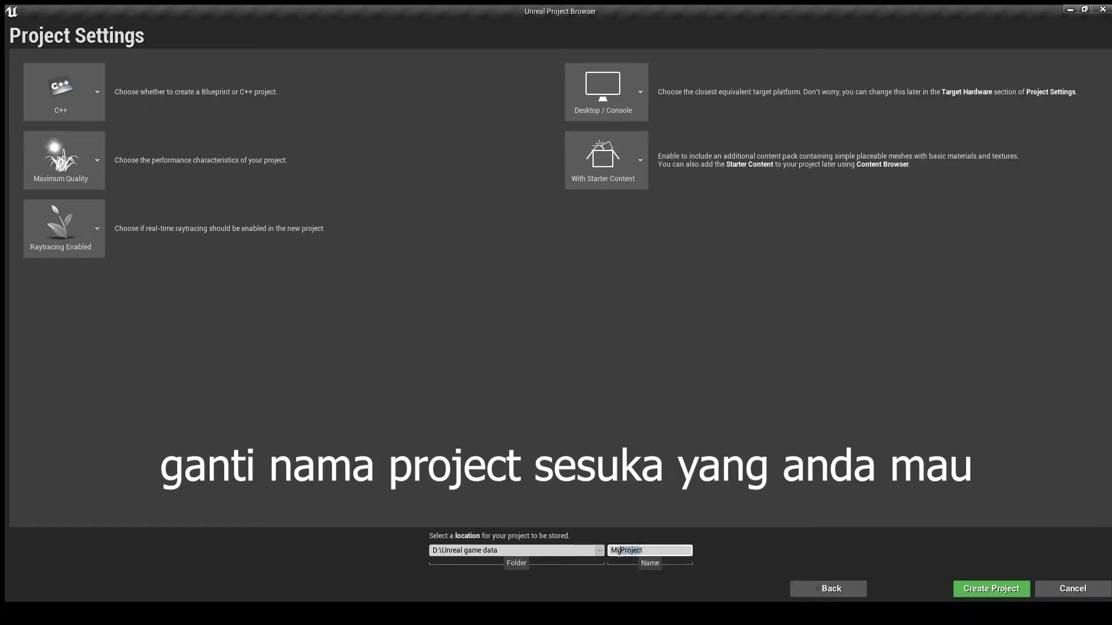
pyautogui.press('BackSpace')
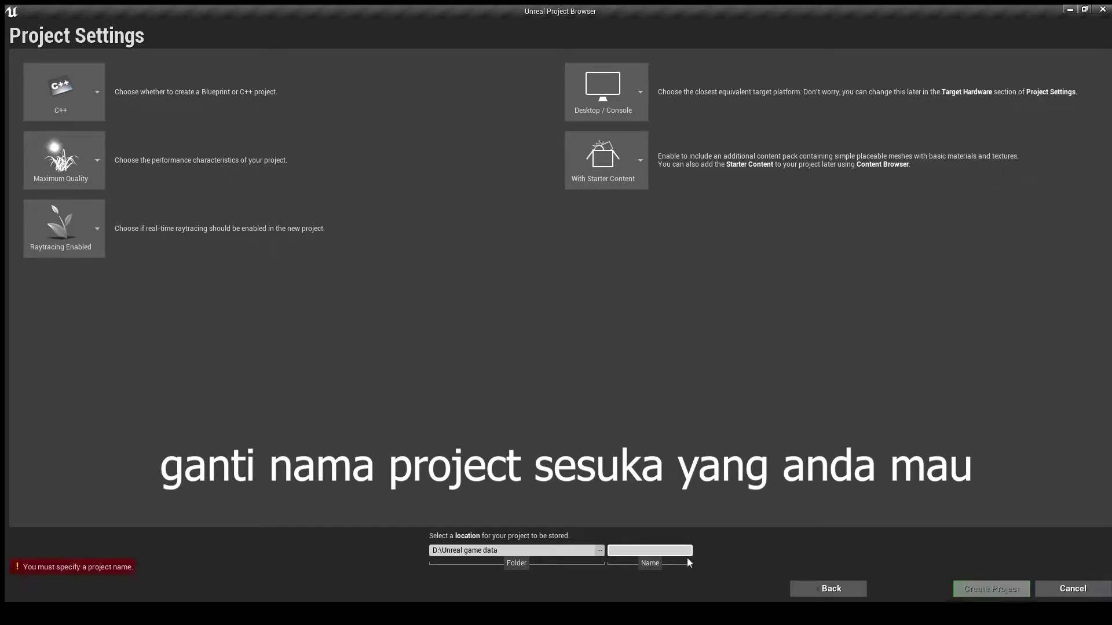
pyautogui.write('C')
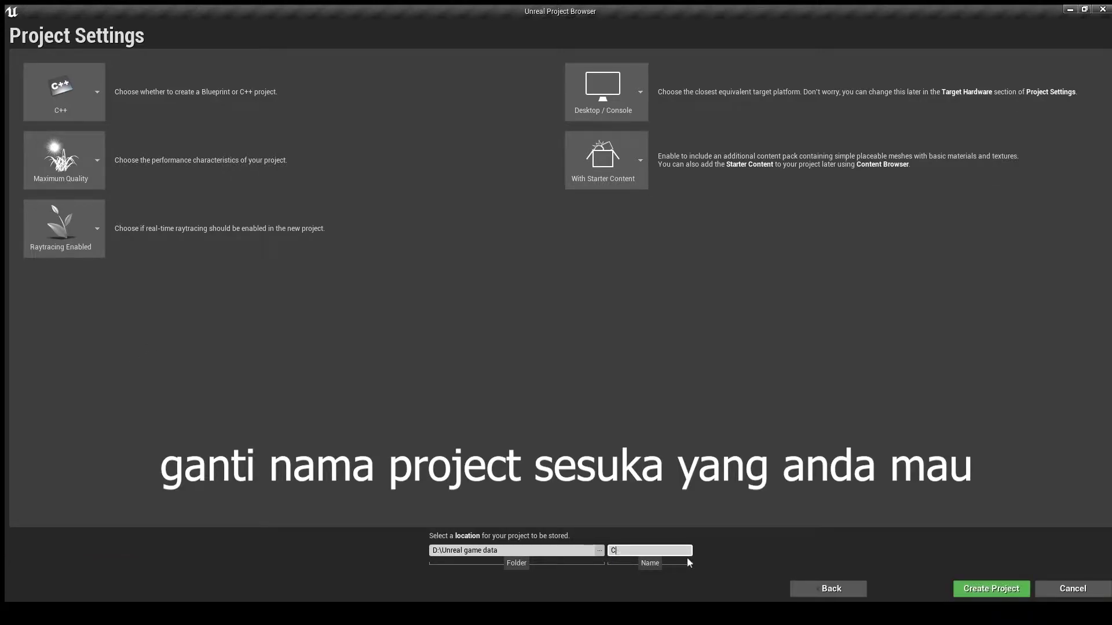
pyautogui.write('haracter')
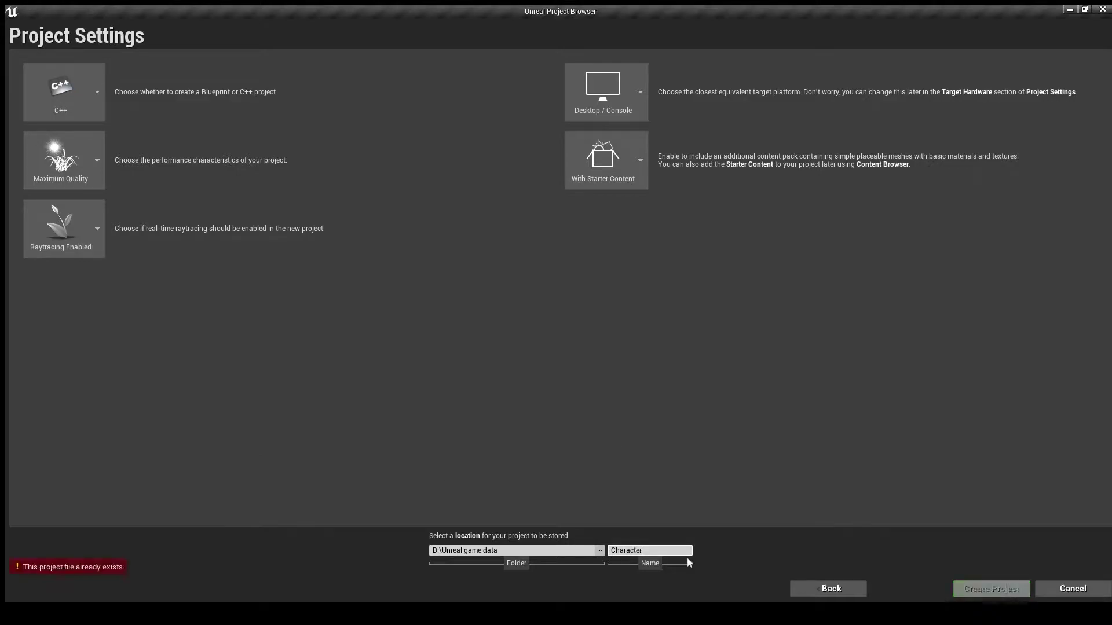
pyautogui.write('Tutorial')
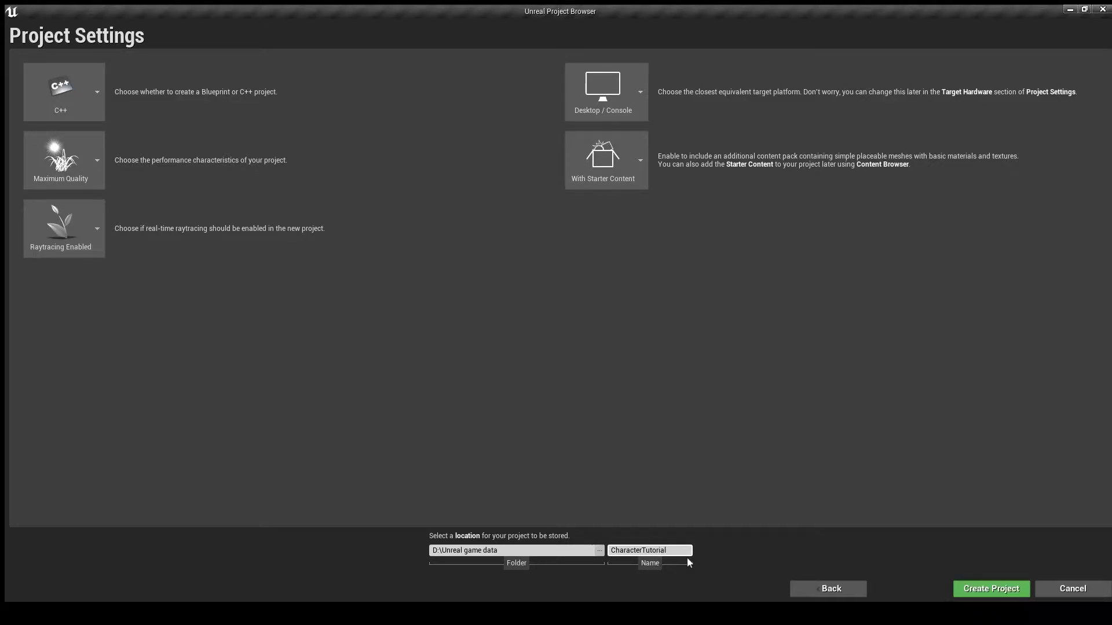
pyautogui.write('Projec')
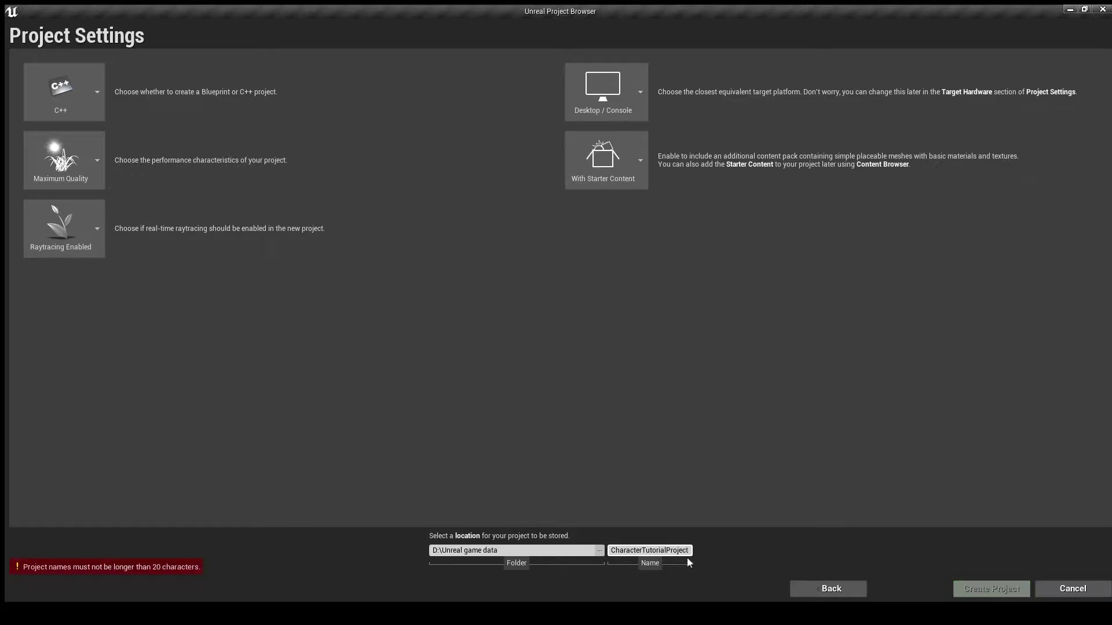
pyautogui.write('t')
pyautogui.press('BackSpace')
pyautogui.press('BackSpace')
pyautogui.press('BackSpace')
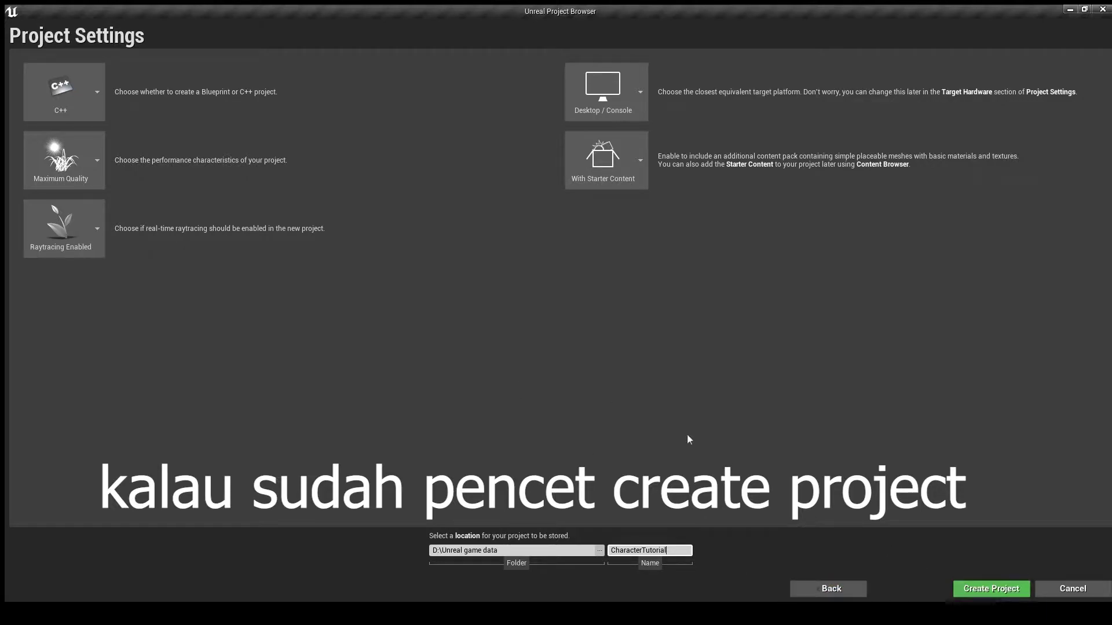
pyautogui.click(970, 594)
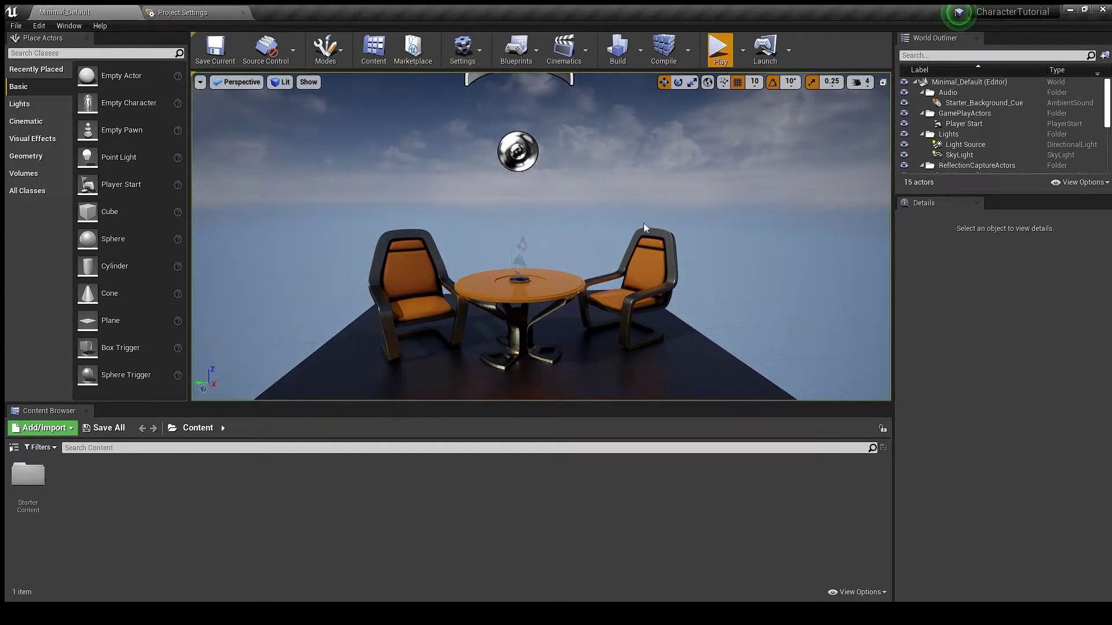
# Test-play the starter level, then select and frame the Floor mesh
pyautogui.hotkey('alt', 'p')
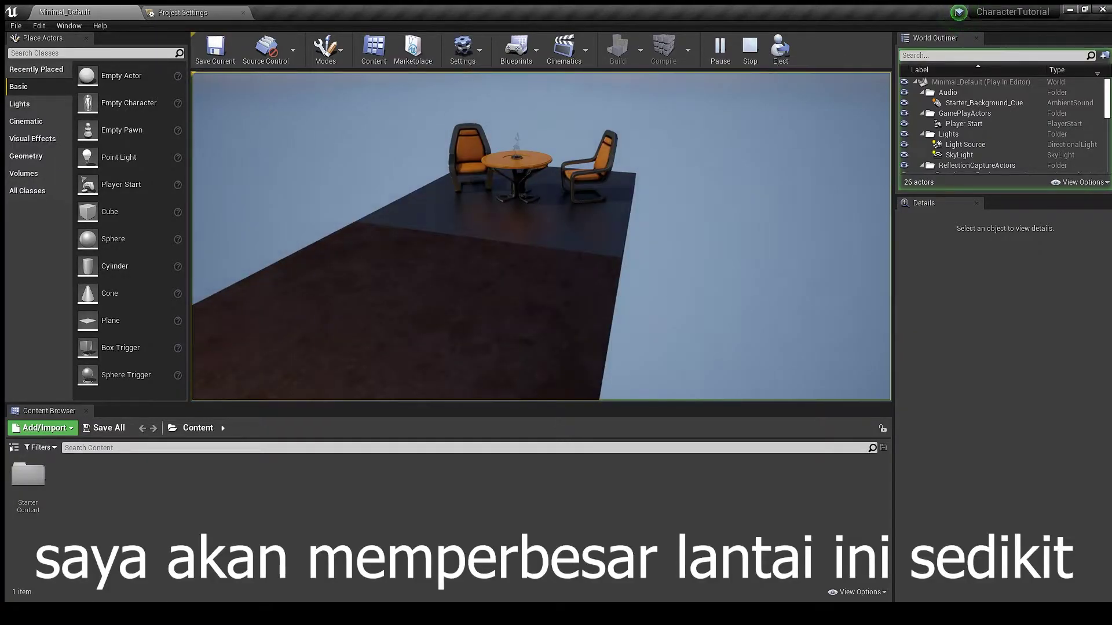
pyautogui.press('Escape')
pyautogui.click(633, 260)
pyautogui.press('f')
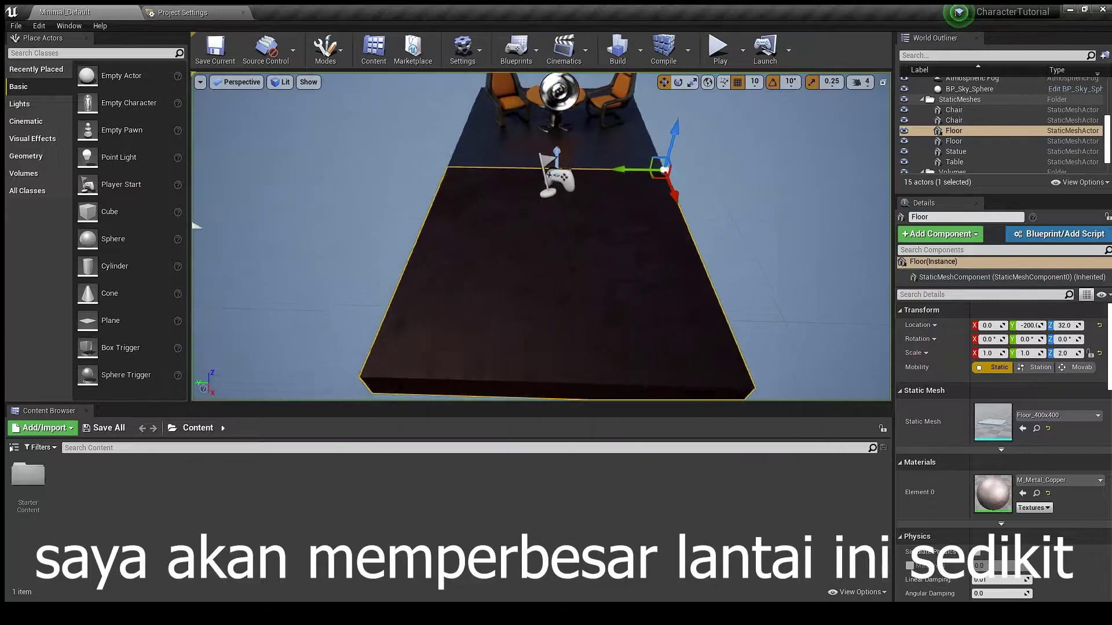
# Enlarge the Floor to scale 1.312 × 1.267 × 2.2 and view it from above
pyautogui.keyDown('alt'); pyautogui.moveTo(556, 261); pyautogui.dragTo(625, 266); pyautogui.keyUp('alt')
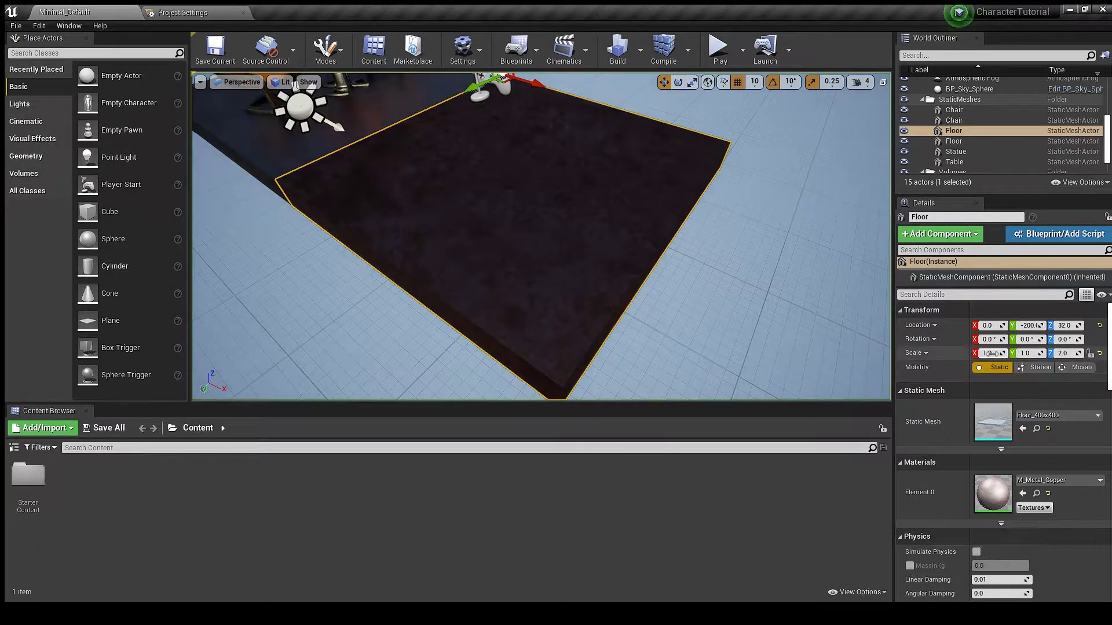
pyautogui.moveTo(992, 353); pyautogui.dragTo(1037, 354)
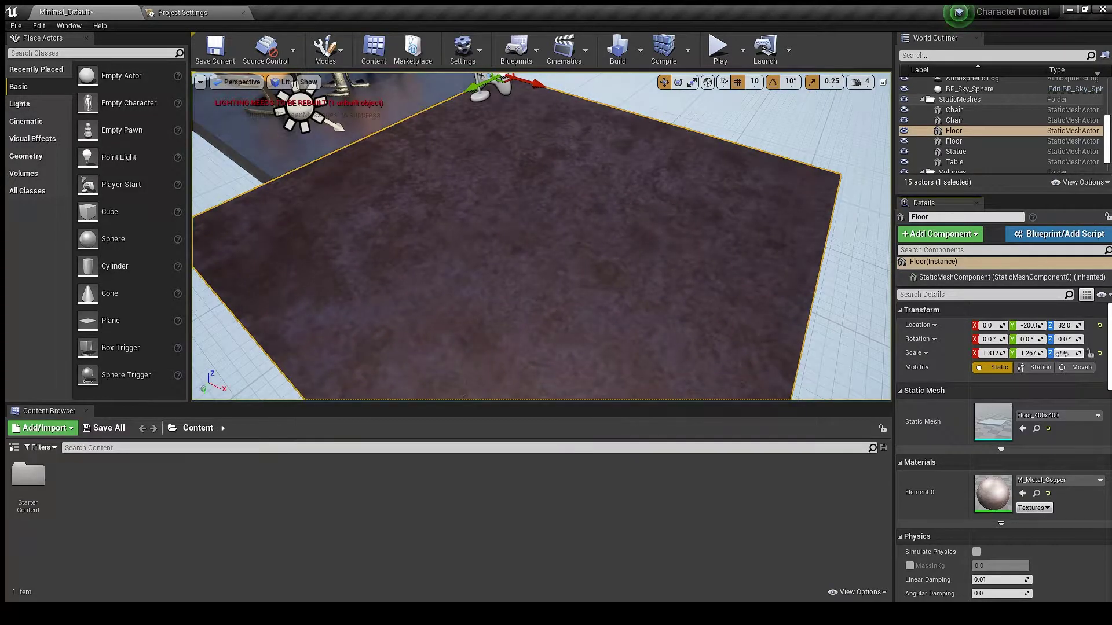
pyautogui.press('f')
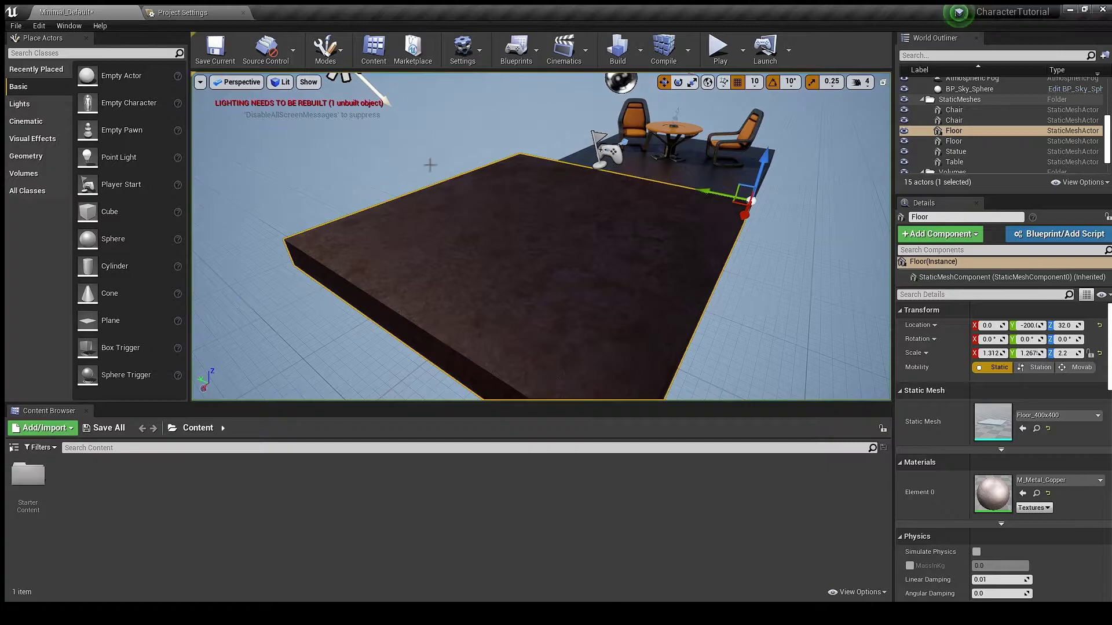
pyautogui.click(430, 165)
pyautogui.moveTo(429, 165); pyautogui.dragTo(604, 204, button='right')
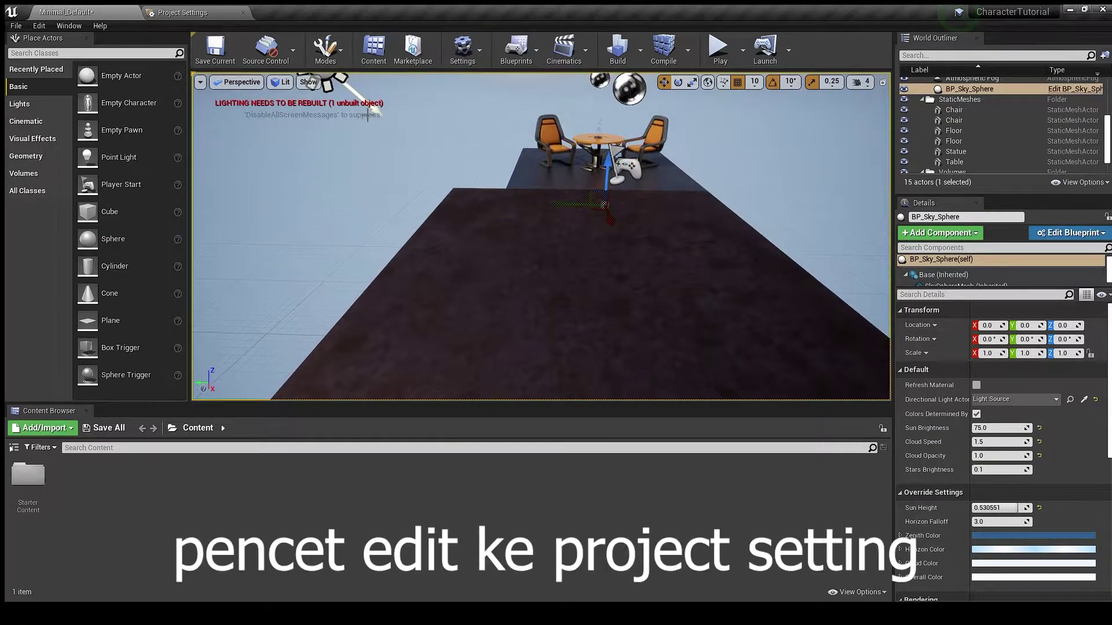
# Add NewActionMapping_0 on the Engine - Input page of Project Settings
pyautogui.click(39, 25)
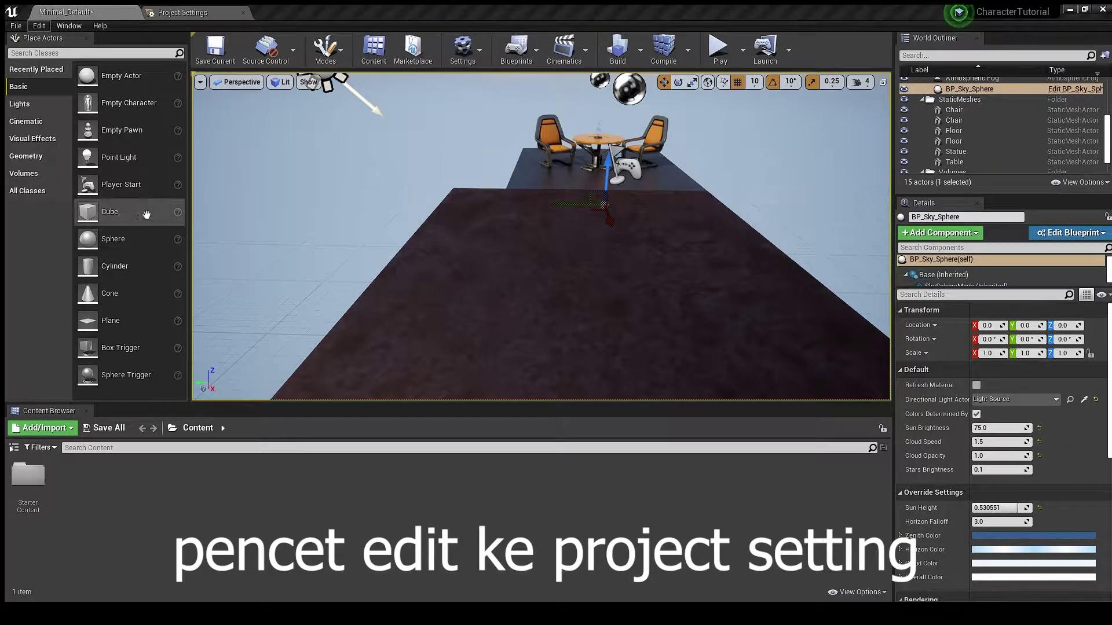
pyautogui.click(63, 186)
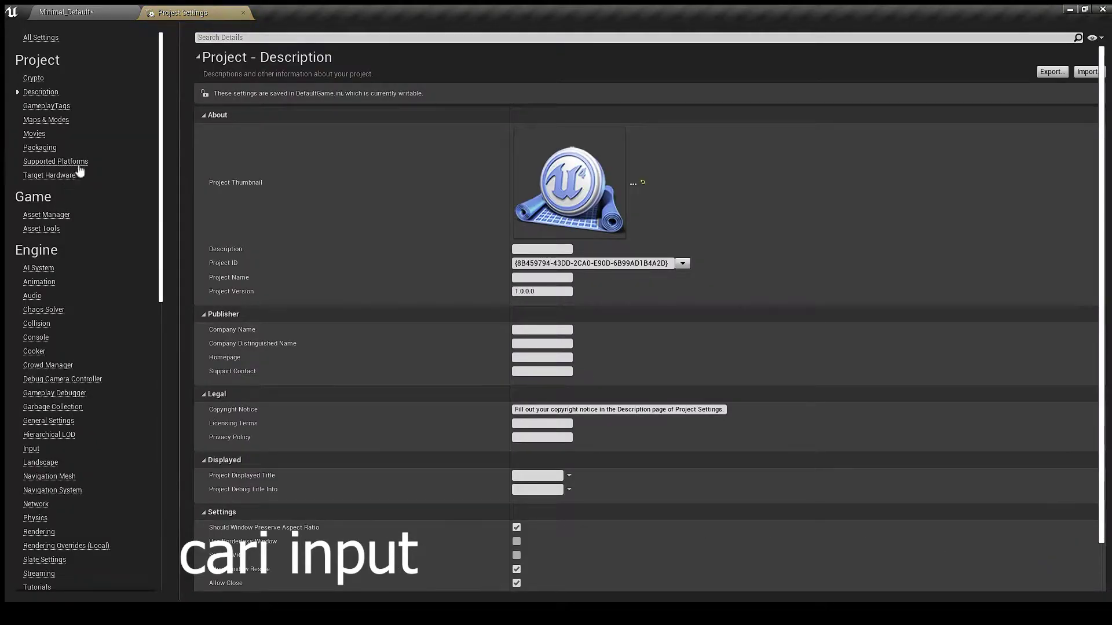
pyautogui.scroll(-2, 79, 392)
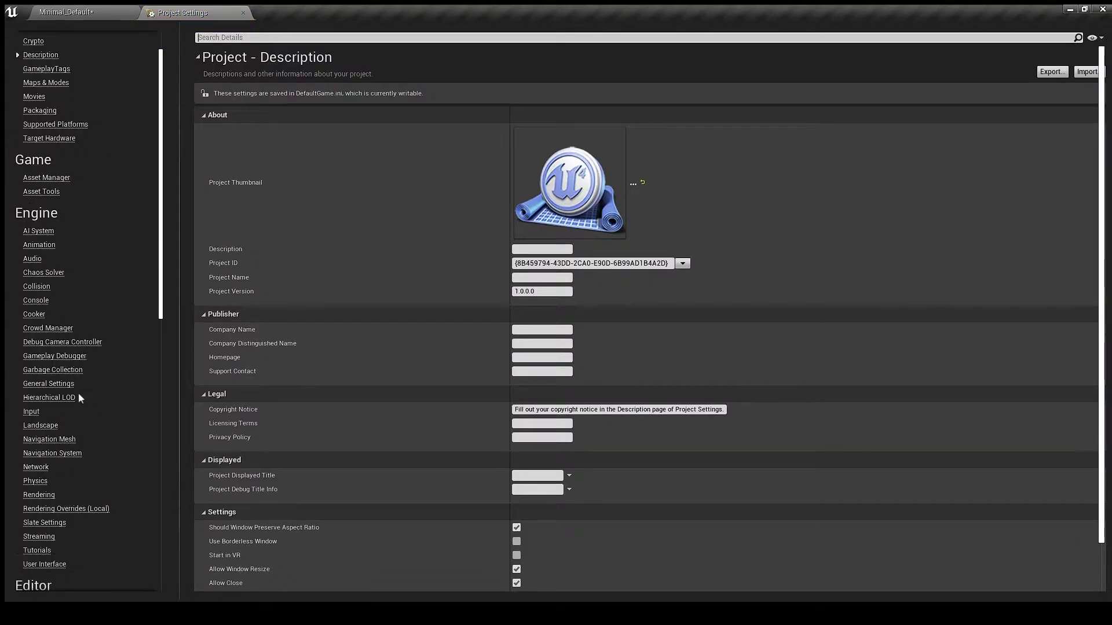
pyautogui.click(30, 412)
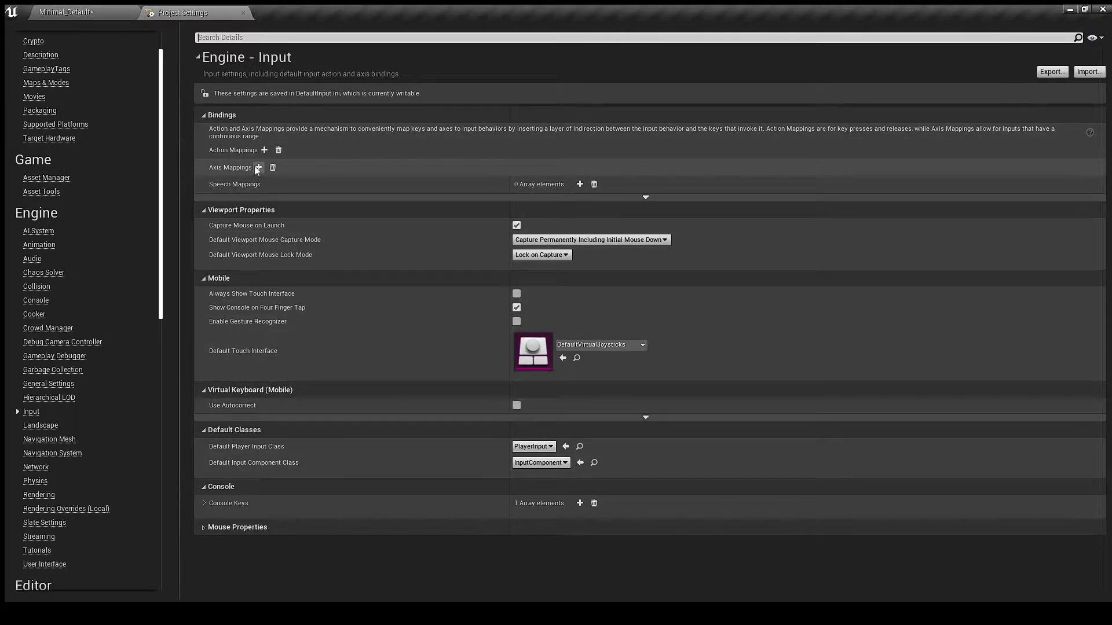
pyautogui.click(264, 150)
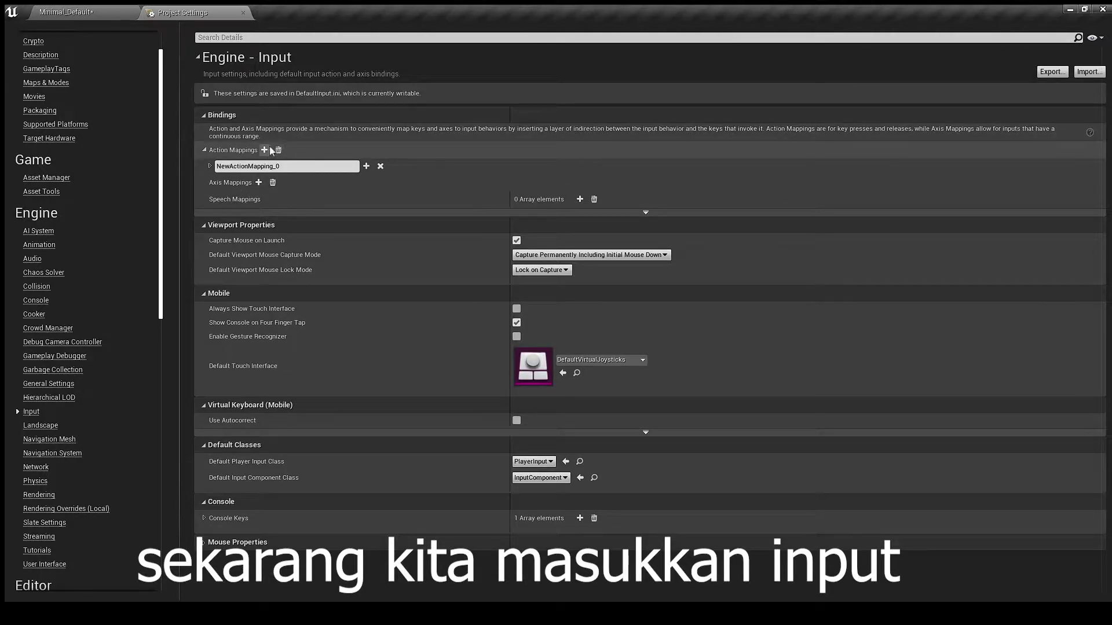
# Replace the new action mapping with one named Jump
pyautogui.click(279, 150)
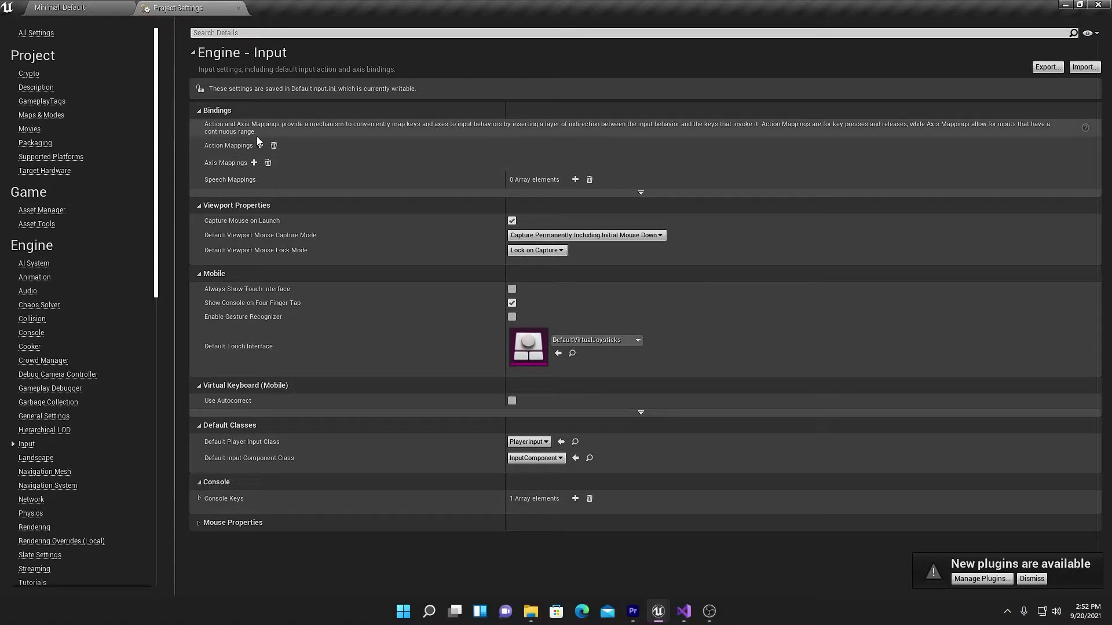
pyautogui.click(201, 145)
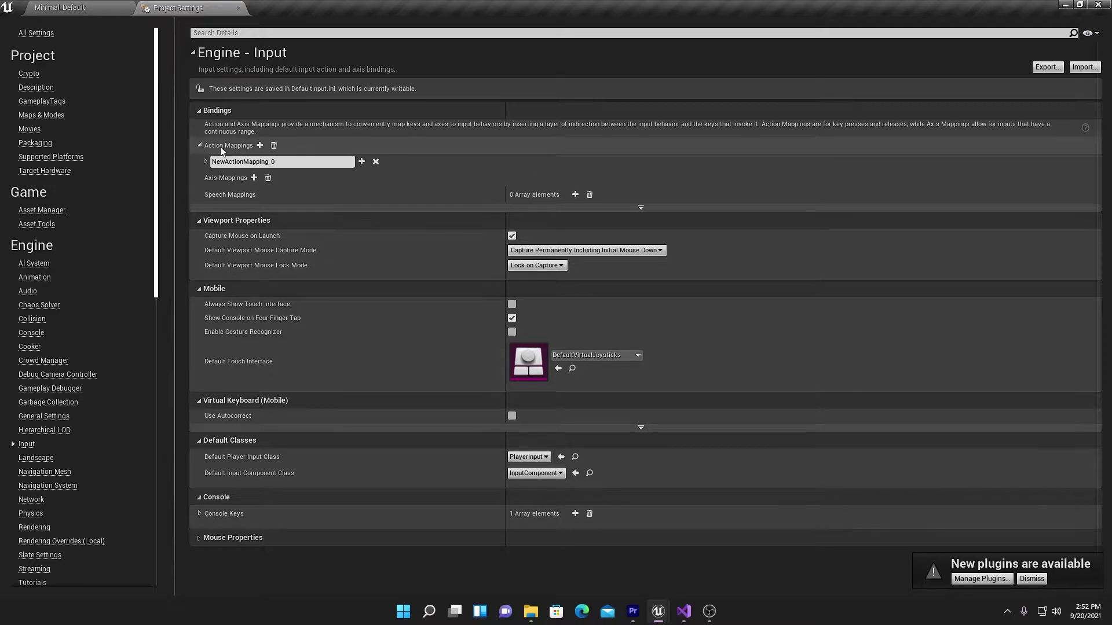
pyautogui.write('J')
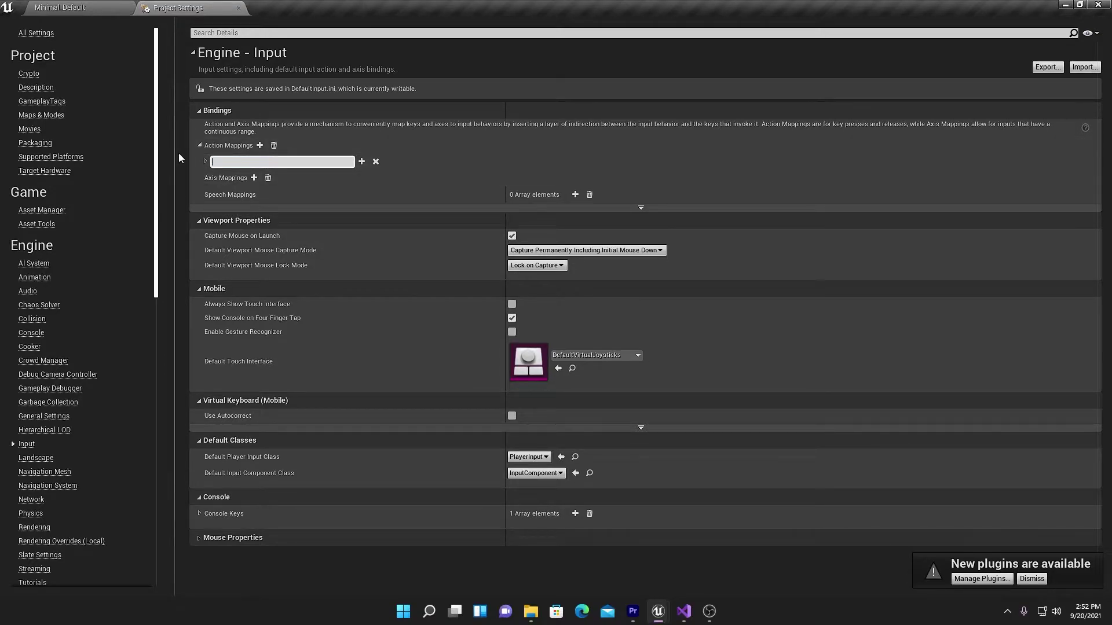
pyautogui.write('ump')
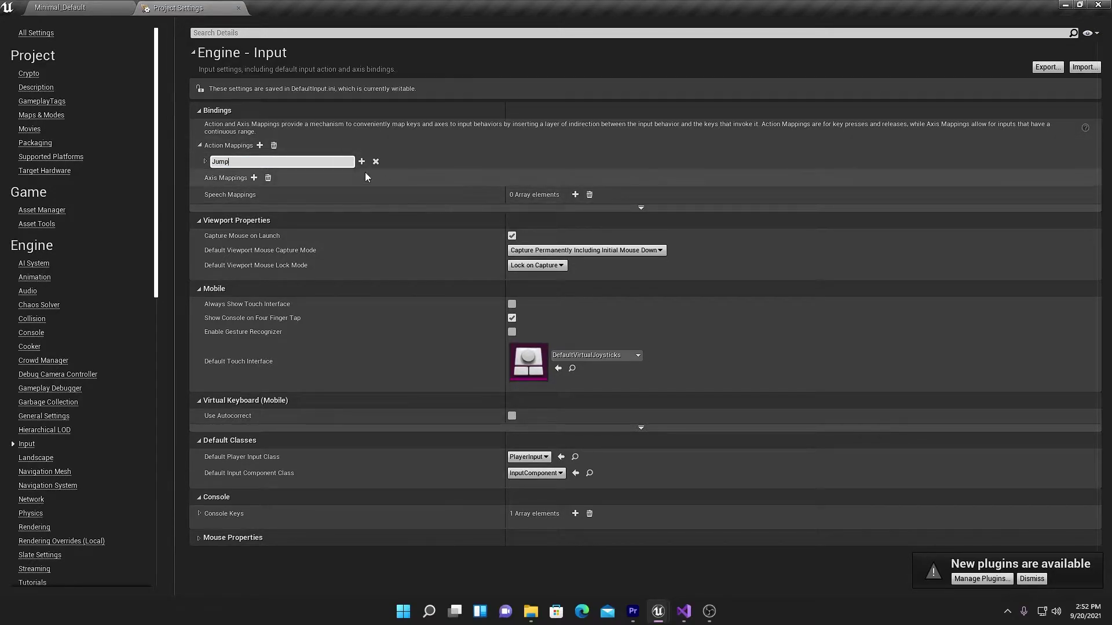
# Bind the Jump action to Space Bar and add a new axis mapping
pyautogui.click(361, 161)
pyautogui.click(284, 177)
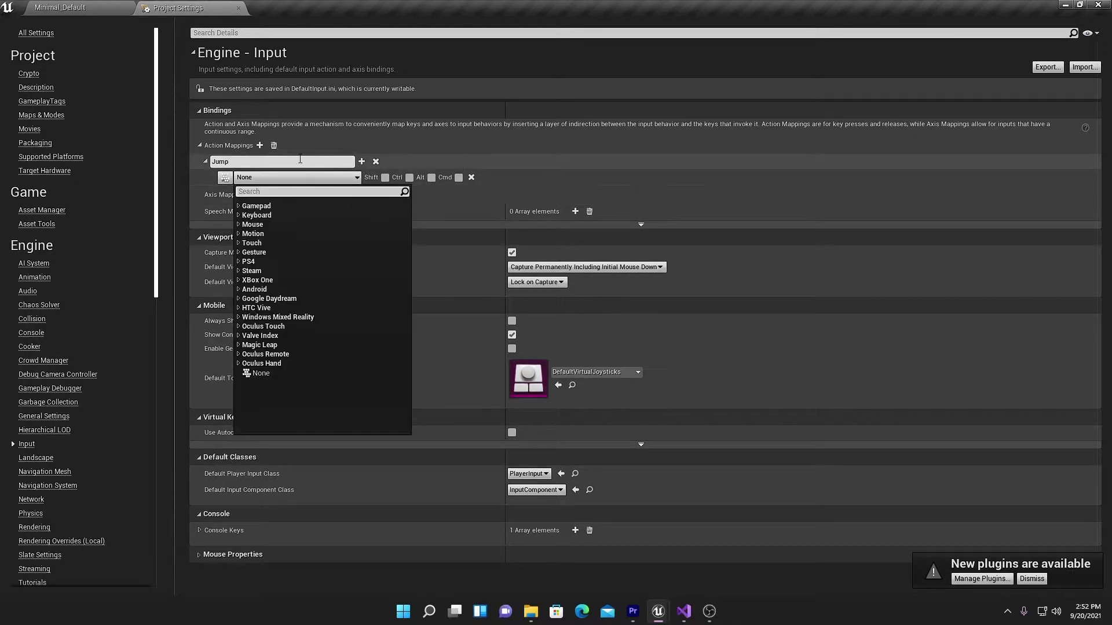
pyautogui.write('spc')
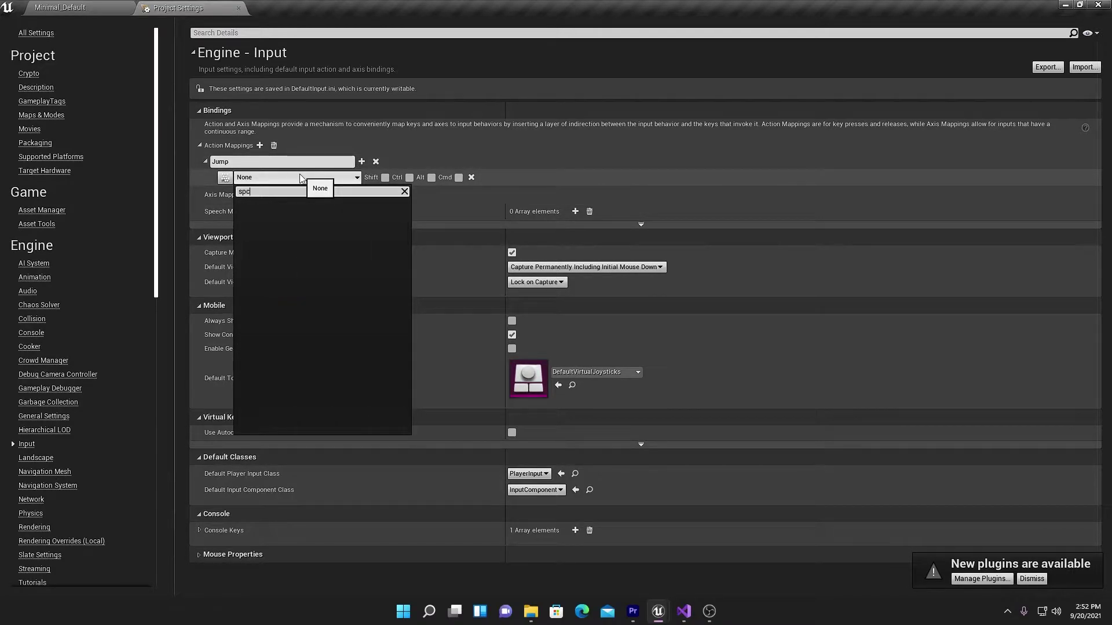
pyautogui.press('BackSpace')
pyautogui.press('BackSpace')
pyautogui.write('ac')
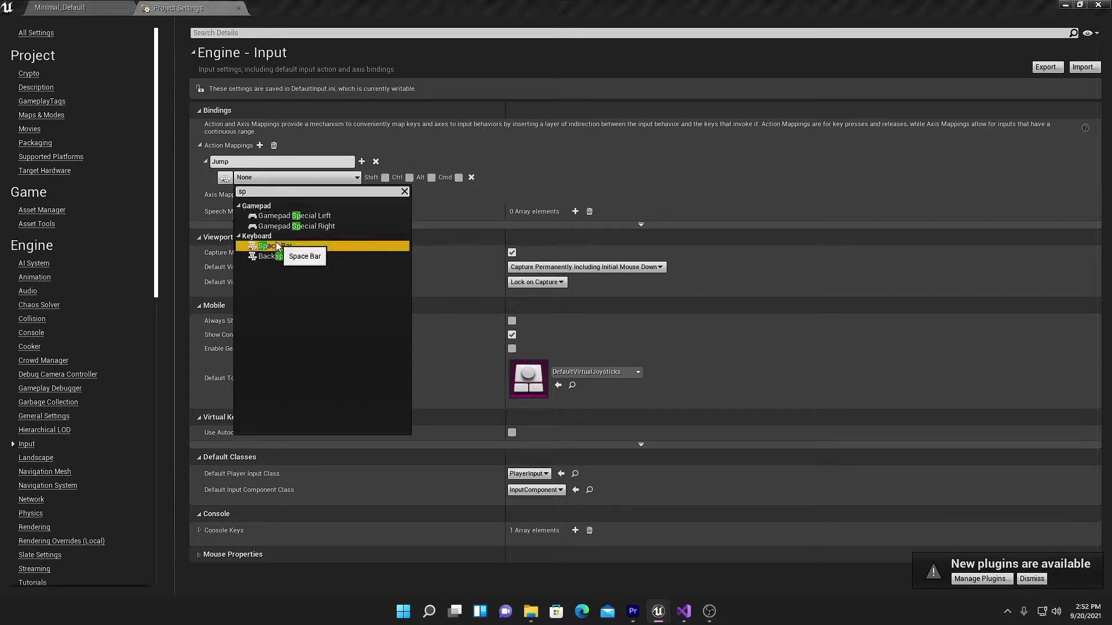
pyautogui.click(272, 246)
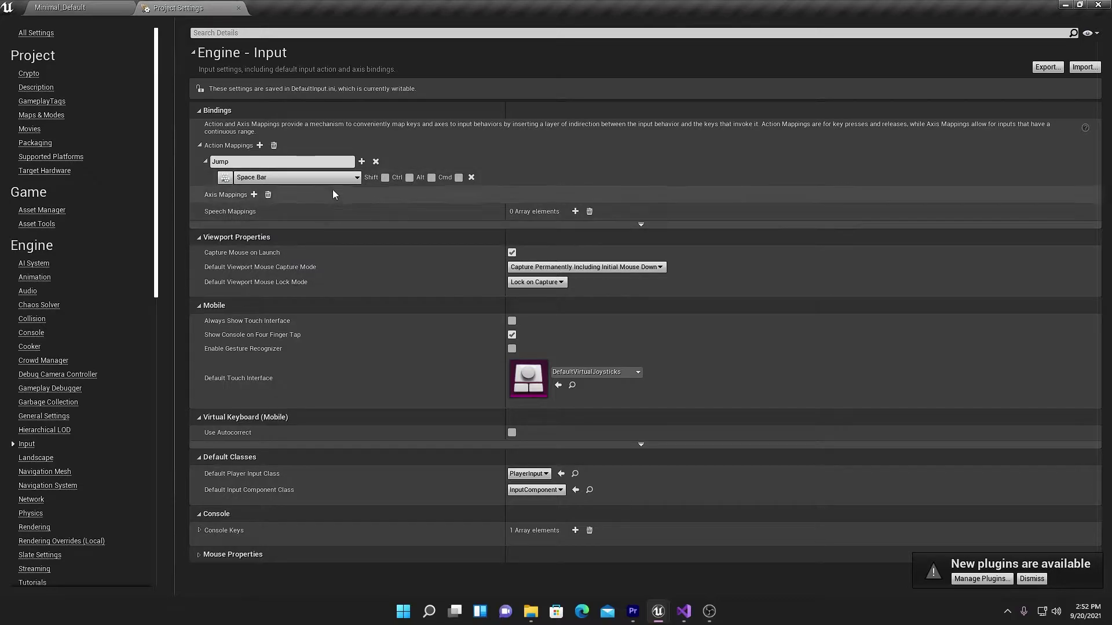
pyautogui.click(254, 194)
pyautogui.click(199, 194)
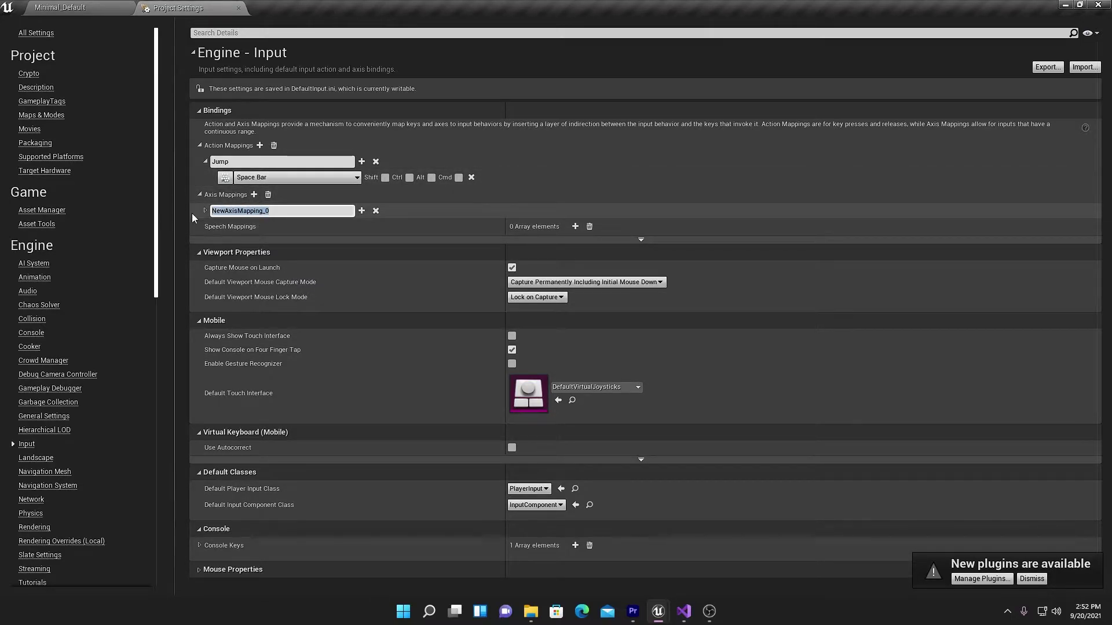
# Rename the axis mapping to MoveForward and add a MoveRight axis mapping
pyautogui.press('BackSpace')
pyautogui.write('Forward')
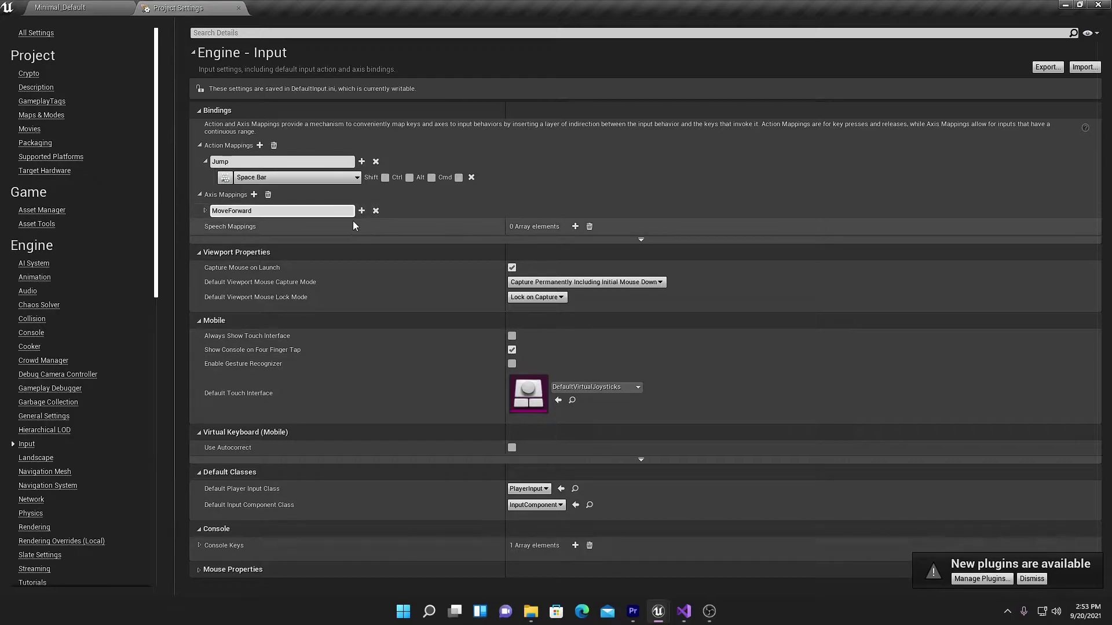
pyautogui.click(253, 195)
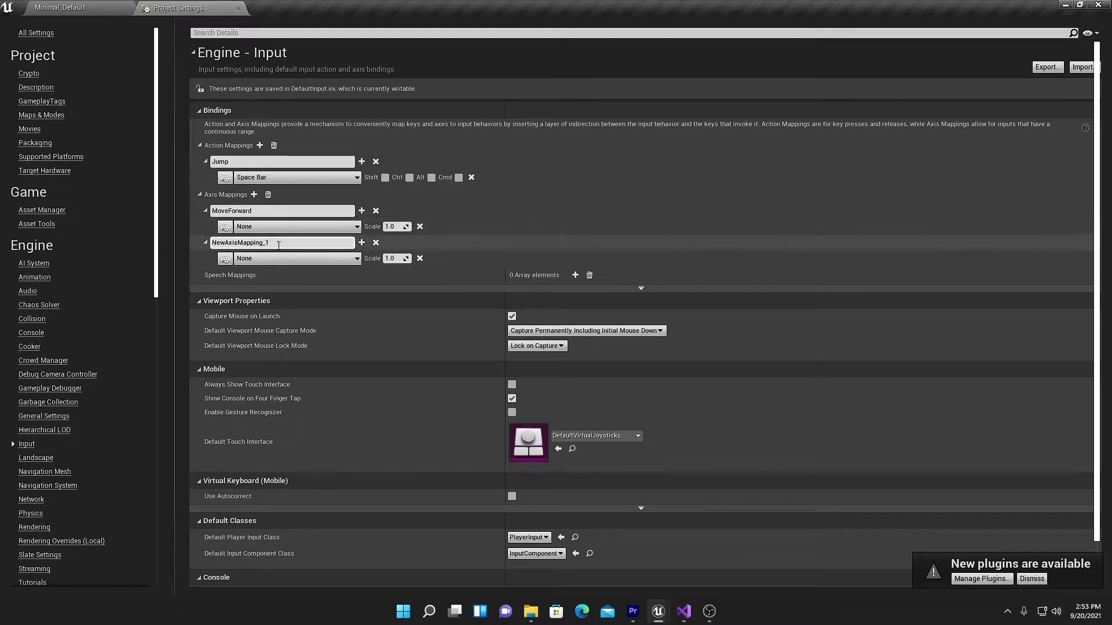
pyautogui.write('M')
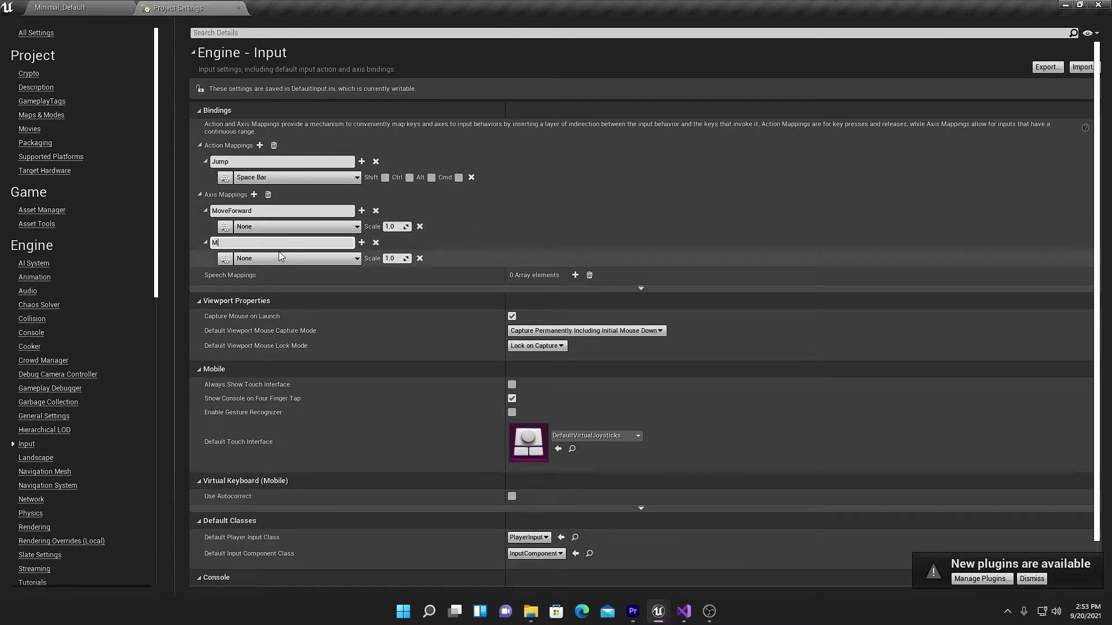
pyautogui.write('oveRight')
# Bind MoveForward to the W and A keys
pyautogui.click(270, 228)
pyautogui.write('w')
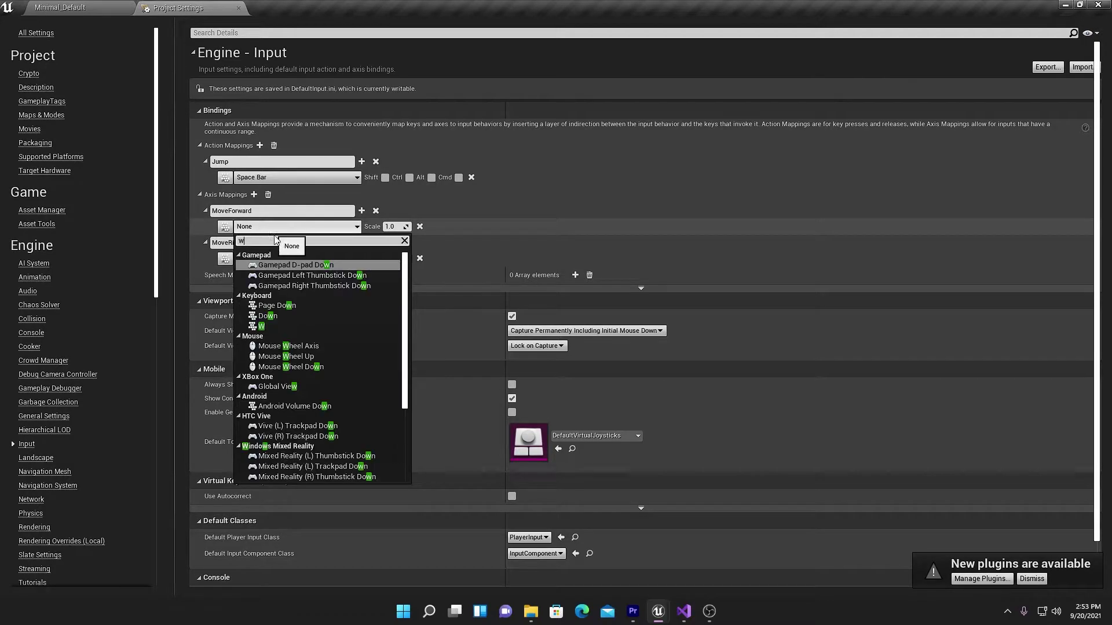
pyautogui.click(267, 327)
pyautogui.click(361, 211)
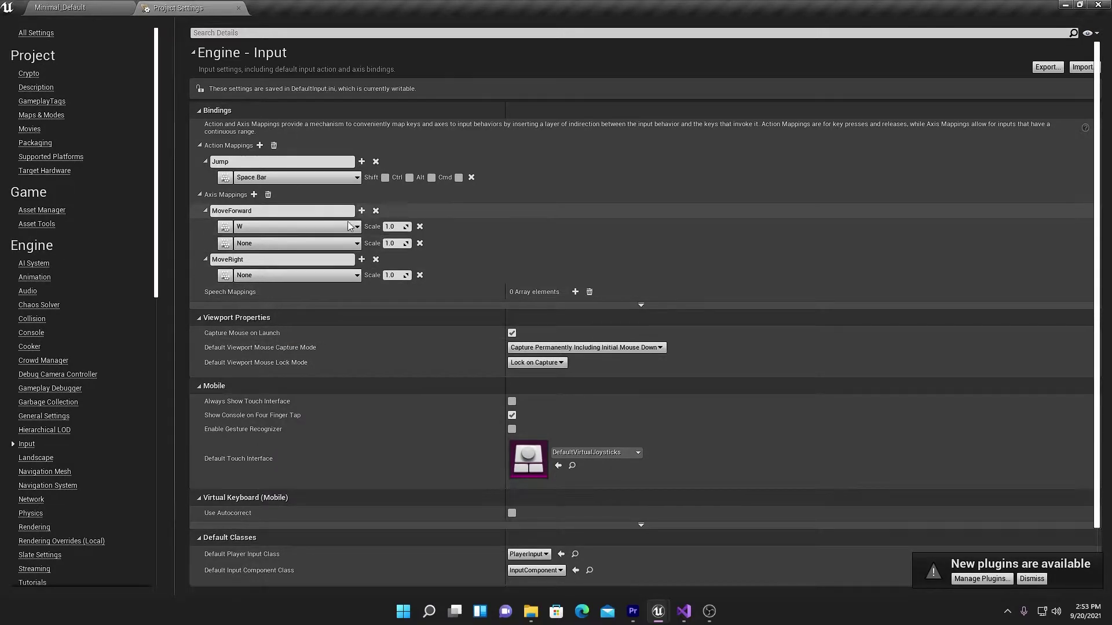
pyautogui.click(306, 243)
pyautogui.write('a')
pyautogui.scroll(-2, 284, 316)
pyautogui.scroll(-2, 285, 315)
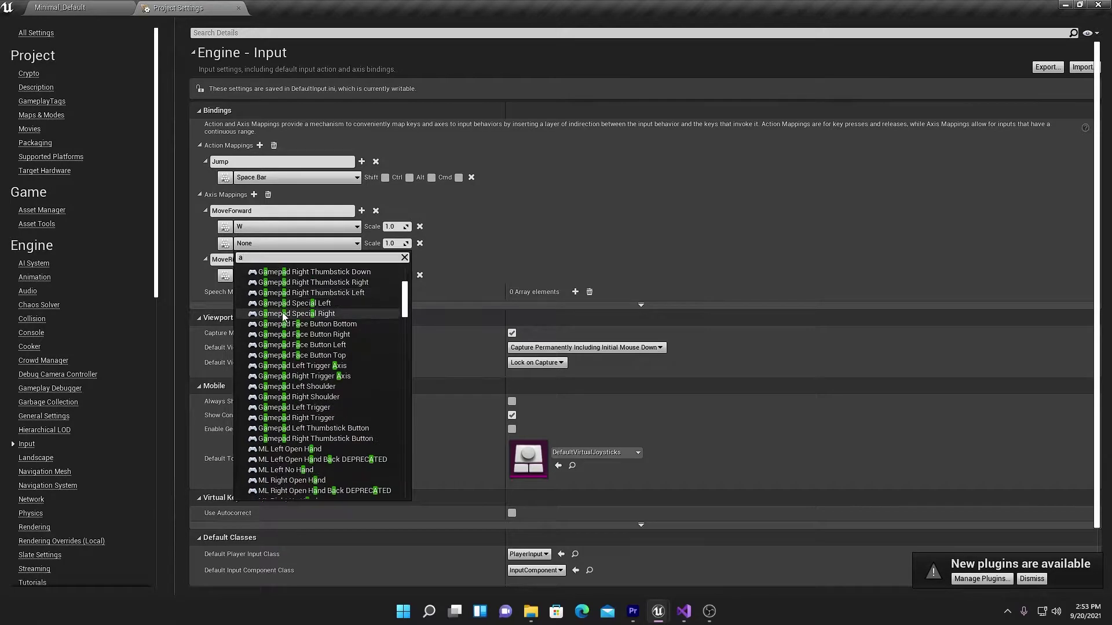
pyautogui.scroll(-3, 285, 315)
pyautogui.scroll(-3, 285, 316)
pyautogui.click(267, 462)
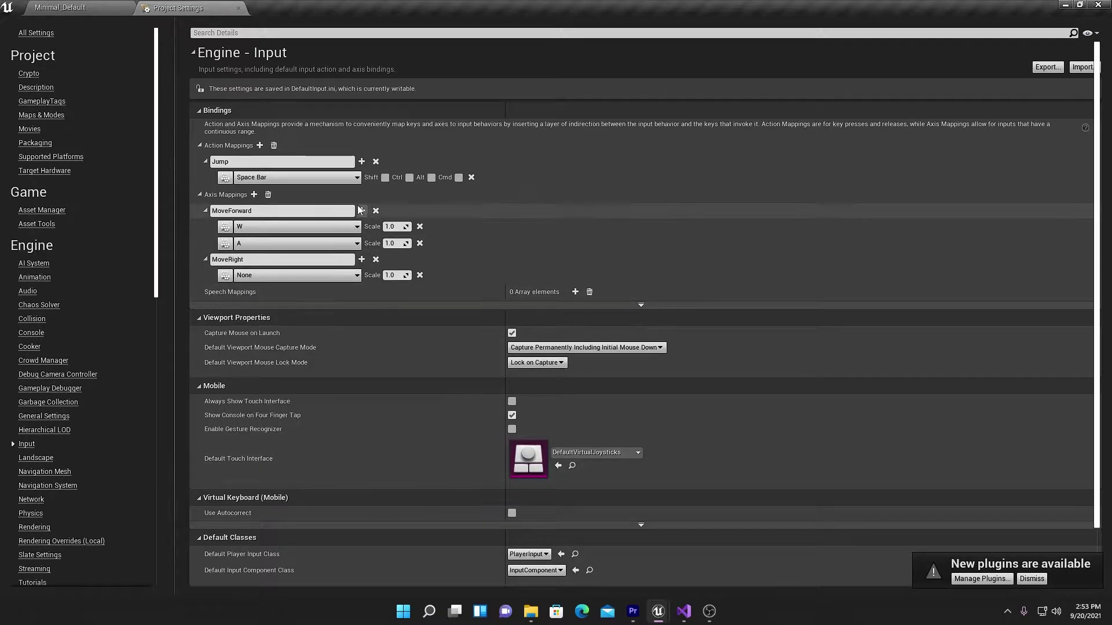
# Add S and D as MoveForward's third and fourth keys
pyautogui.click(361, 211)
pyautogui.click(295, 260)
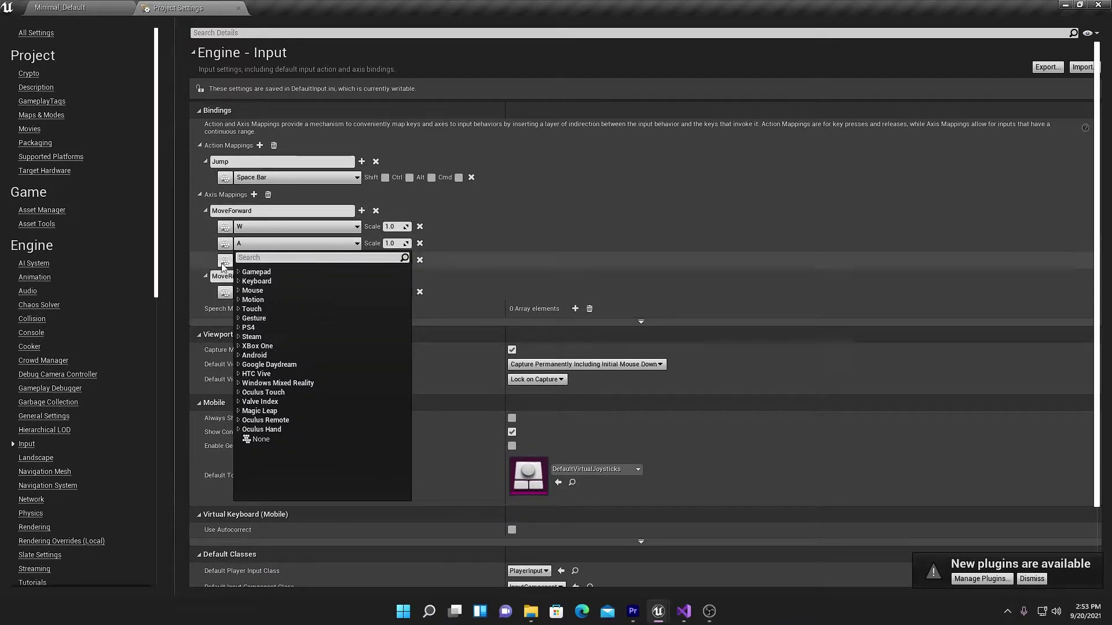
pyautogui.click(209, 262)
pyautogui.click(295, 260)
pyautogui.write('s')
pyautogui.scroll(-3, 312, 406)
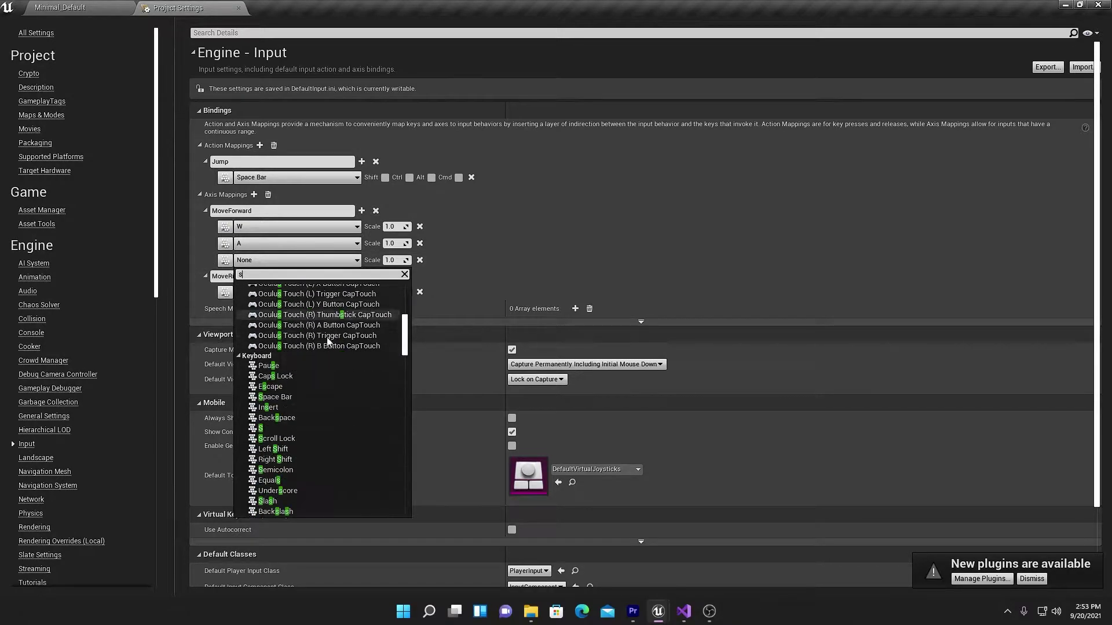
pyautogui.click(304, 430)
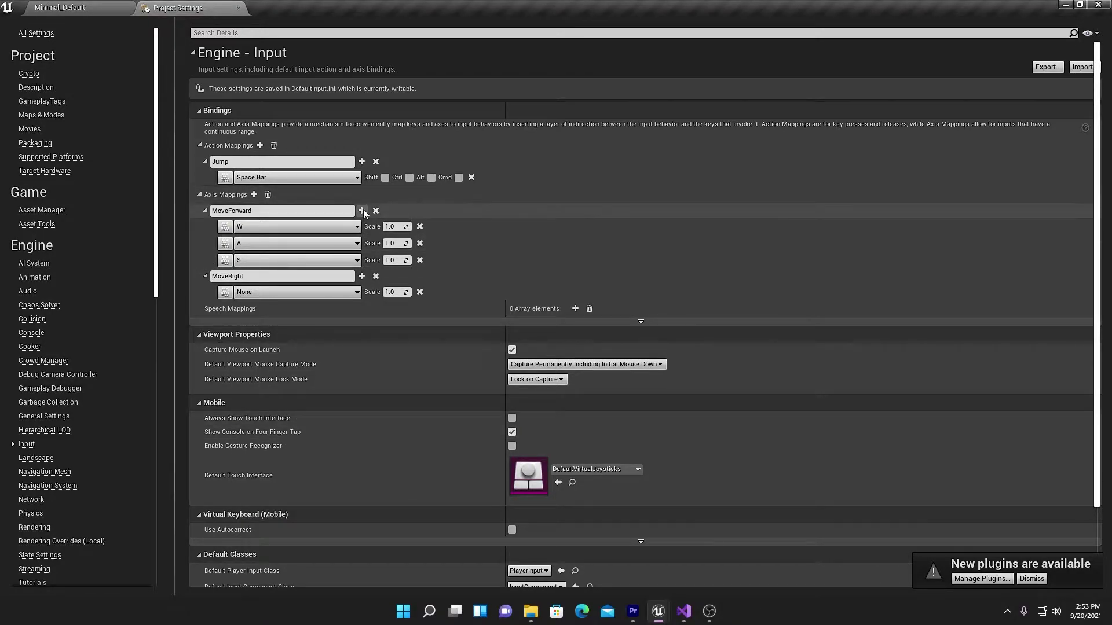
pyautogui.click(361, 211)
pyautogui.click(295, 277)
pyautogui.write('d')
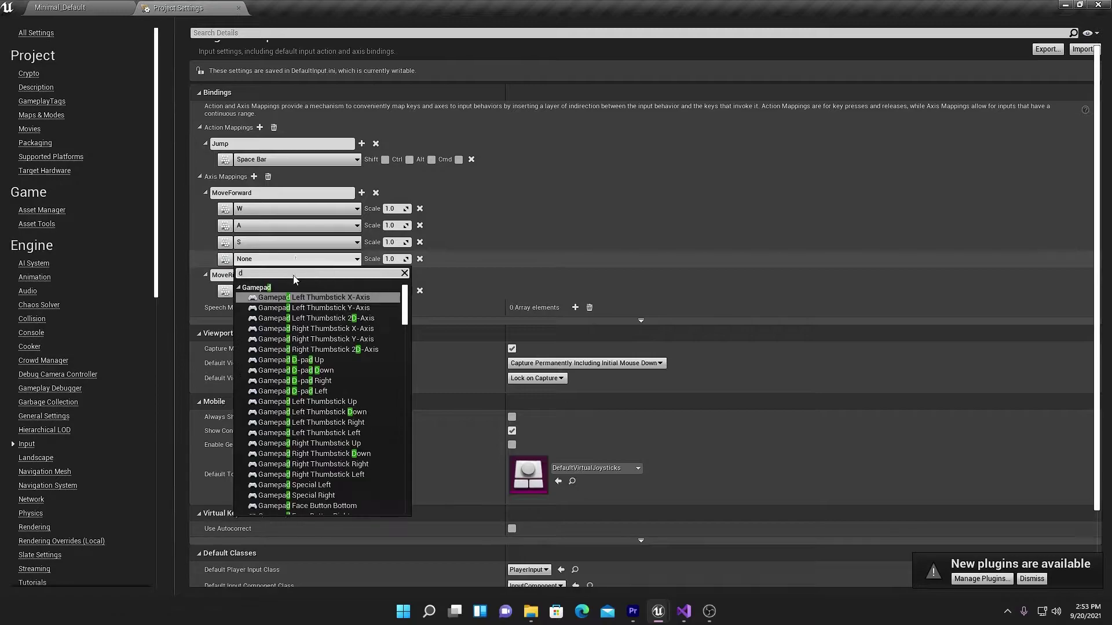
pyautogui.scroll(-3, 294, 352)
pyautogui.scroll(-3, 295, 353)
pyautogui.scroll(-2, 292, 405)
pyautogui.click(292, 458)
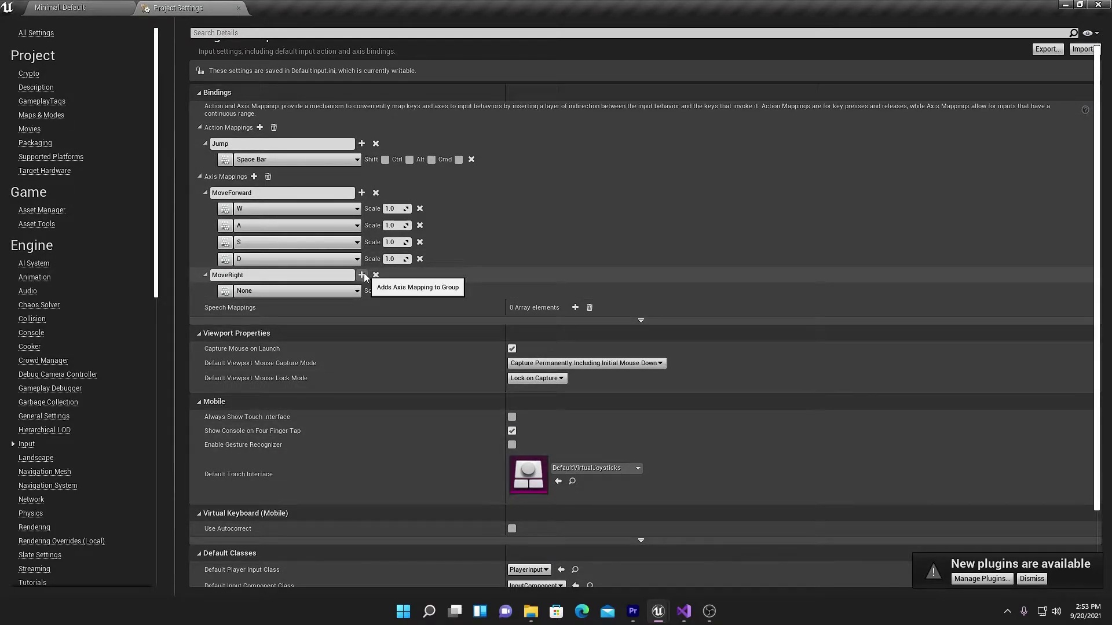
# Add unbound Turn and LookUp axis mappings below MoveRight
pyautogui.click(253, 177)
pyautogui.scroll(-2, 267, 232)
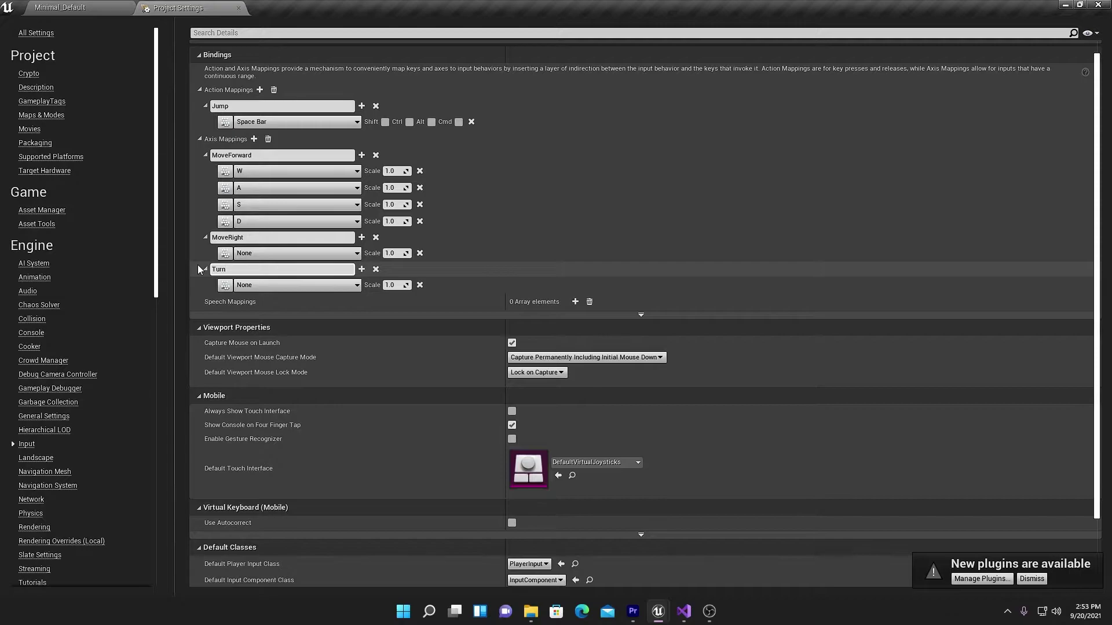
pyautogui.click(255, 138)
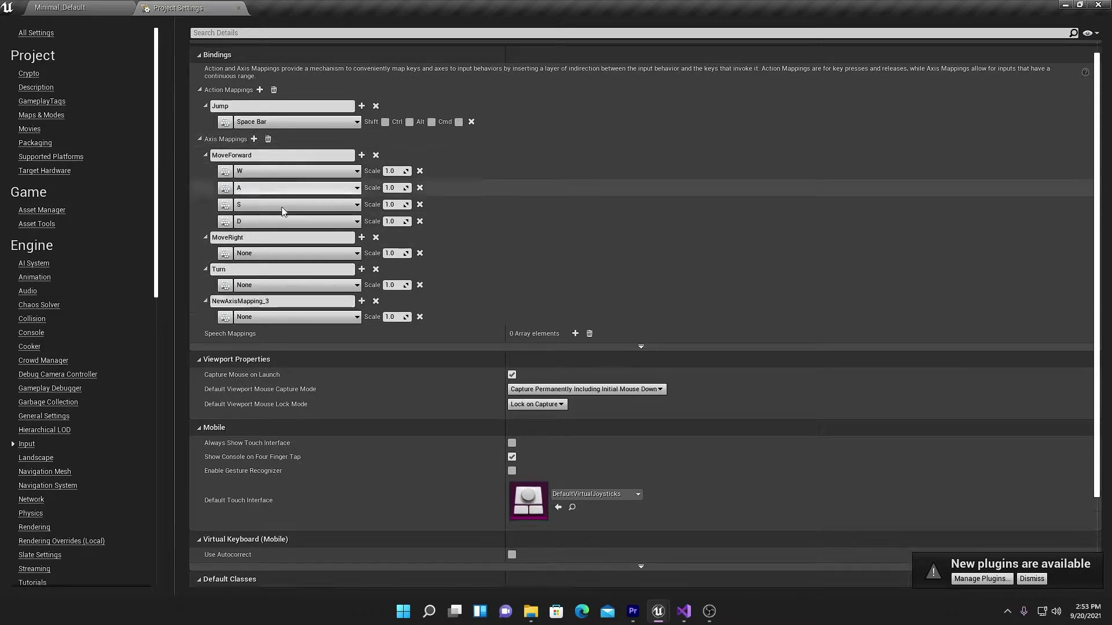
pyautogui.doubleClick(285, 303)
pyautogui.write('Loo')
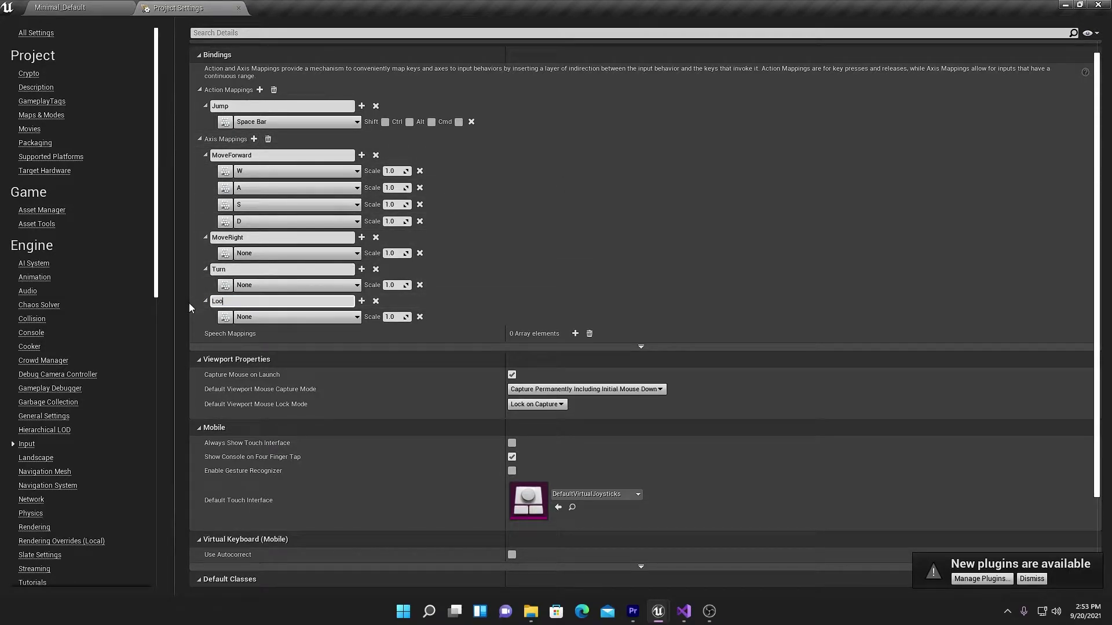
pyautogui.write('kup')
pyautogui.press('BackSpace')
pyautogui.press('BackSpace')
pyautogui.write('Up')
pyautogui.press('Return')
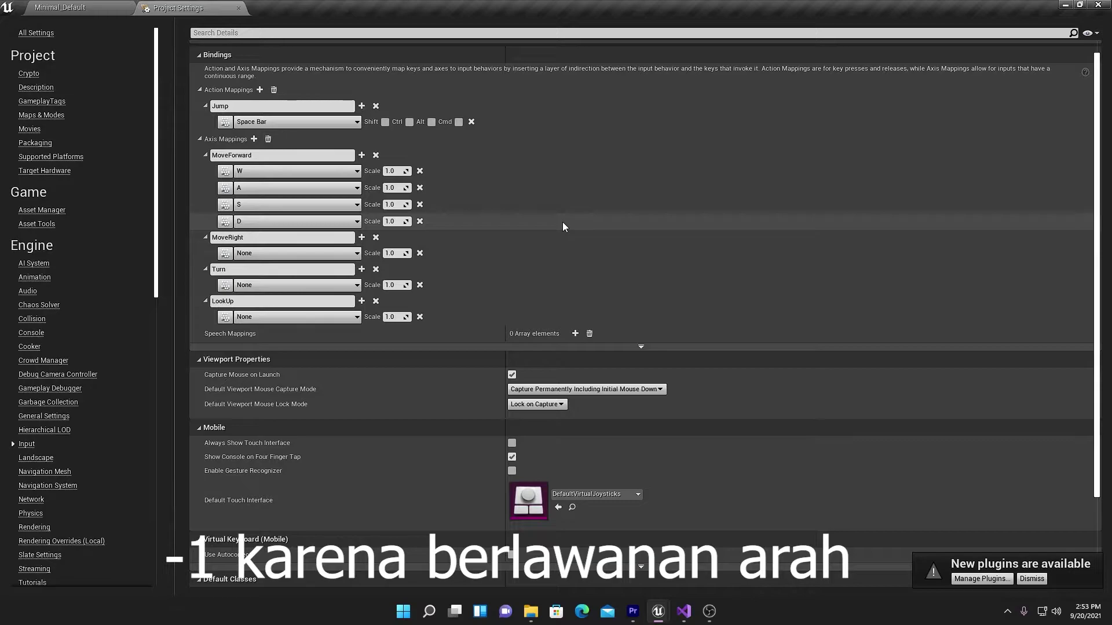
# Remove A and D from MoveForward and add the Up arrow key
pyautogui.click(420, 187)
pyautogui.click(419, 204)
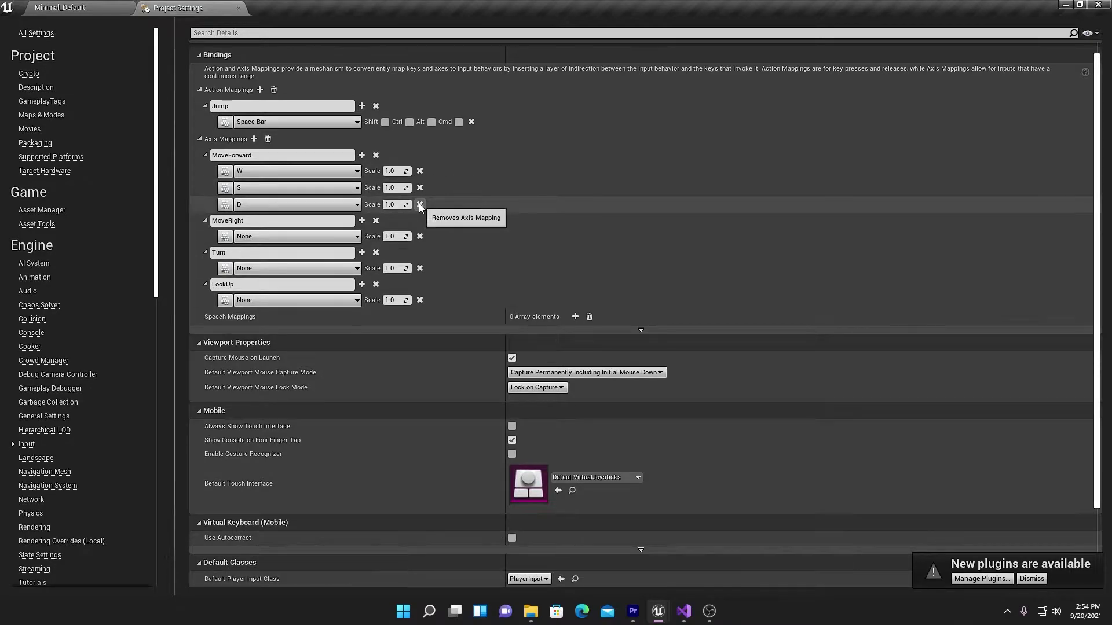
pyautogui.click(361, 155)
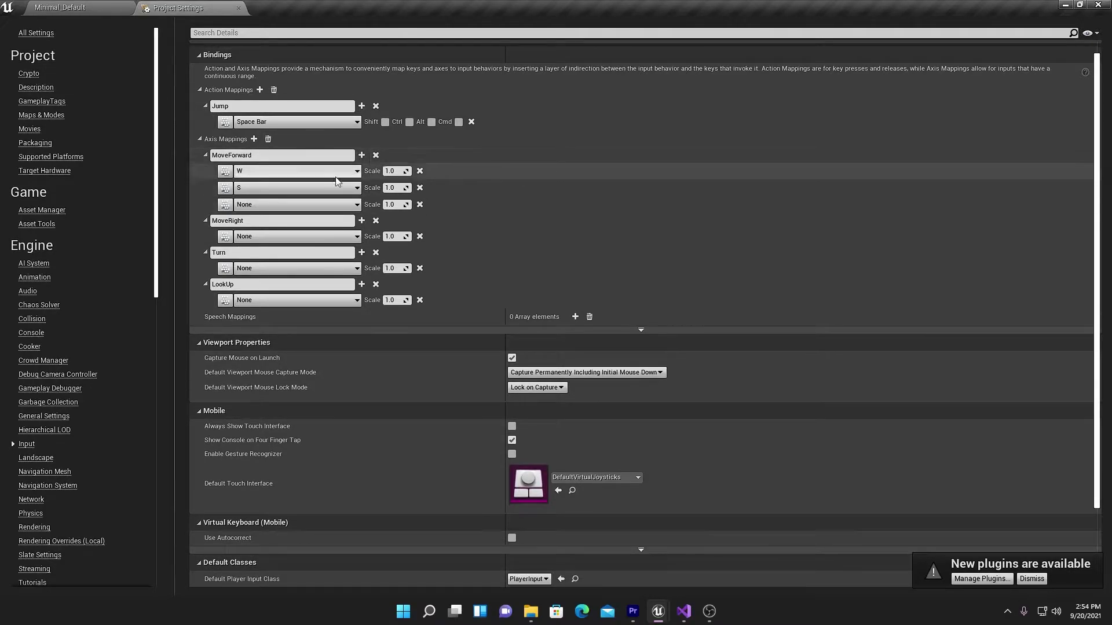
pyautogui.click(307, 205)
pyautogui.write('Up')
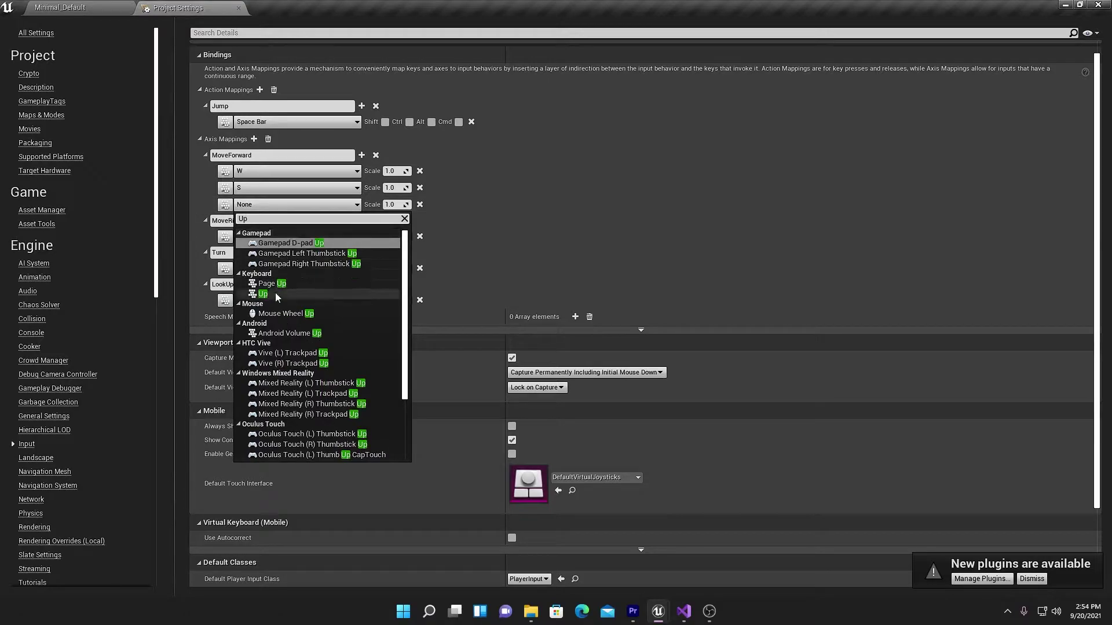
pyautogui.click(275, 293)
pyautogui.write('-1')
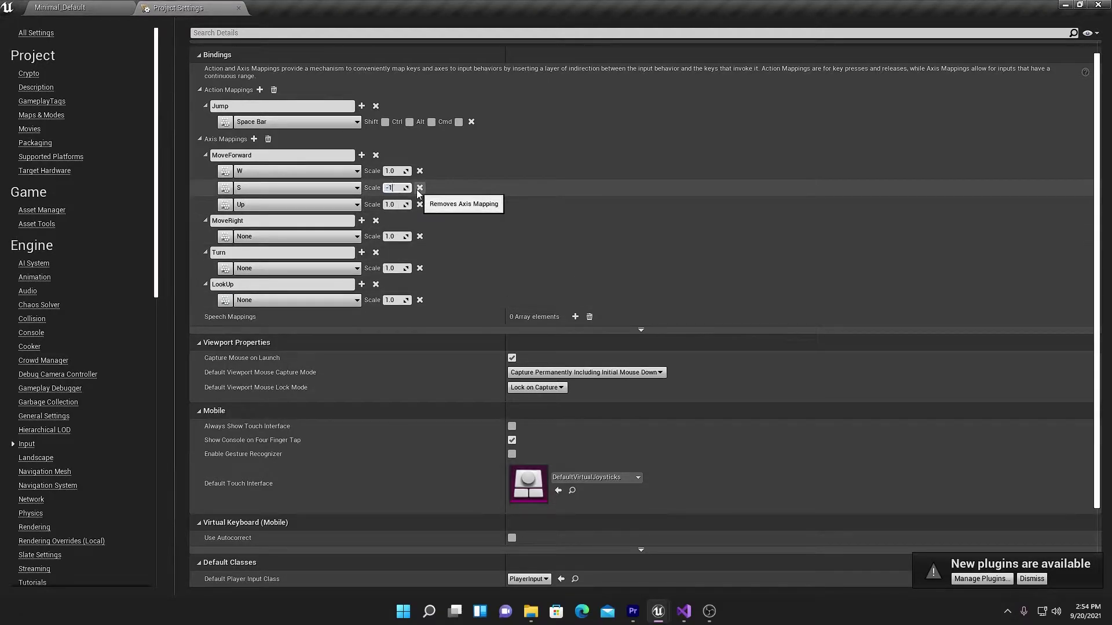
# Give S a -1.0 scale and add the Down key at -1.0 to MoveForward
pyautogui.click(362, 155)
pyautogui.click(304, 222)
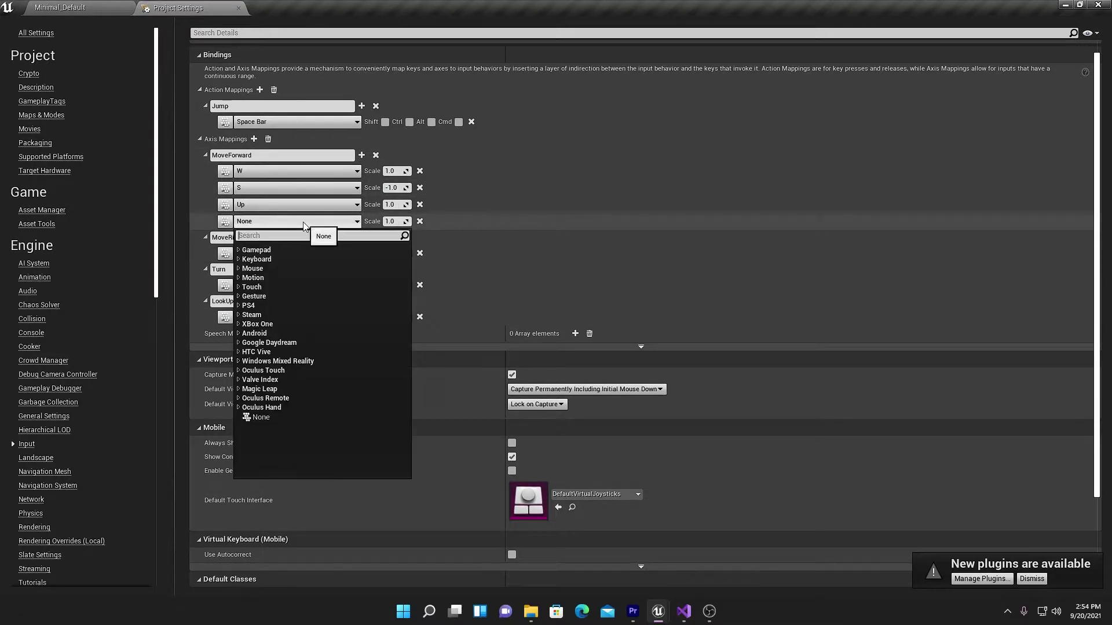
pyautogui.write('Down')
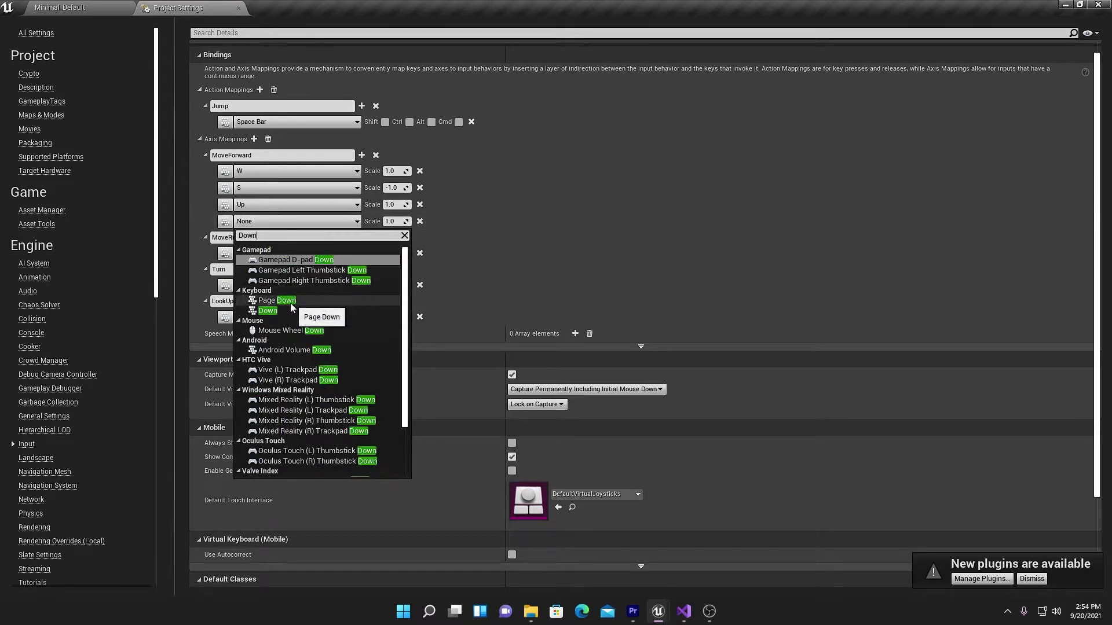
pyautogui.click(290, 308)
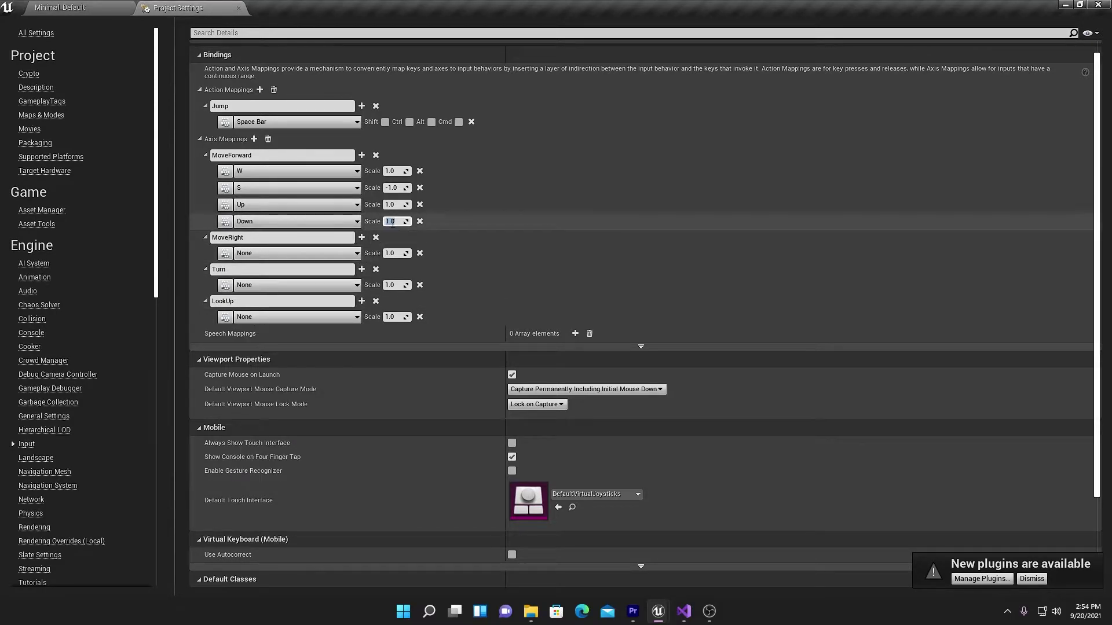
pyautogui.click(553, 173)
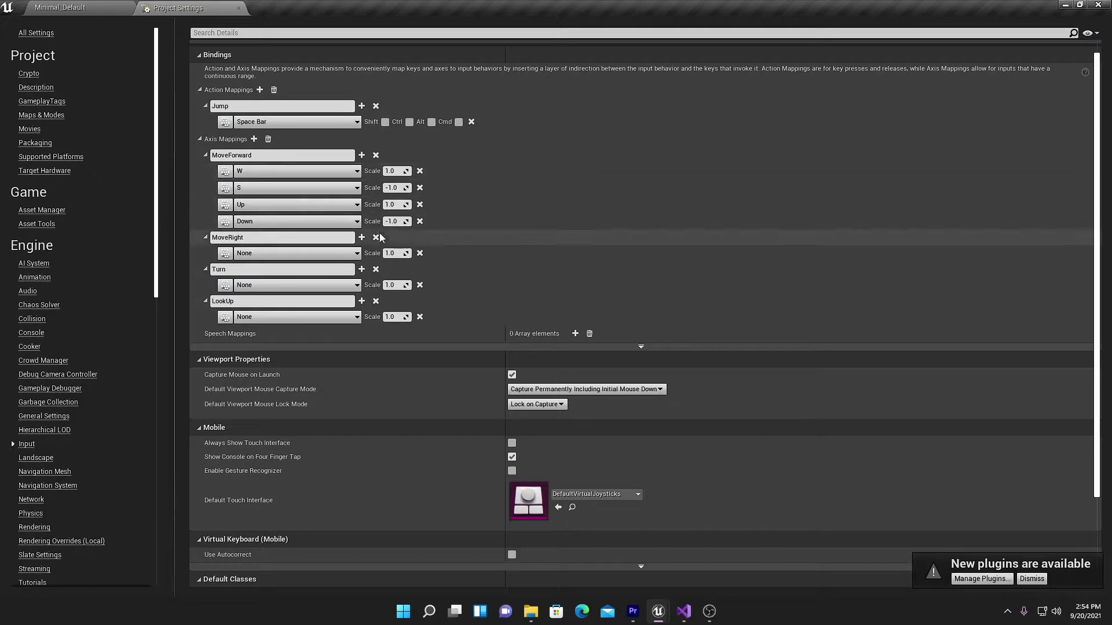
# Bind MoveRight to the A and D keys
pyautogui.click(332, 255)
pyautogui.write('A')
pyautogui.scroll(-10, 291, 345)
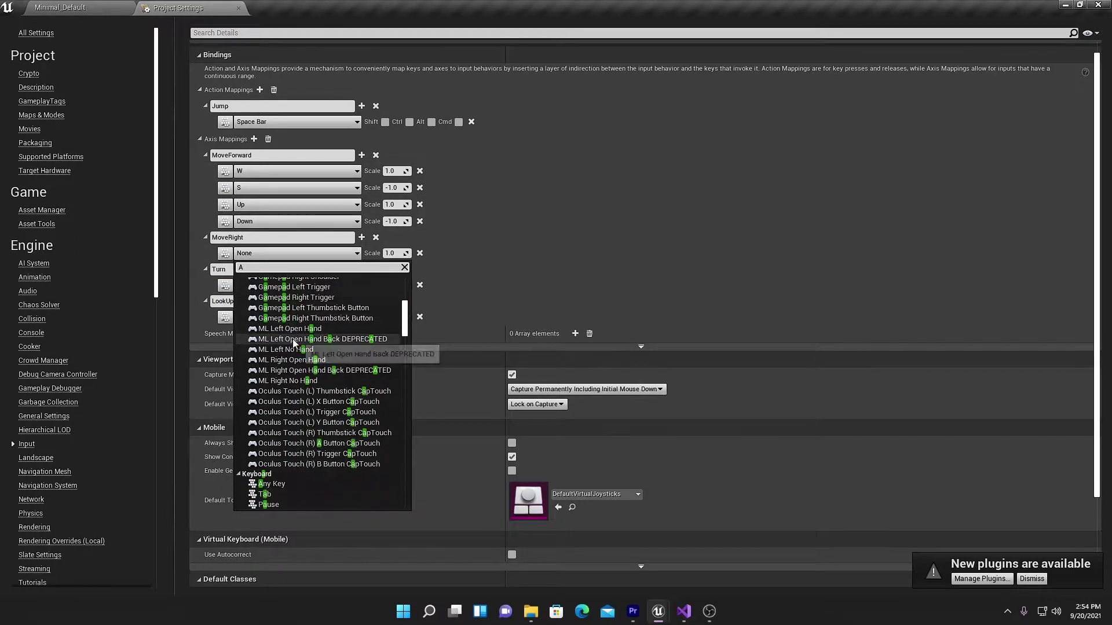
pyautogui.click(273, 475)
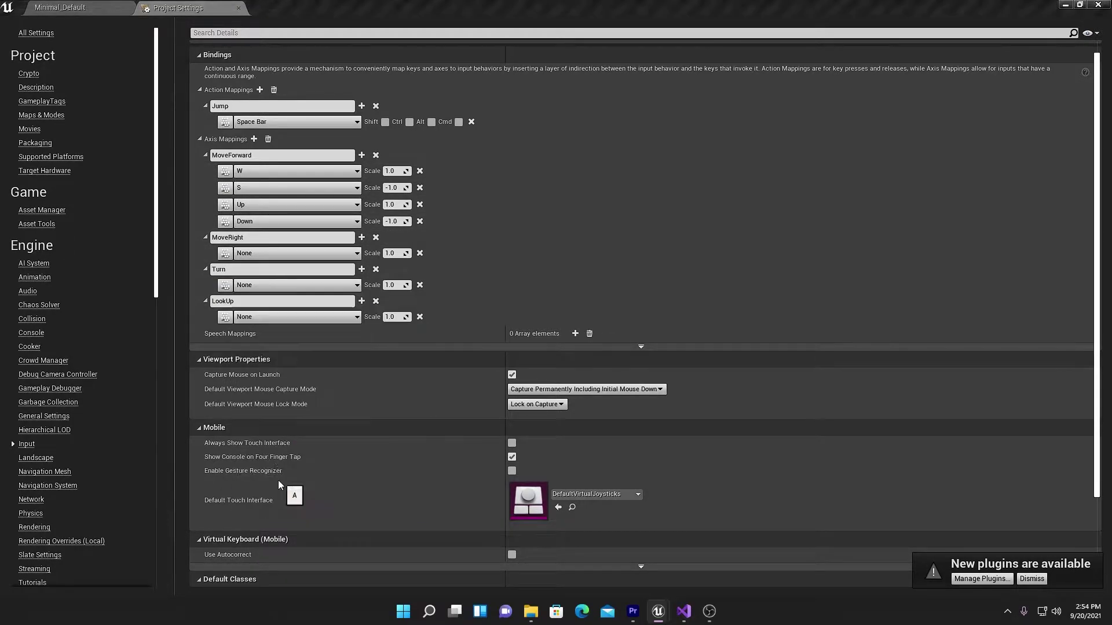
pyautogui.click(362, 238)
pyautogui.click(295, 270)
pyautogui.write('D')
pyautogui.scroll(-5, 296, 375)
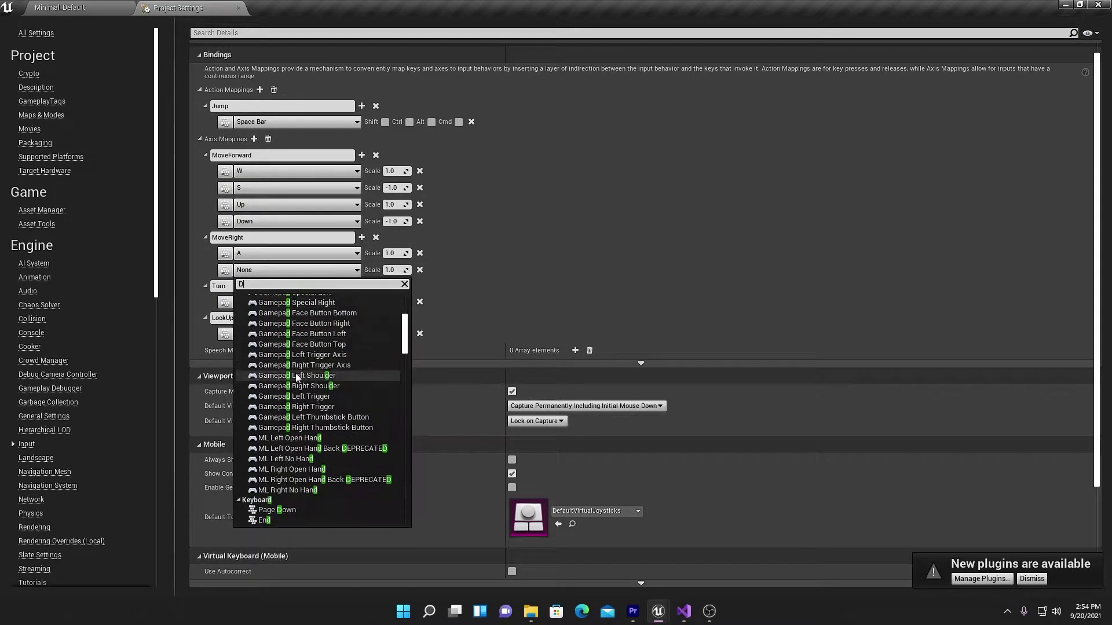
pyautogui.scroll(-3, 296, 406)
pyautogui.click(297, 450)
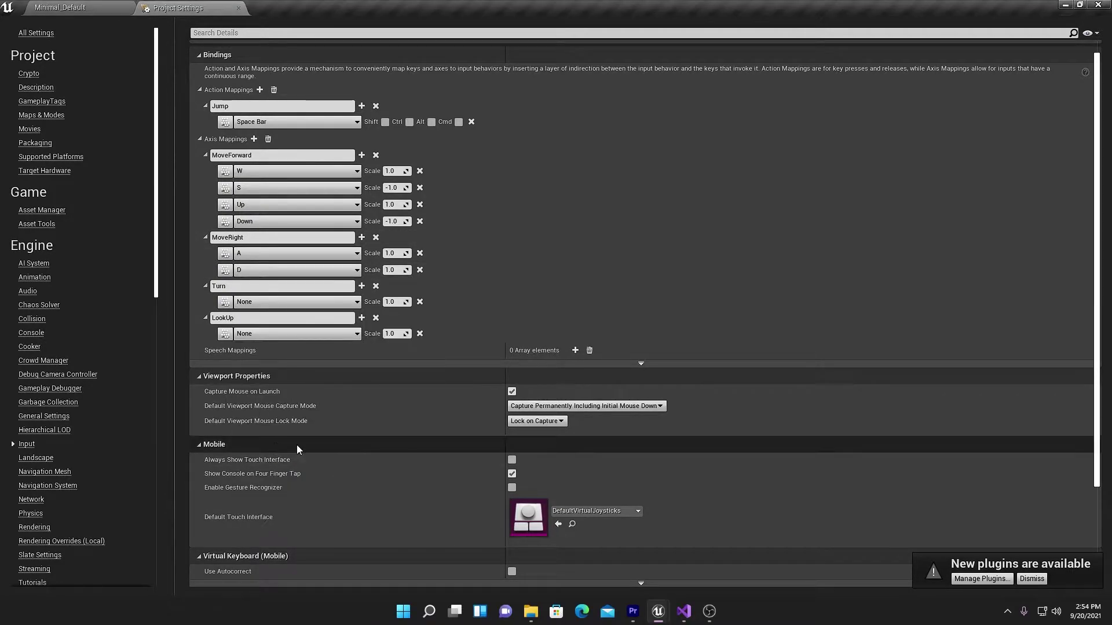
# Add the Left and Right arrow keys to MoveRight
pyautogui.click(362, 237)
pyautogui.click(252, 286)
pyautogui.write('left')
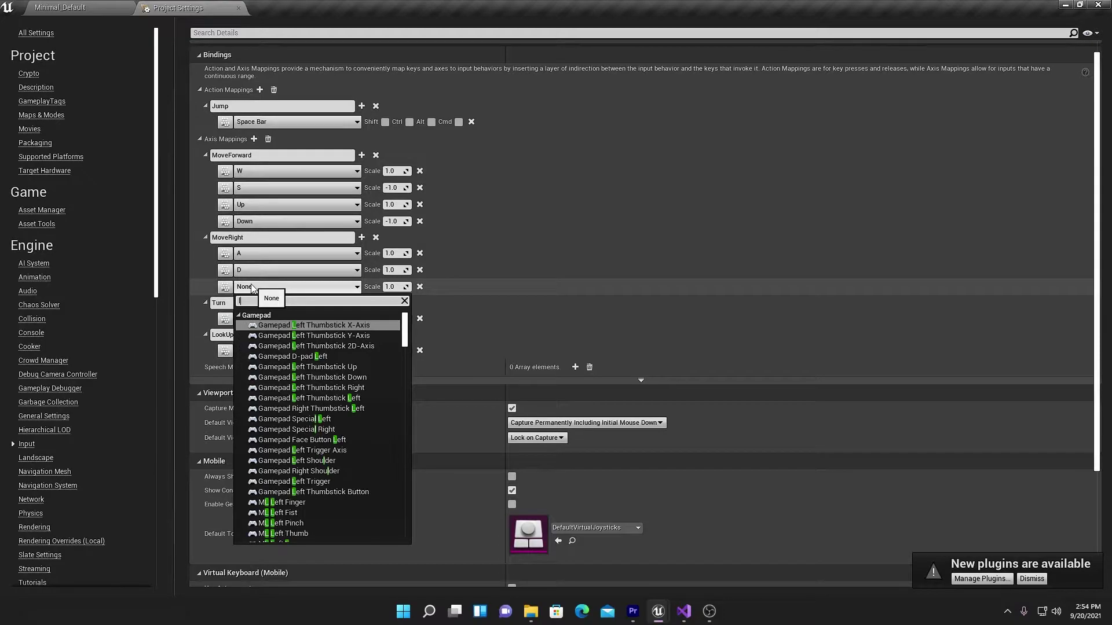
pyautogui.scroll(-5, 270, 440)
pyautogui.scroll(-3, 271, 440)
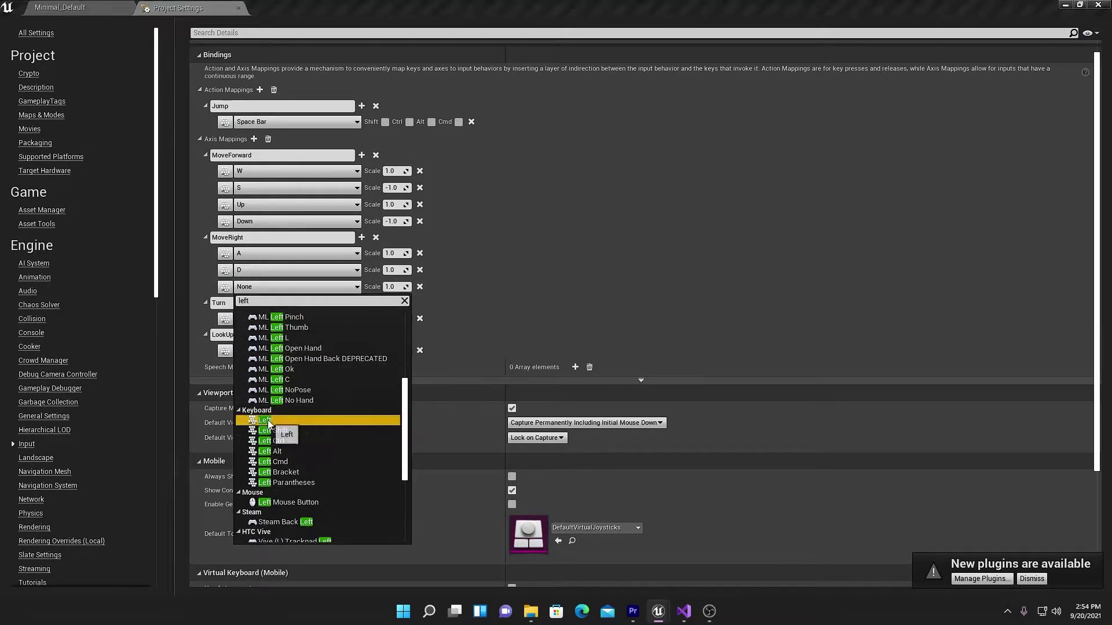
pyautogui.click(265, 419)
pyautogui.click(362, 237)
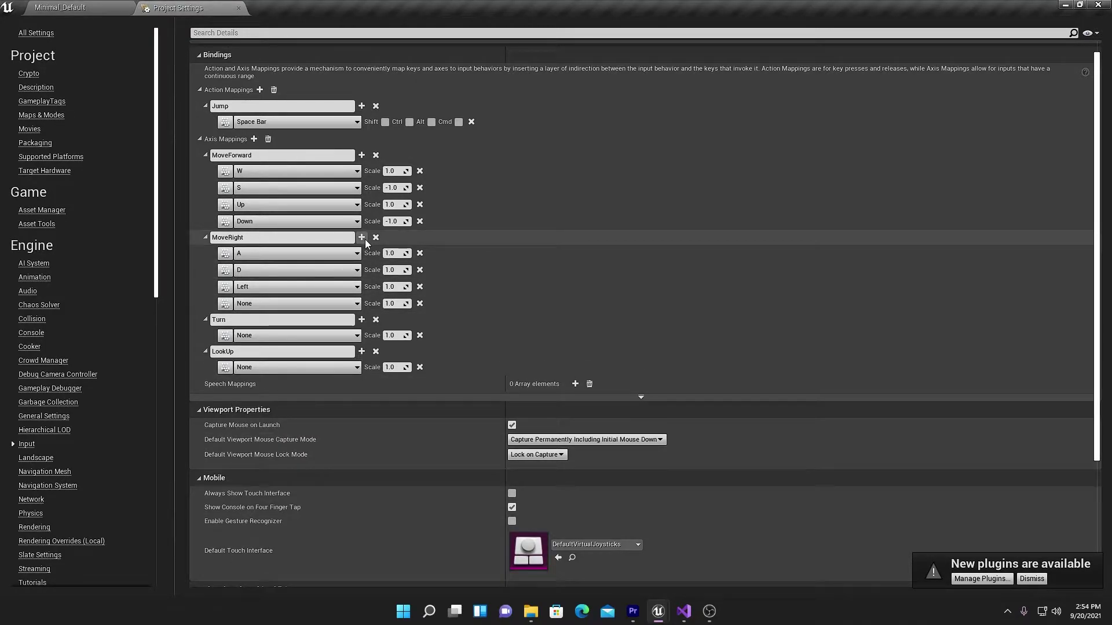
pyautogui.click(269, 303)
pyautogui.write('Right')
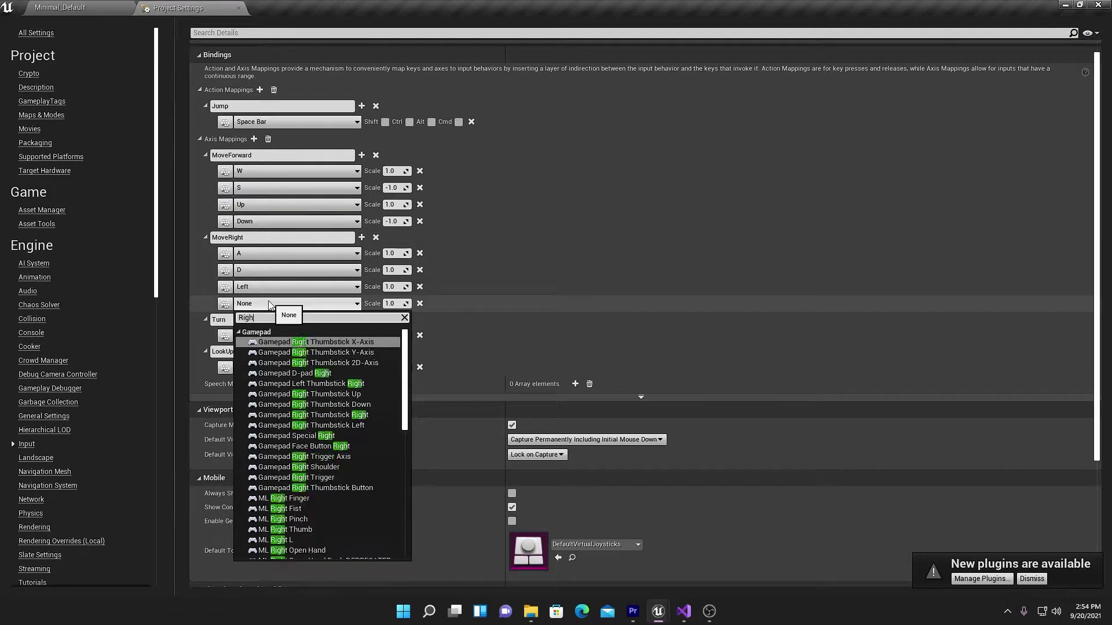
pyautogui.scroll(-5, 299, 424)
pyautogui.scroll(-2, 300, 424)
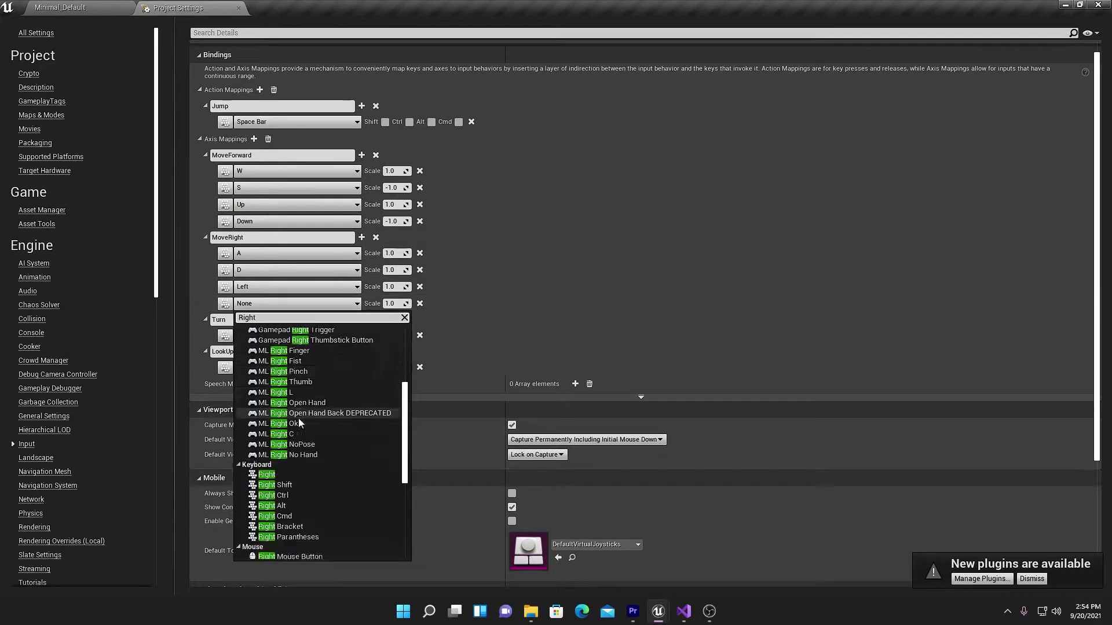
pyautogui.click(282, 475)
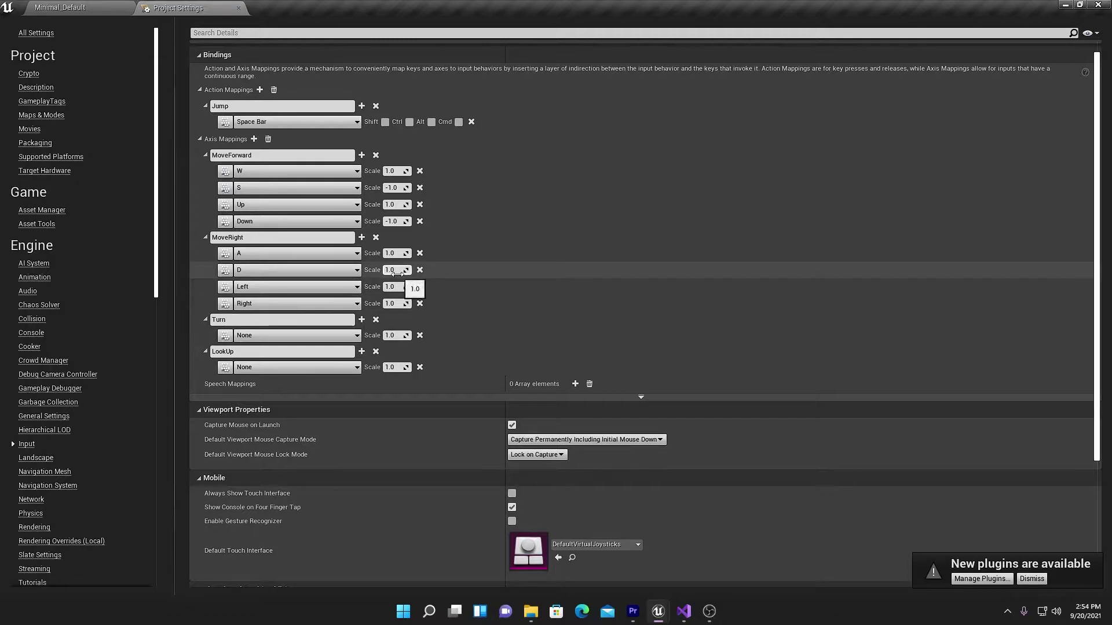
# Edit MoveRight's key scale values so A reads -1.0
pyautogui.click(397, 271)
pyautogui.click(395, 253)
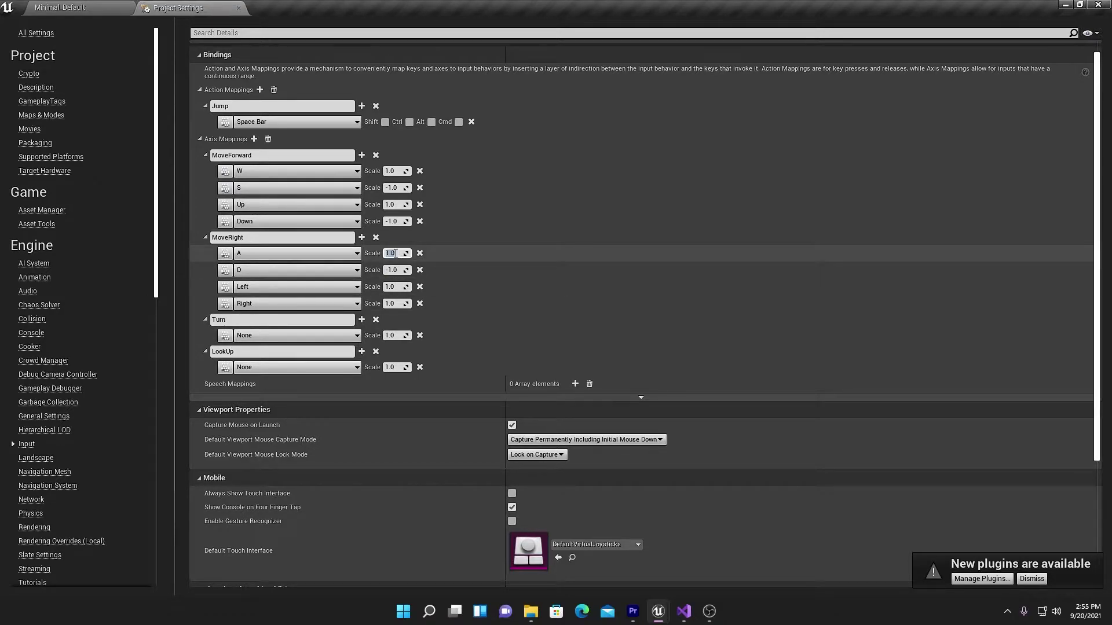
pyautogui.write('-1')
pyautogui.click(397, 269)
pyautogui.write('1')
pyautogui.click(404, 286)
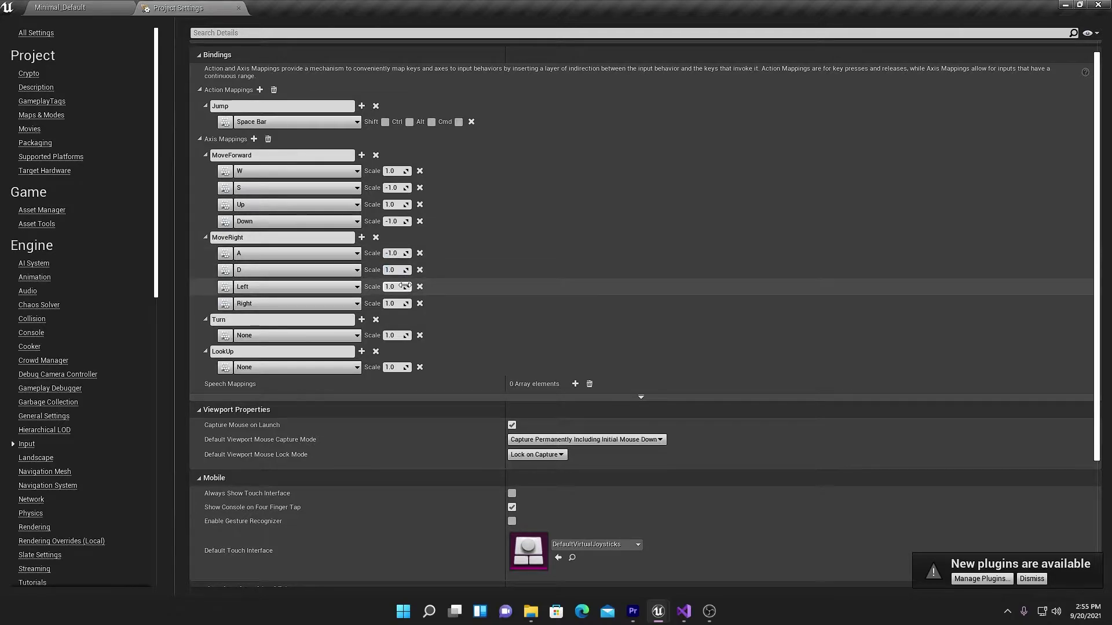
pyautogui.write('-1')
# Confirm the Left key's -1.0 scale and bind the Turn axis to Mouse X
pyautogui.press('Return')
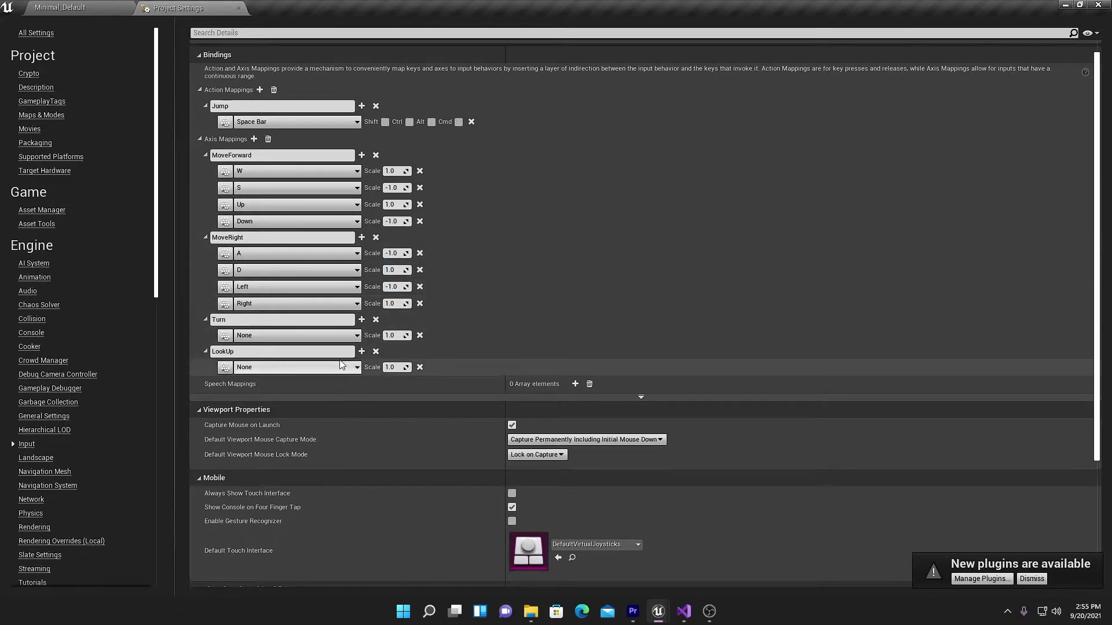
pyautogui.click(297, 336)
pyautogui.write('mouse')
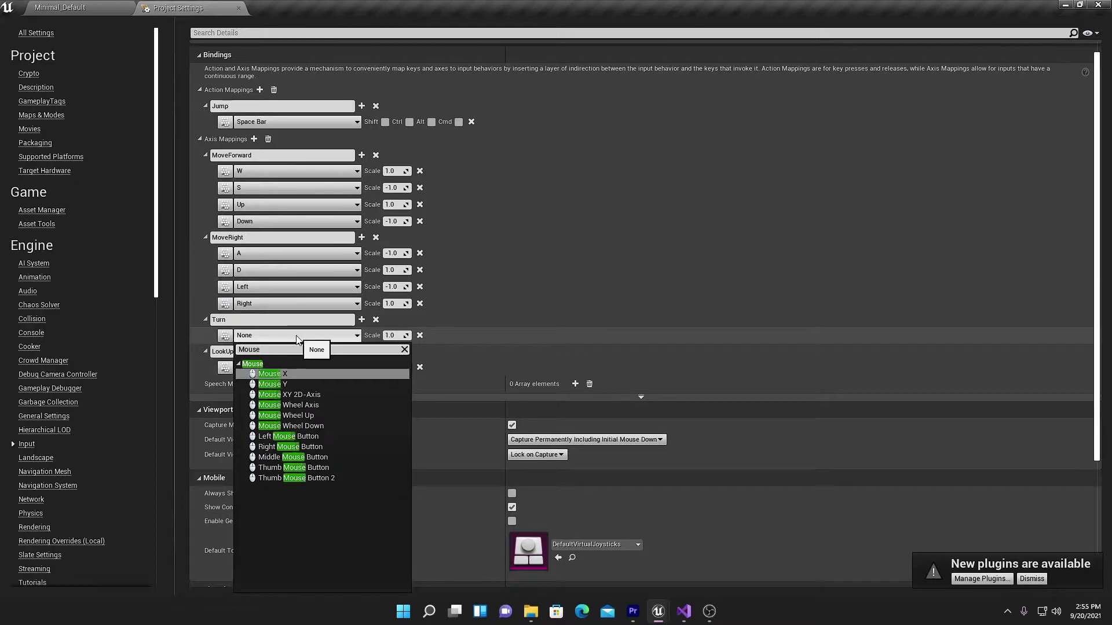
pyautogui.press('Return')
# Bind LookUp to Mouse Y with scale -1.0, then go back to the Minimal_Default level editor
pyautogui.click(297, 369)
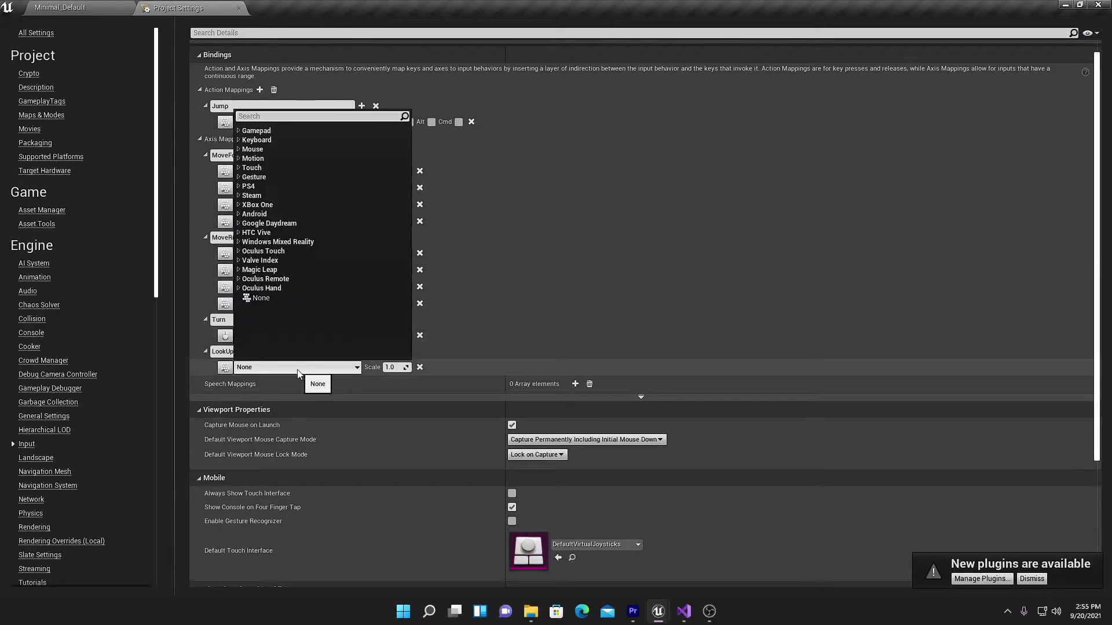
pyautogui.write('Mouse')
pyautogui.press('Return')
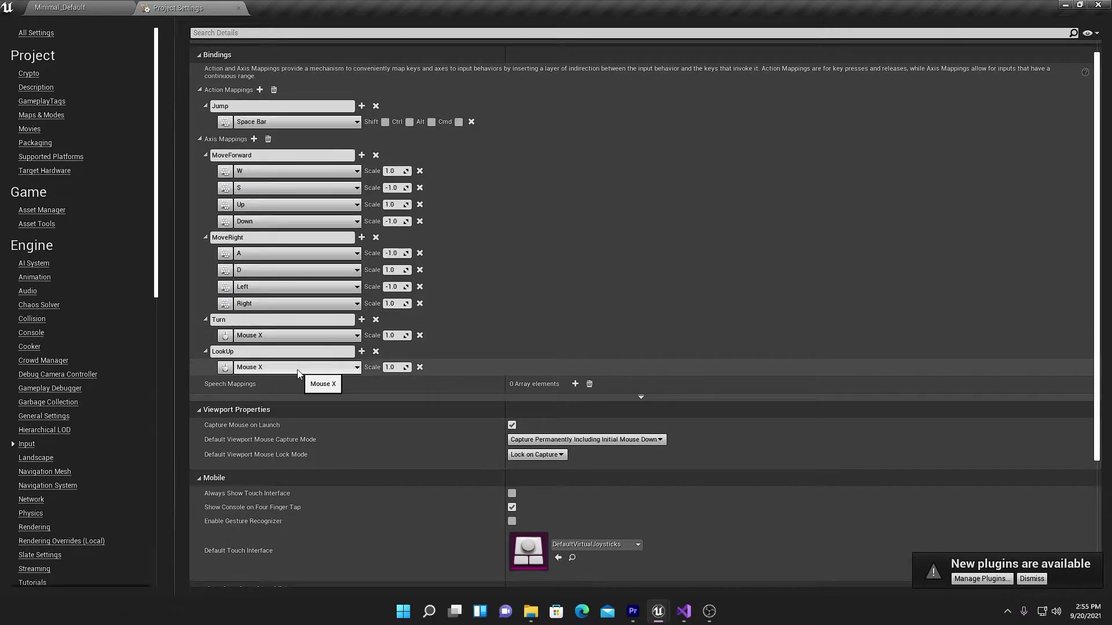
pyautogui.click(298, 371)
pyautogui.write('mouse')
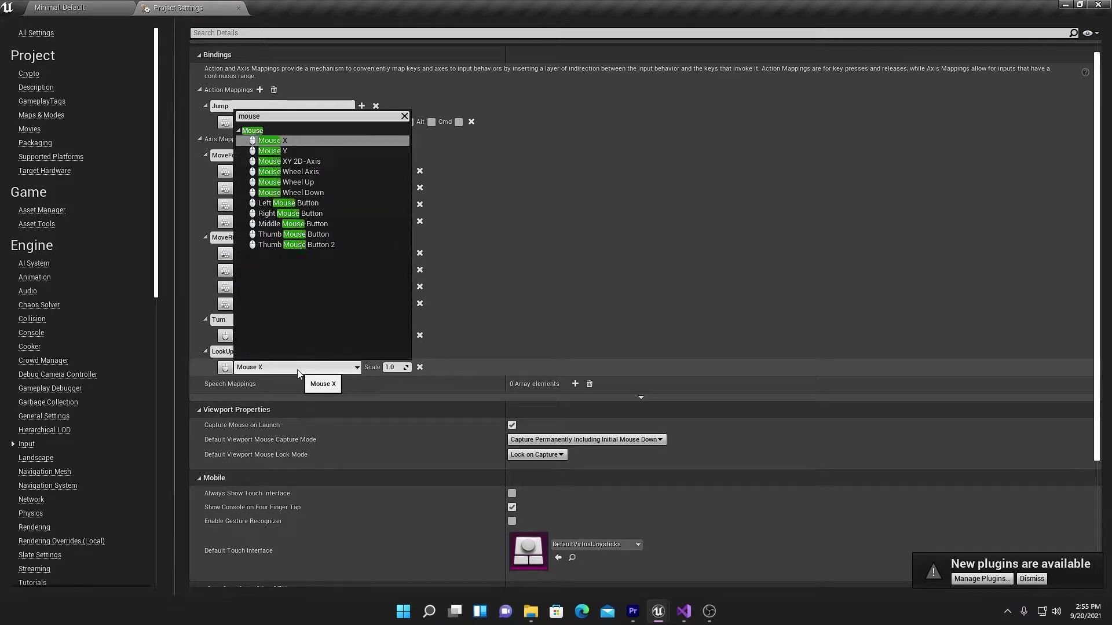
pyautogui.press('Down')
pyautogui.click(284, 151)
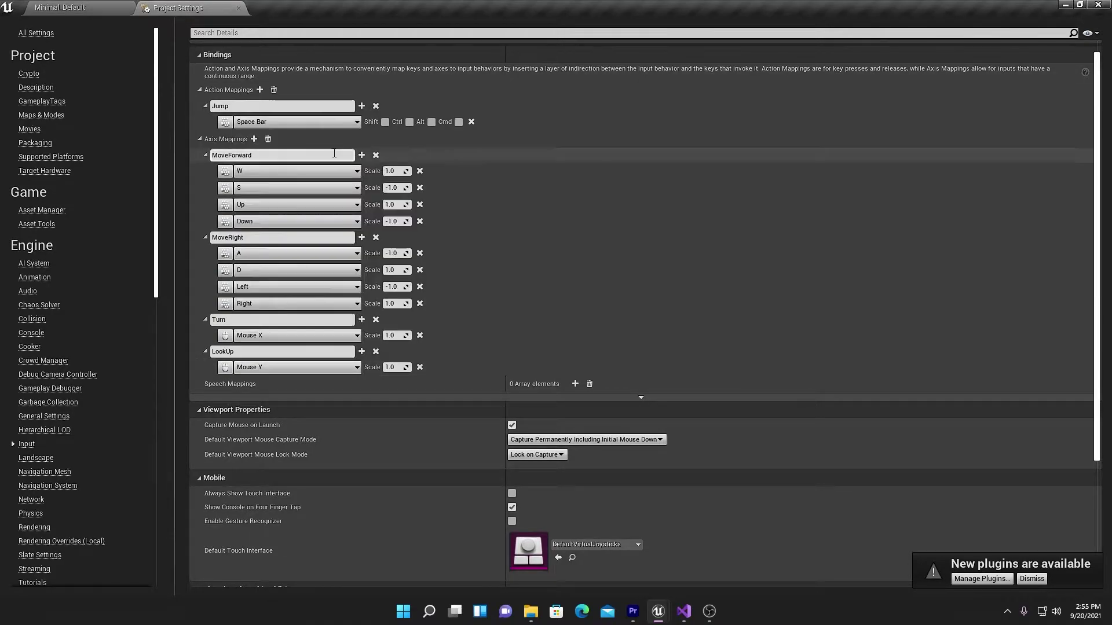
pyautogui.click(388, 368)
pyautogui.write('-1')
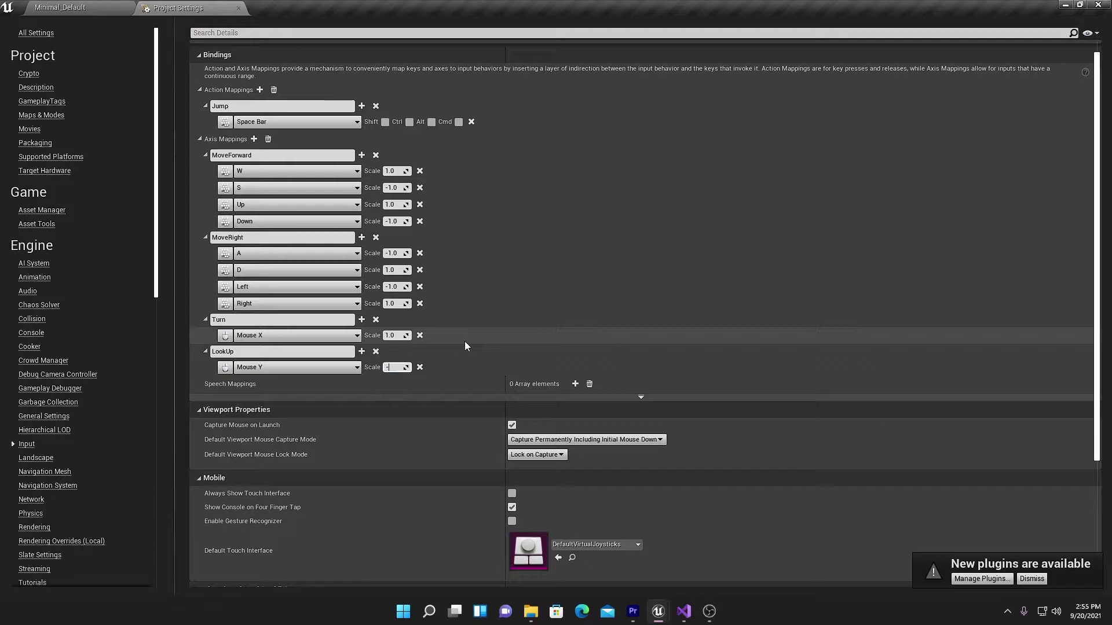
pyautogui.press('Return')
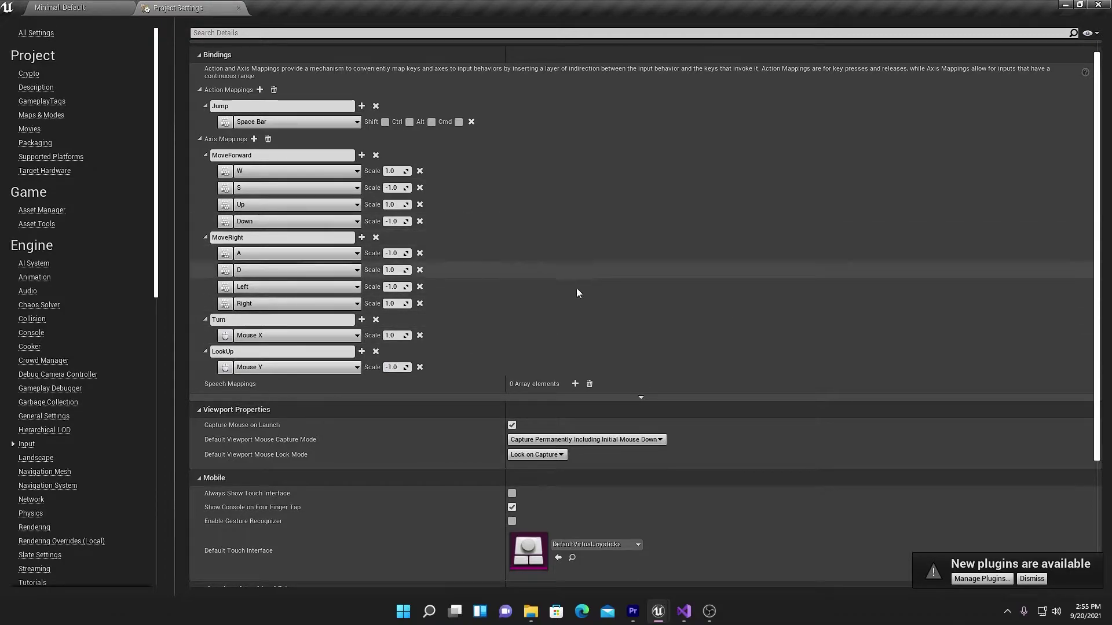
pyautogui.click(67, 6)
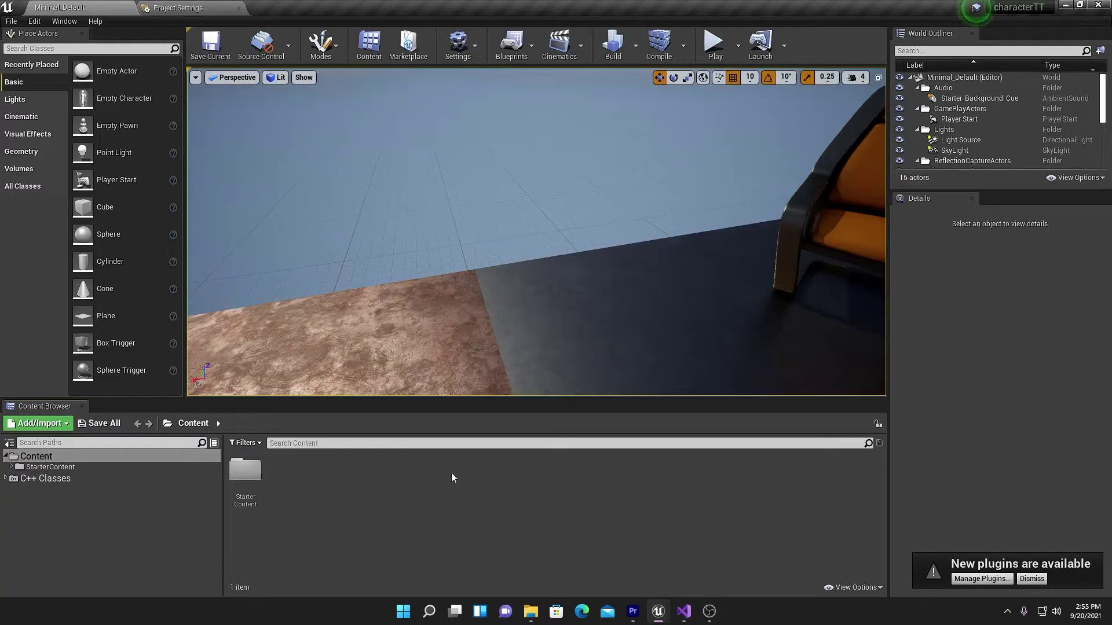
# Start a Character-based C++ class in the characterTT folder and name it Tutorial_Character
pyautogui.click(120, 478)
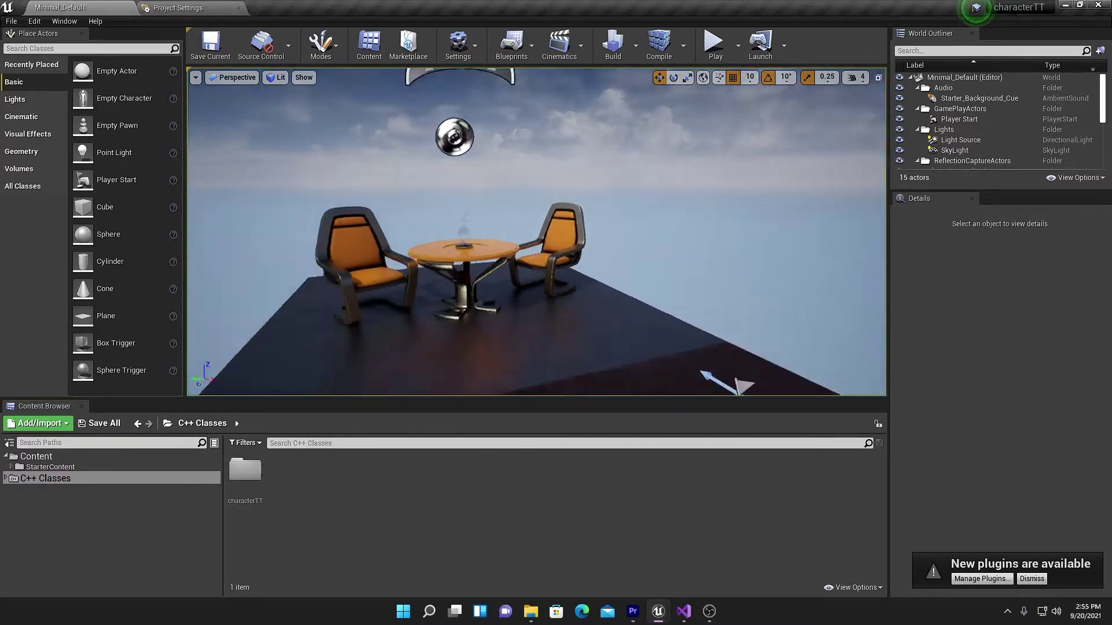
pyautogui.doubleClick(245, 470)
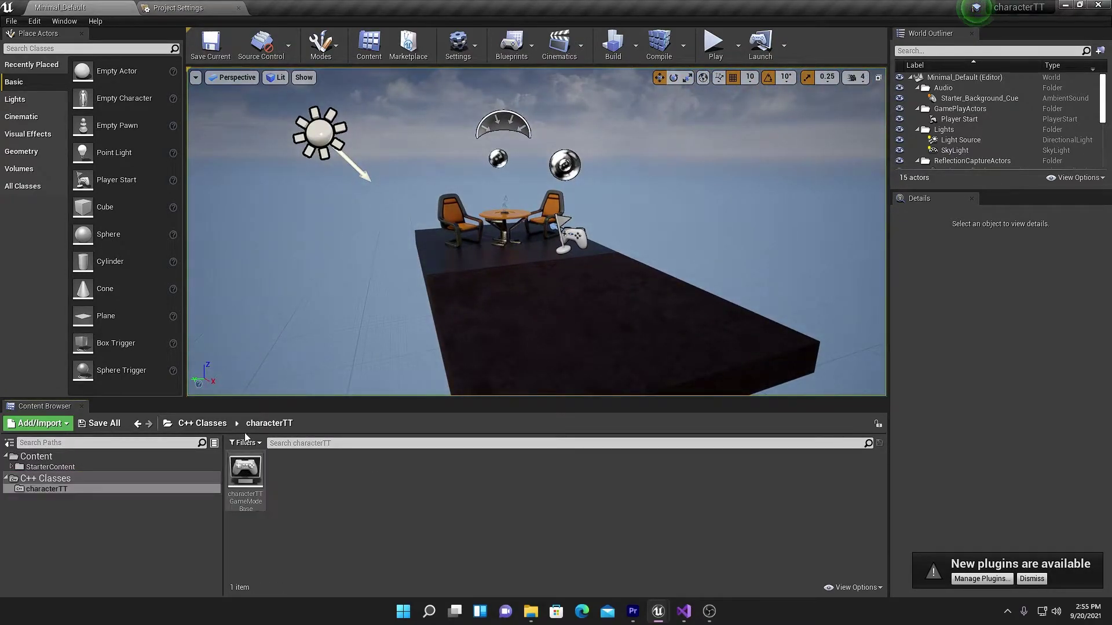
pyautogui.rightClick(390, 528)
pyautogui.click(424, 571)
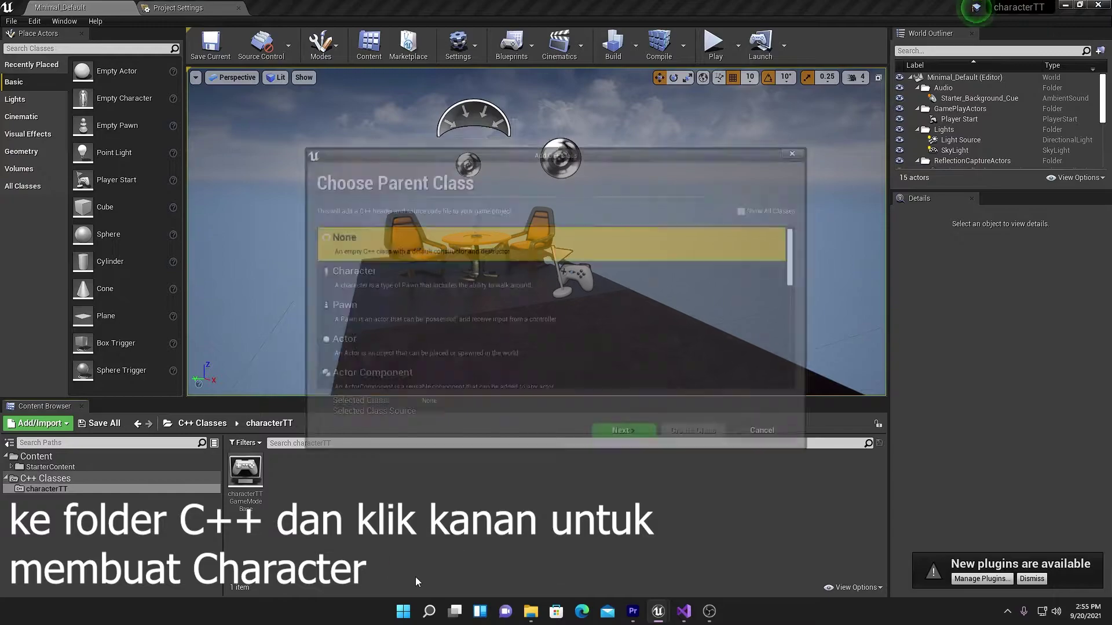
pyautogui.click(394, 284)
pyautogui.click(628, 444)
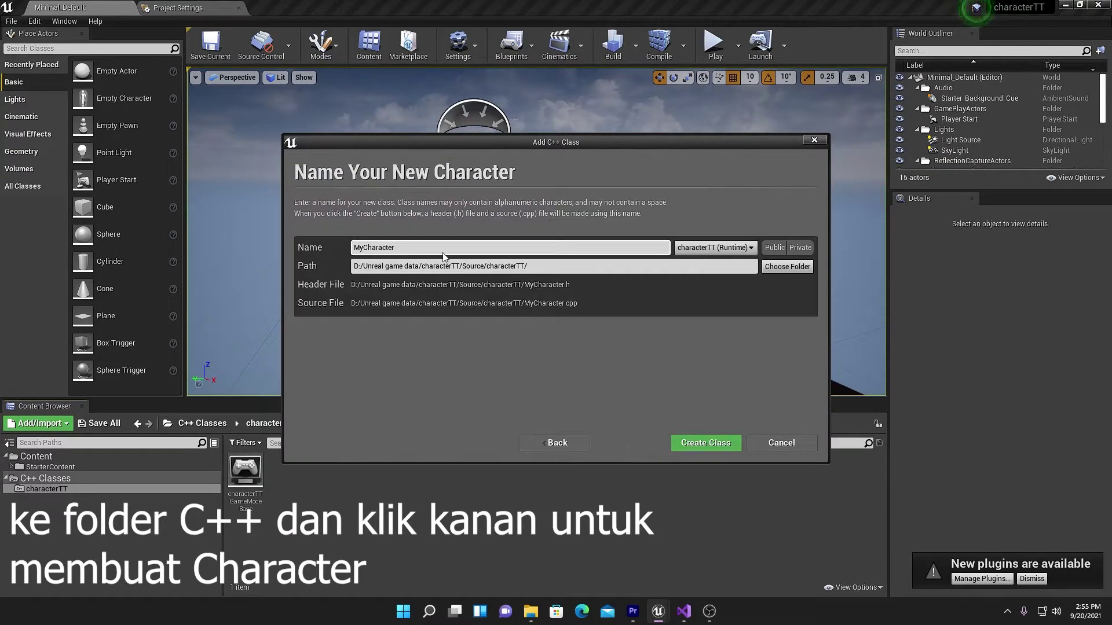
pyautogui.write('Tu')
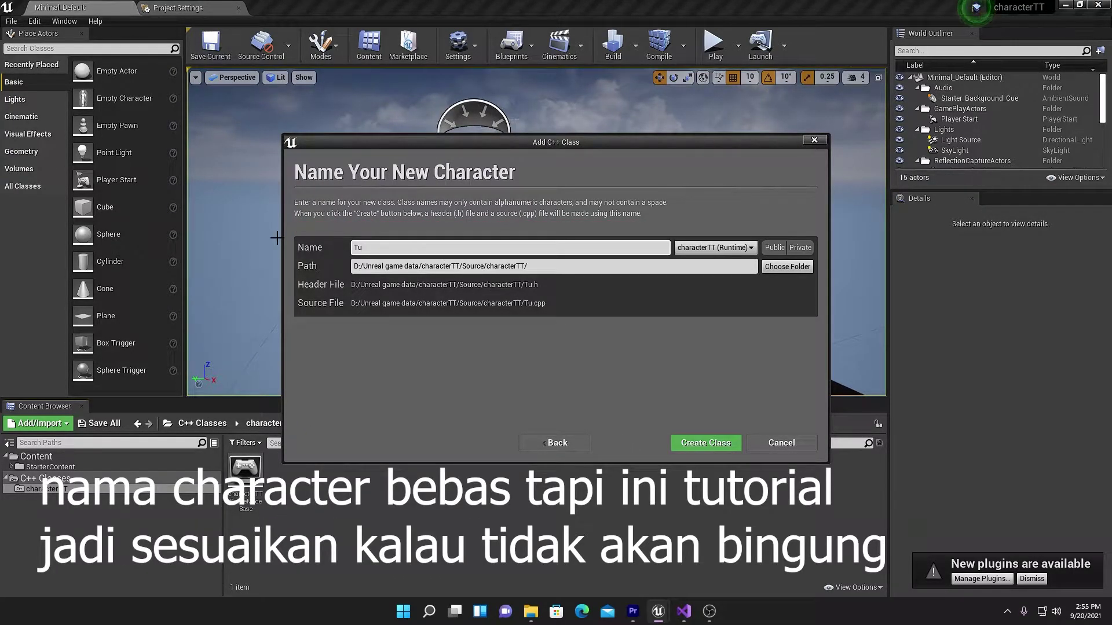
pyautogui.write('torial_C')
pyautogui.write('haract')
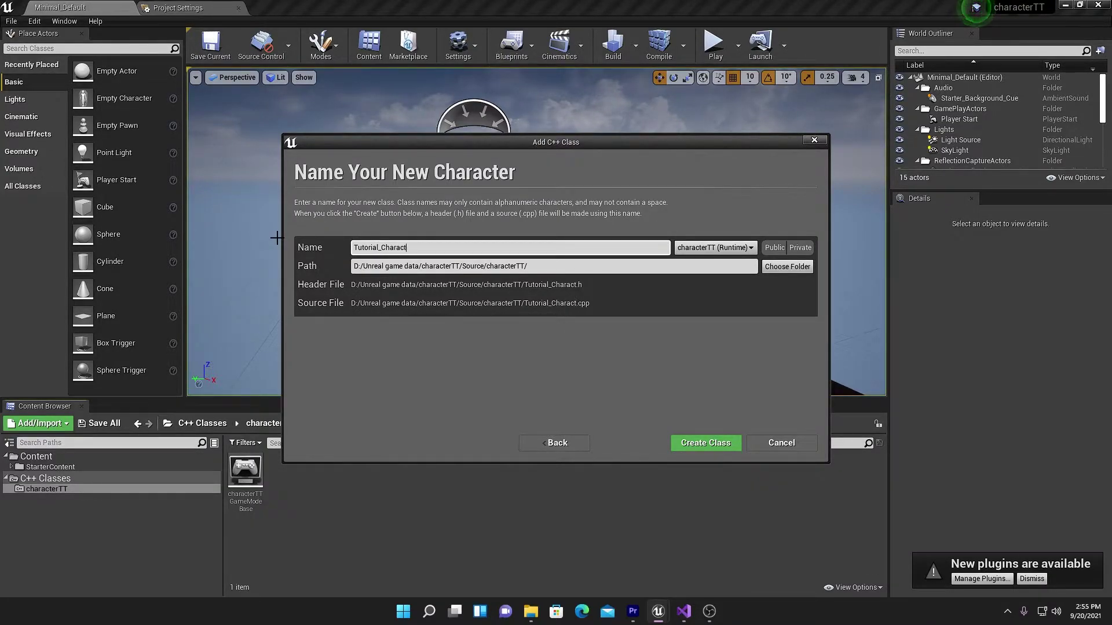
pyautogui.write('er')
# Create the class and declare a Camera-category USpringArmComponent* CameraBoom UPROPERTY in the header
pyautogui.click(726, 446)
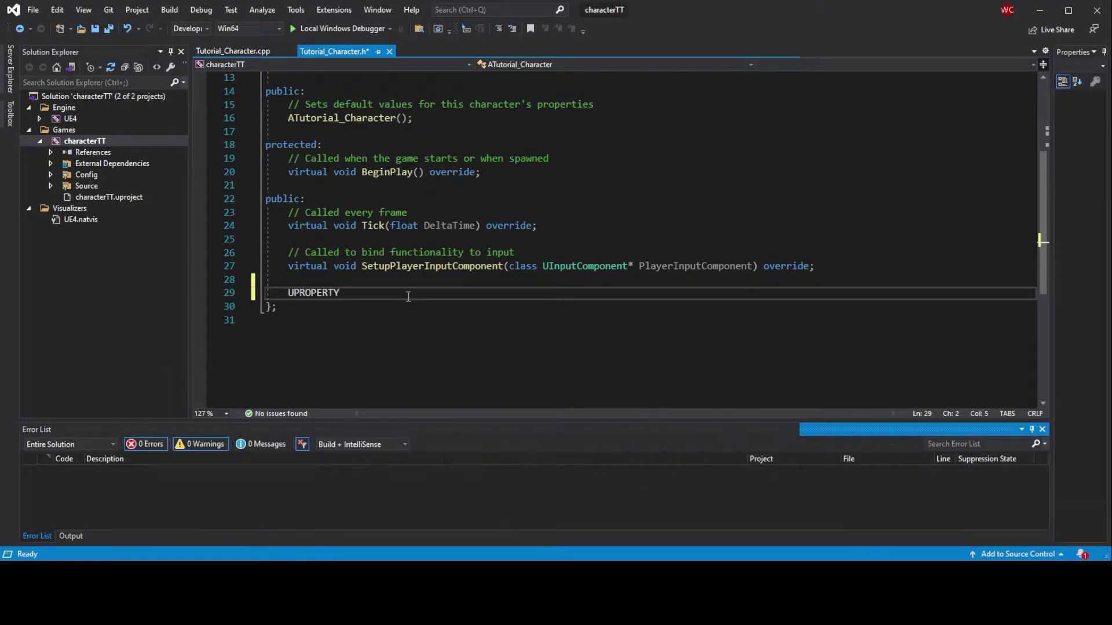
pyautogui.write('(Visi')
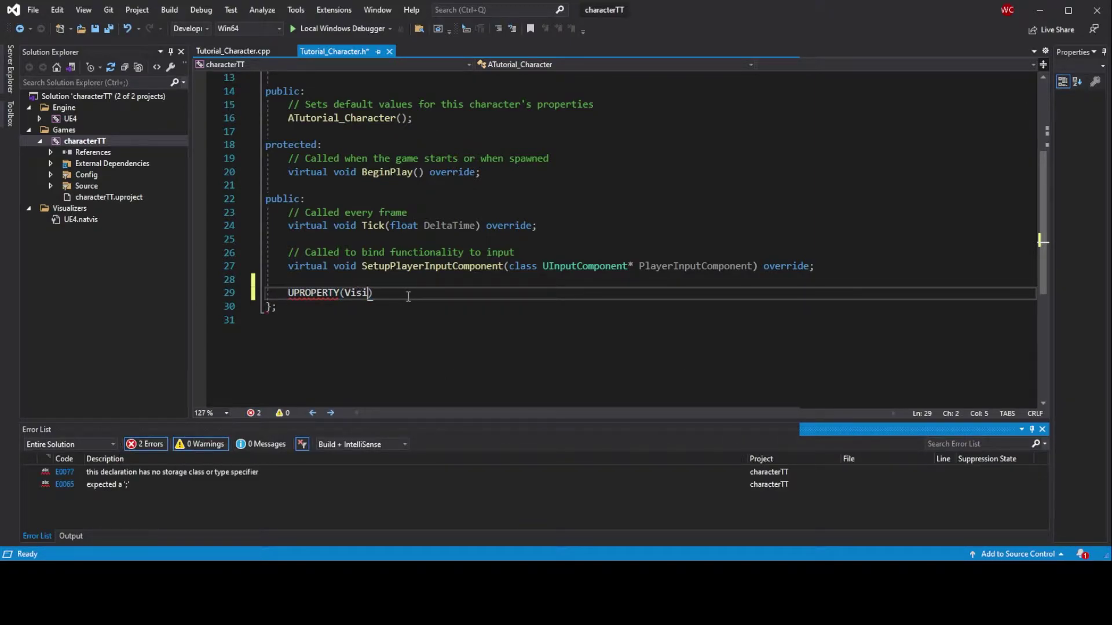
pyautogui.write('ble')
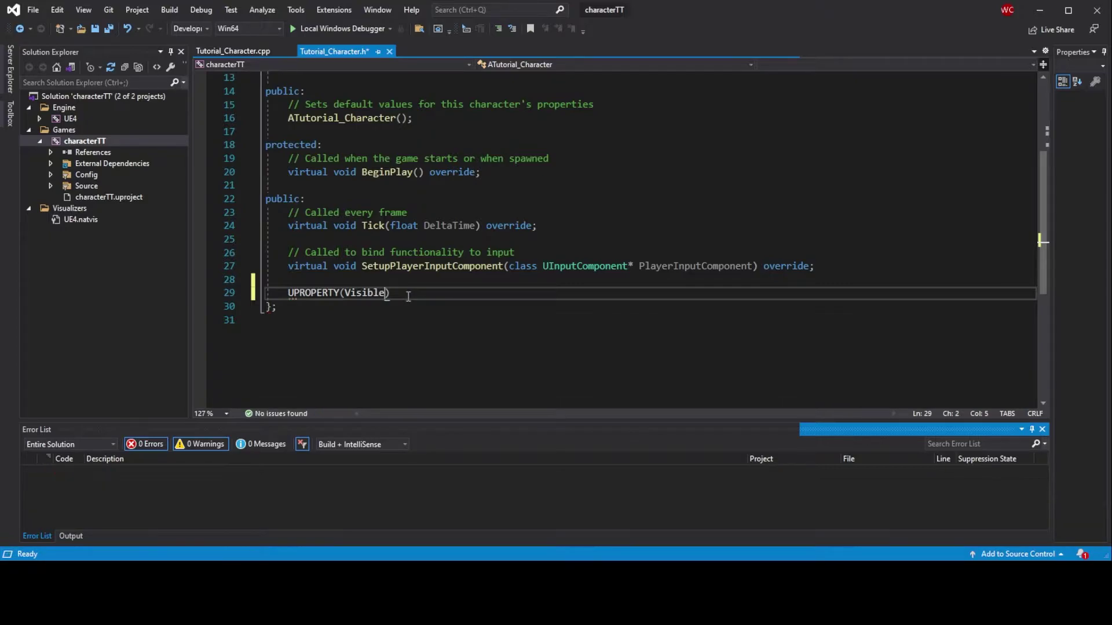
pyautogui.write('An')
pyautogui.write('ywhere')
pyautogui.write(', Bl')
pyautogui.write('ueprint')
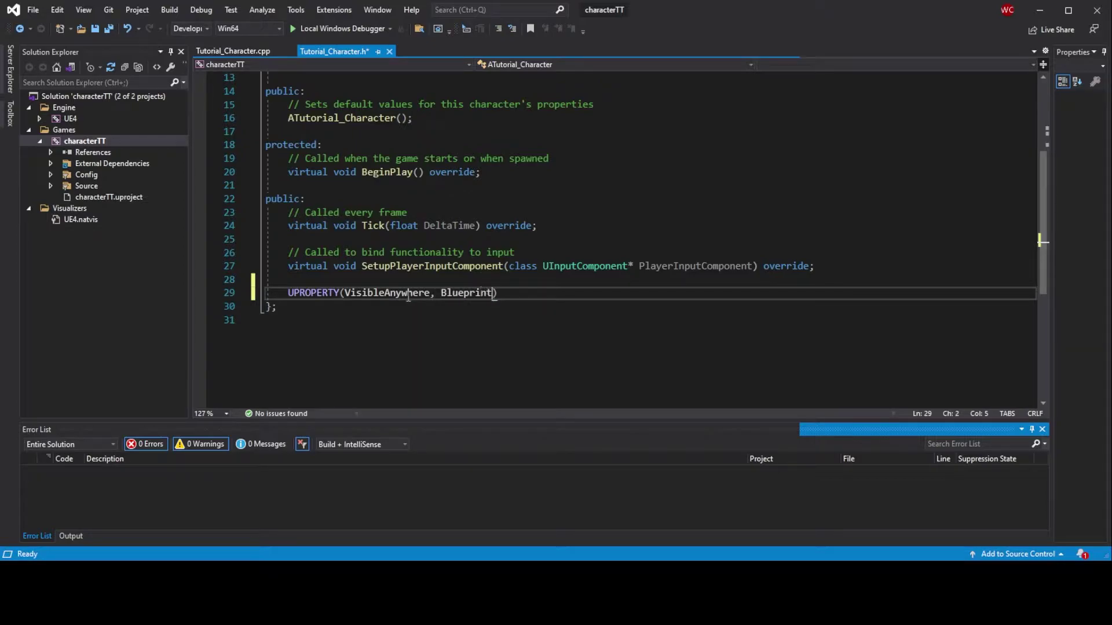
pyautogui.write('ReadOnly, ')
pyautogui.write('C')
pyautogui.write('ategory =')
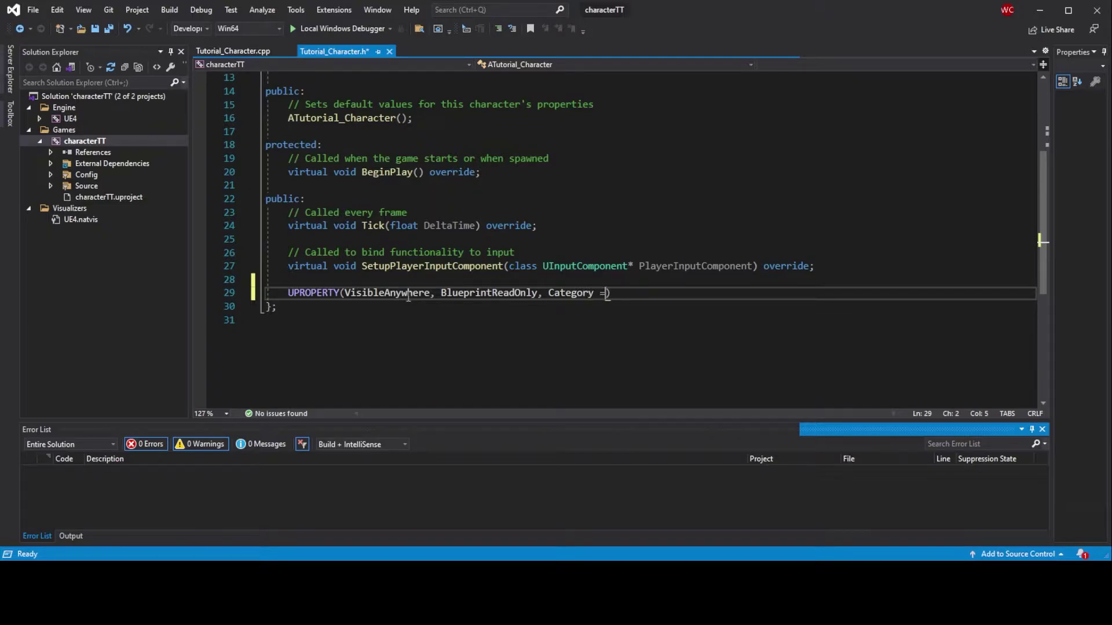
pyautogui.write(' C')
pyautogui.press('BackSpace')
pyautogui.press('BackSpace')
pyautogui.write('a')
pyautogui.write('mera')
pyautogui.press('Return')
pyautogui.write('cl')
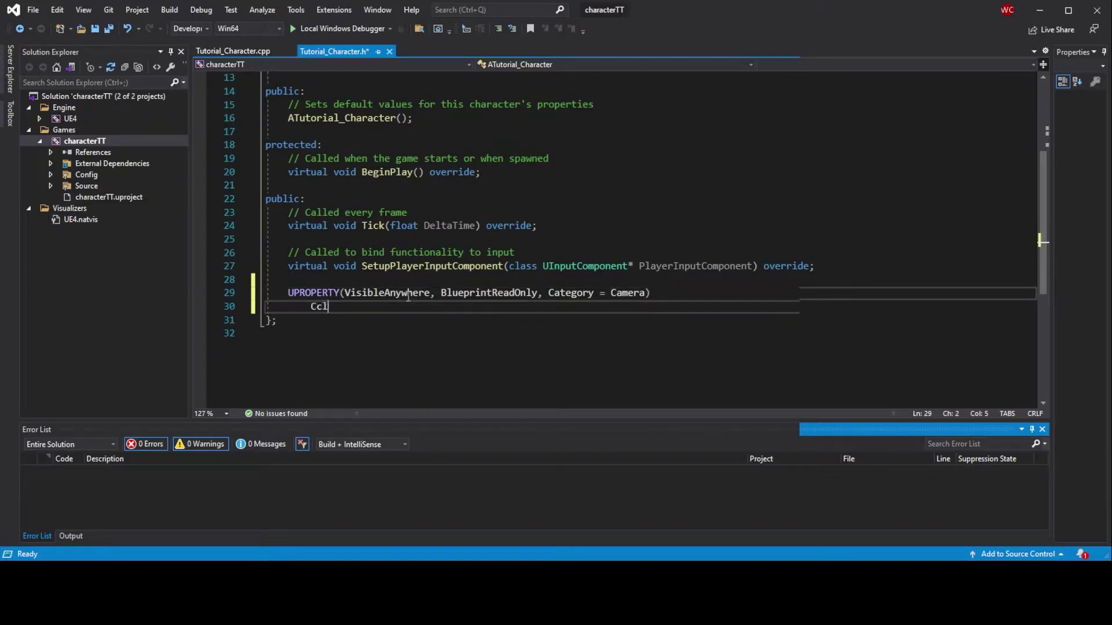
pyautogui.write('ass USpringA')
pyautogui.write('rmComponent*')
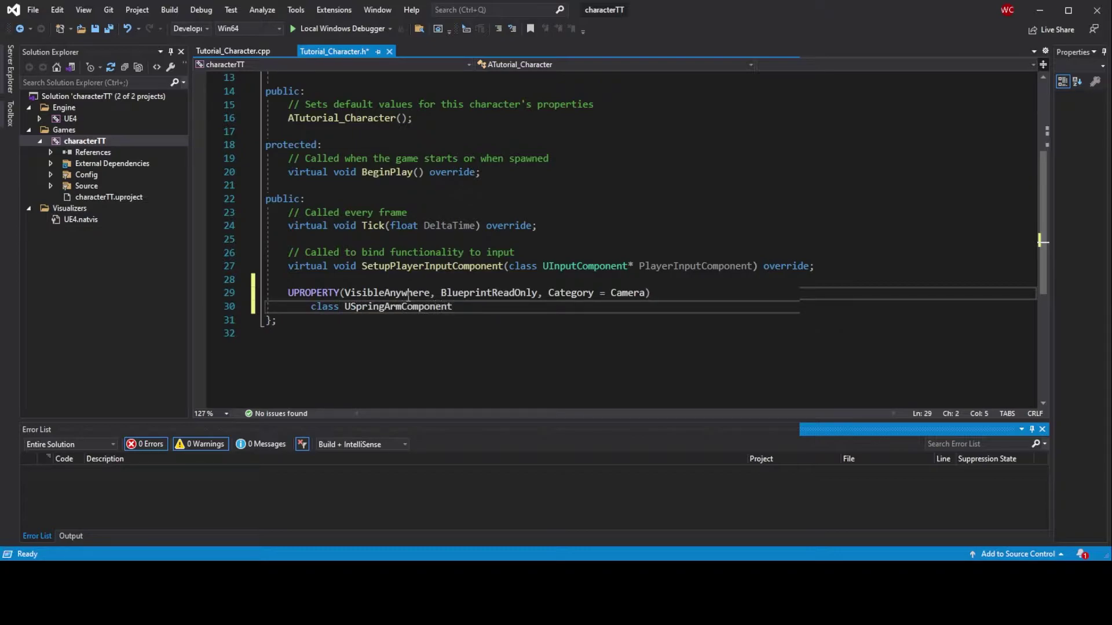
pyautogui.write(' CameraB')
pyautogui.write('oom')
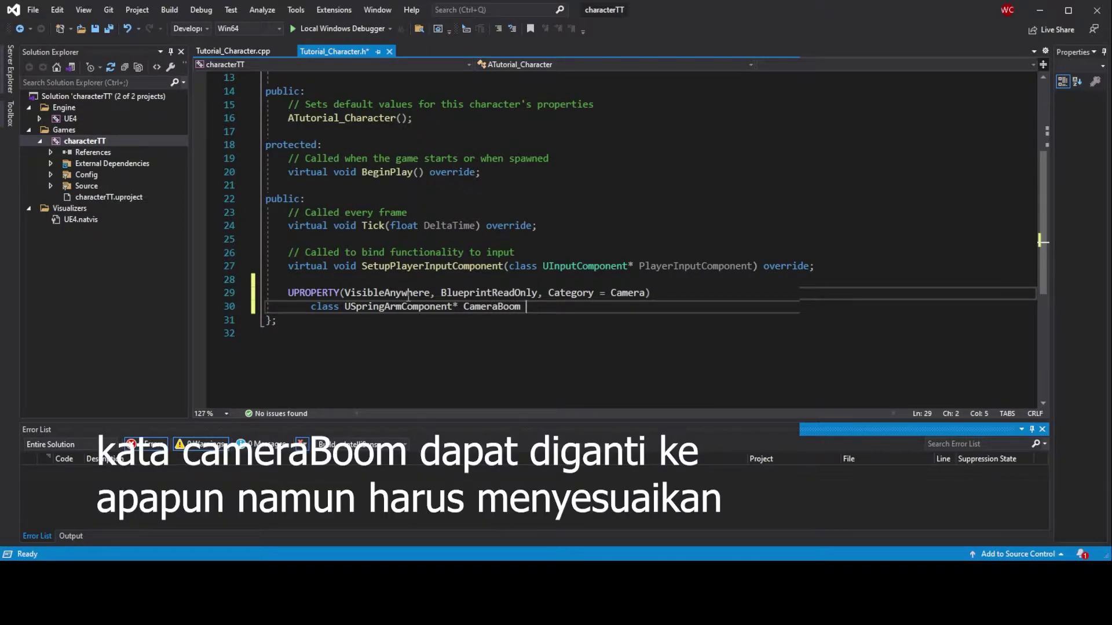
pyautogui.press('BackSpace')
pyautogui.press('BackSpace')
pyautogui.press('BackSpace')
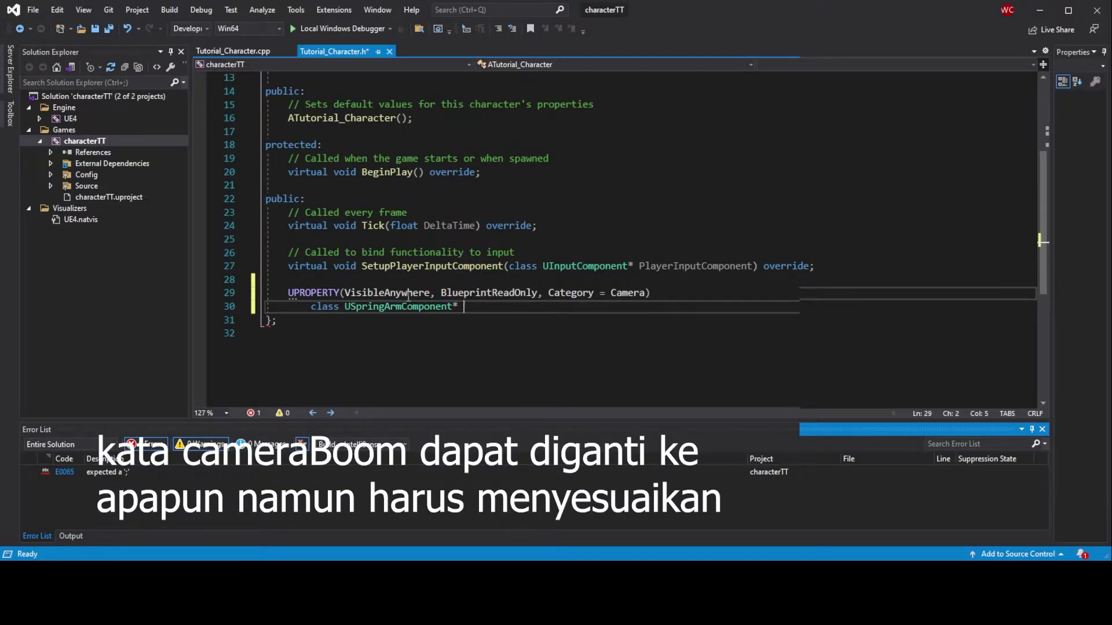
pyautogui.write('CameraI')
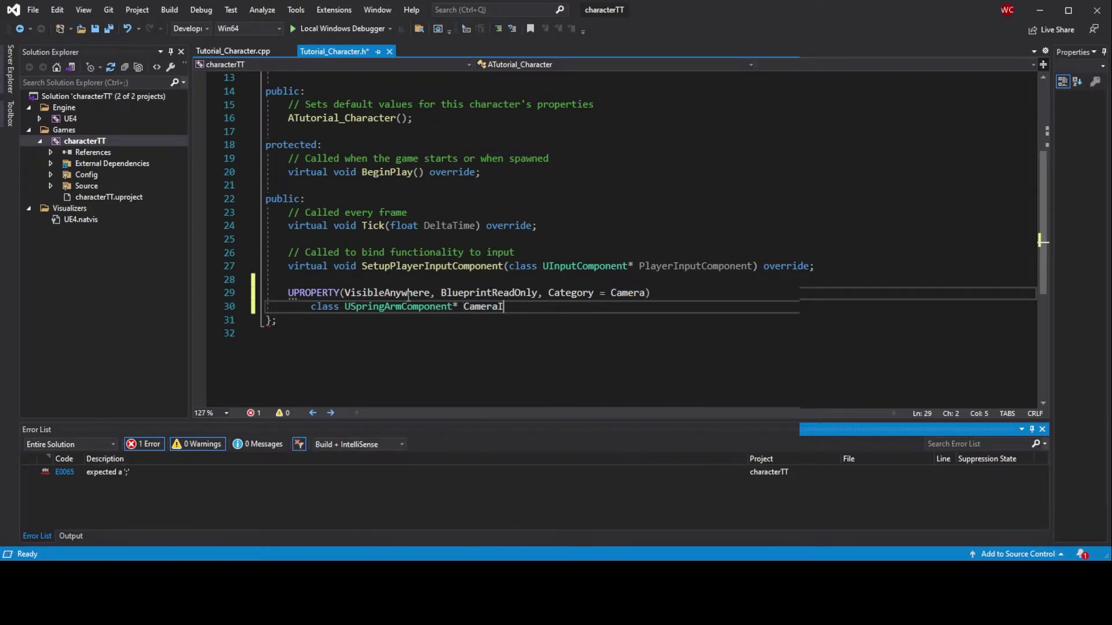
pyautogui.write('lham //kita dapa')
pyautogui.write('t mengganti nama ini ')
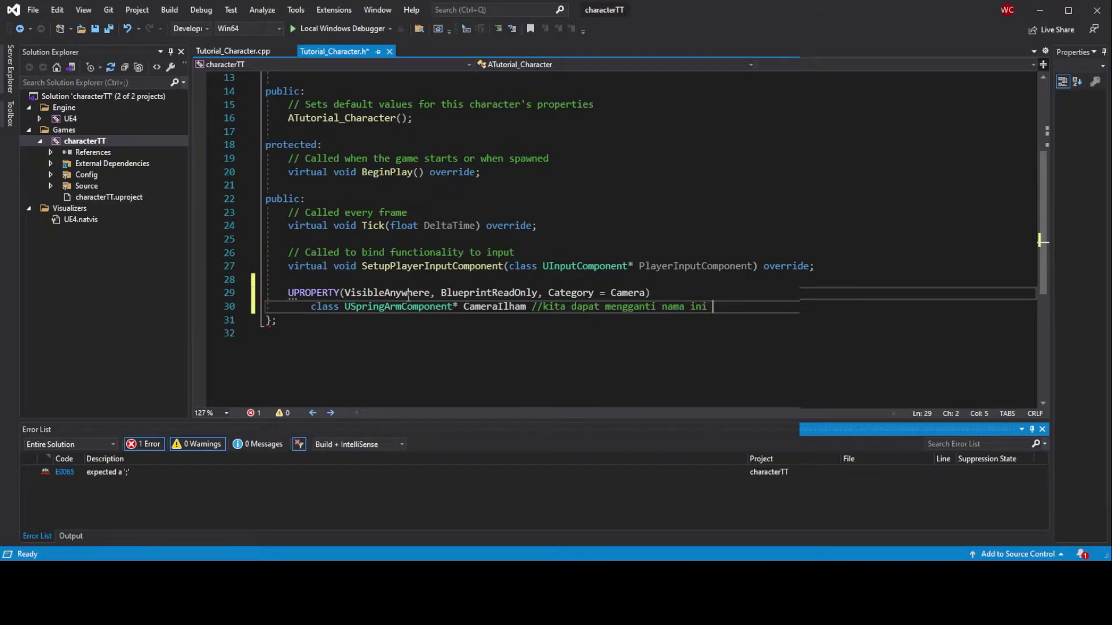
pyautogui.write('pointer')
pyautogui.press('BackSpace')
pyautogui.press('BackSpace')
pyautogui.press('BackSpace')
pyautogui.click(528, 306)
pyautogui.press('BackSpace')
pyautogui.press('BackSpace')
pyautogui.press('BackSpace')
pyautogui.press('BackSpace')
pyautogui.press('BackSpace')
pyautogui.press('BackSpace')
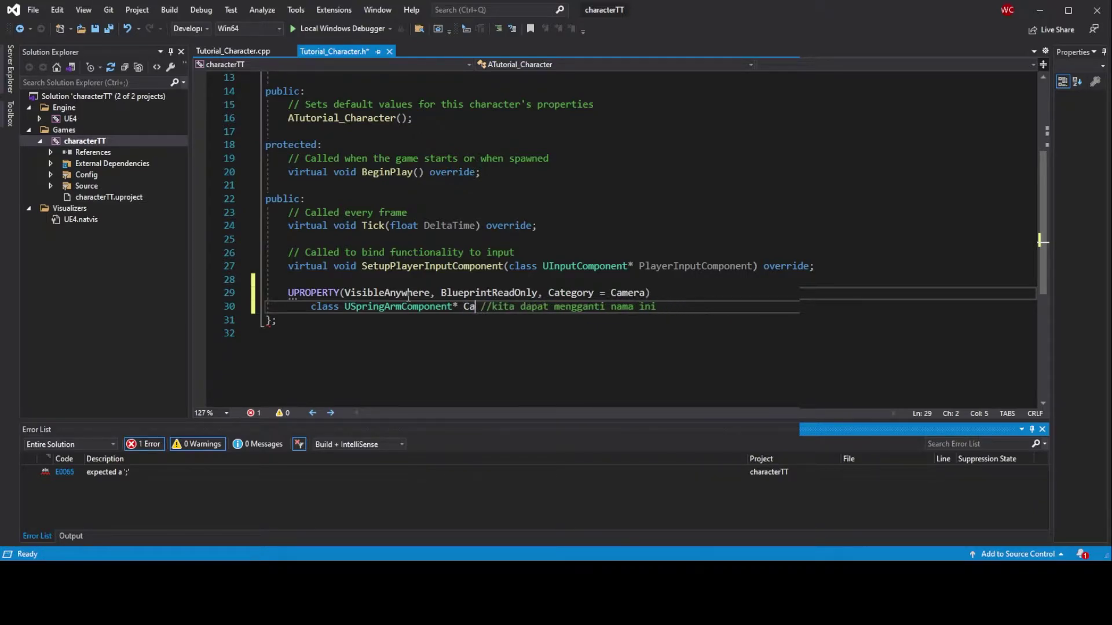
pyautogui.press('BackSpace')
pyautogui.write('meraBooml')
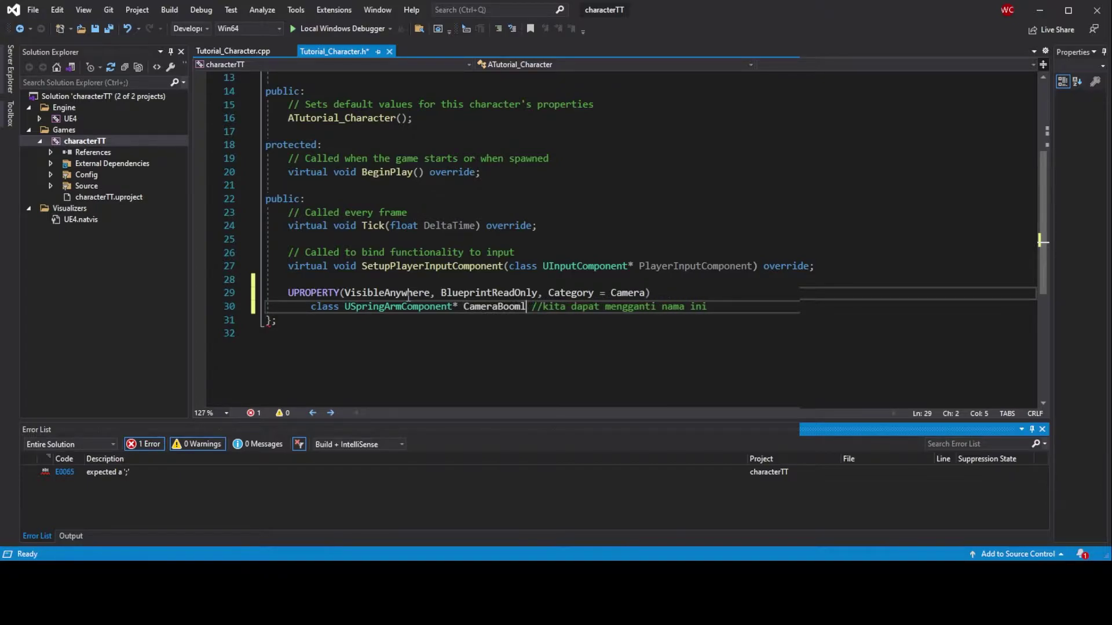
pyautogui.press('Down')
# Declare a Camera-category UCameraComponent* FollowCamera UPROPERTY and begin a protected section
pyautogui.press('Return')
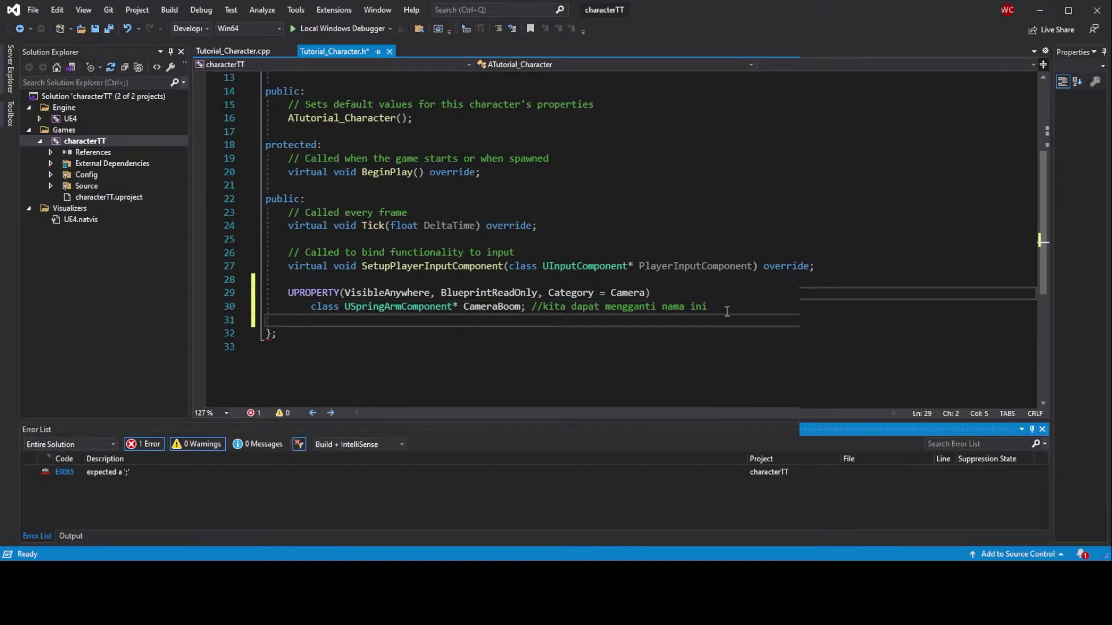
pyautogui.write('UPROPERTY(Vis')
pyautogui.write('bleAnywhere')
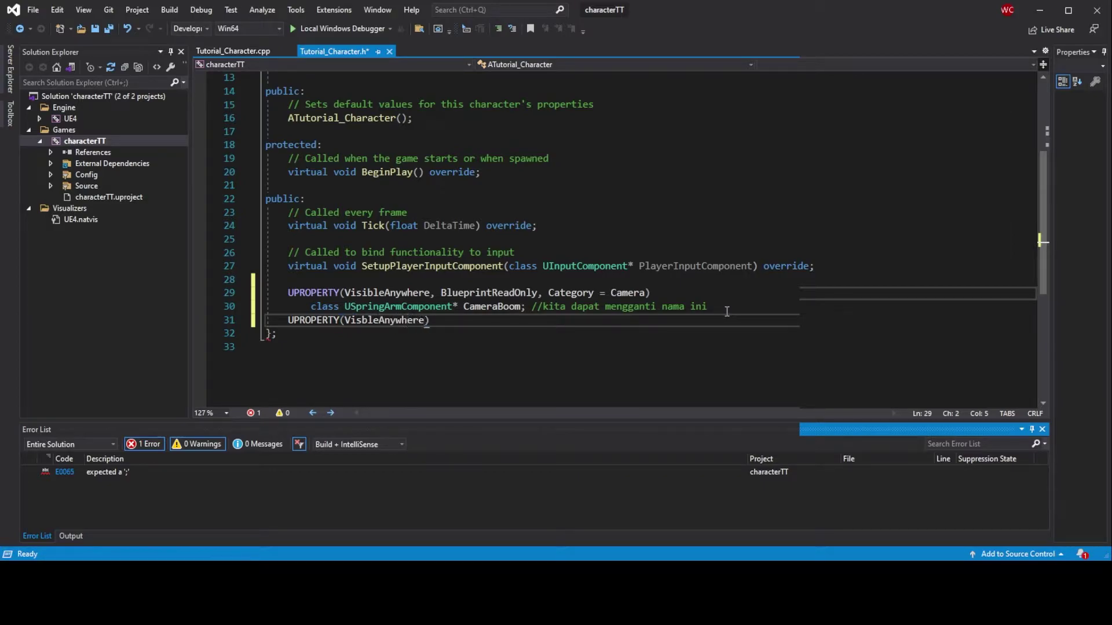
pyautogui.write(', Blueprint')
pyautogui.write('ReadOnly, ')
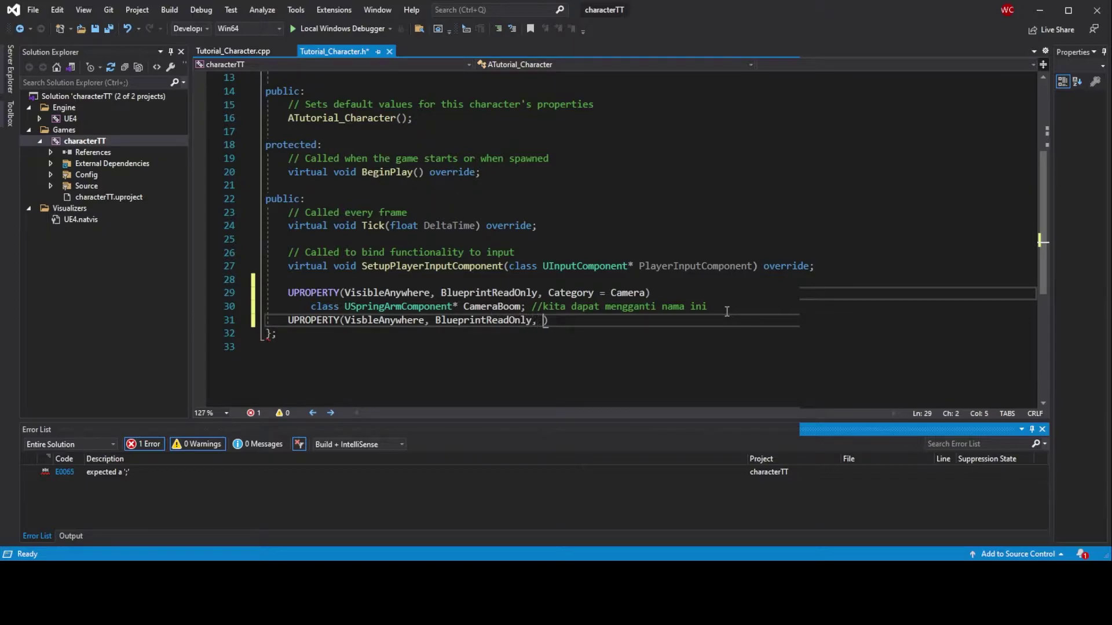
pyautogui.write('Category = camera')
pyautogui.press('BackSpace')
pyautogui.press('BackSpace')
pyautogui.press('BackSpace')
pyautogui.press('BackSpace')
pyautogui.write('Camera')
pyautogui.press('End')
pyautogui.press('Return')
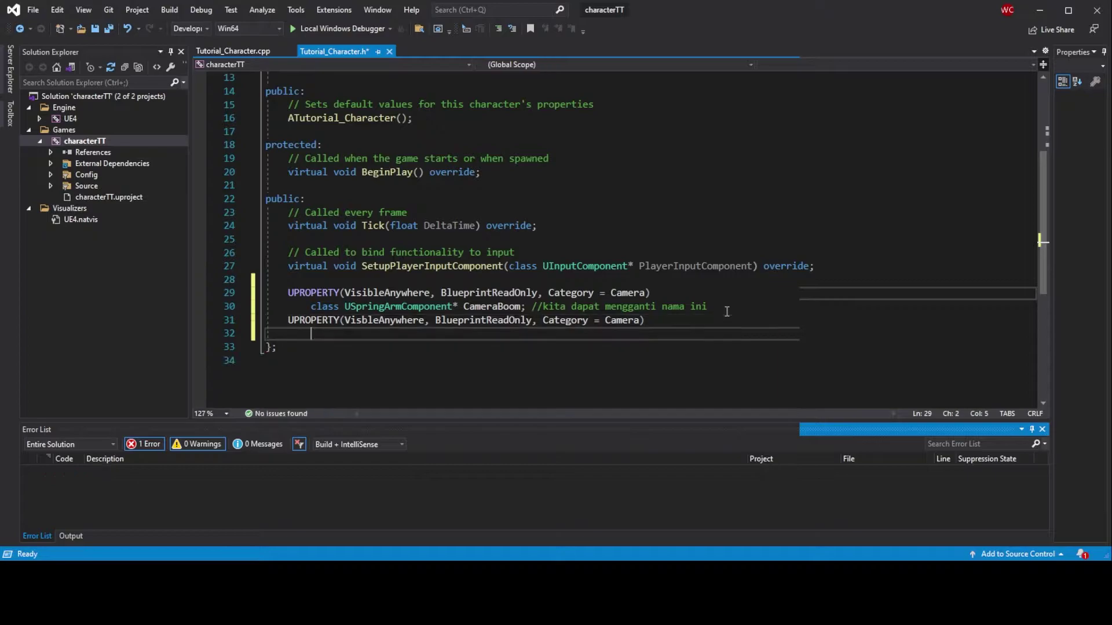
pyautogui.write('class UCamre')
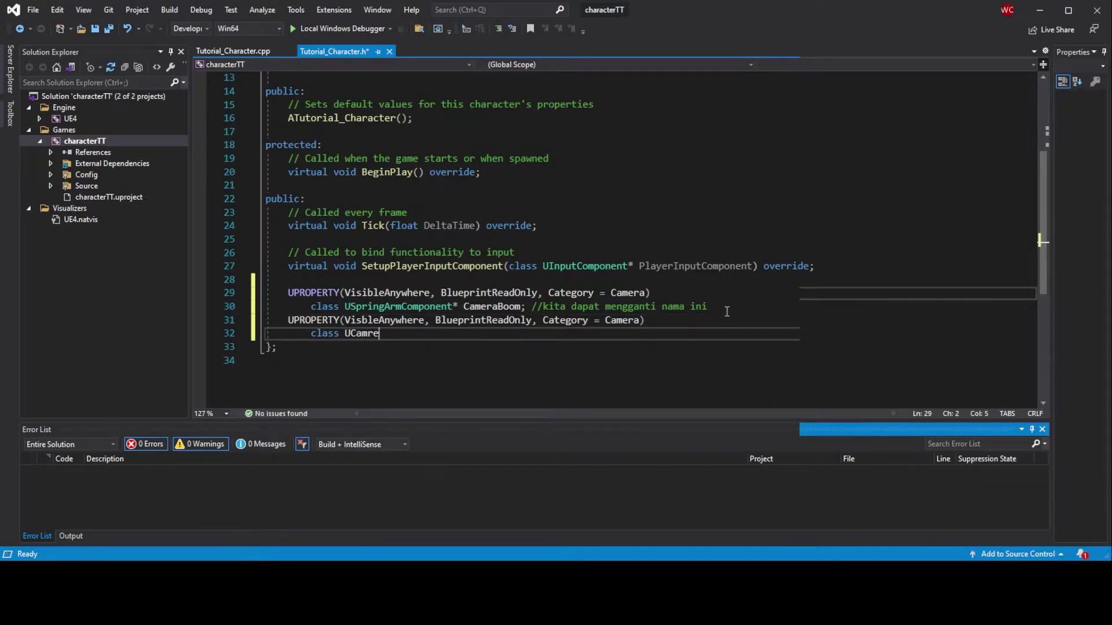
pyautogui.press('BackSpace')
pyautogui.press('BackSpace')
pyautogui.write('eraComponent* F')
pyautogui.write('ollowCa')
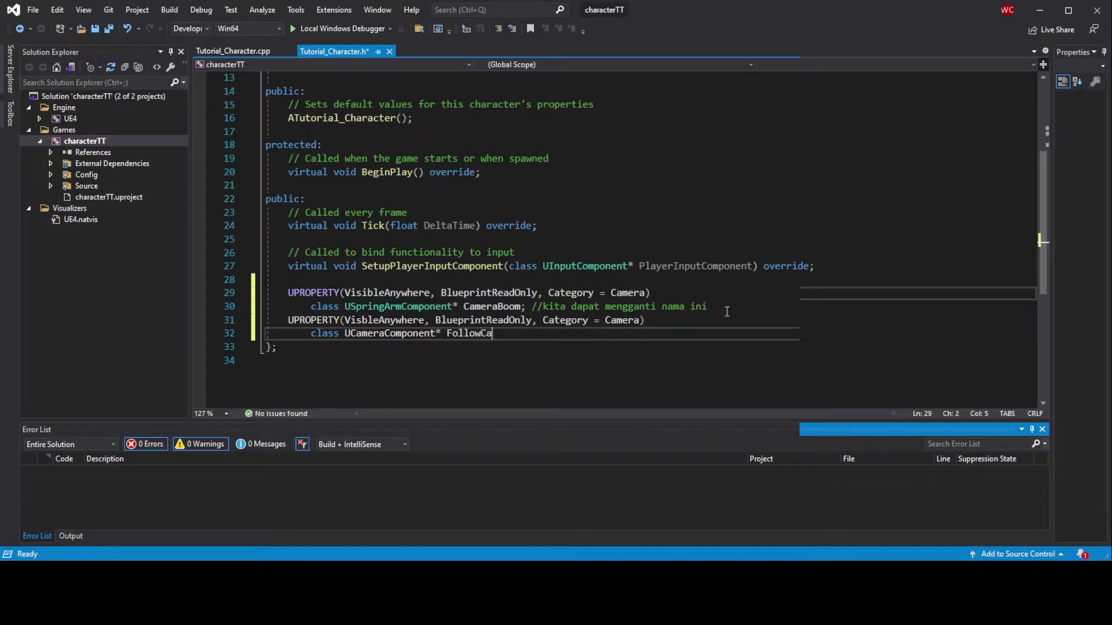
pyautogui.write('mera1')
pyautogui.press('Return')
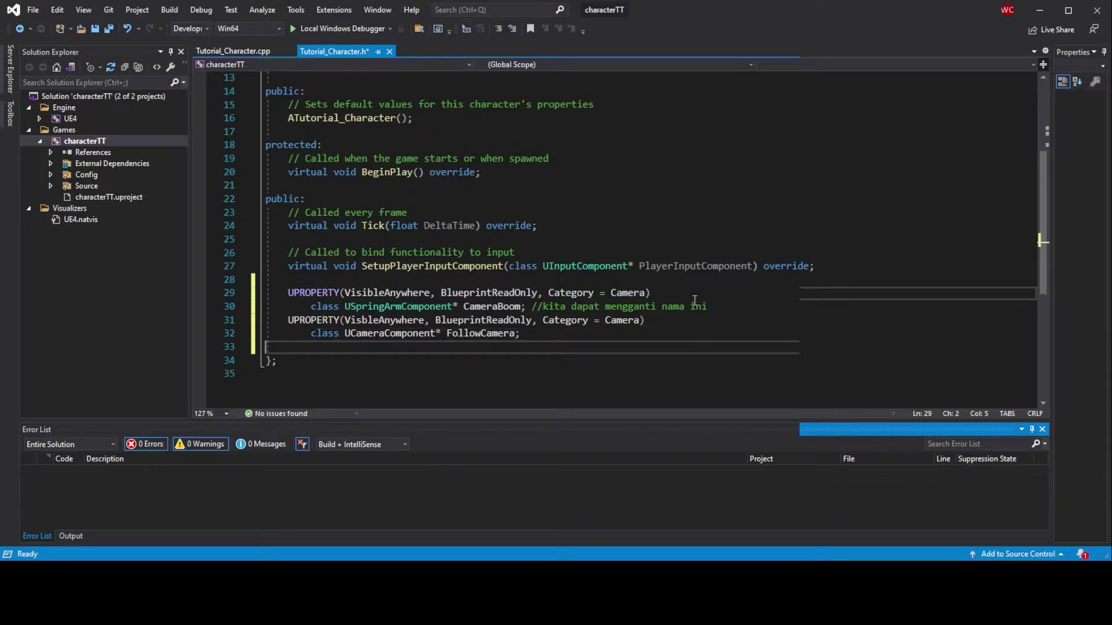
pyautogui.write('protected:')
# Declare protected MoveForward, MoveRight, Mouse_X and Mouse_Y functions, each taking float Value
pyautogui.press('Home')
pyautogui.press('Return')
pyautogui.press('End')
pyautogui.press('Return')
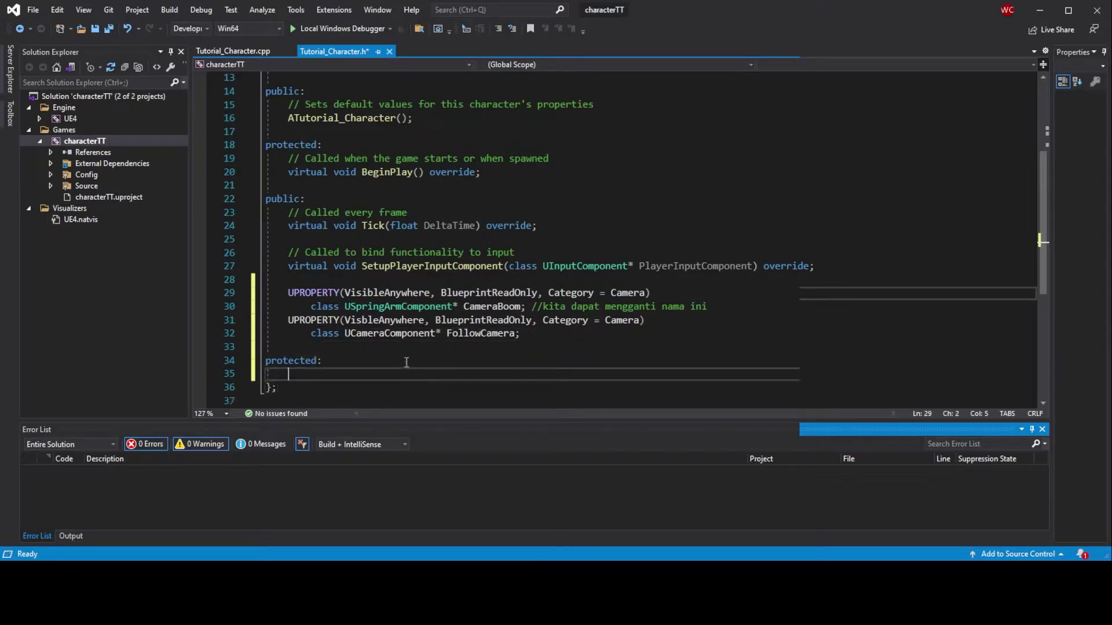
pyautogui.write('void Move')
pyautogui.write('Forward(f')
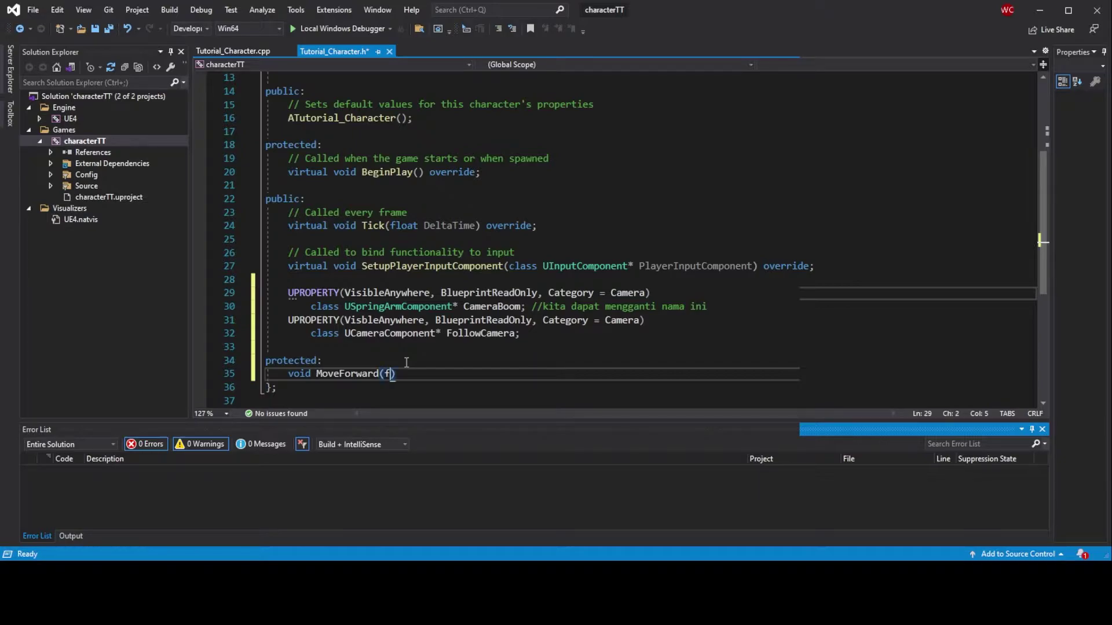
pyautogui.write('loat Value);')
pyautogui.press('Return')
pyautogui.write('vo')
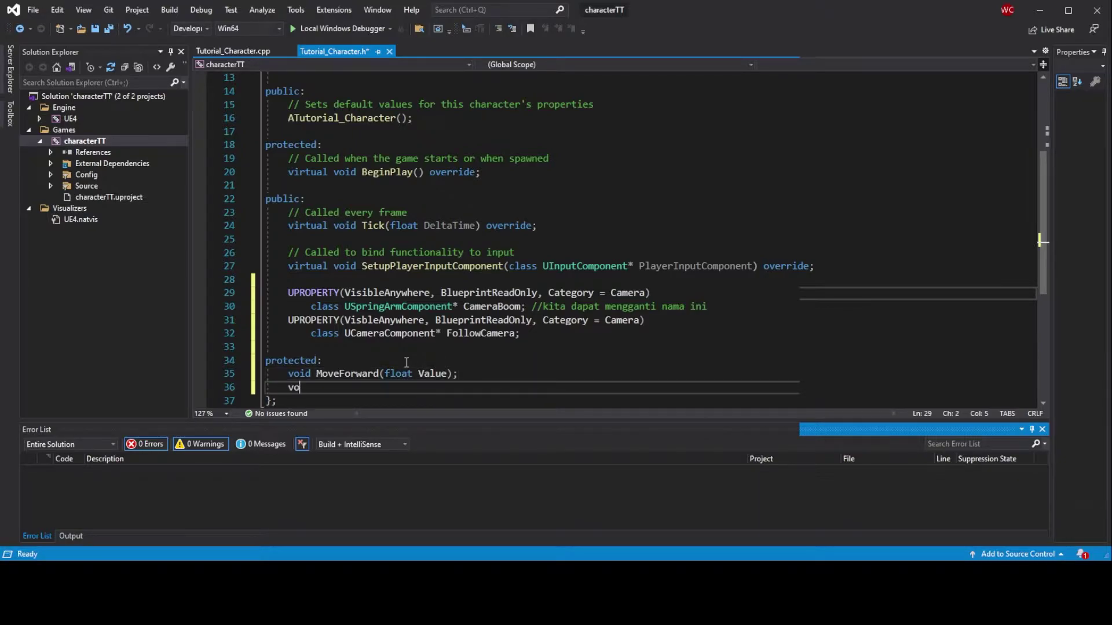
pyautogui.write('id MoveRight(f')
pyautogui.write('loat Value);')
pyautogui.press('Return')
pyautogui.press('Return')
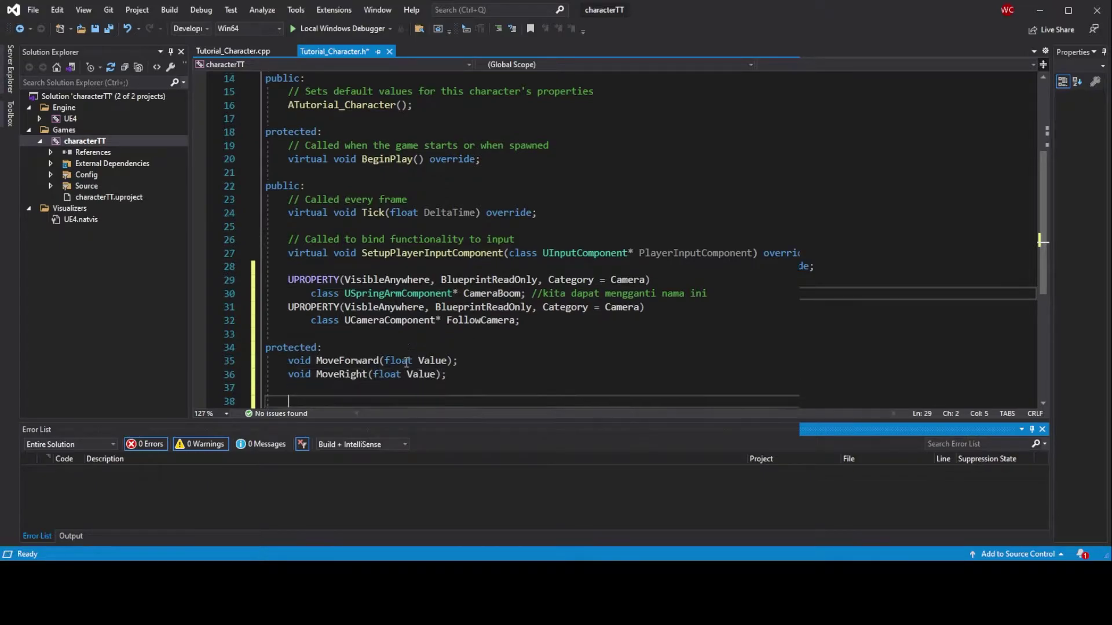
pyautogui.write('void')
pyautogui.scroll(-2, 421, 339)
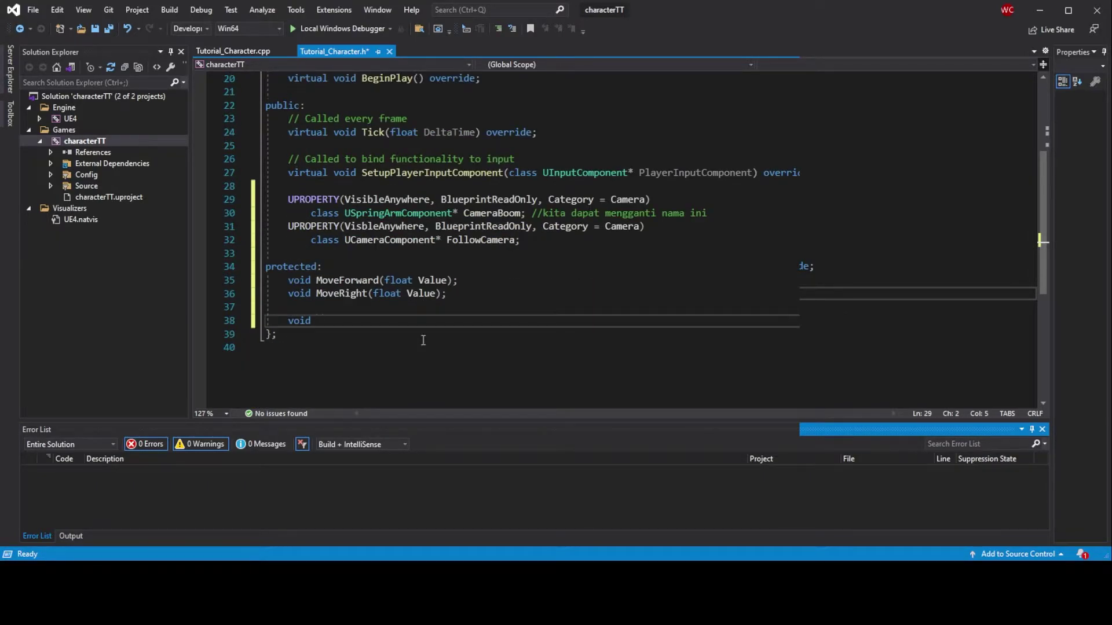
pyautogui.write('Mouse_X(fl')
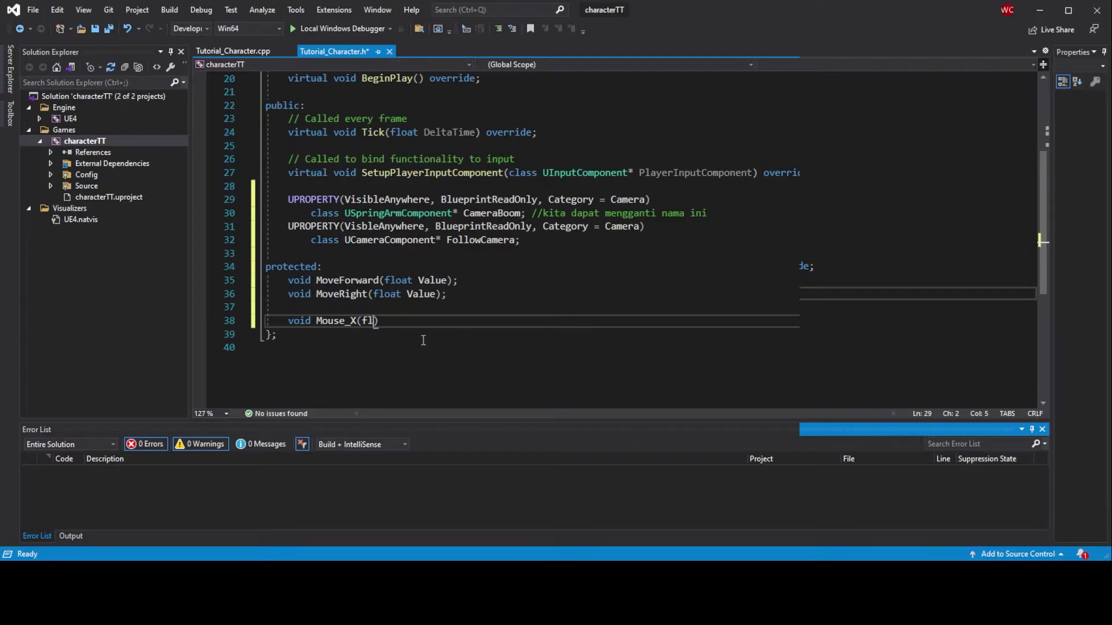
pyautogui.write('oat Value);')
pyautogui.press('Return')
pyautogui.write('void')
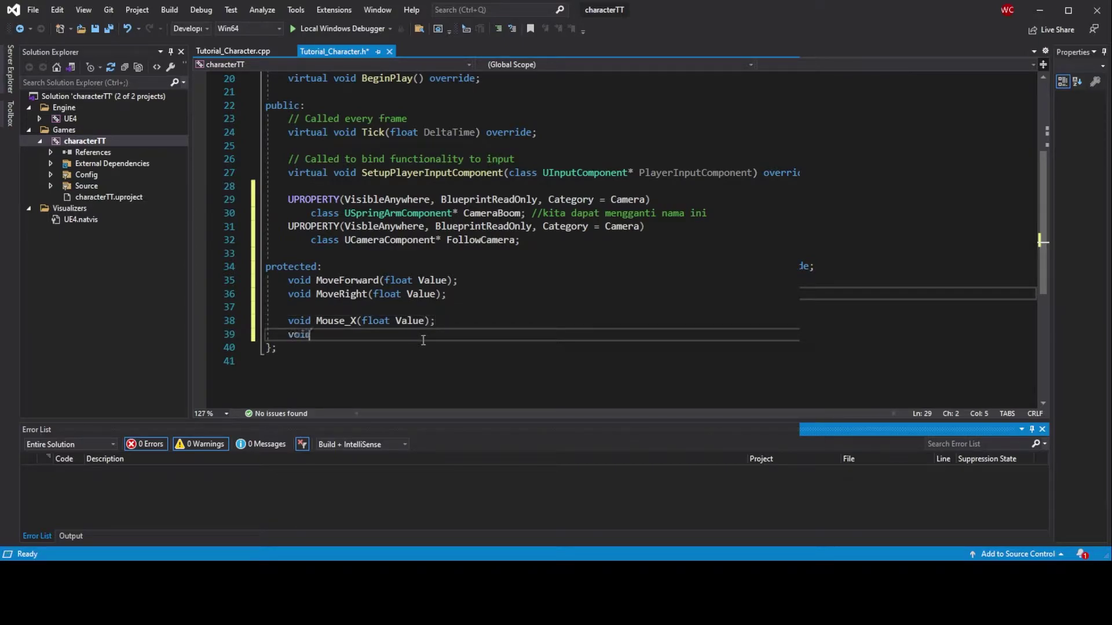
pyautogui.write(' Mouse_Y(')
pyautogui.write('float Value);')
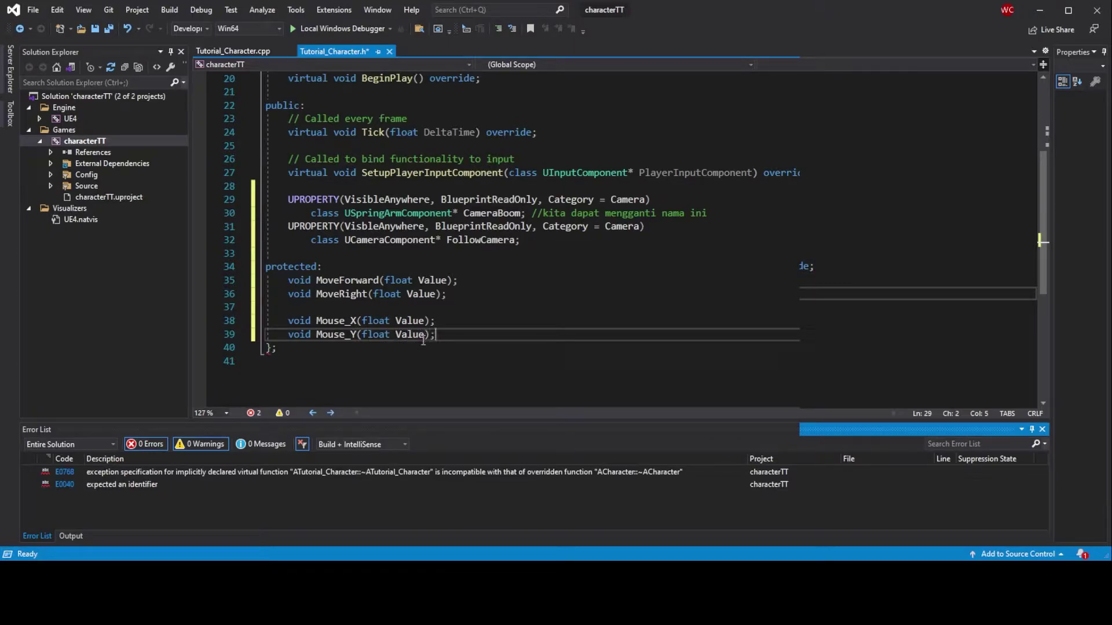
# Add FRotator CameraRotation = FRotator() and FVector MoveDirection = FVector() members
pyautogui.press('Return')
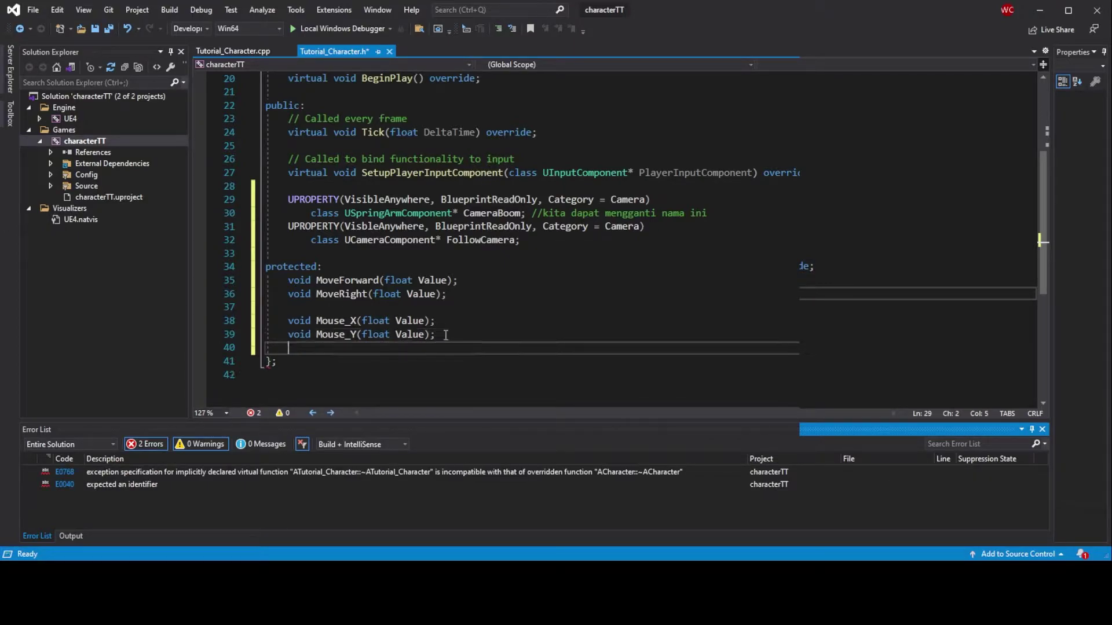
pyautogui.press('Return')
pyautogui.write('FRota')
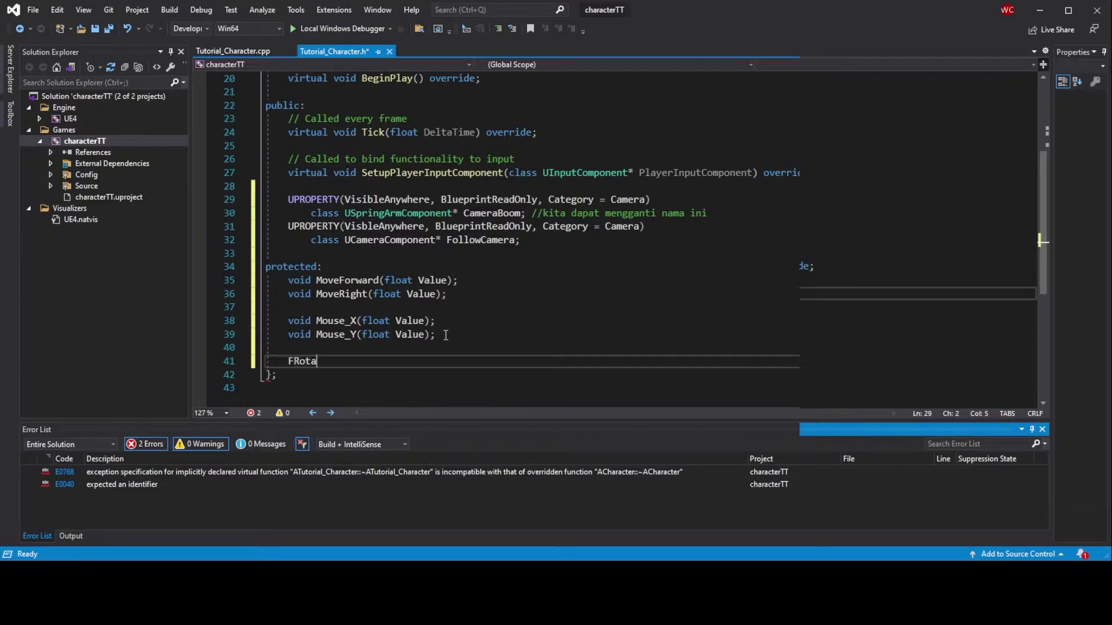
pyautogui.write('tor CameraR')
pyautogui.write('otat')
pyautogui.write('ion = F')
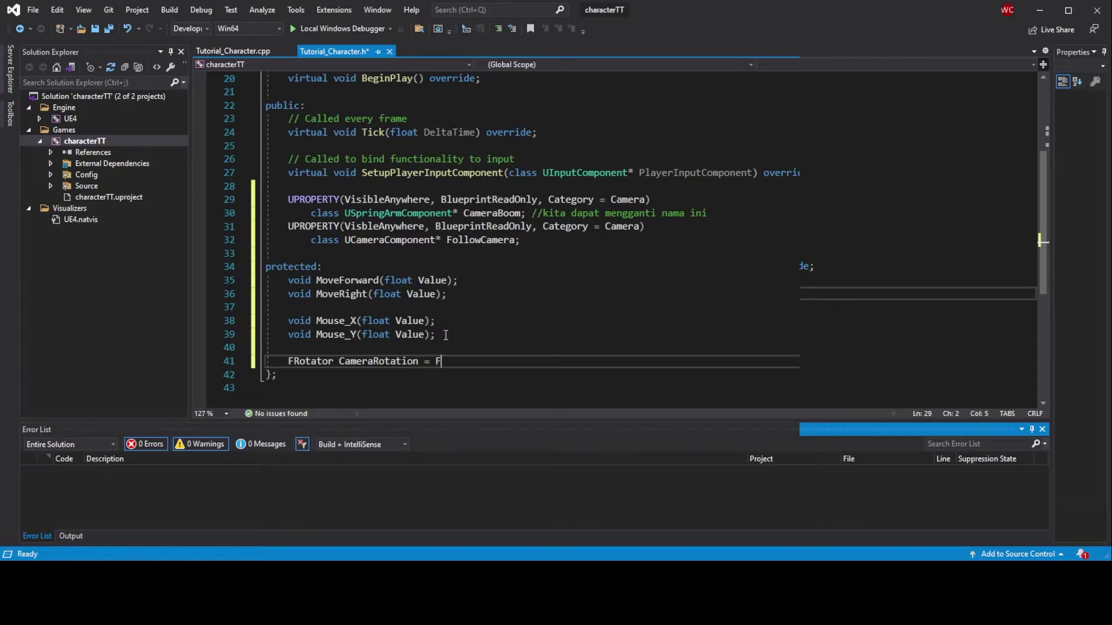
pyautogui.write('Rotator();')
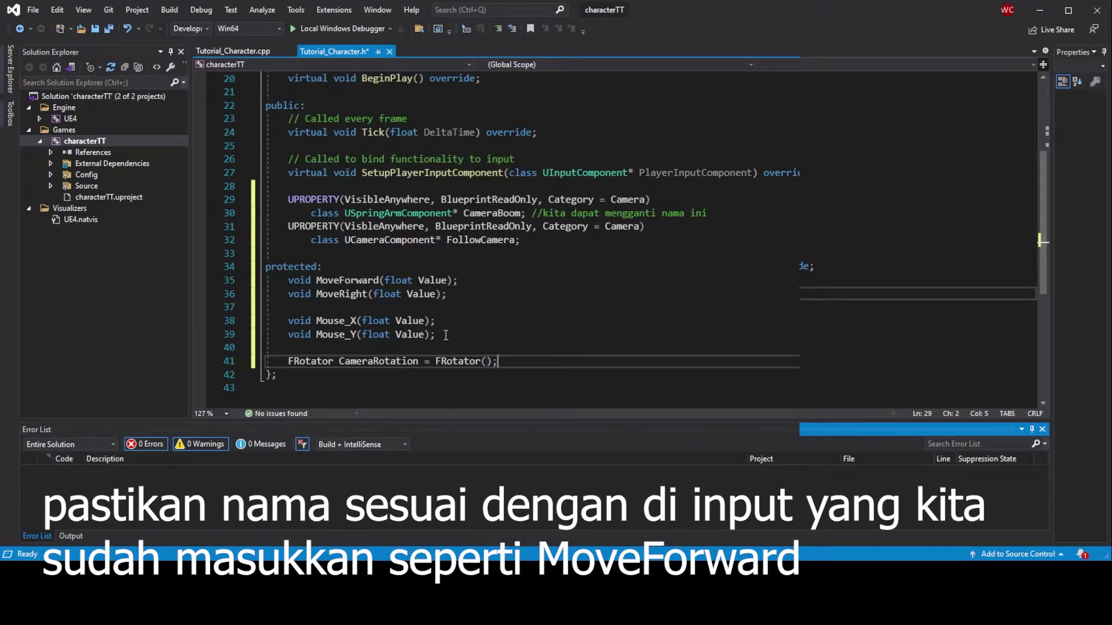
pyautogui.press('Return')
pyautogui.write('ec')
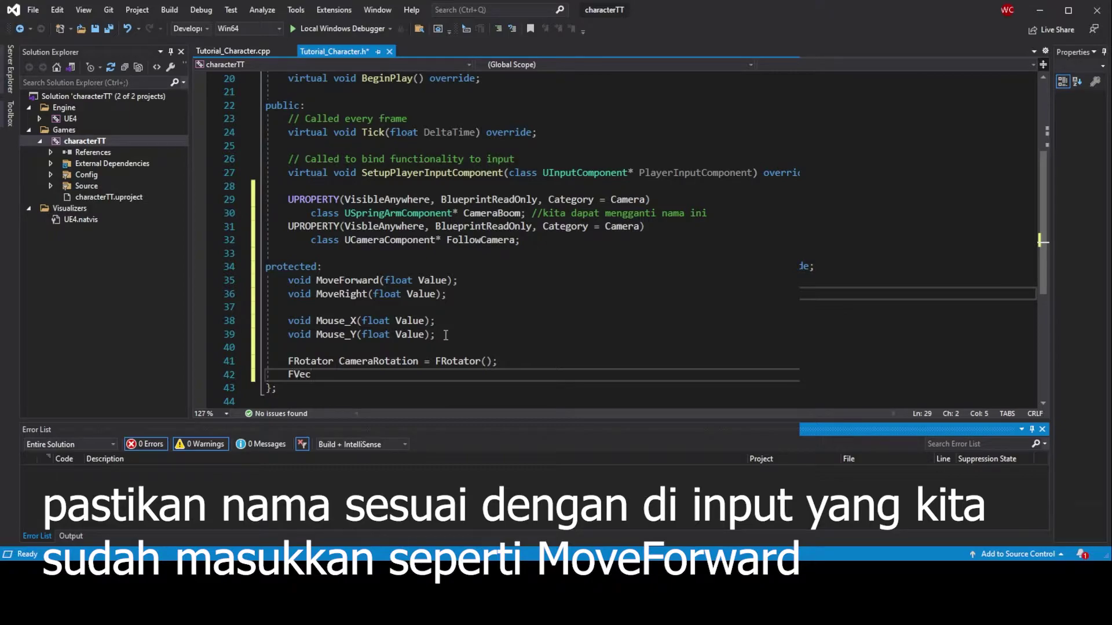
pyautogui.write('tor MoveDirection')
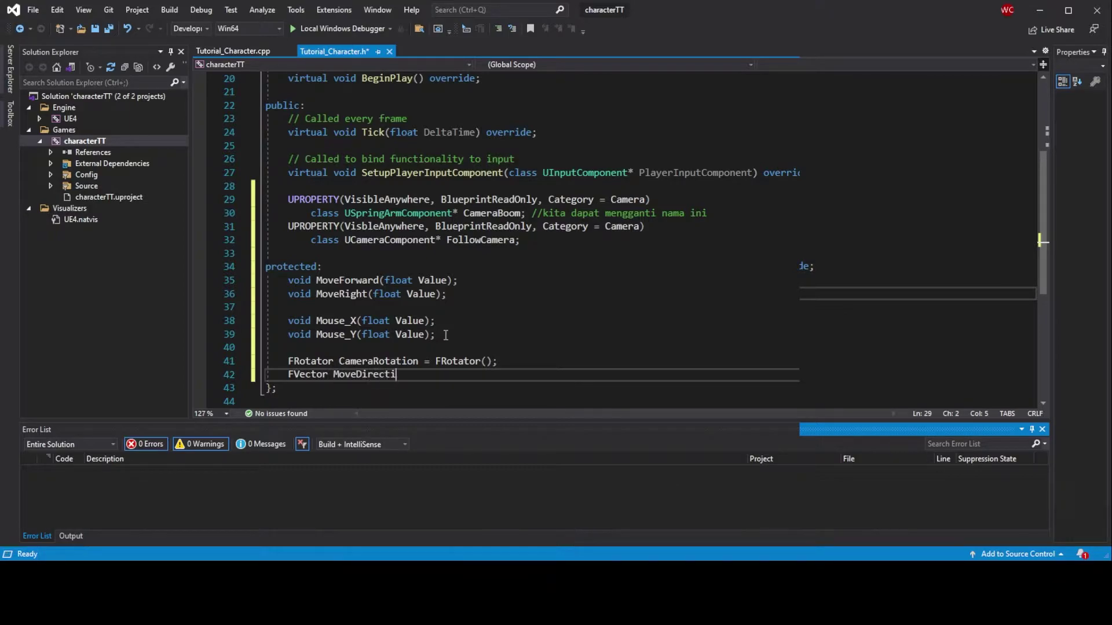
pyautogui.write(' = FVec')
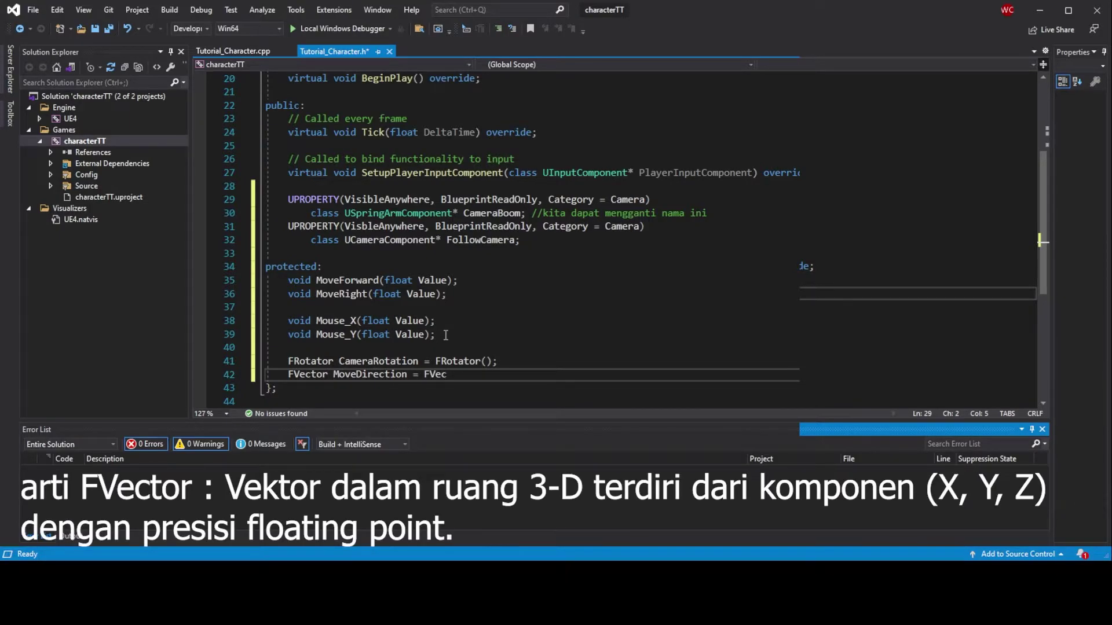
pyautogui.write('tor();')
pyautogui.scroll(-1, 377, 295)
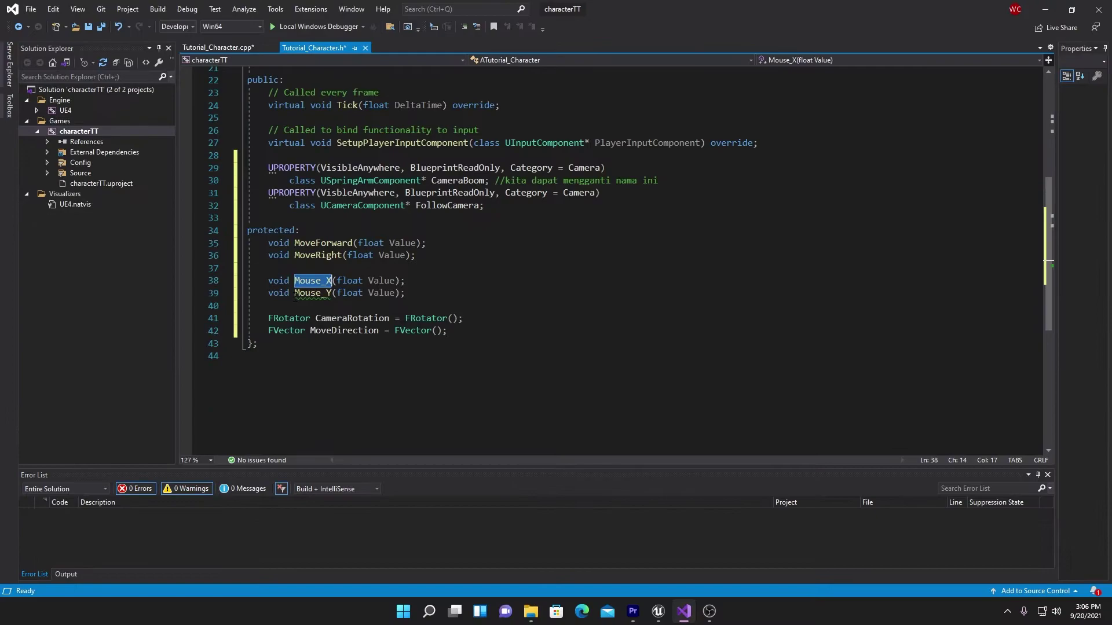
# Generate an empty Mouse_Y definition from the header and switch to Tutorial_Character.cpp
pyautogui.moveTo(295, 294); pyautogui.dragTo(333, 293)
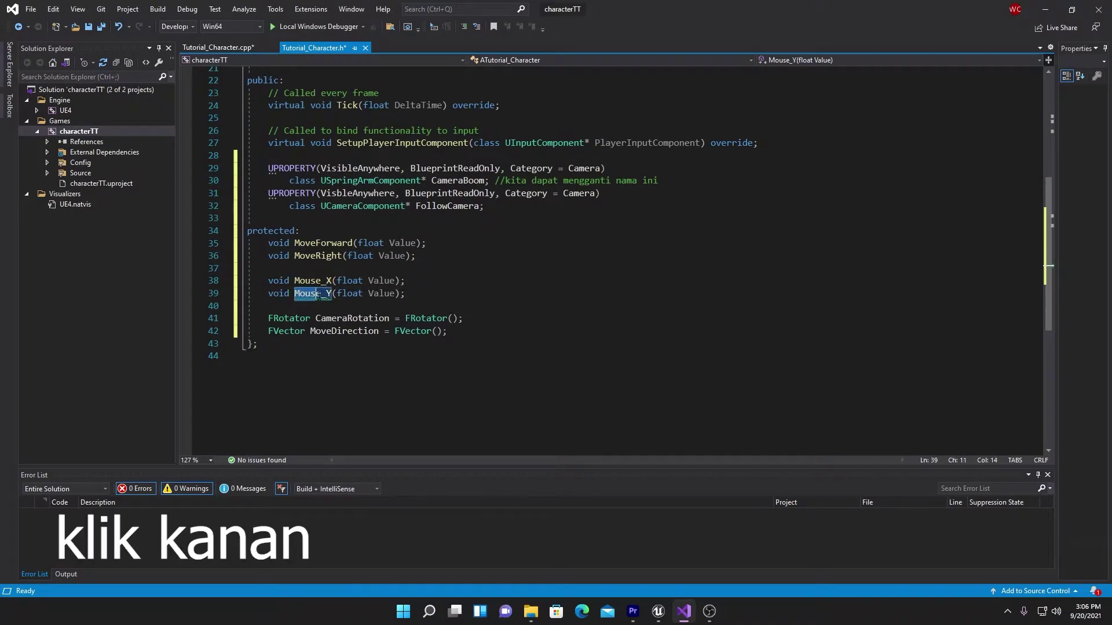
pyautogui.rightClick(320, 298)
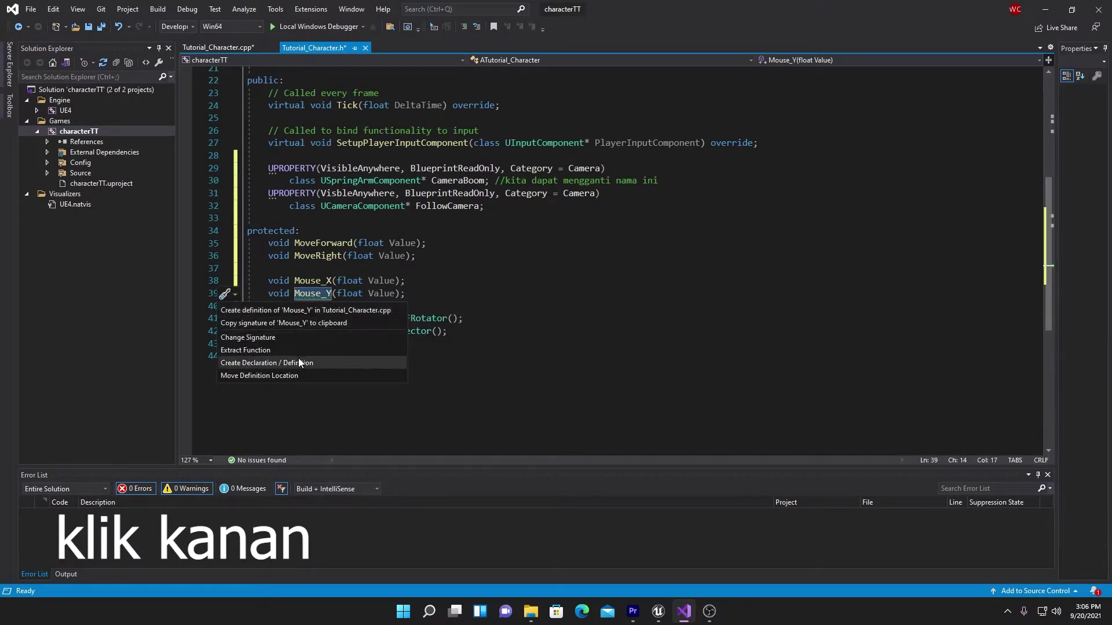
pyautogui.click(278, 362)
pyautogui.click(1036, 293)
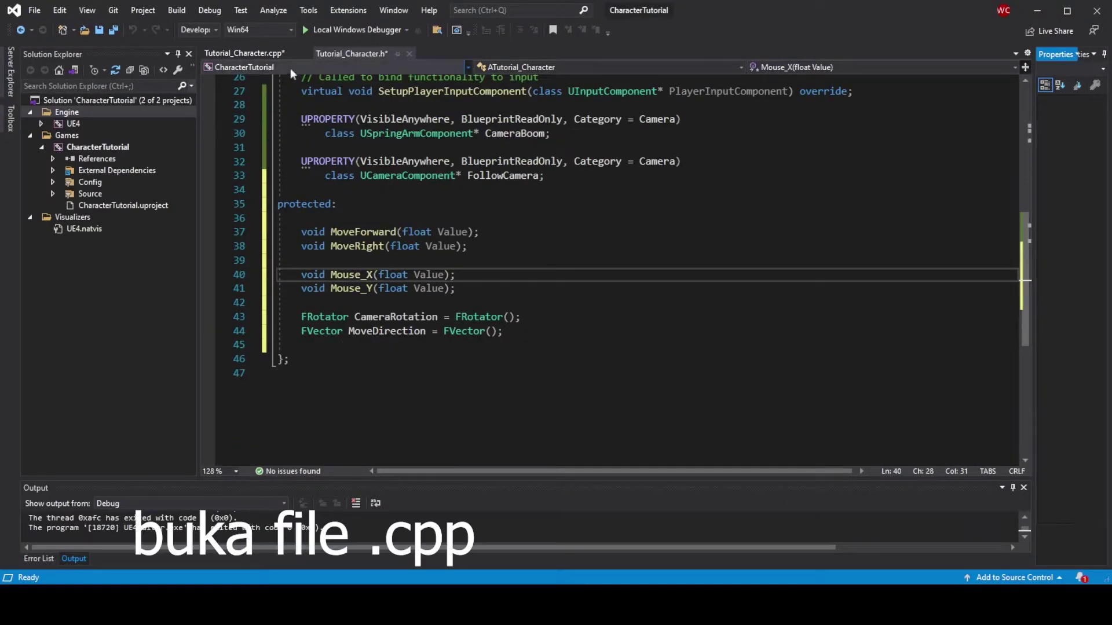
pyautogui.click(252, 54)
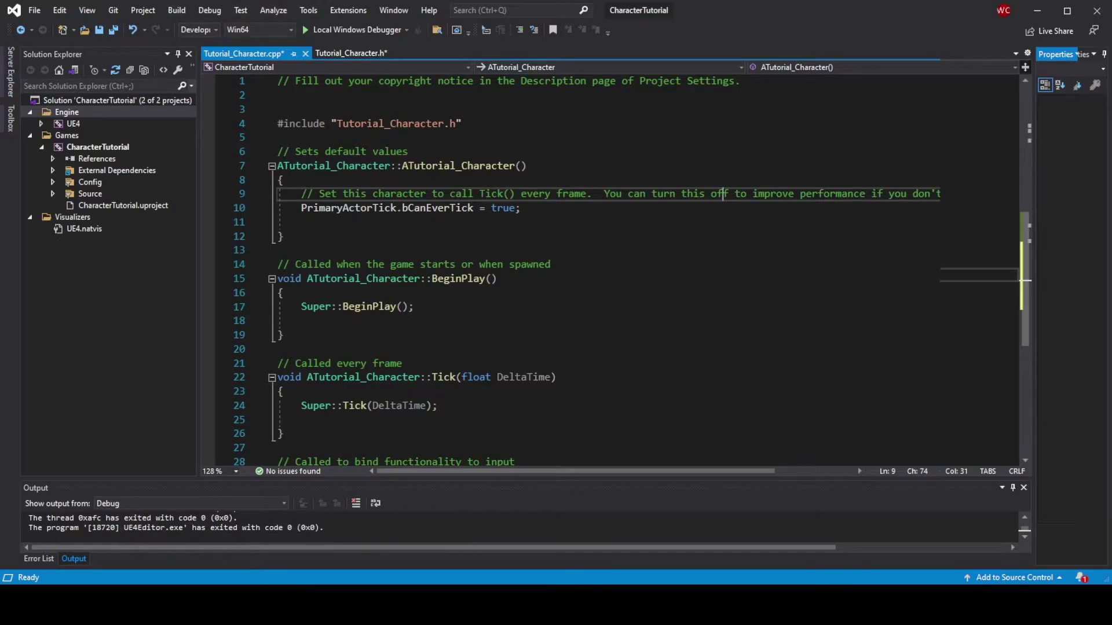
# Paste StaticMesh, Camera, SpringArm, CharacterMovement and Engine/World #includes below Tutorial_Character.h
pyautogui.press('Up')
pyautogui.press('Up')
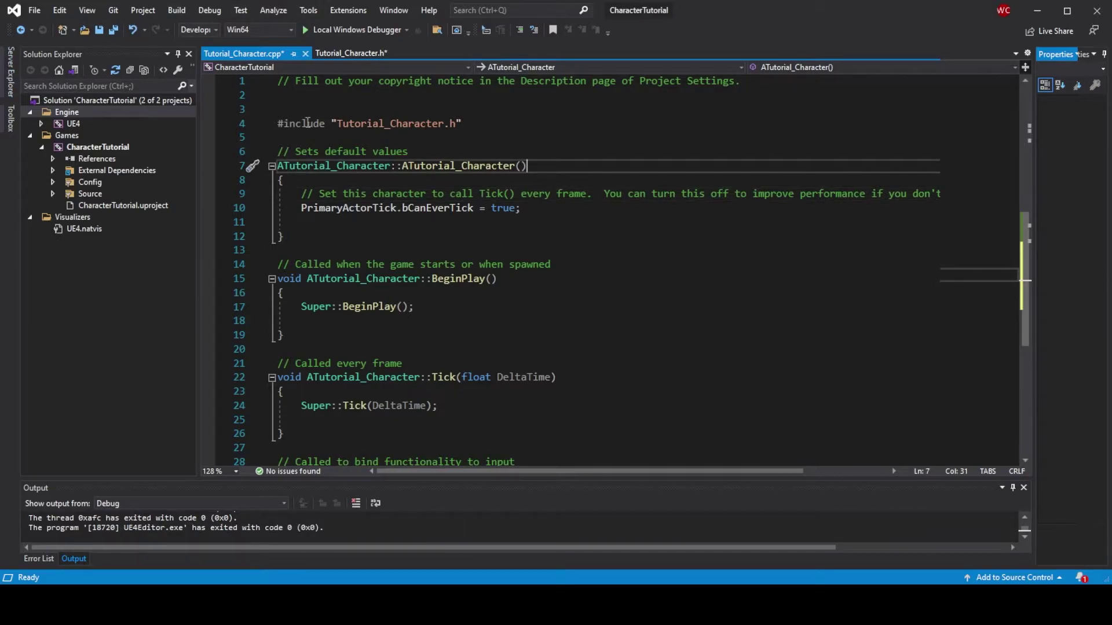
pyautogui.click(495, 124)
pyautogui.press('Return')
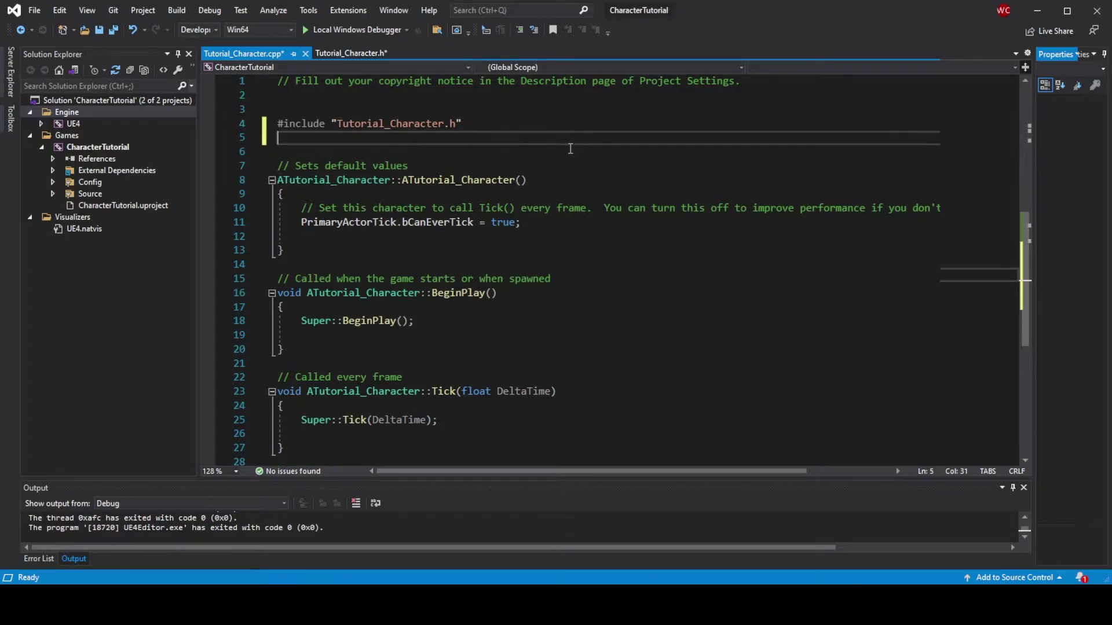
pyautogui.press('Return')
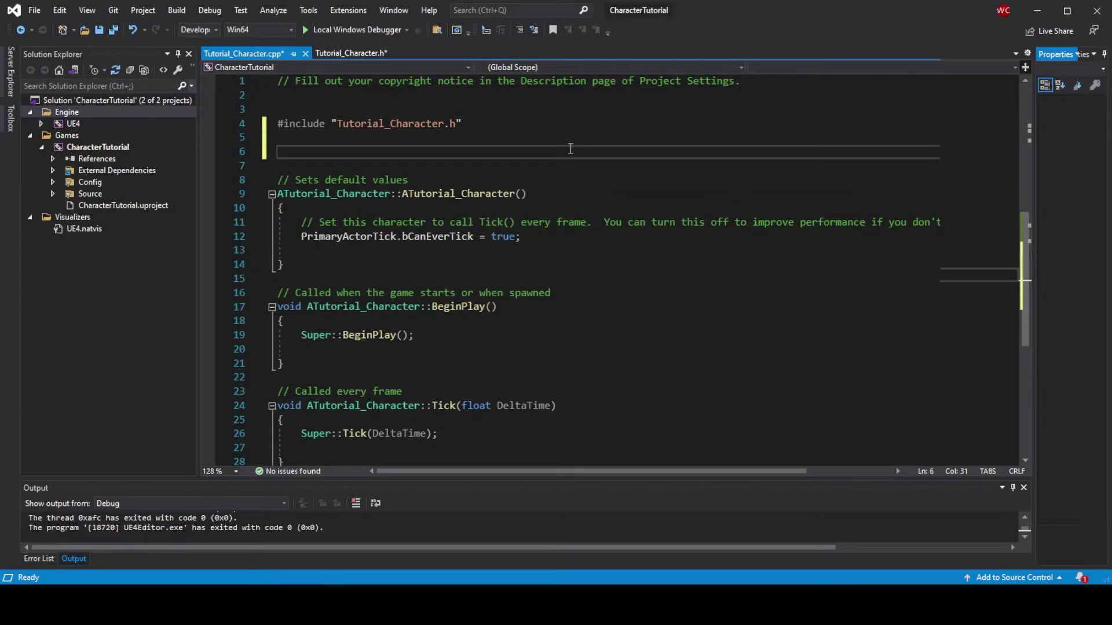
pyautogui.hotkey('ctrl', 'v')
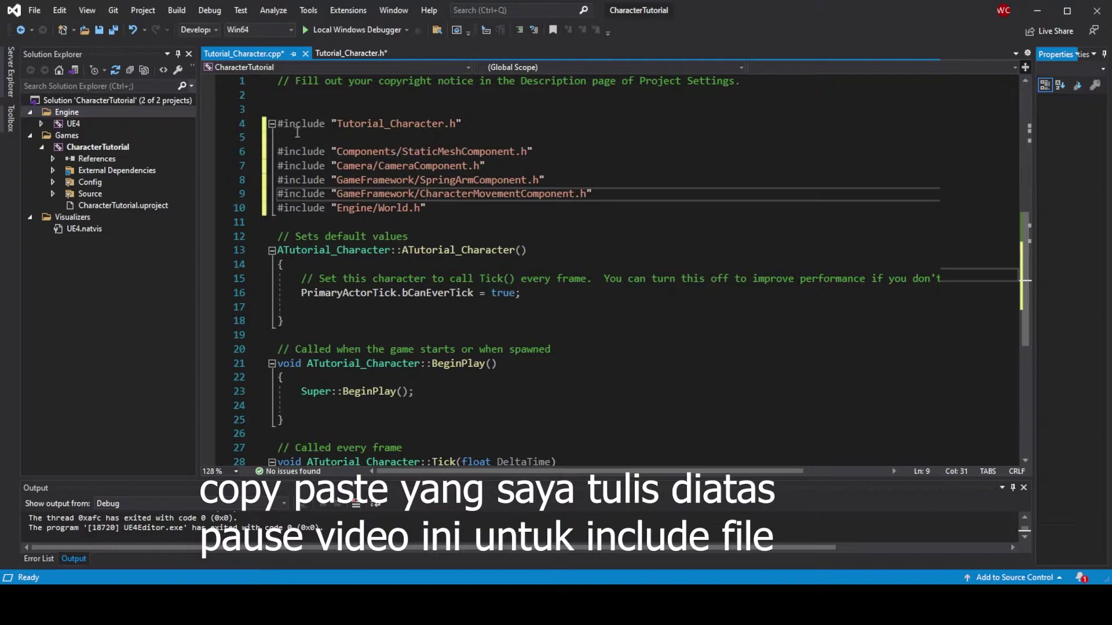
pyautogui.moveTo(279, 124); pyautogui.dragTo(560, 231)
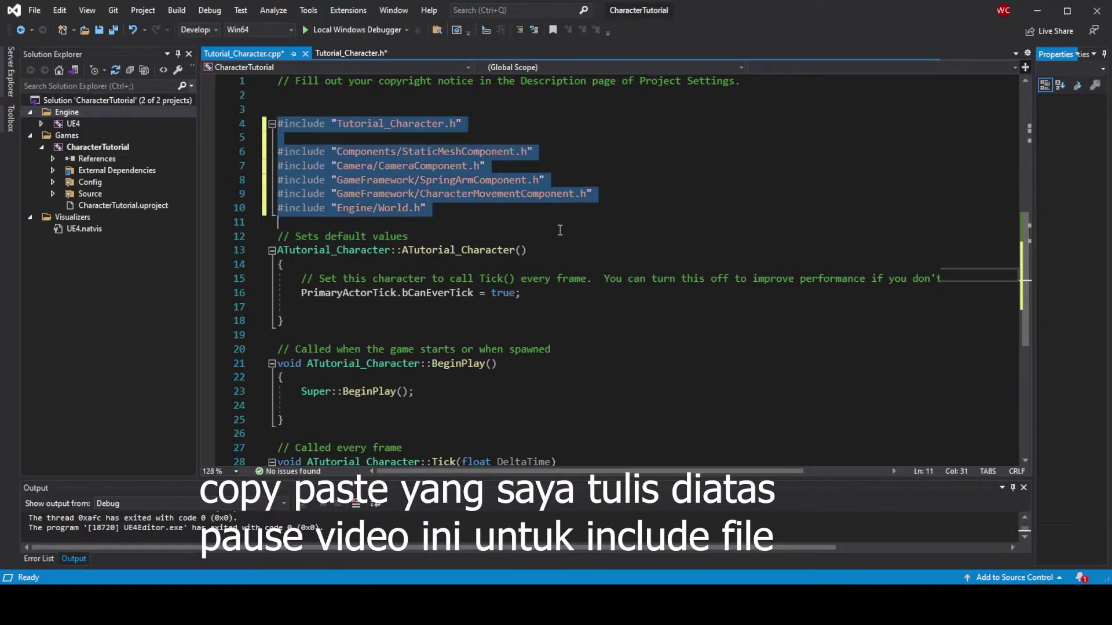
pyautogui.click(516, 219)
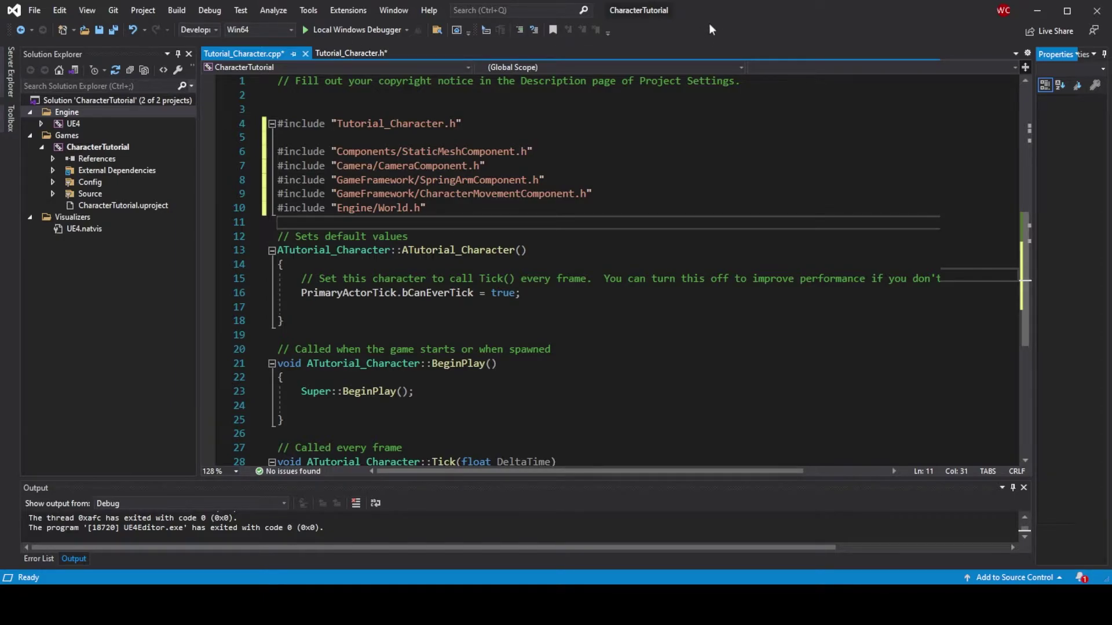
pyautogui.scroll(-1, 507, 318)
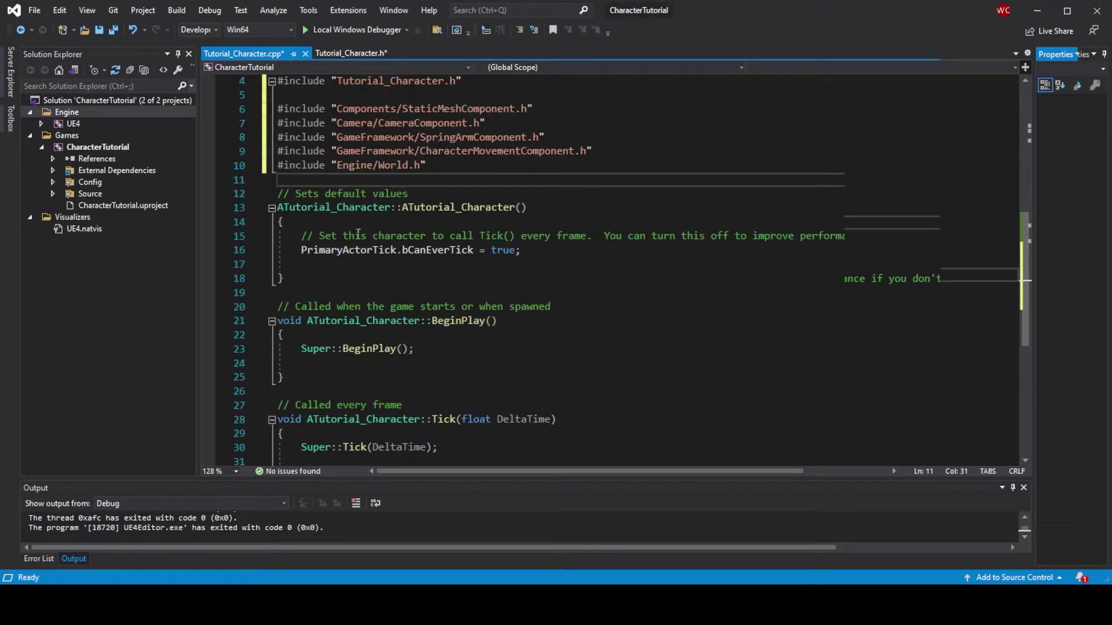
pyautogui.scroll(1, 417, 232)
pyautogui.scroll(-1, 420, 237)
# Create CameraBoom as a USpringArmComponent subobject named "Camera Spring Arm" in the constructor
pyautogui.click(373, 268)
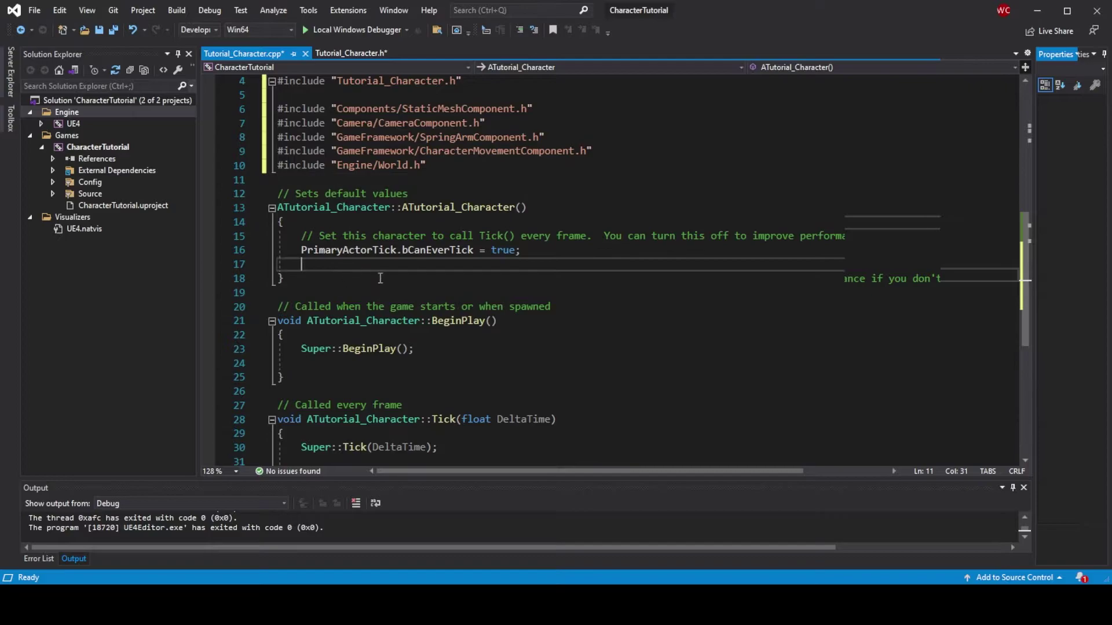
pyautogui.press('Return')
pyautogui.write('Camera')
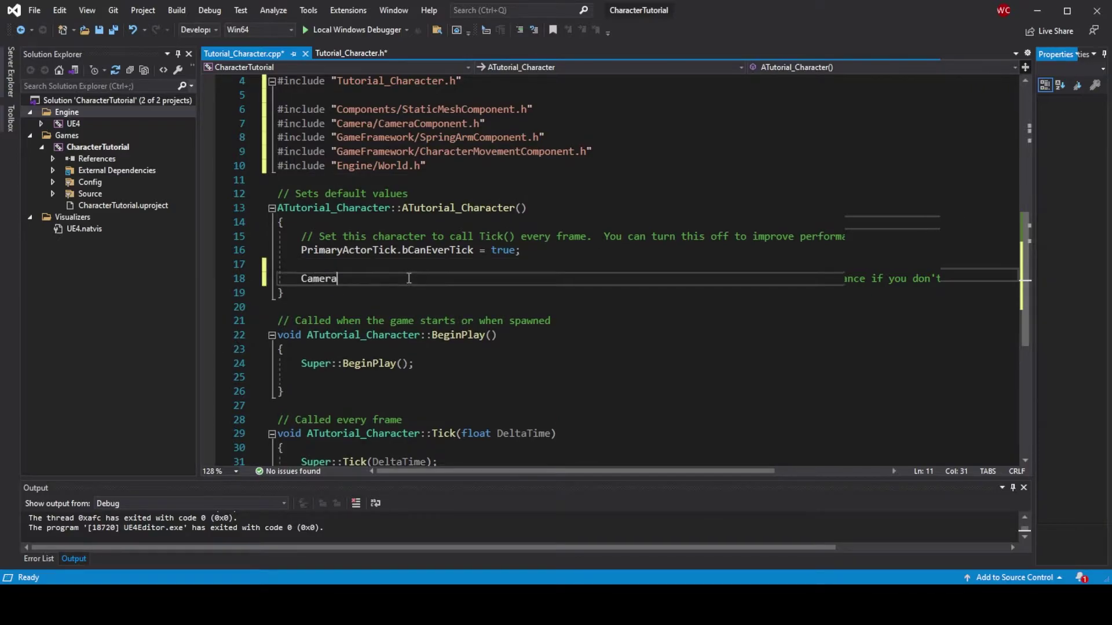
pyautogui.write('Boom = CreateDe')
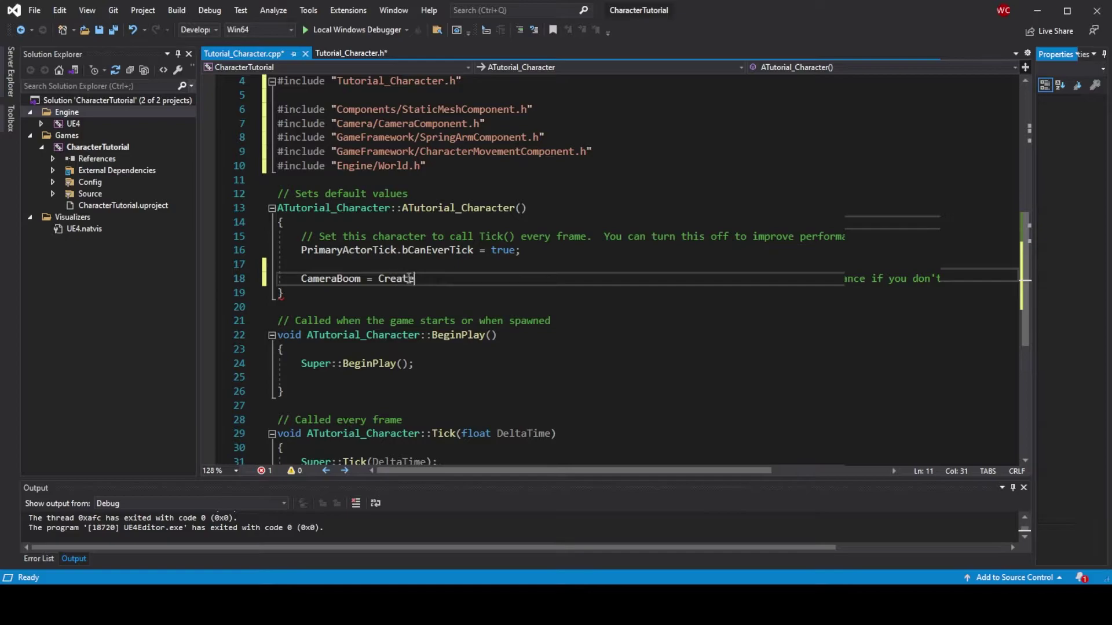
pyautogui.write('faultSubobject')
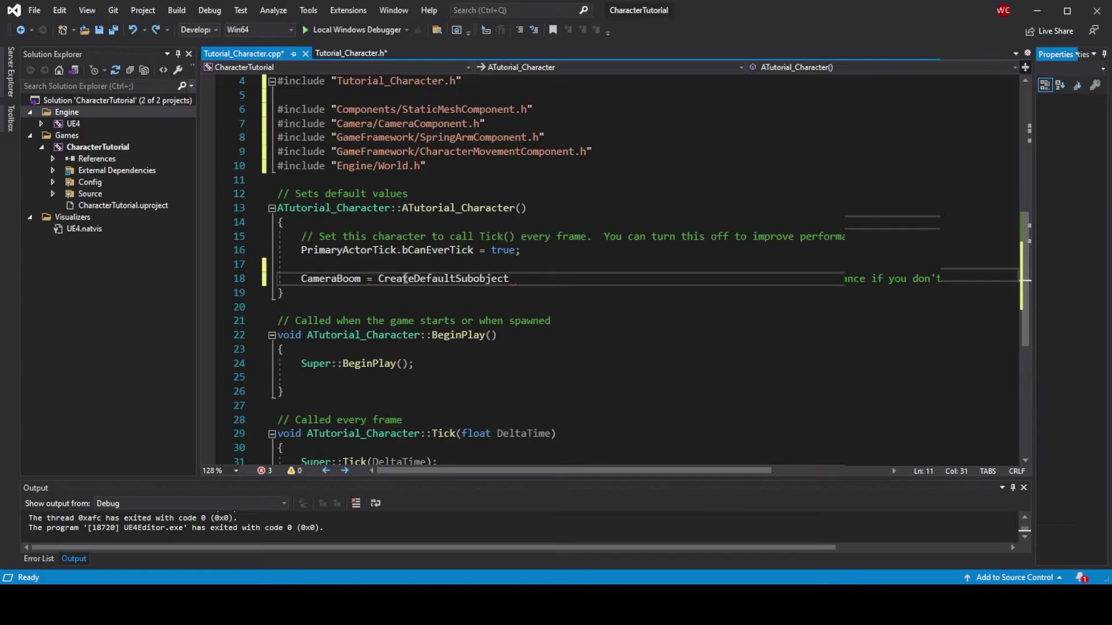
pyautogui.write('<USpr')
pyautogui.write('ingArmComponent>(4')
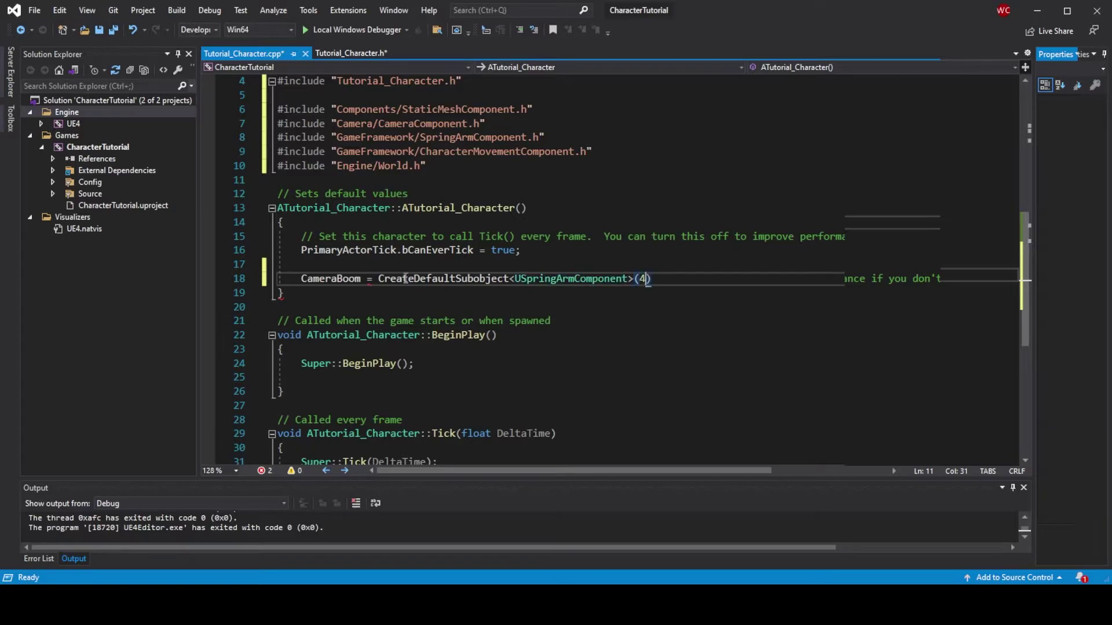
pyautogui.press('BackSpace')
pyautogui.write('TEXT')
pyautogui.write('"Spr')
pyautogui.write('ing ar')
pyautogui.press('BackSpace')
pyautogui.press('BackSpace')
pyautogui.press('BackSpace')
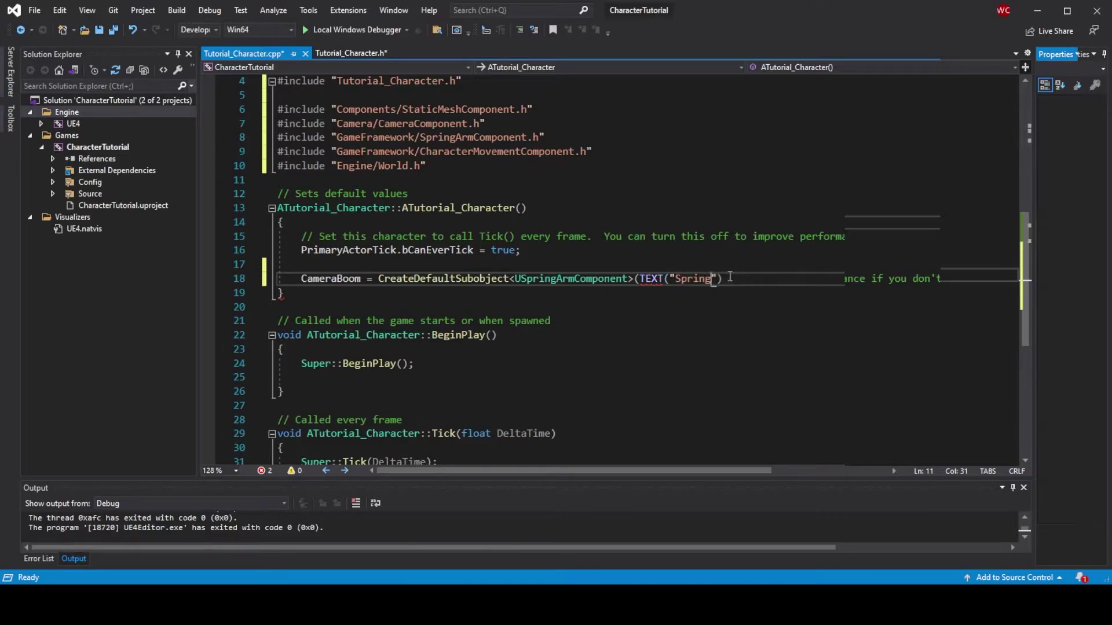
pyautogui.press('BackSpace')
pyautogui.press('BackSpace')
pyautogui.press('BackSpace')
pyautogui.write('Camera Spring')
pyautogui.write(' Arm')
pyautogui.scroll(-2, 832, 187)
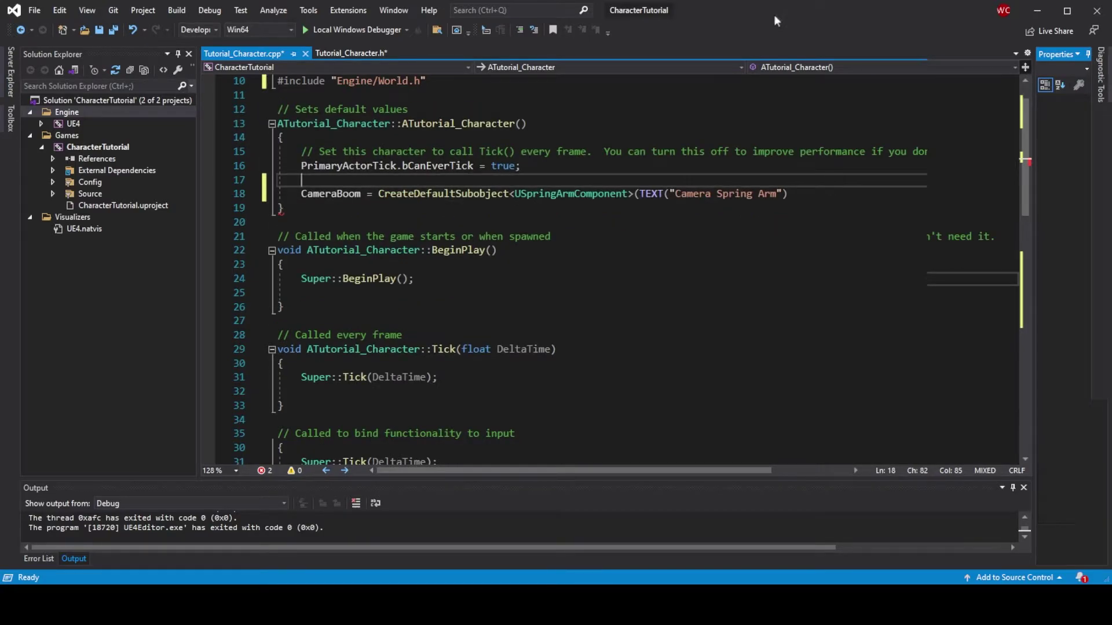
pyautogui.click(803, 193)
pyautogui.write(';')
# Attach CameraBoom to RootComponent and set its relative location to (0, 0, 0)
pyautogui.press('Return')
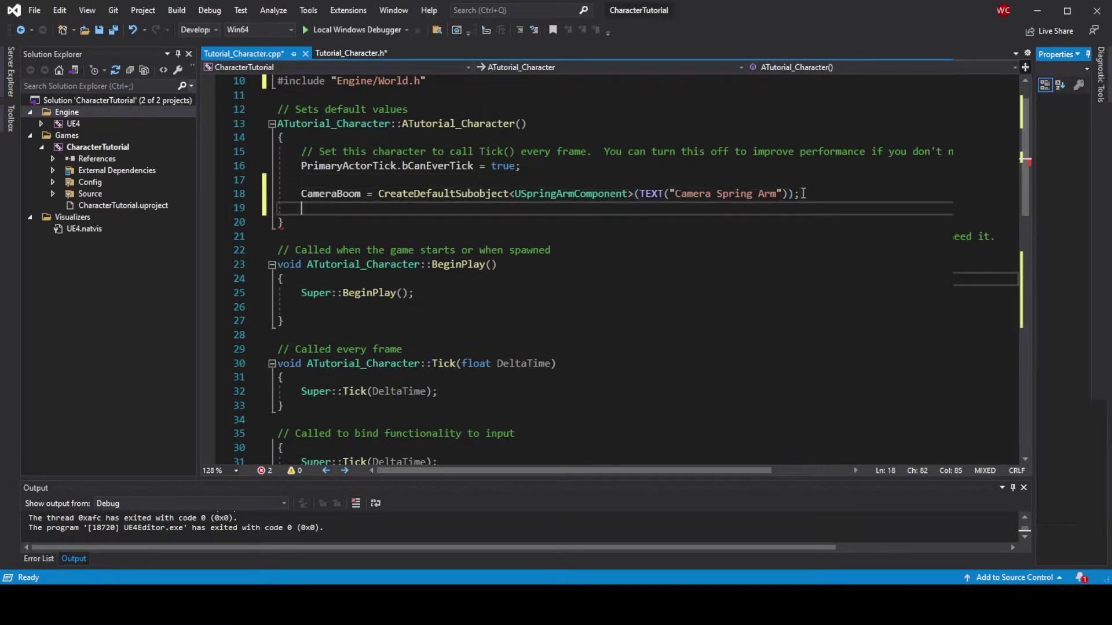
pyautogui.write('CameraBoom->')
pyautogui.write('SetupA')
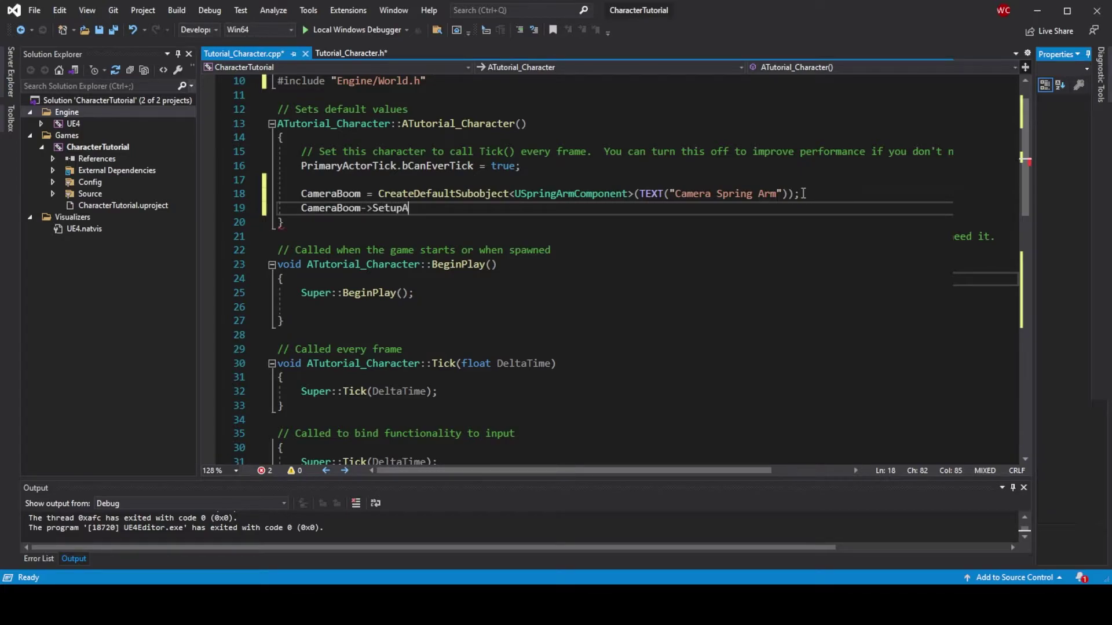
pyautogui.press('Tab')
pyautogui.write('(RootC')
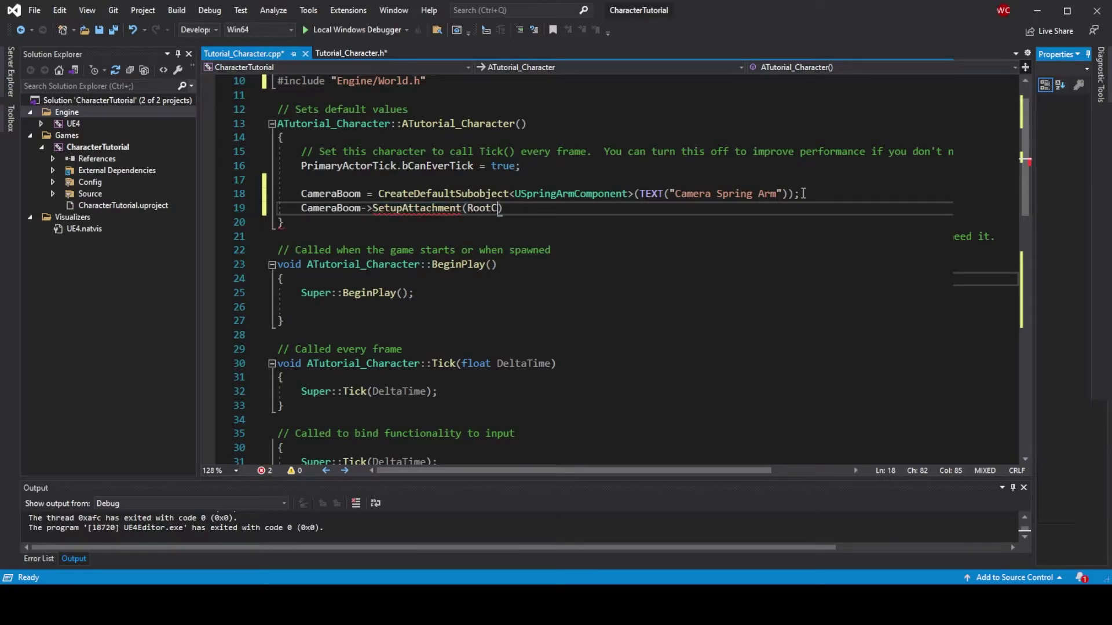
pyautogui.press('Tab')
pyautogui.write(';')
pyautogui.press('Return')
pyautogui.write('amr')
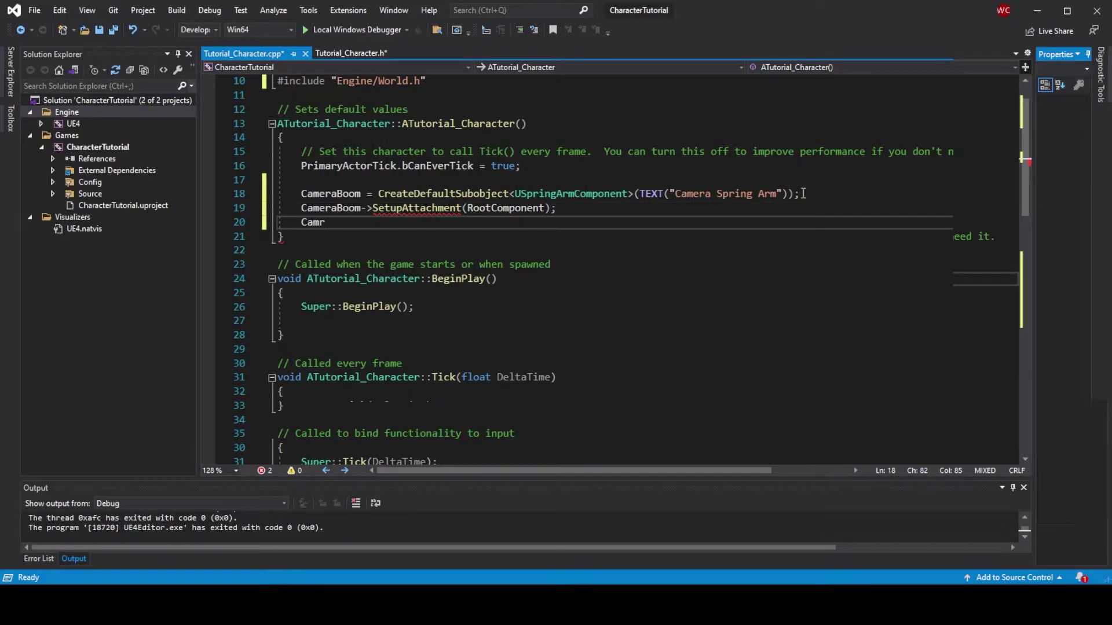
pyautogui.write('e')
pyautogui.press('Tab')
pyautogui.write('SetRel')
pyautogui.press('Tab')
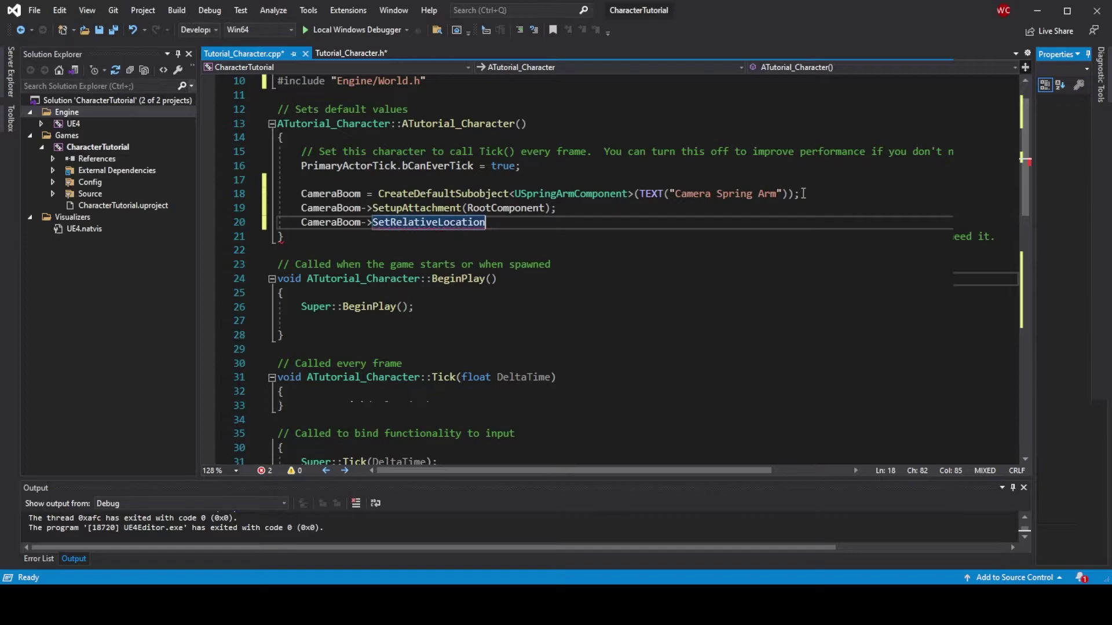
pyautogui.write('(FVector')
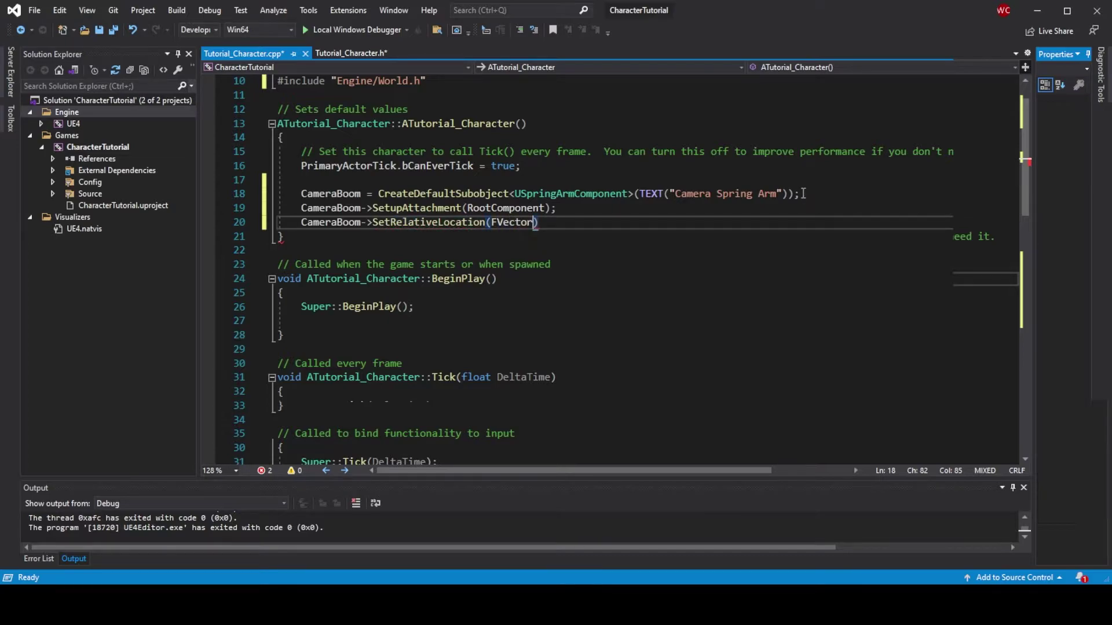
pyautogui.write('(0.0f')
pyautogui.write(', 0.0f, 0.0f')
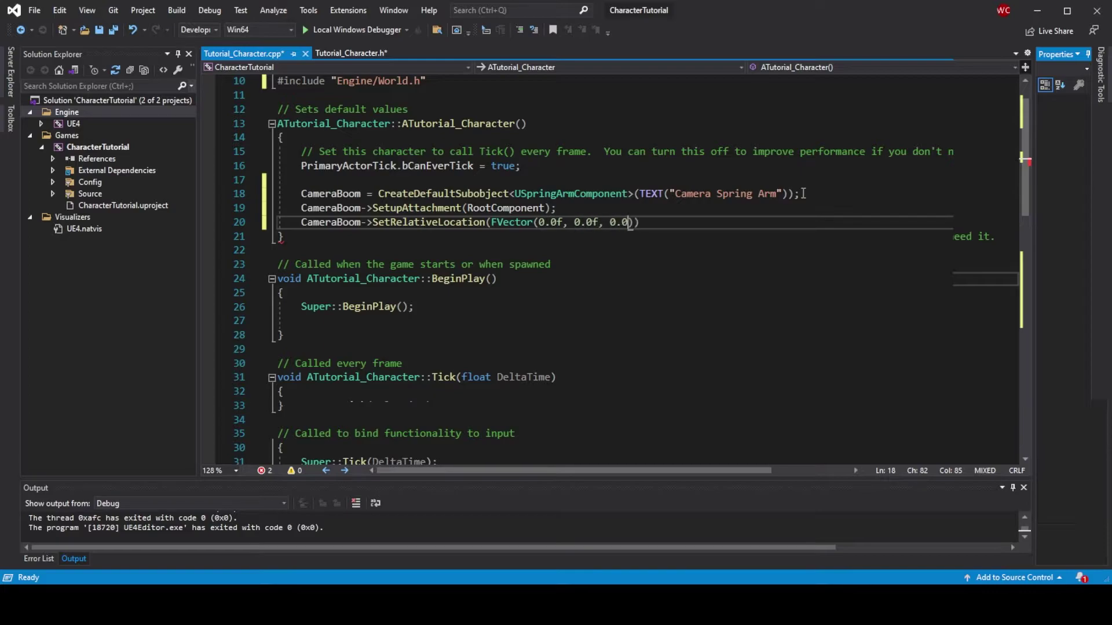
pyautogui.write('))')
# Set CameraBoom's relative rotation to (0, -20, 350) and TargetArmLength to 550 with a comment
pyautogui.press('Return')
pyautogui.write('Camer')
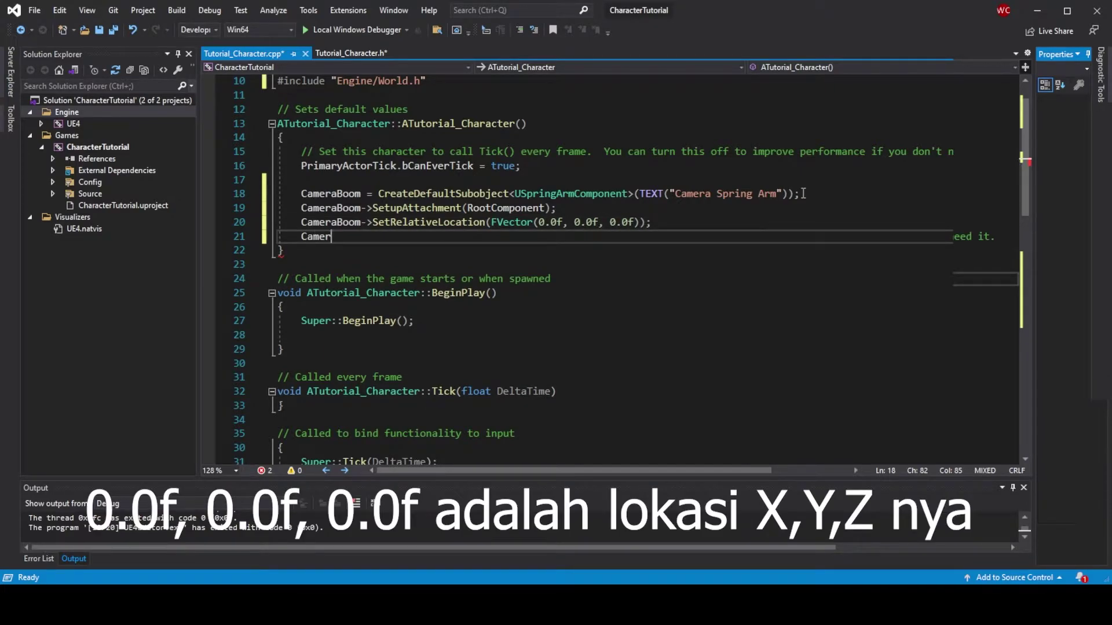
pyautogui.write('aBoom->SetRe')
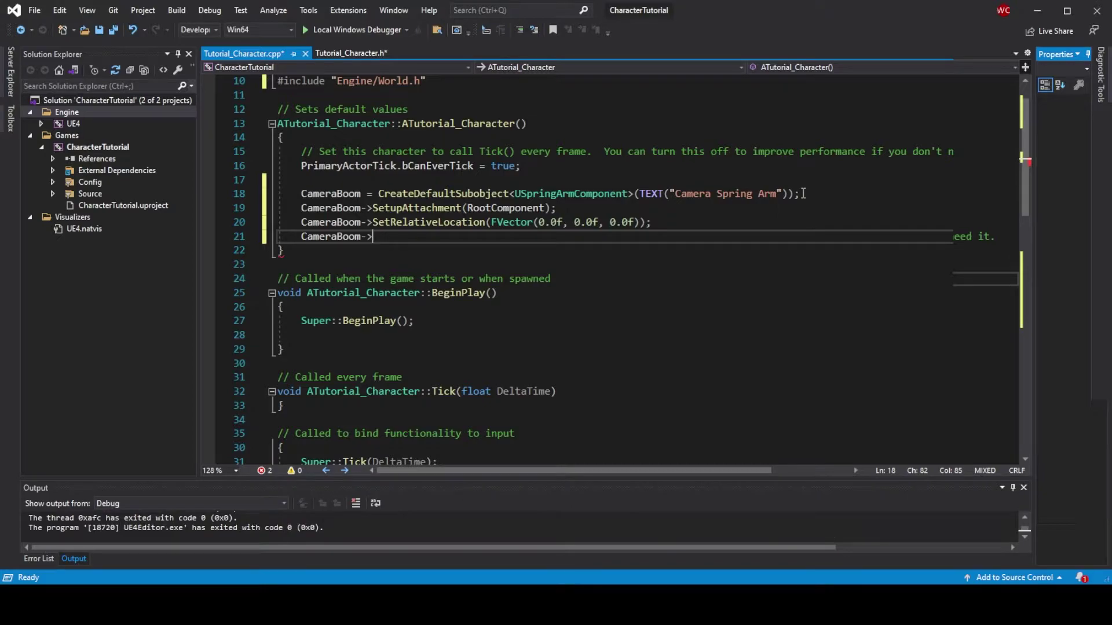
pyautogui.write('lativeRotation')
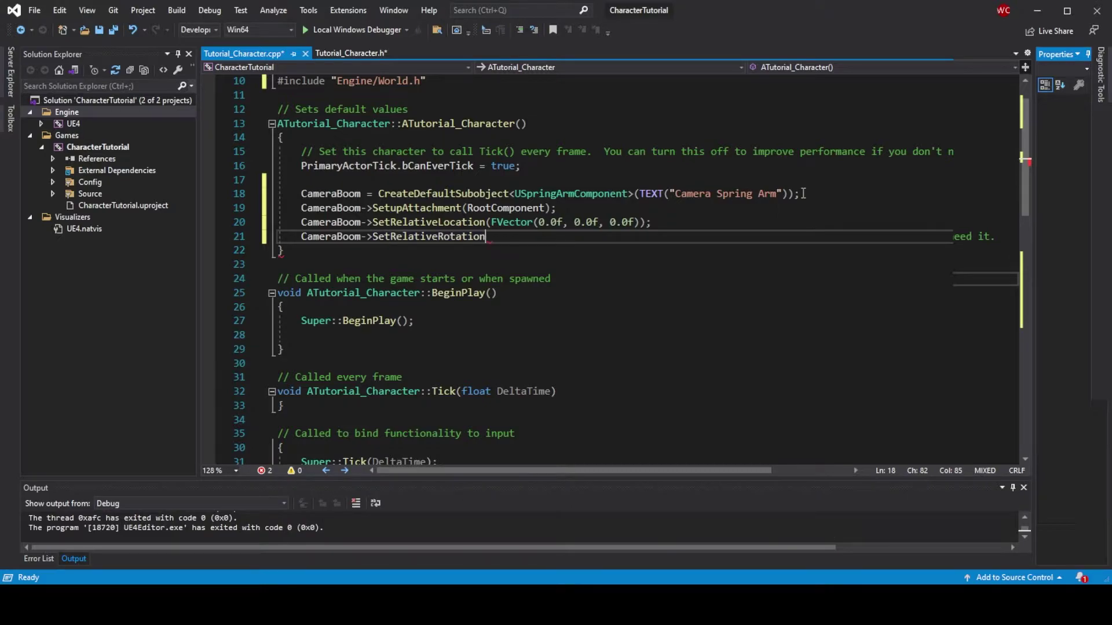
pyautogui.write('(FRotator')
pyautogui.write('(0.0f')
pyautogui.write(', -20.0f')
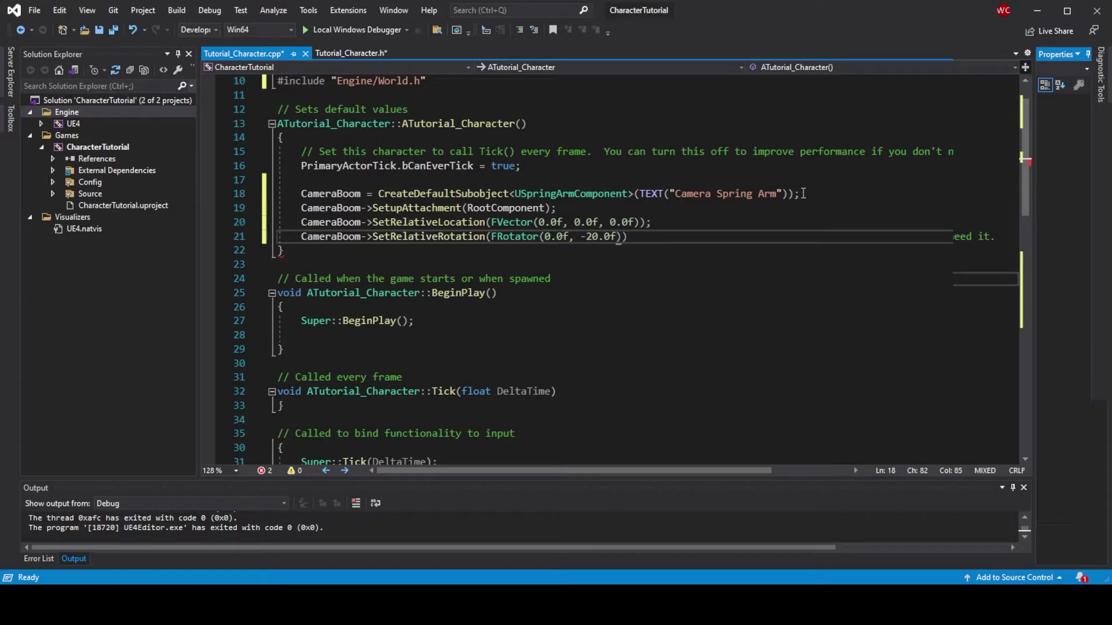
pyautogui.write(', 350.0f')
pyautogui.press('End')
pyautogui.write(';')
pyautogui.press('Down')
pyautogui.press('Return')
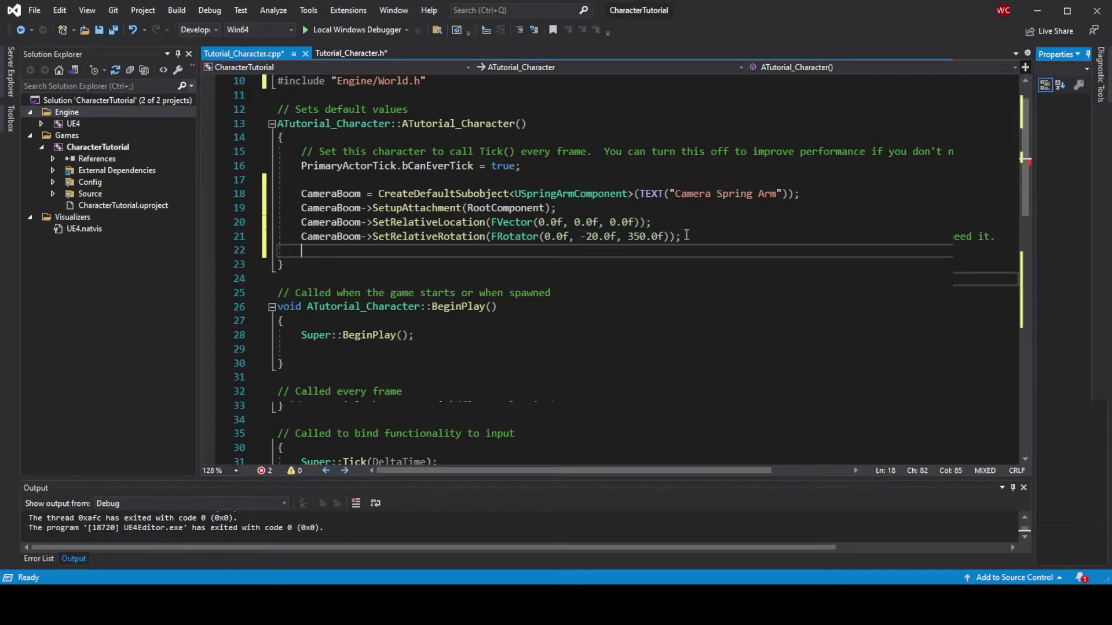
pyautogui.write('CameraBoom->Tar')
pyautogui.write('getArmLength')
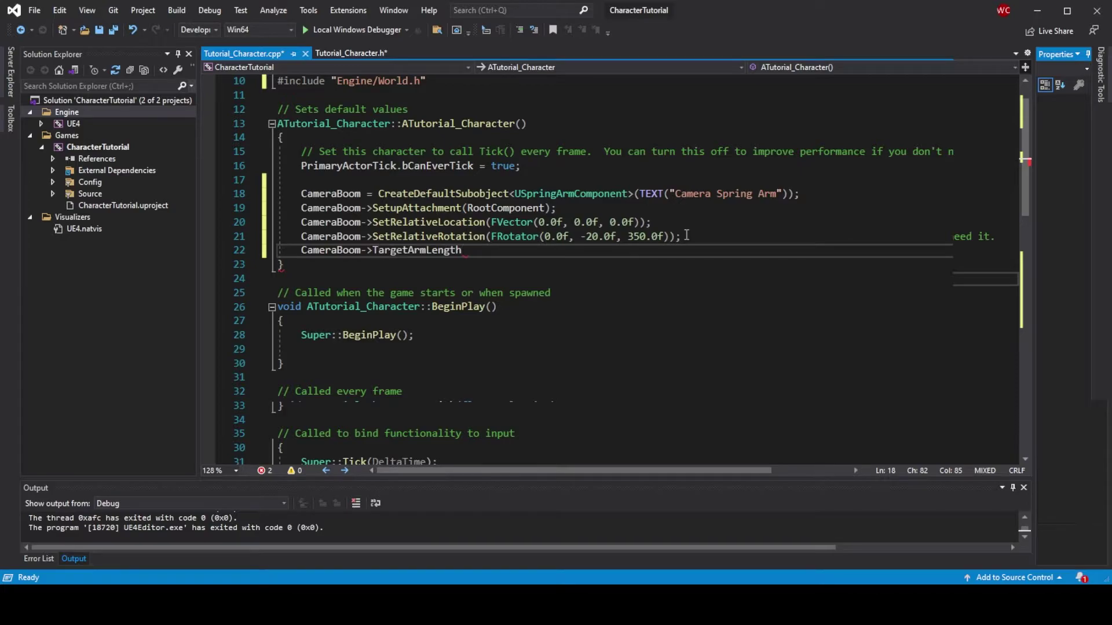
pyautogui.write(' = 550.0f;')
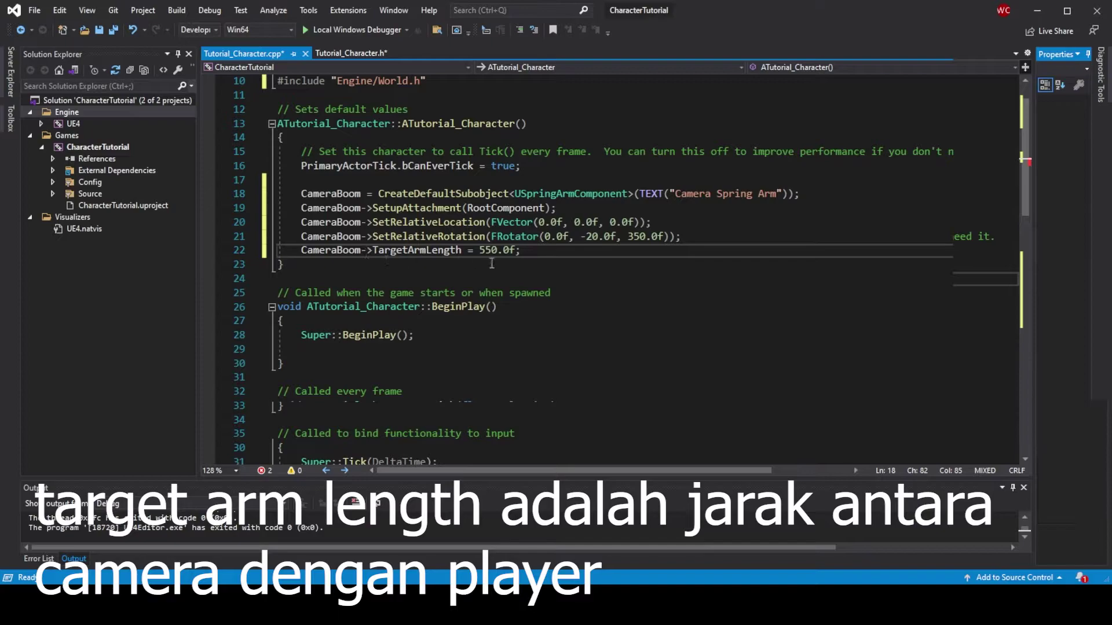
pyautogui.write(' // jarak antar')
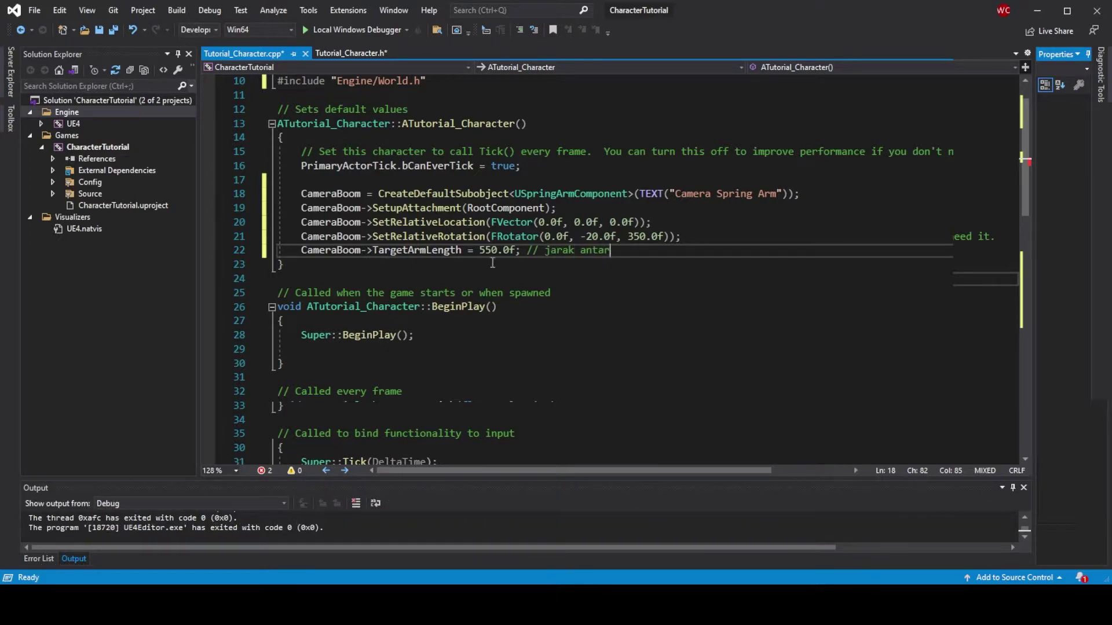
pyautogui.write('a Camera dengan ')
pyautogui.write('player')
# Create FollowCamera as a UCameraComponent subobject named "Follow Camera"
pyautogui.press('Return')
pyautogui.press('Return')
pyautogui.write('Fo')
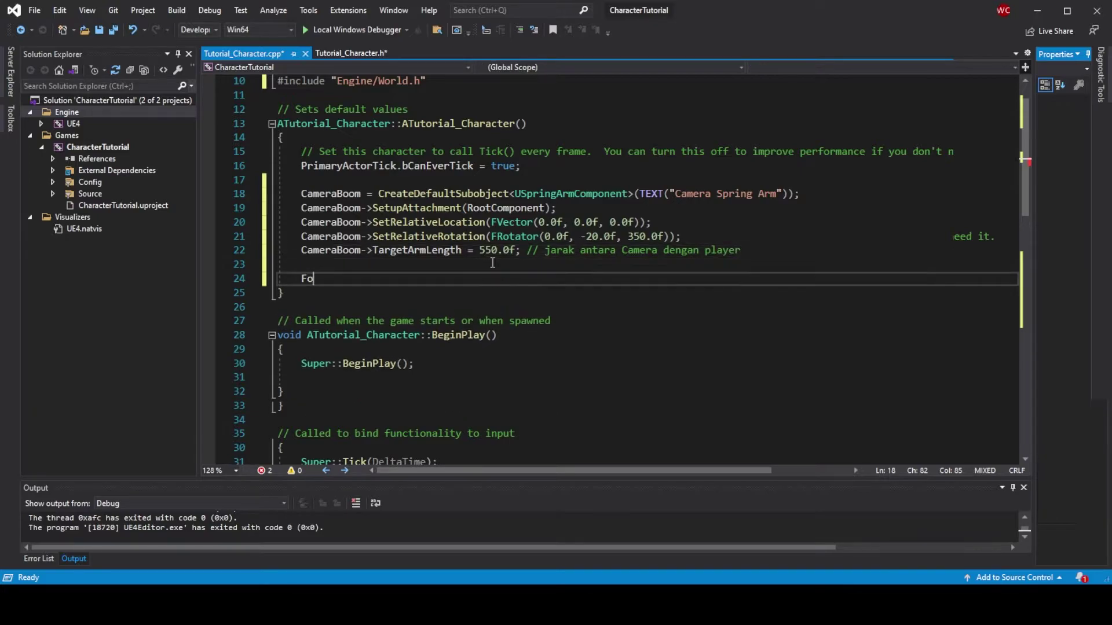
pyautogui.write('llowCamera = ')
pyautogui.write('CreateDefaultSubobject')
pyautogui.press('Tab')
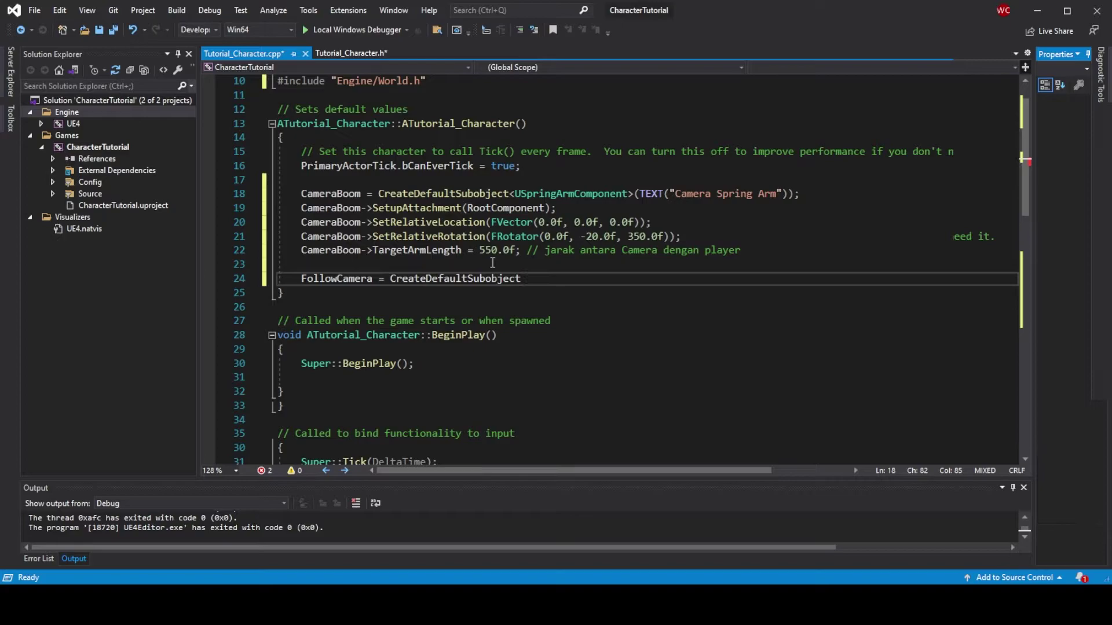
pyautogui.write('<>')
pyautogui.write('USpri>')
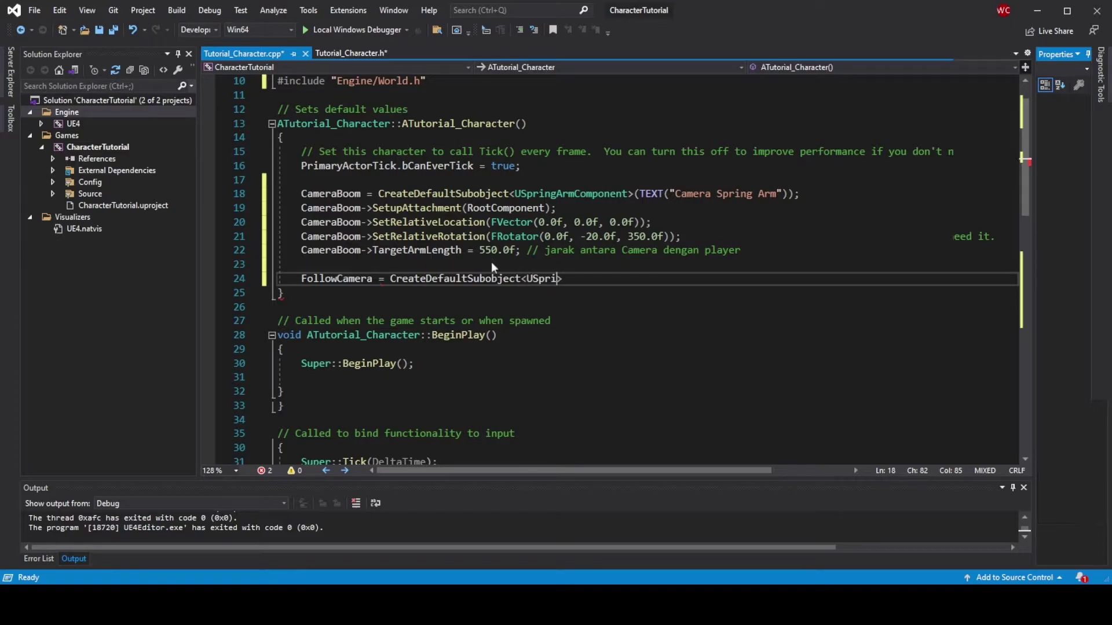
pyautogui.write('ngAr')
pyautogui.press('BackSpace')
pyautogui.press('BackSpace')
pyautogui.press('BackSpace')
pyautogui.press('BackSpace')
pyautogui.press('BackSpace')
pyautogui.press('BackSpace')
pyautogui.write('Camera')
pyautogui.write('Component>(TEXT')
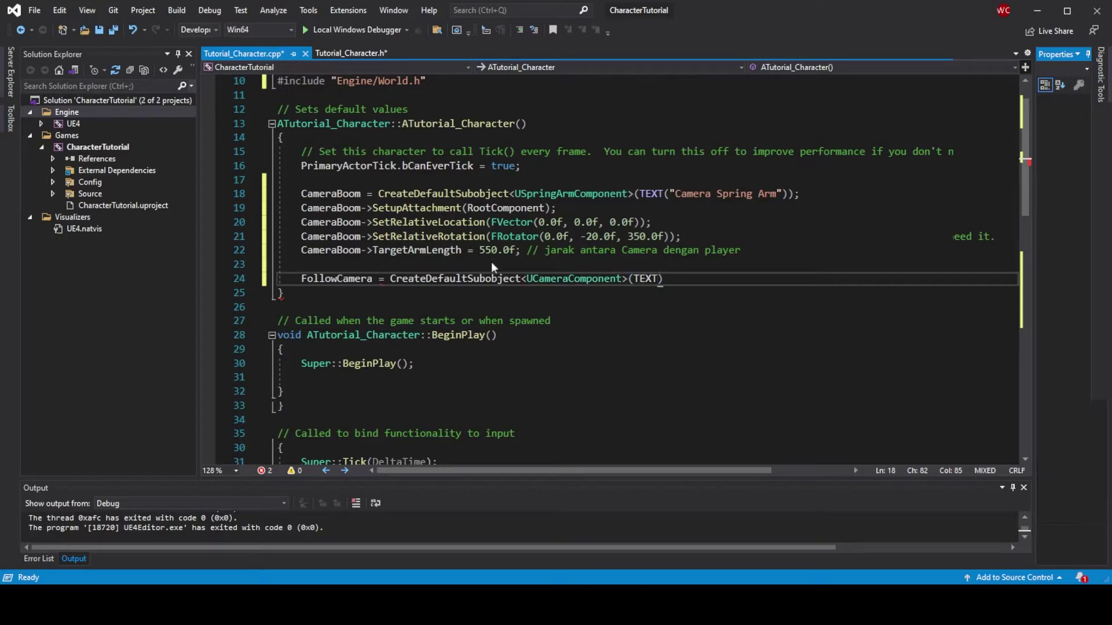
pyautogui.write('("Follow Came')
pyautogui.write('ra"));')
# Start attaching FollowCamera to CameraBoom via USpringArmComponent's socket
pyautogui.press('Return')
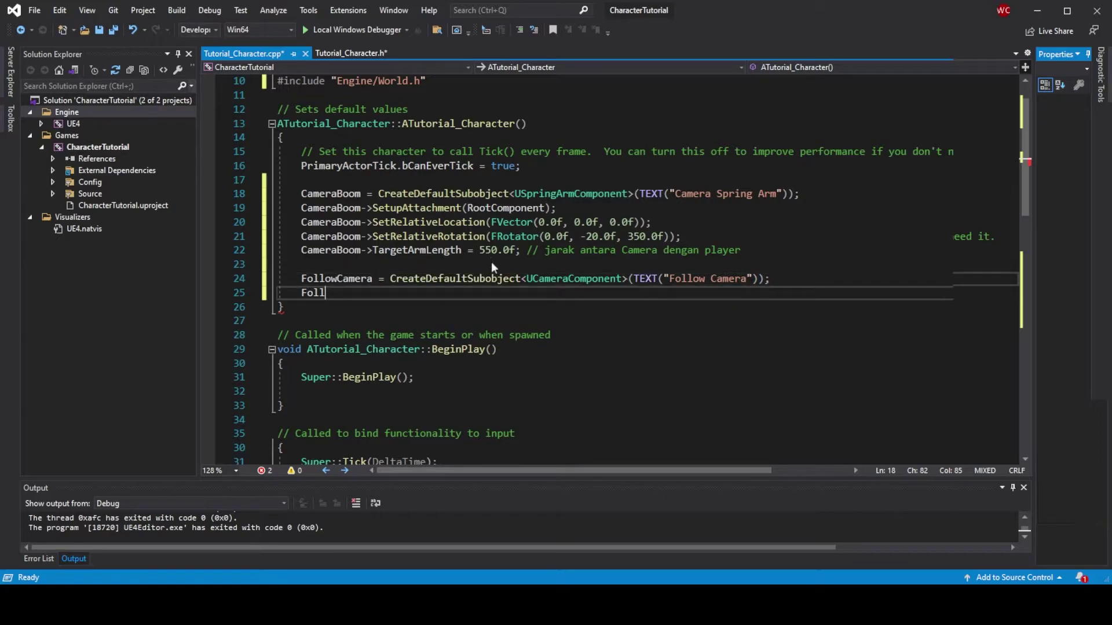
pyautogui.write('owCamera->Setu')
pyautogui.write('pA')
pyautogui.press('Tab')
pyautogui.write('(Camera')
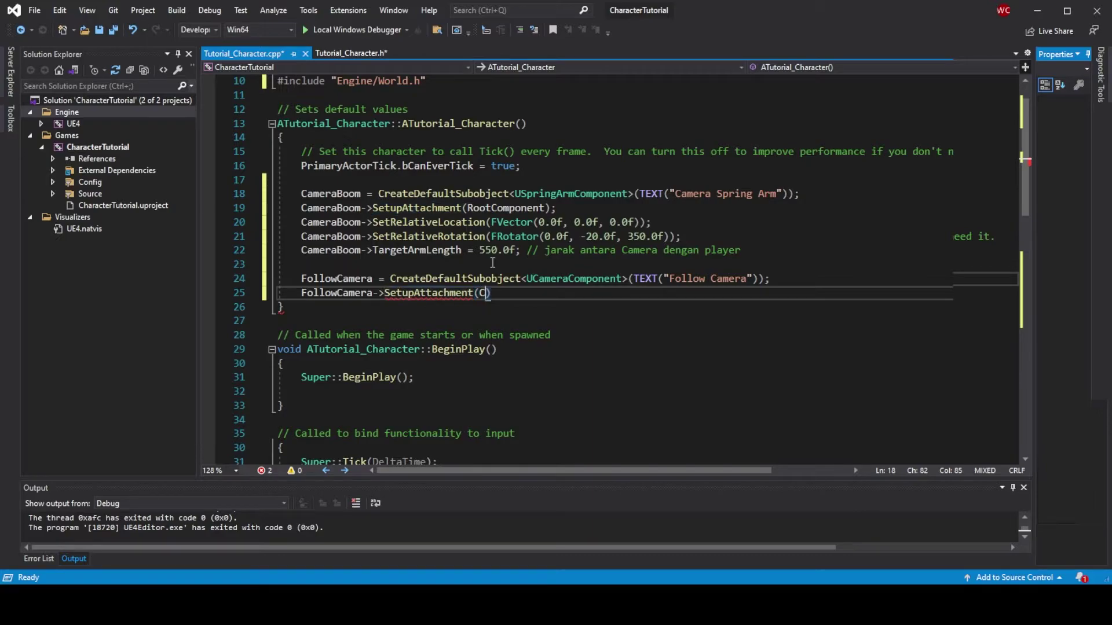
pyautogui.write('Boom, U')
pyautogui.write('Spring')
pyautogui.press('Tab')
# Finish the ::SocketName attachment line and add a blank line in SetupPlayerInputComponent
pyautogui.write('::')
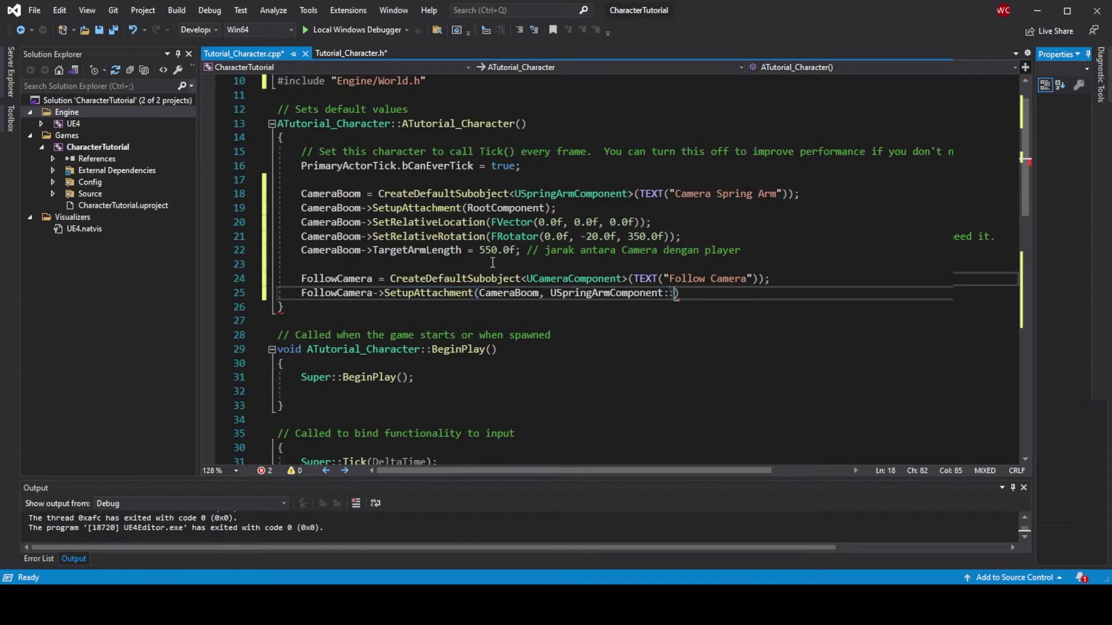
pyautogui.write('SocketName;')
pyautogui.scroll(-2, 347, 174)
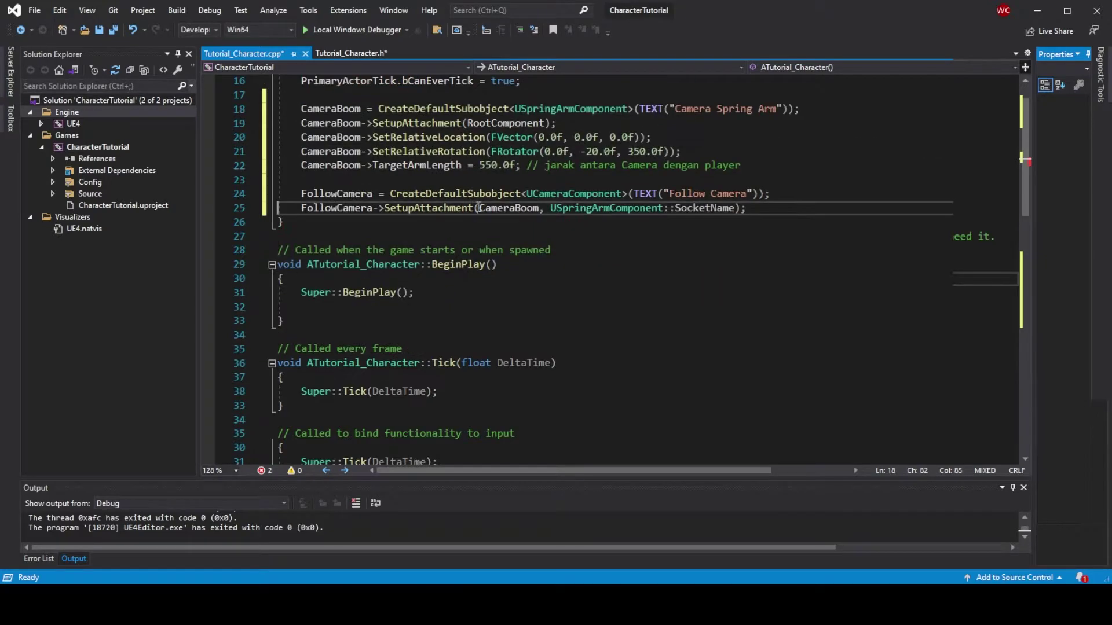
pyautogui.scroll(-4, 297, 103)
pyautogui.scroll(-1, 298, 103)
pyautogui.scroll(-2, 334, 212)
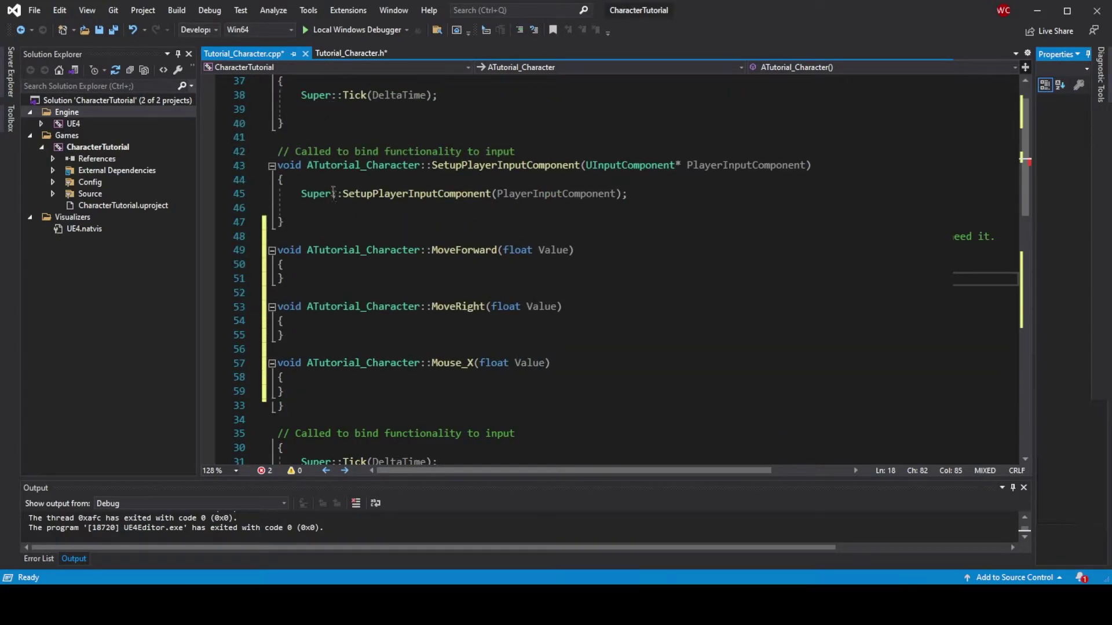
pyautogui.scroll(-1, 352, 175)
pyautogui.scroll(2, 352, 174)
pyautogui.click(376, 255)
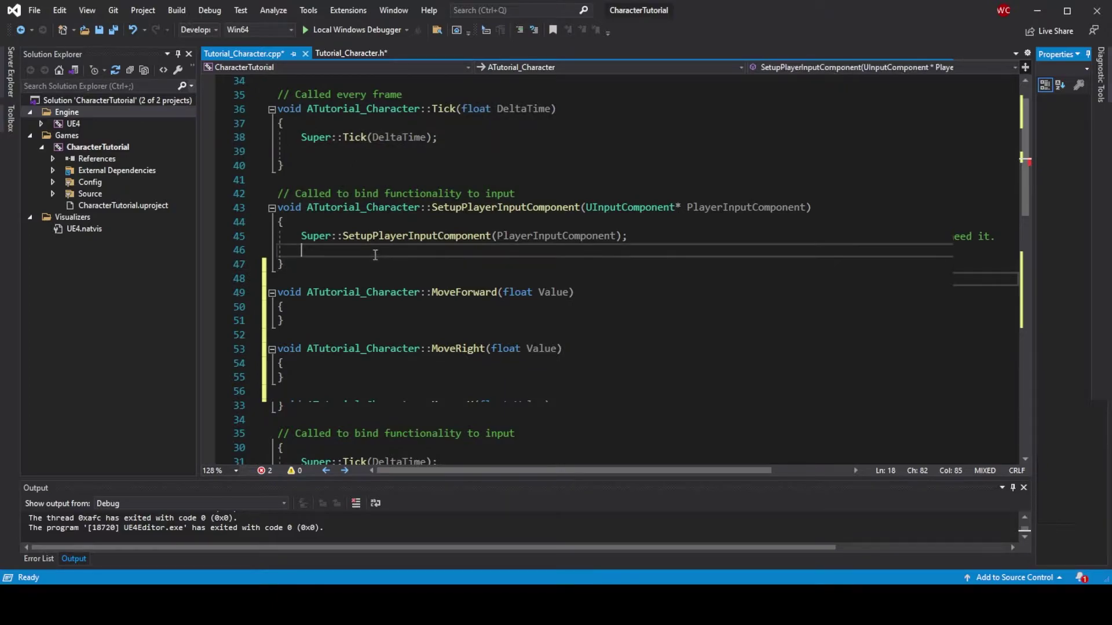
pyautogui.press('Return')
# Bind the MoveForward axis to ATutorial_Character::MoveForward
pyautogui.write('Pla')
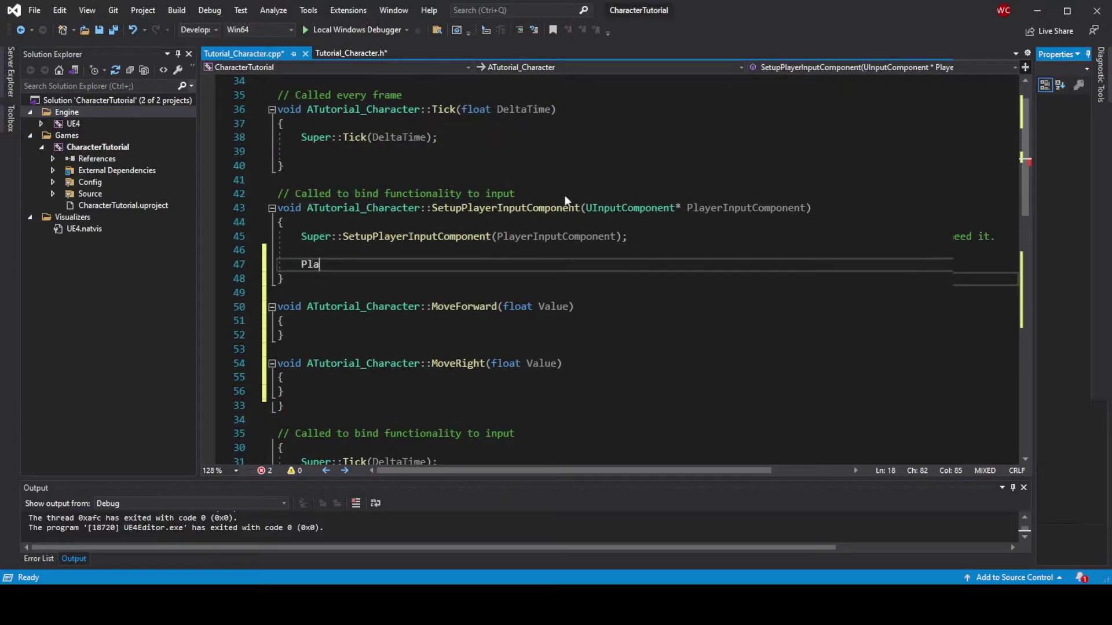
pyautogui.write('yerInputComponent->Bi')
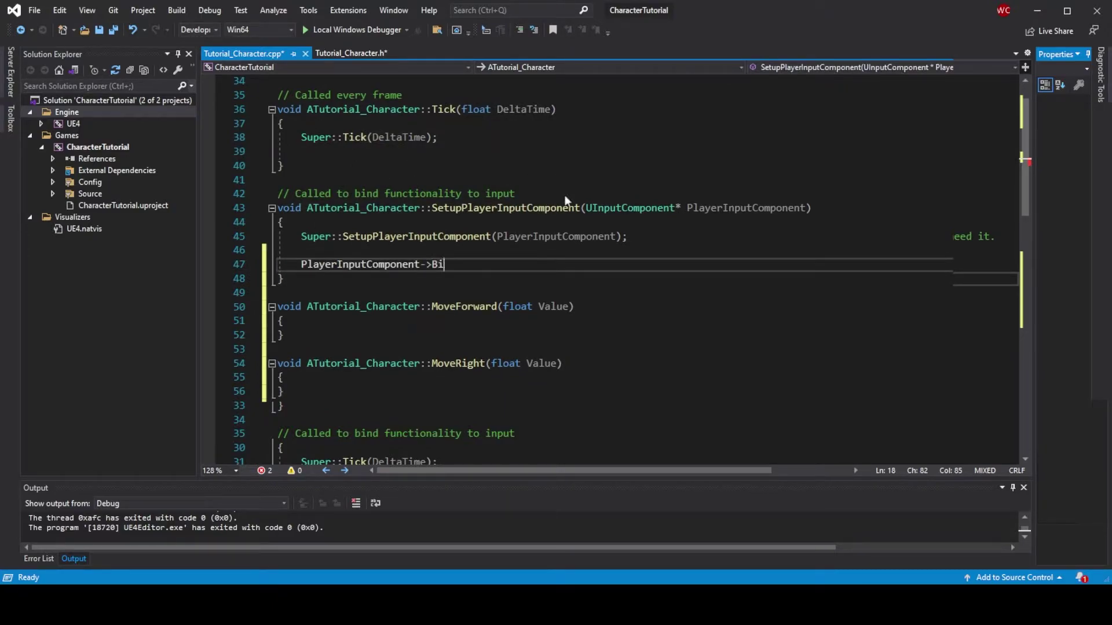
pyautogui.write('ndAxis("Mo')
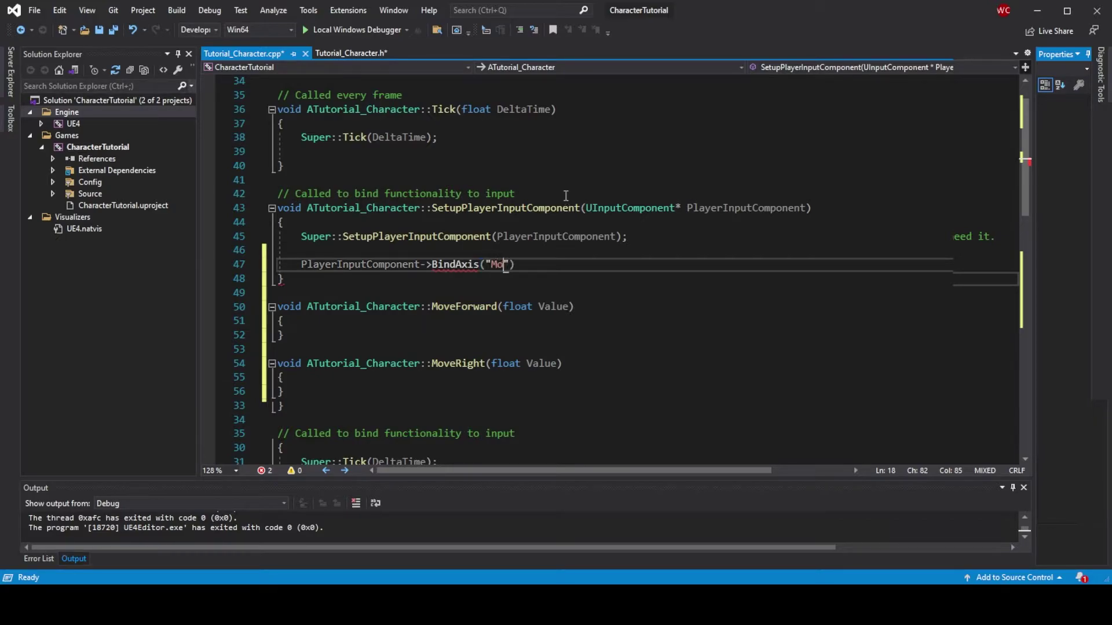
pyautogui.write('veForward", th')
pyautogui.write('is, &A')
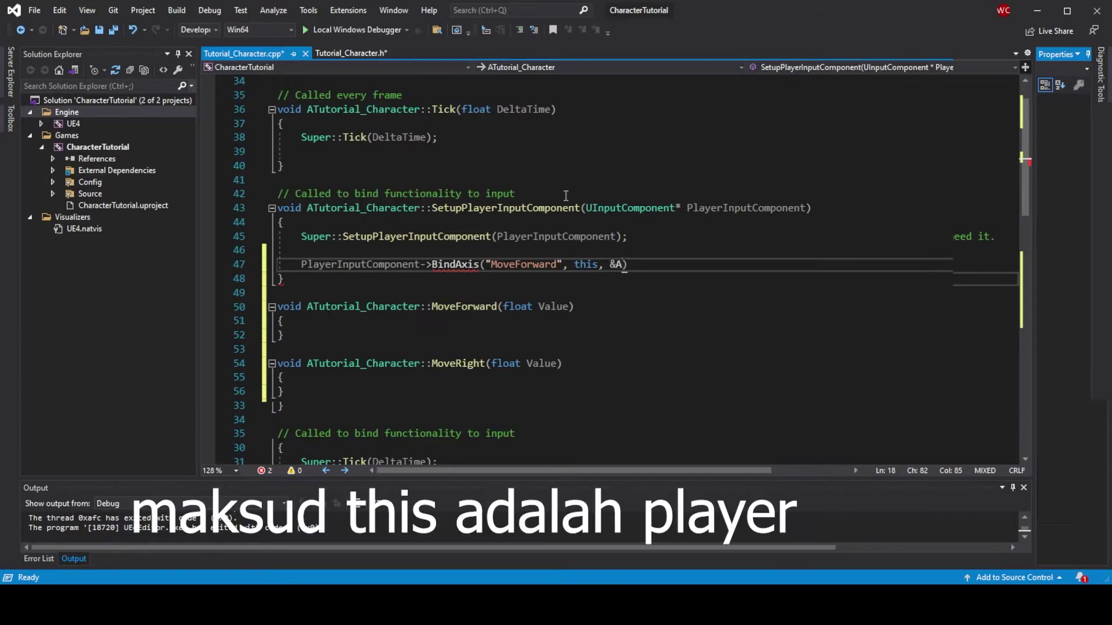
pyautogui.write('Playe')
pyautogui.write('rcharac')
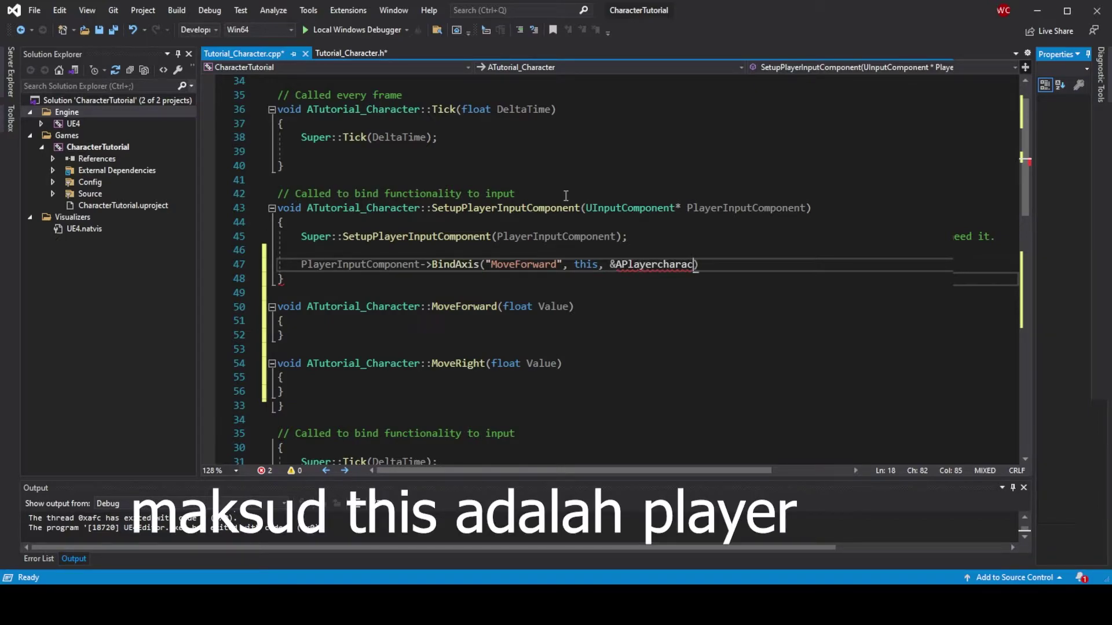
pyautogui.hotkey('ctrl', 'BackSpace')
pyautogui.write('ATut')
pyautogui.press('Tab')
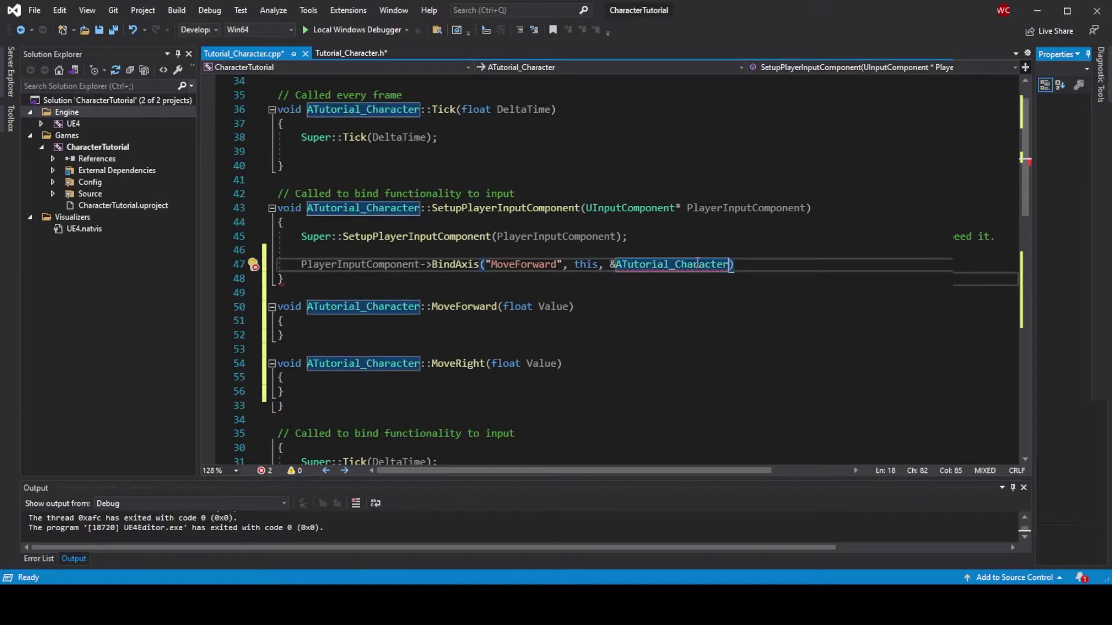
pyautogui.write('::MoveForward')
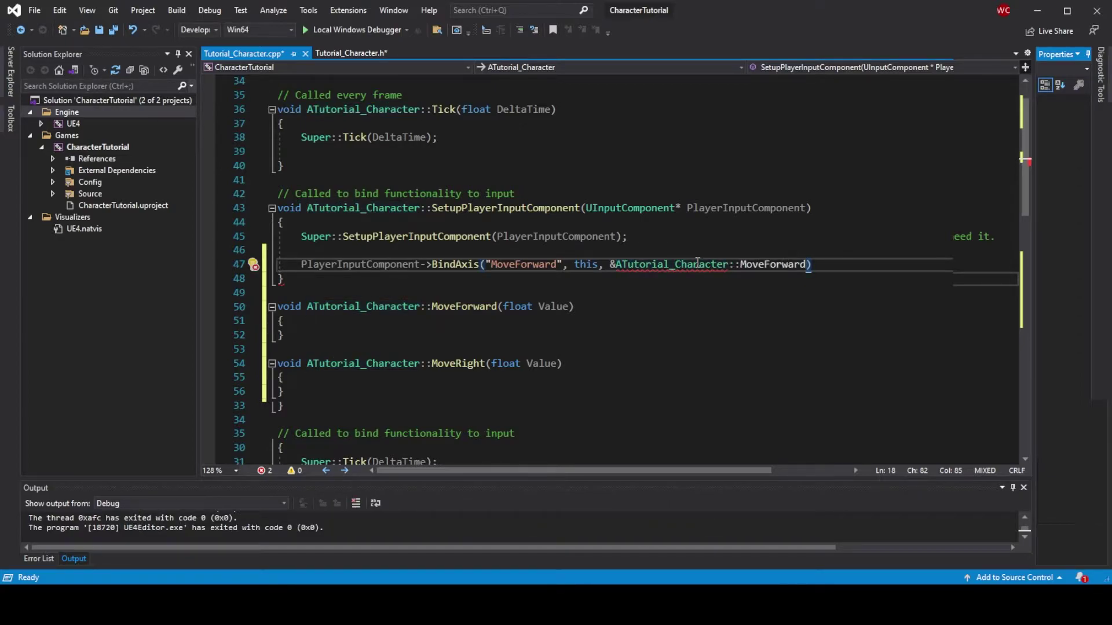
pyautogui.write(');')
# Duplicate the binding as a MoveRight axis bound to ATutorial_Character::MoveRight
pyautogui.moveTo(288, 264); pyautogui.dragTo(832, 264)
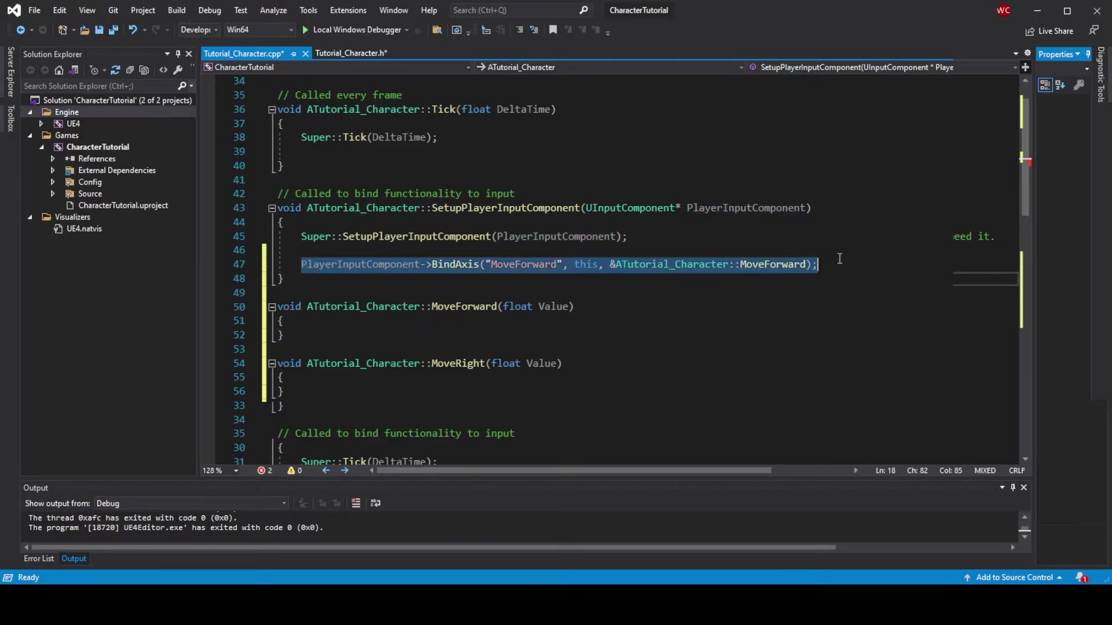
pyautogui.hotkey('ctrl', 'c')
pyautogui.click(834, 265)
pyautogui.press('Return')
pyautogui.hotkey('ctrl', 'v')
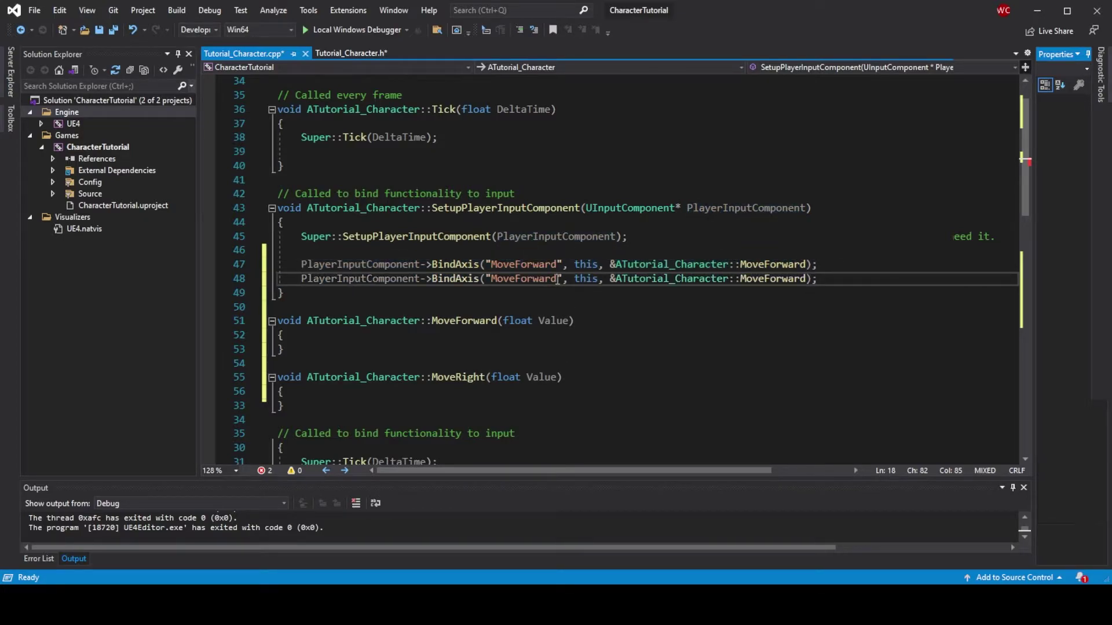
pyautogui.press('BackSpace')
pyautogui.press('BackSpace')
pyautogui.press('BackSpace')
pyautogui.write('Right')
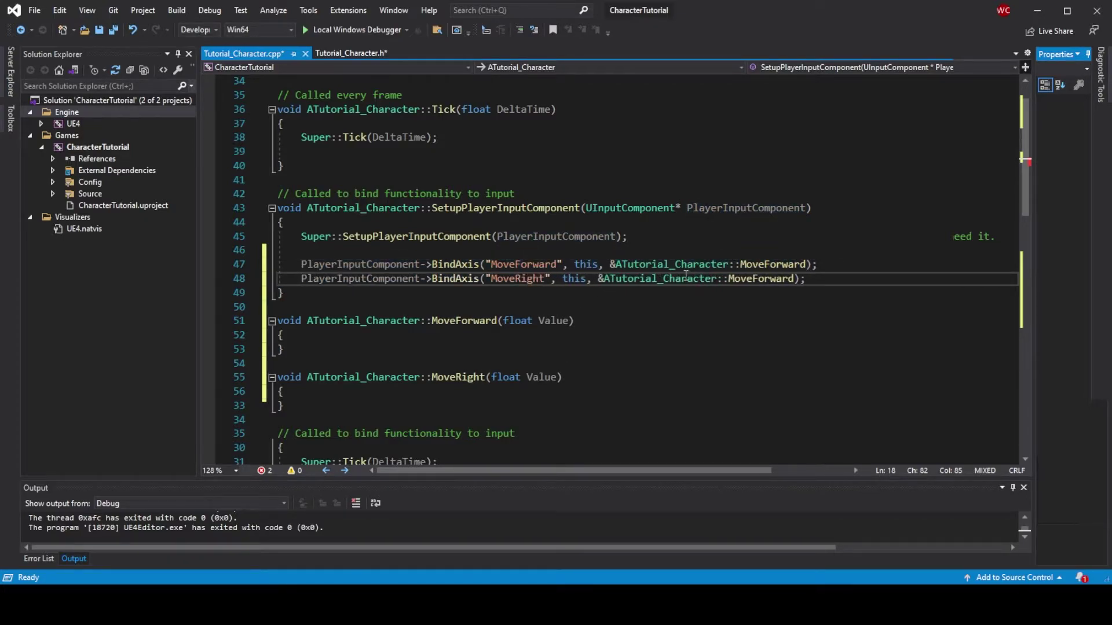
pyautogui.press('BackSpace')
pyautogui.press('BackSpace')
pyautogui.press('BackSpace')
pyautogui.write('Righ')
pyautogui.click(821, 289)
pyautogui.click(730, 278)
pyautogui.write('Move')
pyautogui.click(798, 280)
# Add a Turn axis binding using Mouse_X
pyautogui.press('Return')
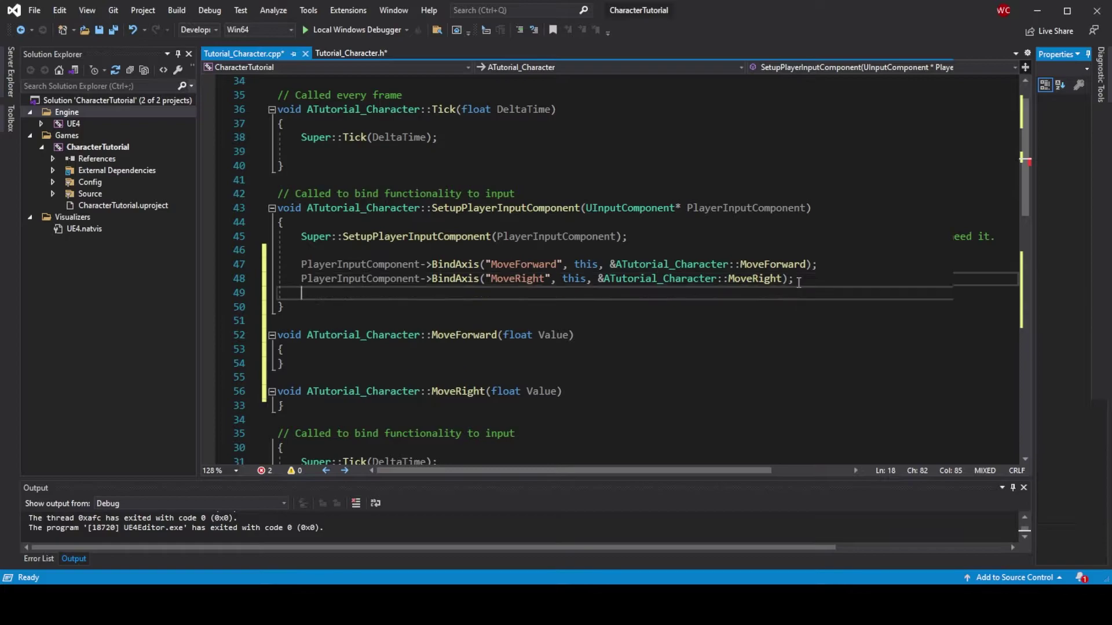
pyautogui.press('Return')
pyautogui.hotkey('ctrl', 'v')
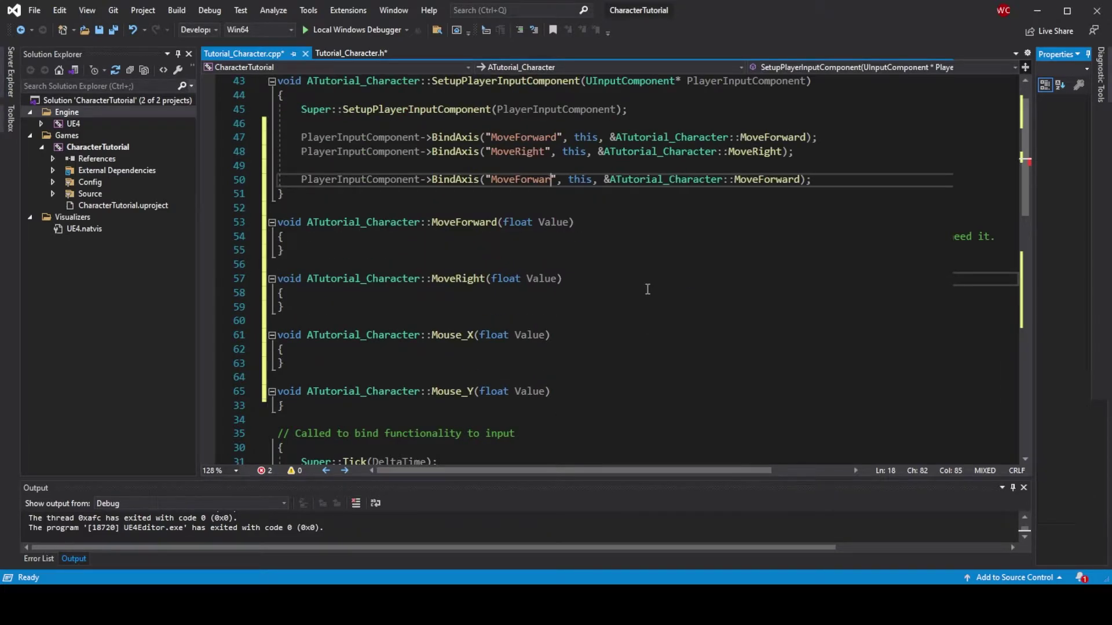
pyautogui.press('BackSpace')
pyautogui.press('BackSpace')
pyautogui.press('BackSpace')
pyautogui.write('Turn')
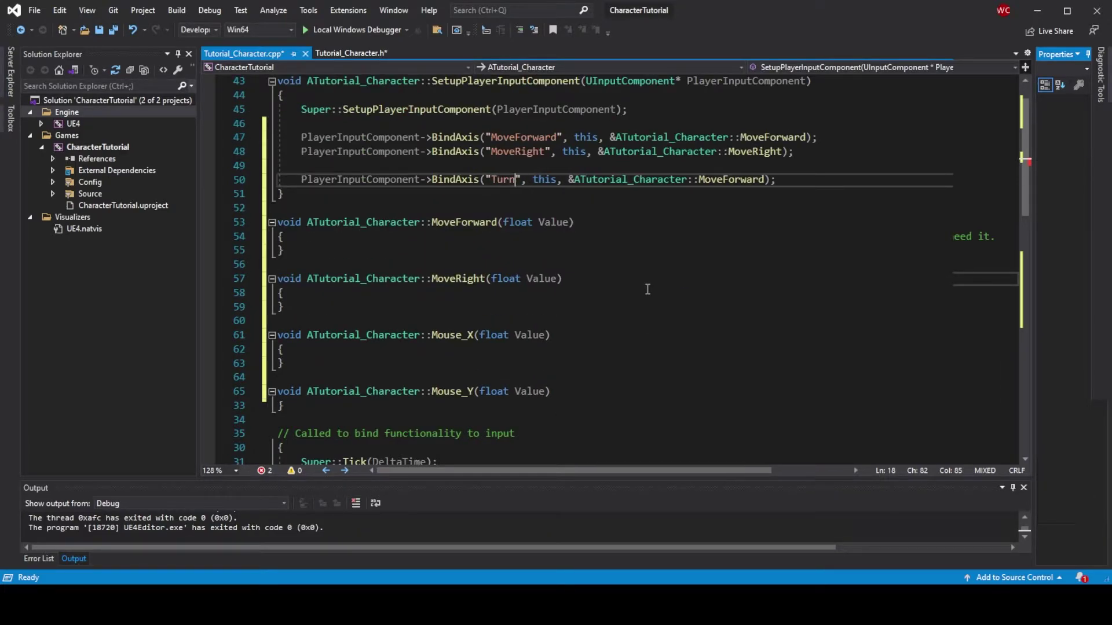
pyautogui.click(765, 180)
pyautogui.press('BackSpace')
pyautogui.press('BackSpace')
pyautogui.press('BackSpace')
pyautogui.press('BackSpace')
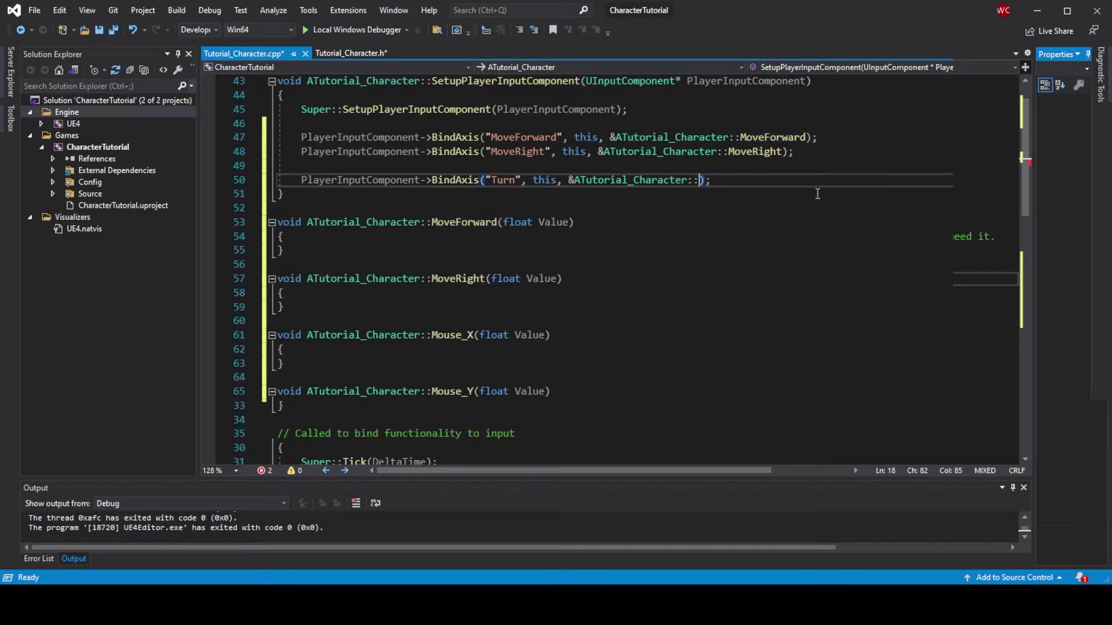
pyautogui.write('Mouse_X')
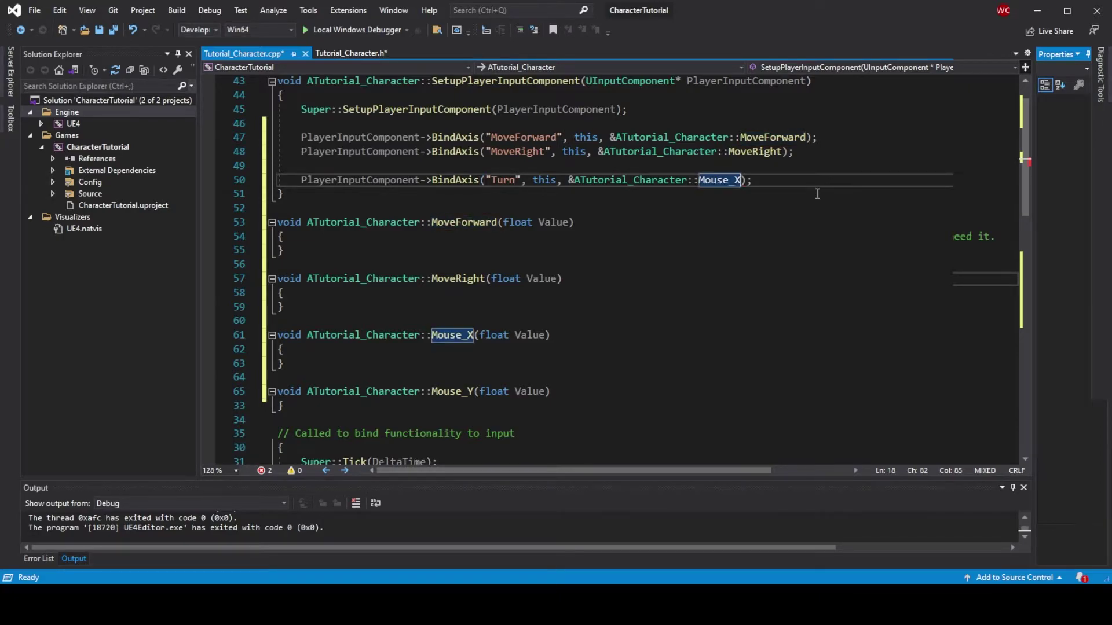
# Duplicate the Turn line as a LookUp axis binding using Mouse_Y
pyautogui.moveTo(792, 180); pyautogui.dragTo(302, 180)
pyautogui.hotkey('ctrl', 'c')
pyautogui.click(813, 179)
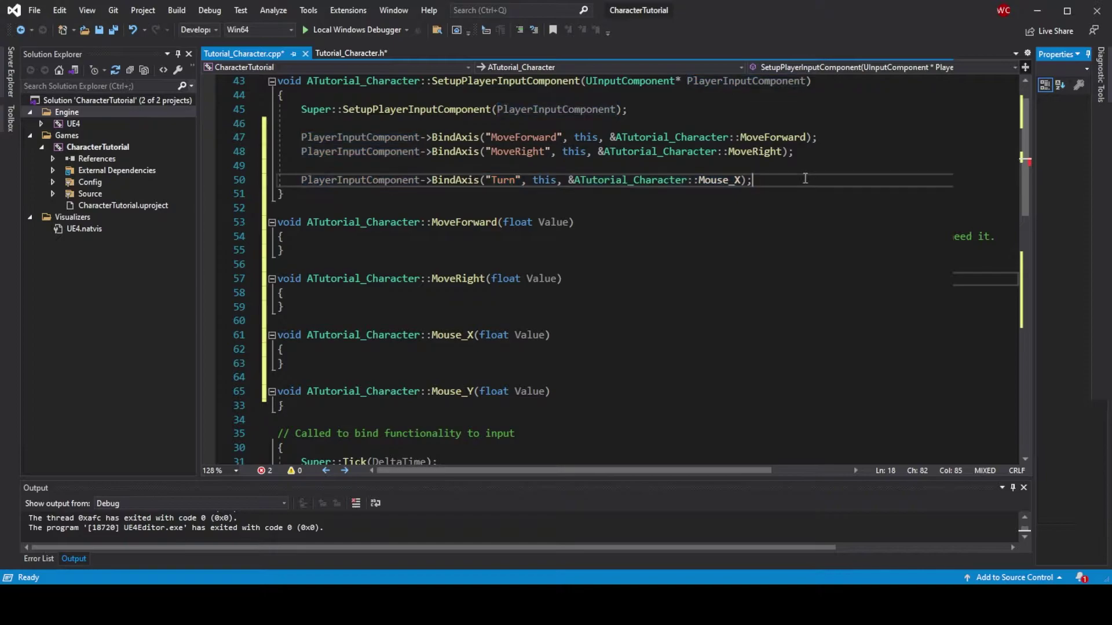
pyautogui.press('Return')
pyautogui.hotkey('ctrl', 'v')
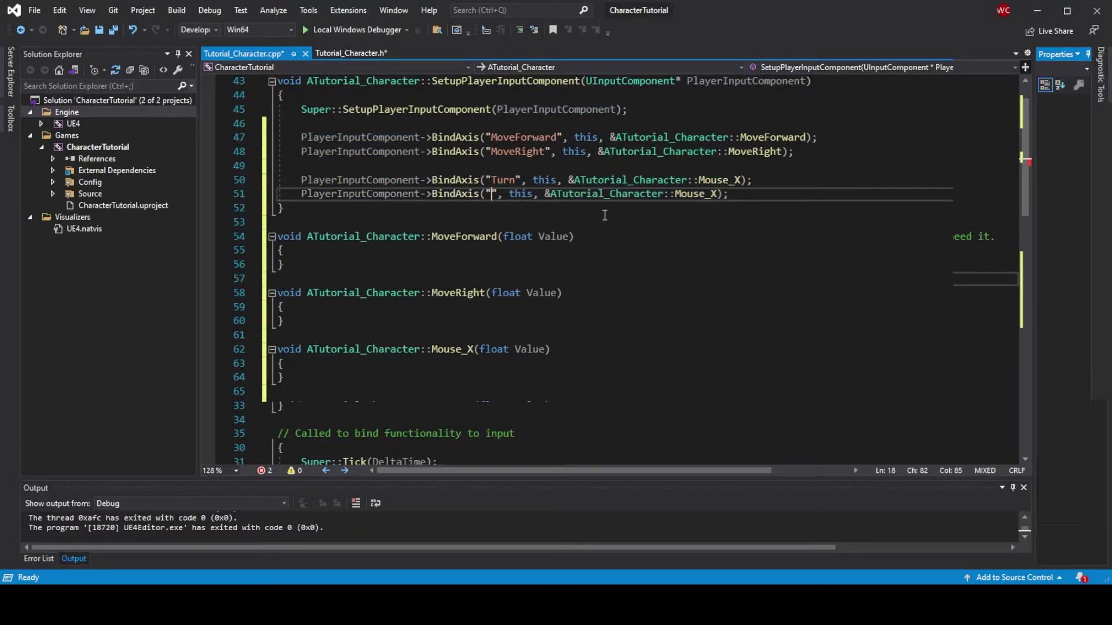
pyautogui.write('Lookup')
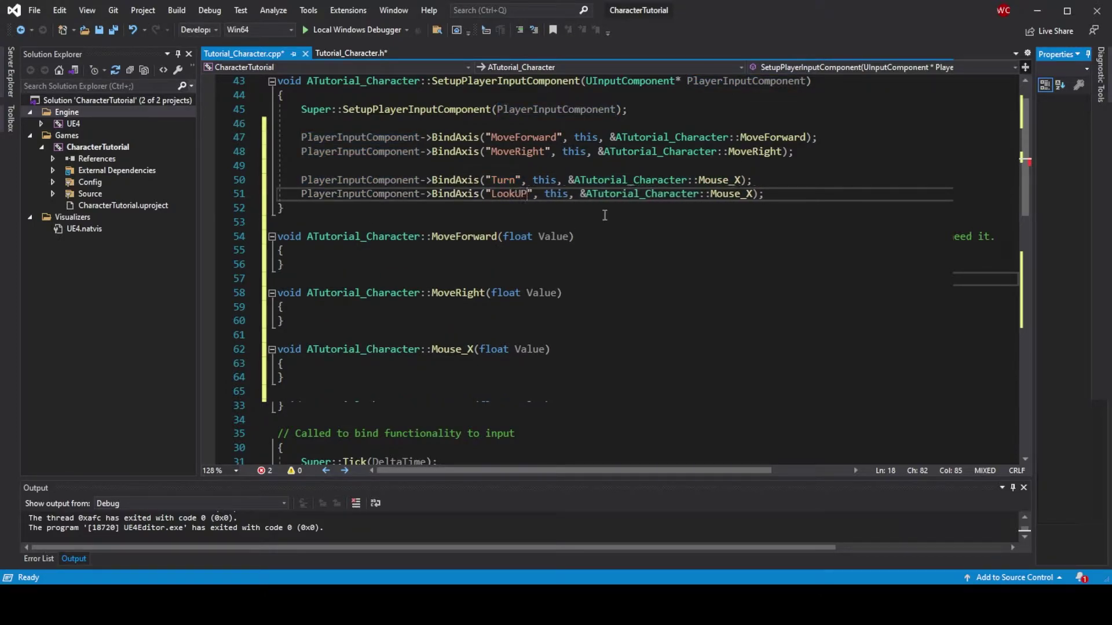
pyautogui.press('BackSpace')
pyautogui.write('p')
pyautogui.click(752, 193)
pyautogui.press('BackSpace')
pyautogui.write('Y')
pyautogui.press('Return')
pyautogui.press('Return')
# Bind the Jump action on IE_Pressed to ATutorial_Character::Jump
pyautogui.write('P')
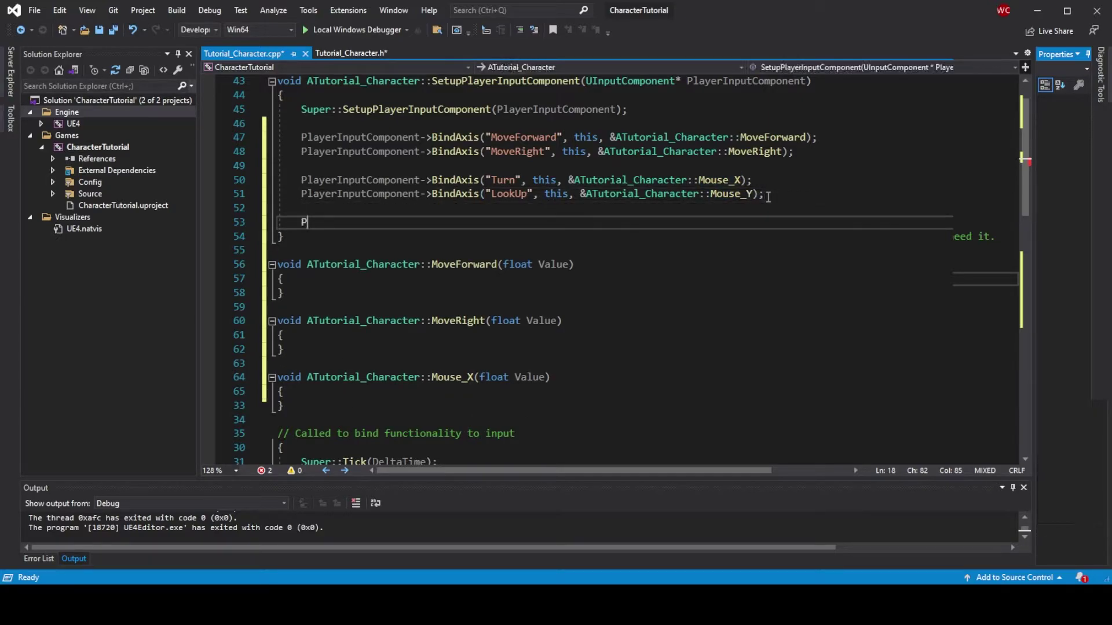
pyautogui.write('layer')
pyautogui.press('Tab')
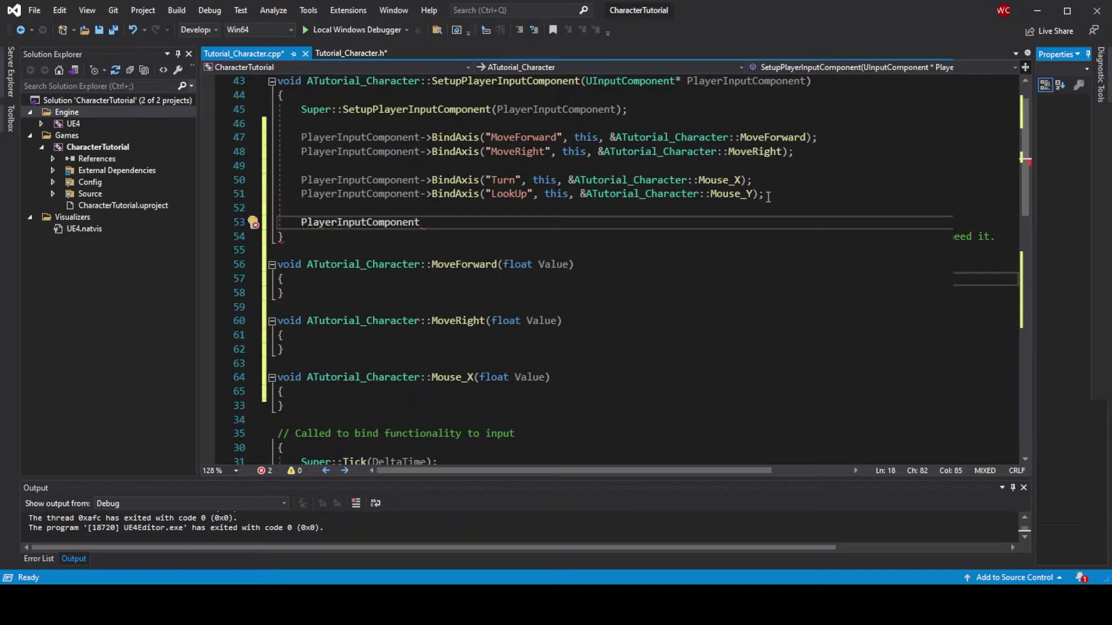
pyautogui.write('->BindAction(')
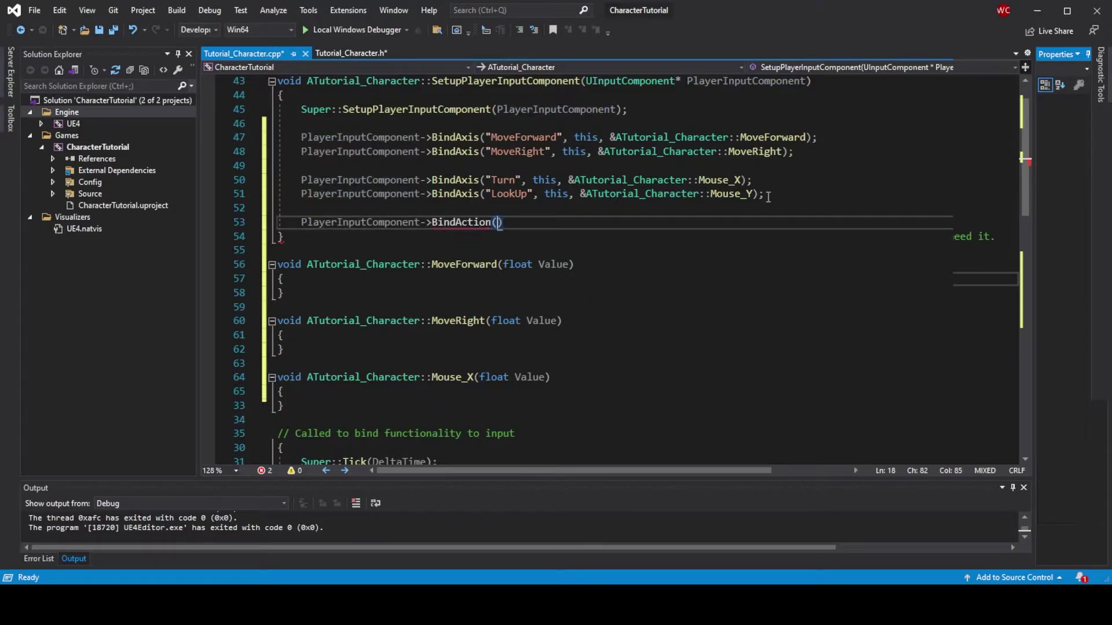
pyautogui.write('"Jump", ')
pyautogui.write('IE_')
pyautogui.write('Pressed')
pyautogui.scroll(-1, 649, 178)
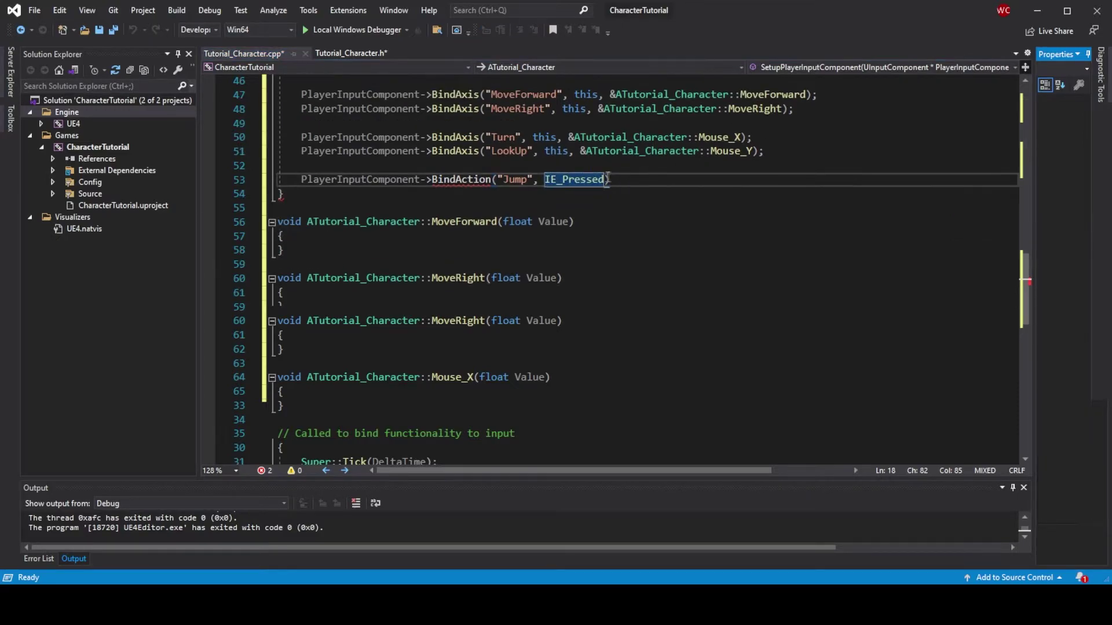
pyautogui.write(', th')
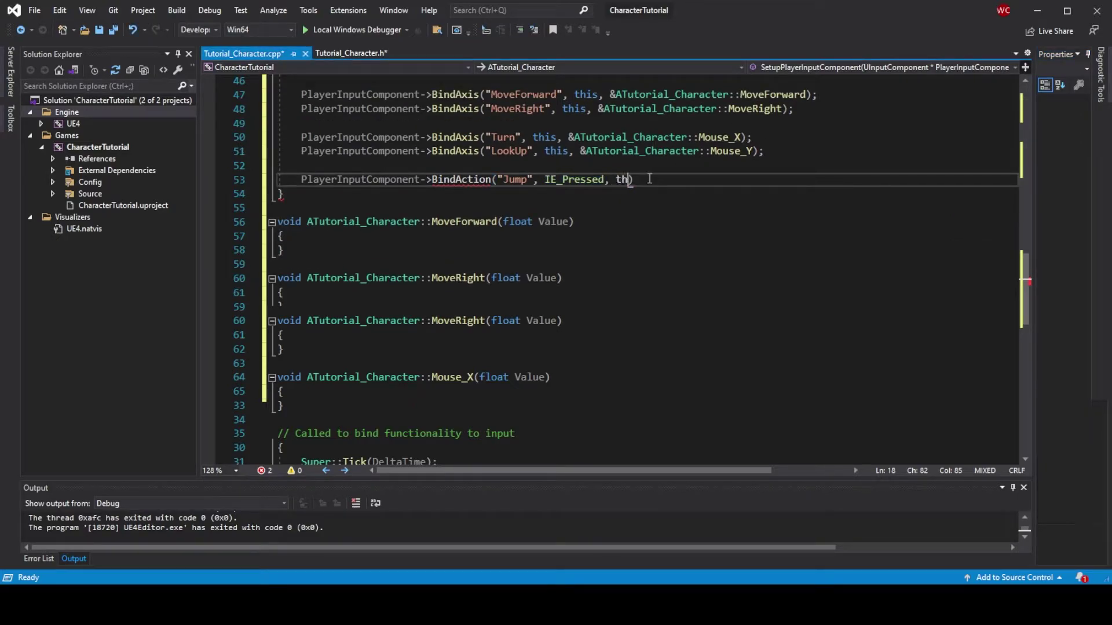
pyautogui.write('is, &')
pyautogui.write('ATutorial_Character')
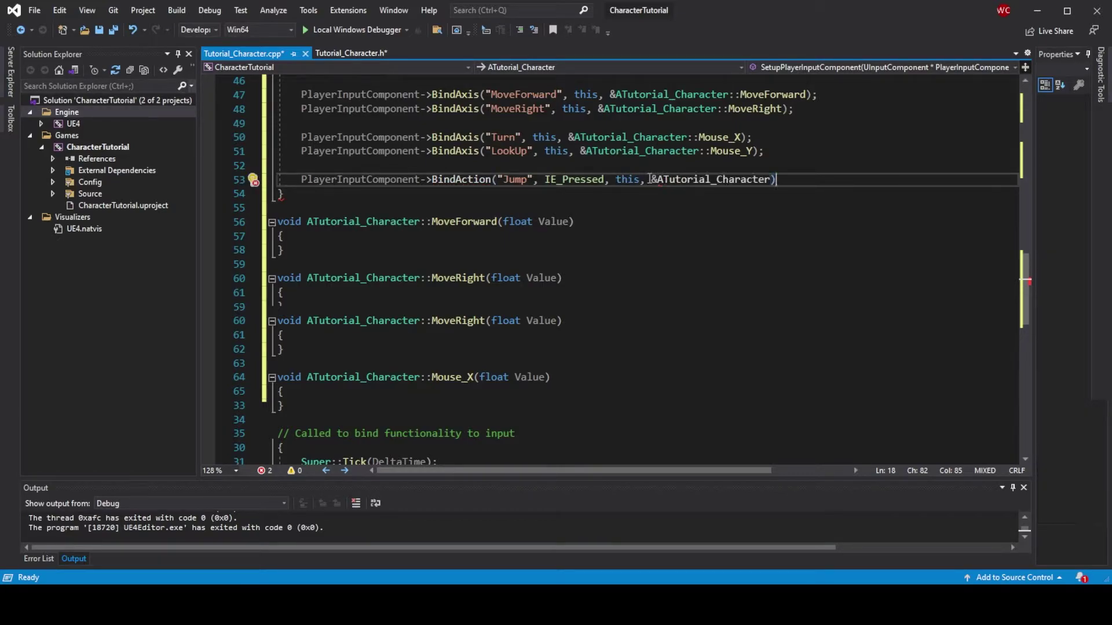
pyautogui.write('::Jump)')
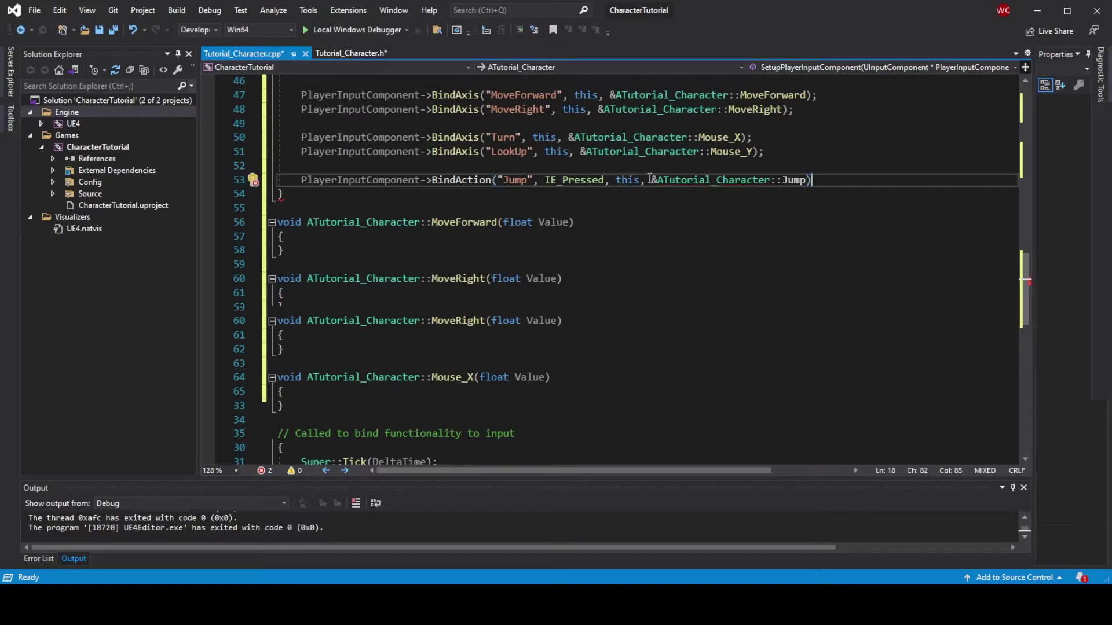
pyautogui.write(';')
pyautogui.press('Return')
# Duplicate the Jump binding for IE_Released calling StopJumping
pyautogui.moveTo(829, 185); pyautogui.dragTo(300, 181)
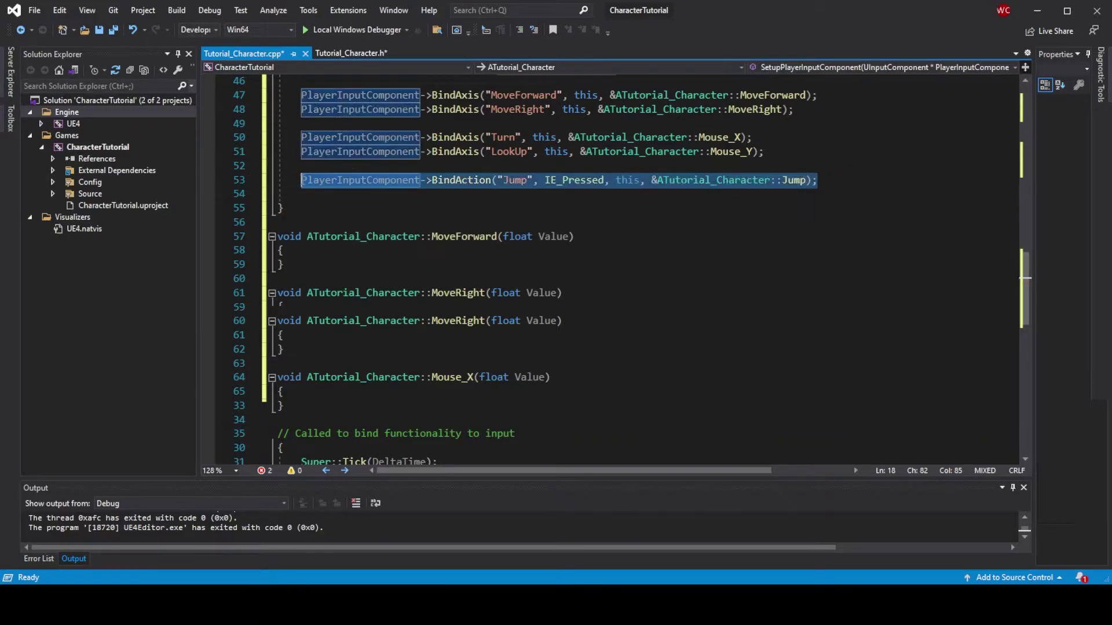
pyautogui.hotkey('ctrl', 'c')
pyautogui.click(304, 195)
pyautogui.hotkey('ctrl', 'v')
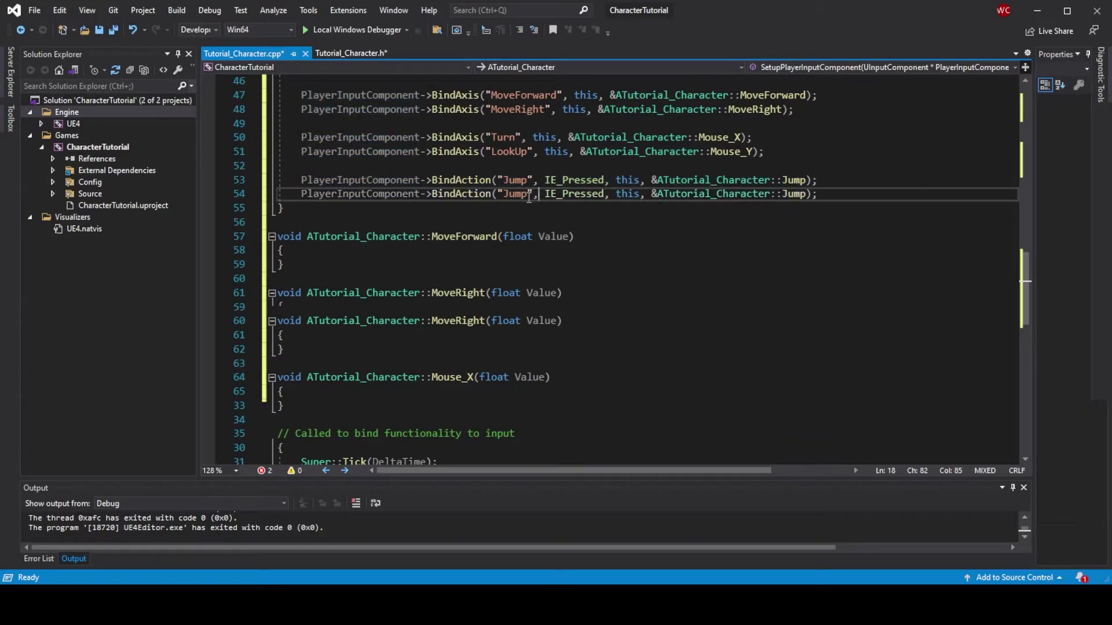
pyautogui.hotkey('ctrl', 'Right')
pyautogui.hotkey('ctrl', 'Right')
pyautogui.press('BackSpace')
pyautogui.press('BackSpace')
pyautogui.press('BackSpace')
pyautogui.press('BackSpace')
pyautogui.press('BackSpace')
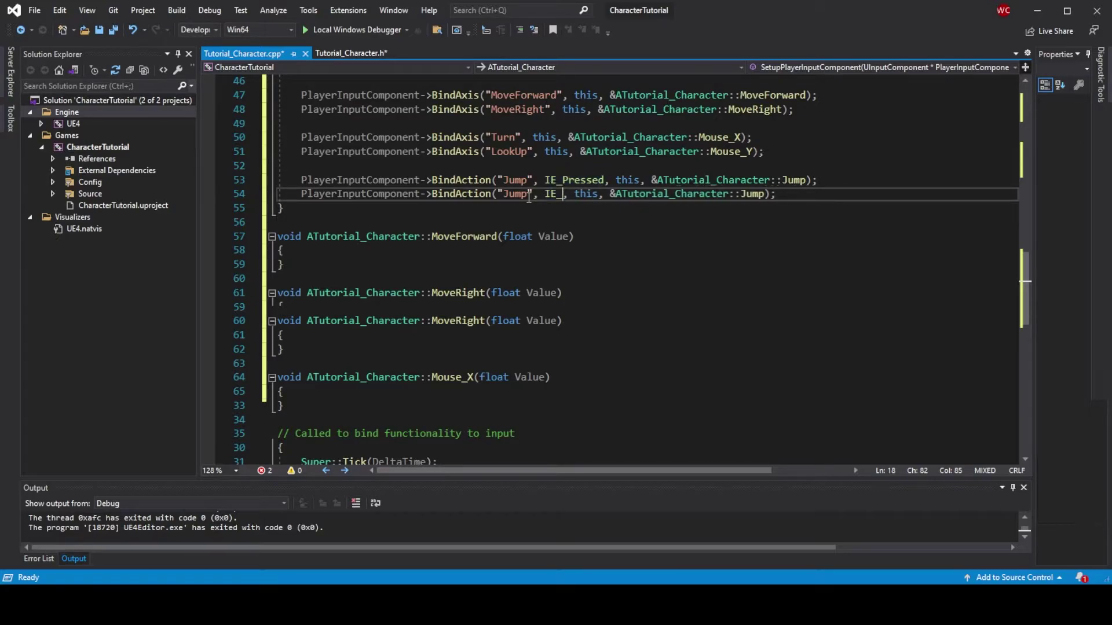
pyautogui.write('Released')
pyautogui.press('End')
pyautogui.press('Left')
pyautogui.press('Left')
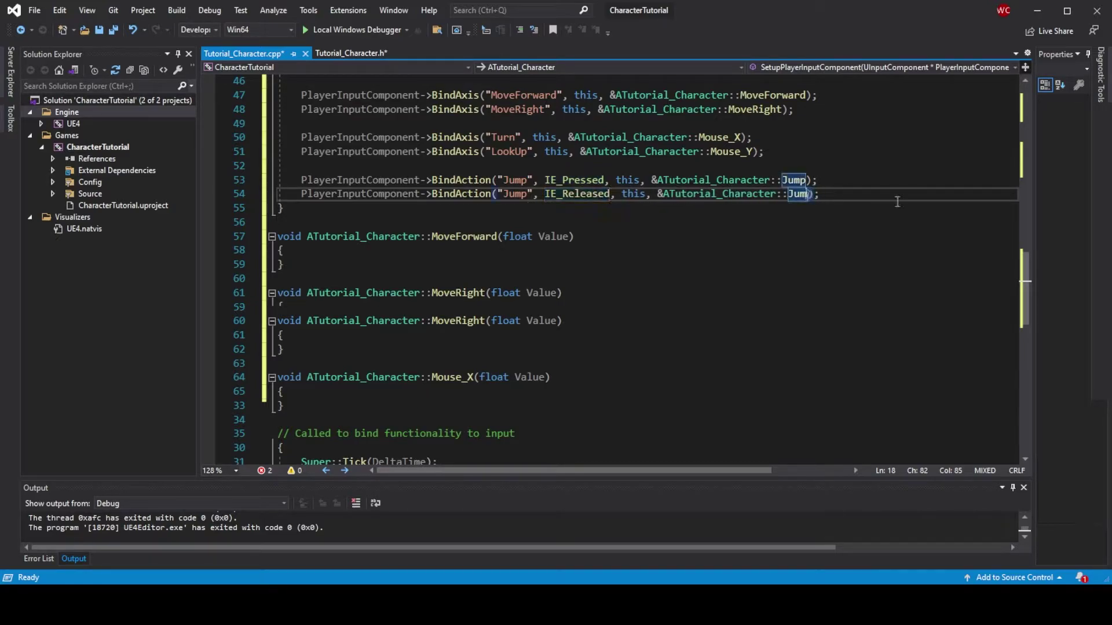
pyautogui.press('BackSpace')
pyautogui.press('BackSpace')
pyautogui.press('BackSpace')
pyautogui.write('StopJumping')
pyautogui.scroll(-2, 420, 101)
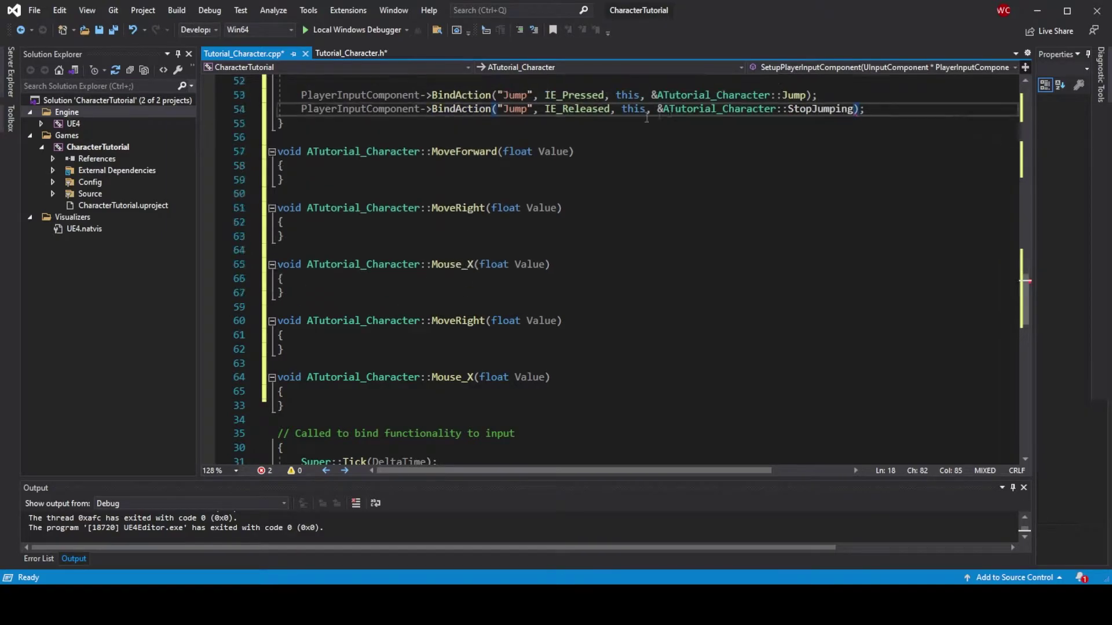
pyautogui.click(932, 116)
pyautogui.press('Return')
pyautogui.press('Return')
pyautogui.write('Ca')
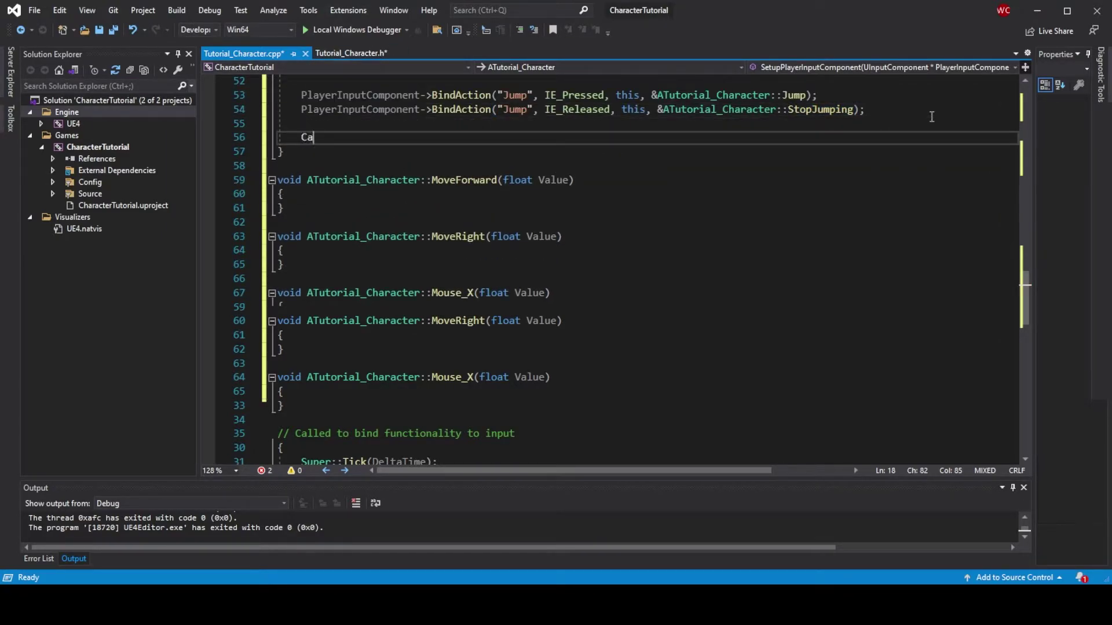
# Set CameraBoom bUsePawnControlRotation true and controller rotation Pitch, Yaw and Roll false
pyautogui.write('meraBoom->bUse')
pyautogui.write('PawnControlRotation = tr')
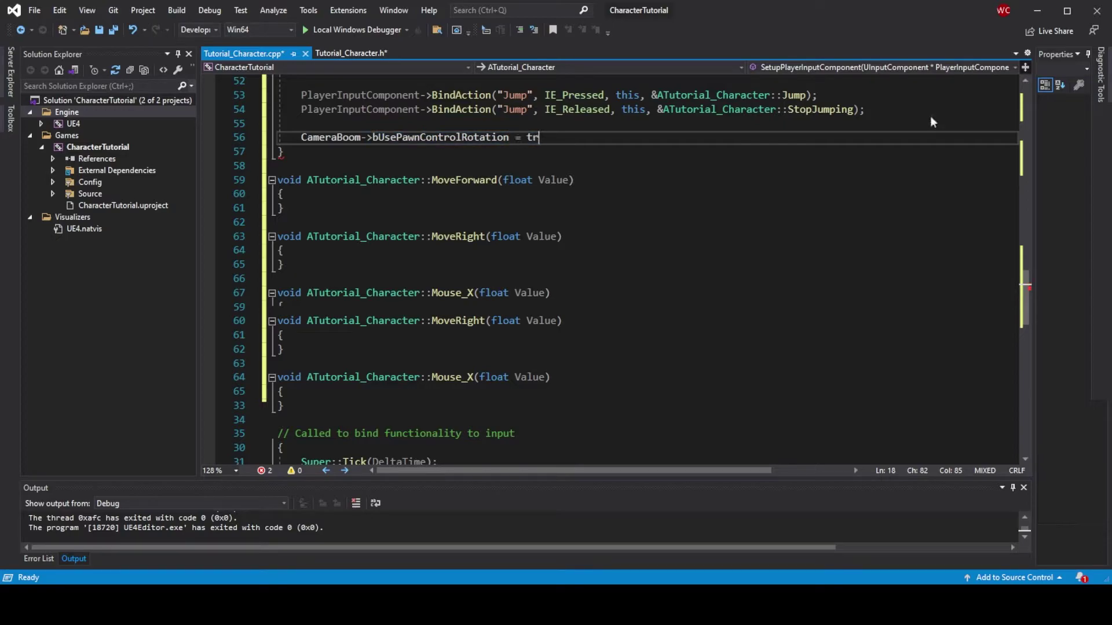
pyautogui.write('ue;')
pyautogui.press('Return')
pyautogui.write('bu')
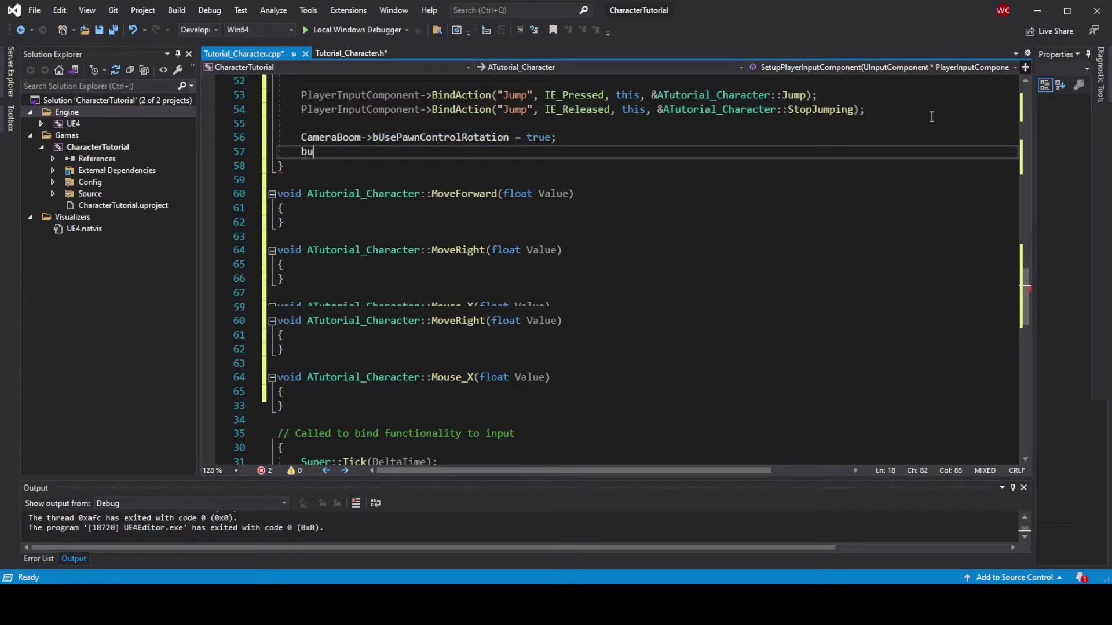
pyautogui.press('BackSpace')
pyautogui.write('UseCo')
pyautogui.write('ntrollerRotationPitch = false;')
pyautogui.press('Return')
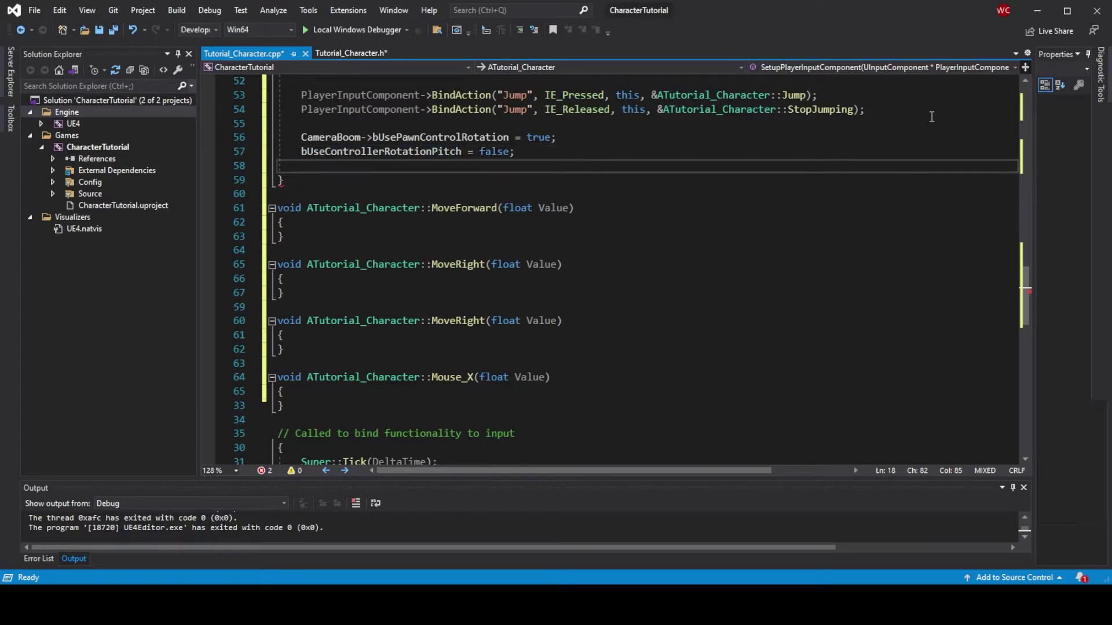
pyautogui.write('bUseContro')
pyautogui.write('llerRotationYaw = f')
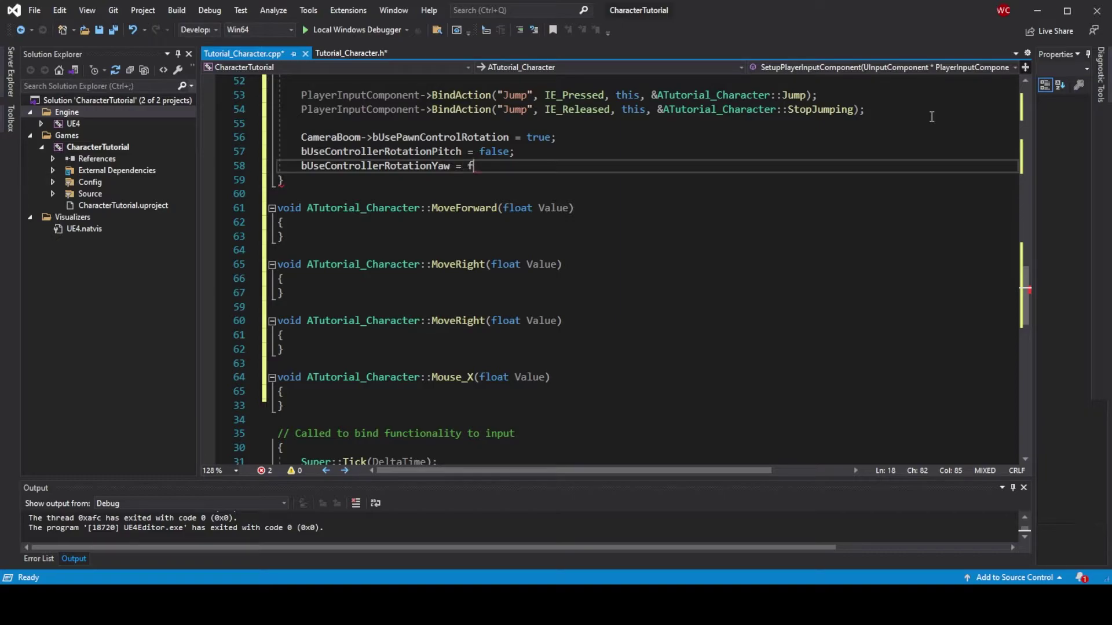
pyautogui.write('alse;')
pyautogui.press('Return')
pyautogui.write('bUse')
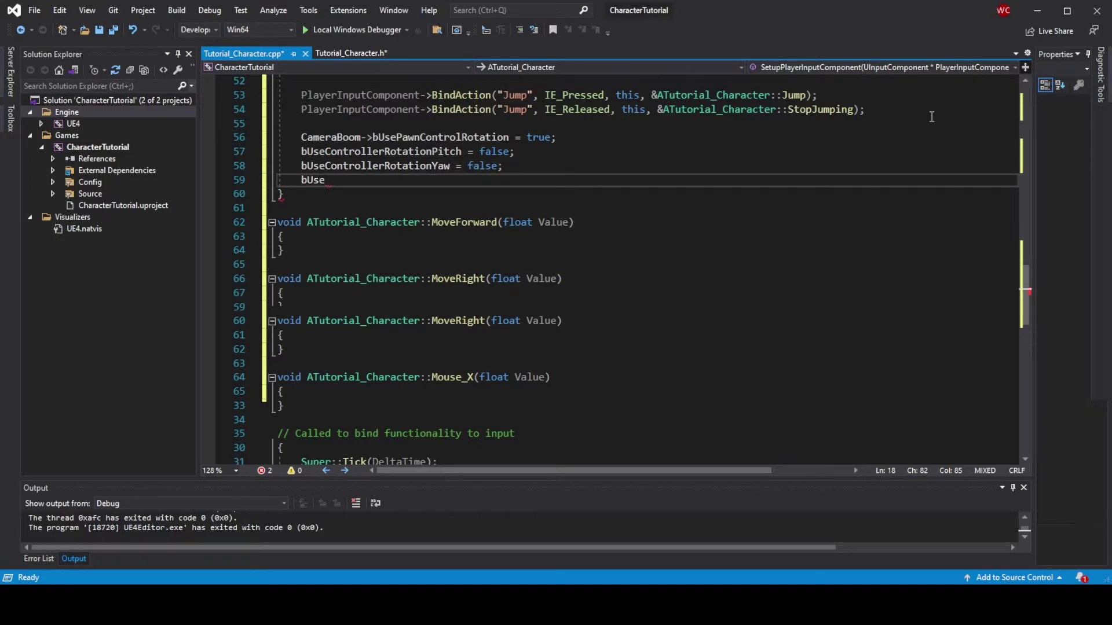
pyautogui.write('ControllerRotationRoll = false;')
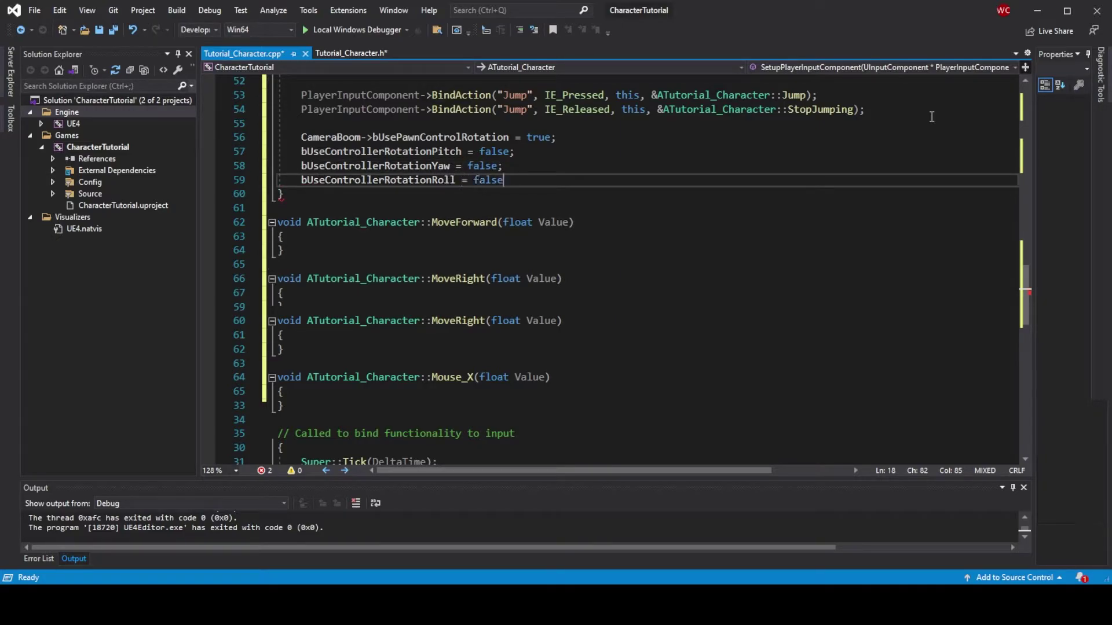
# Set bOrientRotationToMovement true and begin a commented JumpZVelocity line
pyautogui.press('Return')
pyautogui.press('Return')
pyautogui.write('GetCha')
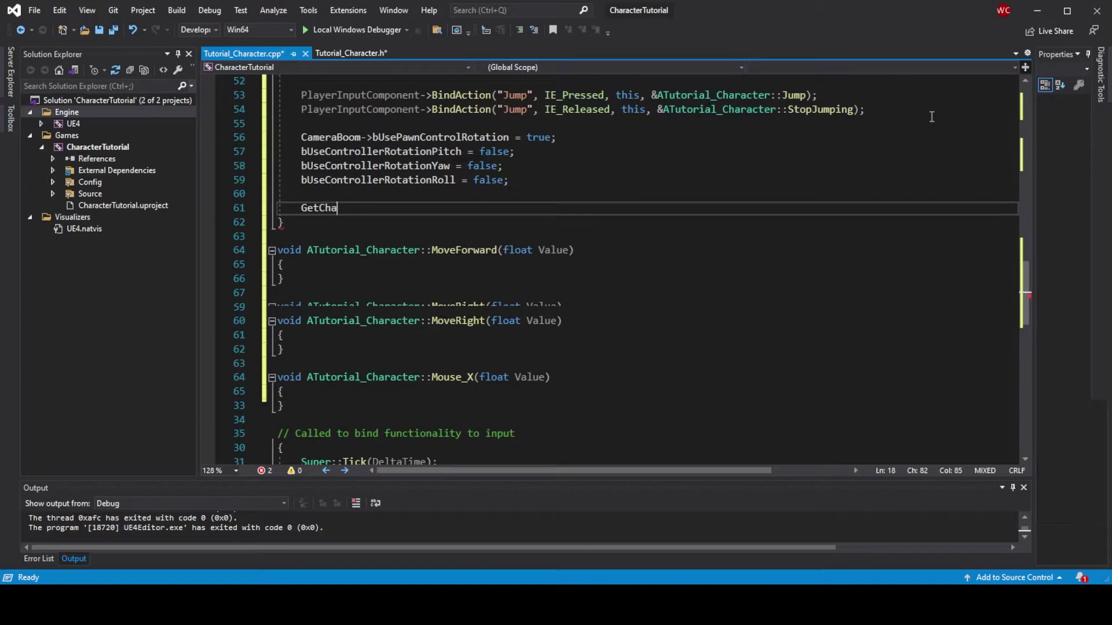
pyautogui.write('racterMovement()->bOri')
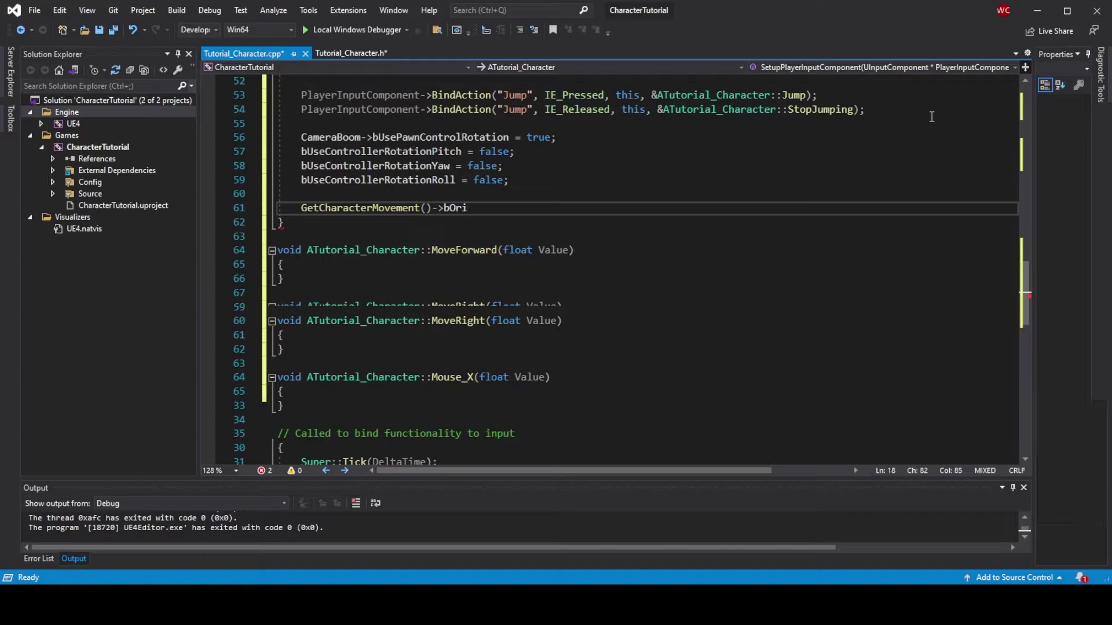
pyautogui.write('entRotationToMovement = t')
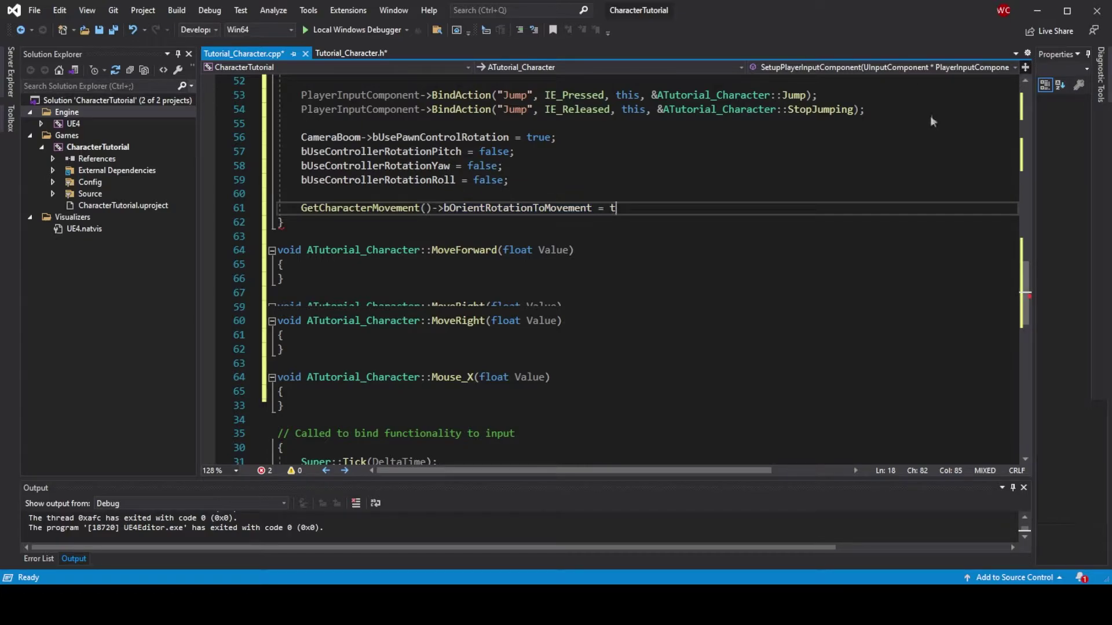
pyautogui.write('rue;')
pyautogui.press('Return')
pyautogui.write('Chara')
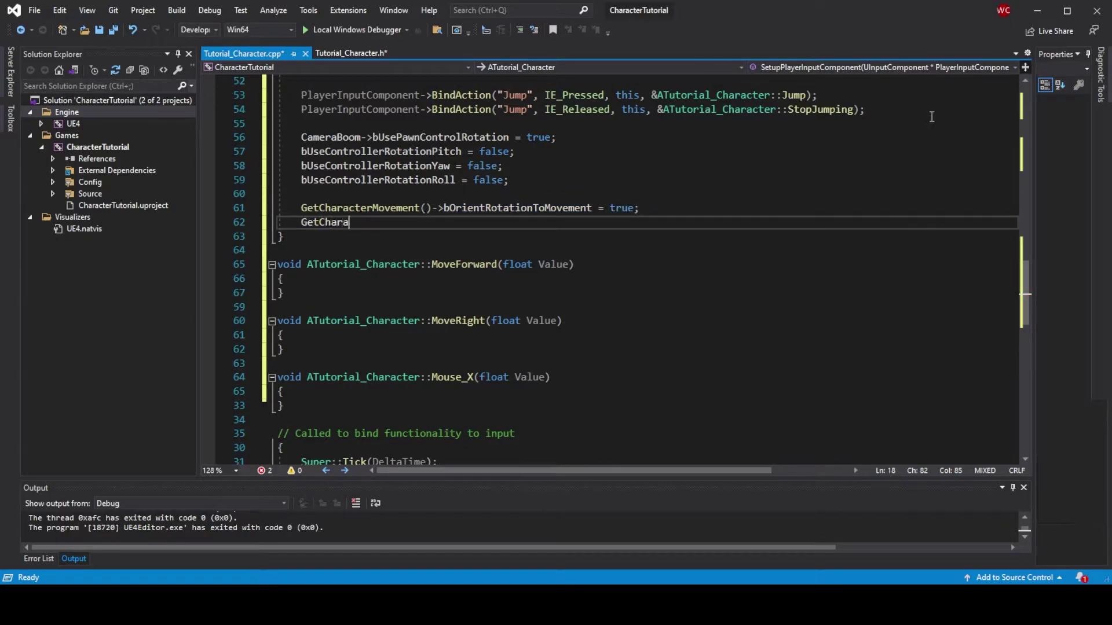
pyautogui.write('cterMovement()->JumpZ')
pyautogui.write('Velocity = //')
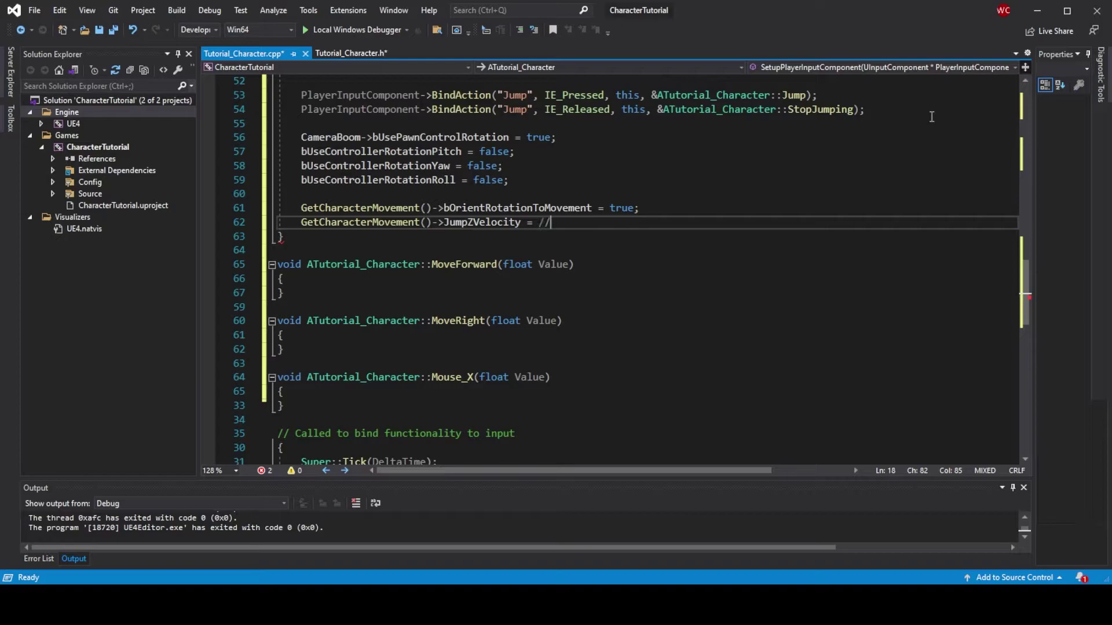
pyautogui.write(' seberapa tinggi lompat')
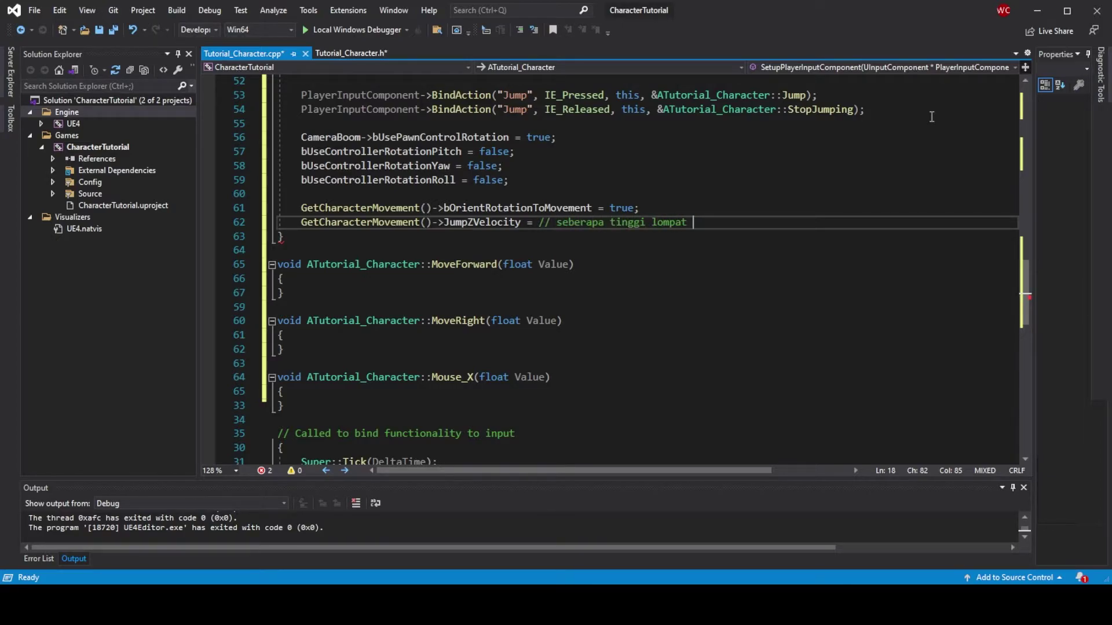
# Set JumpZVelocity to 700.0f and store the control rotation in MoveForward with its Pitch zeroed
pyautogui.click(539, 226)
pyautogui.write('700.0f;')
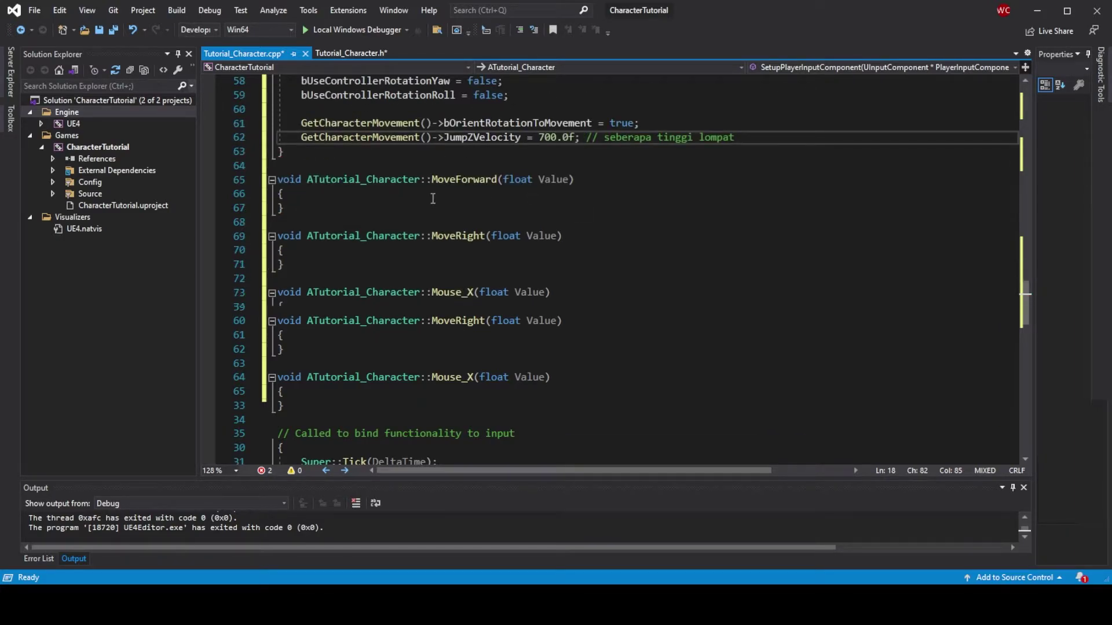
pyautogui.click(432, 199)
pyautogui.press('Return')
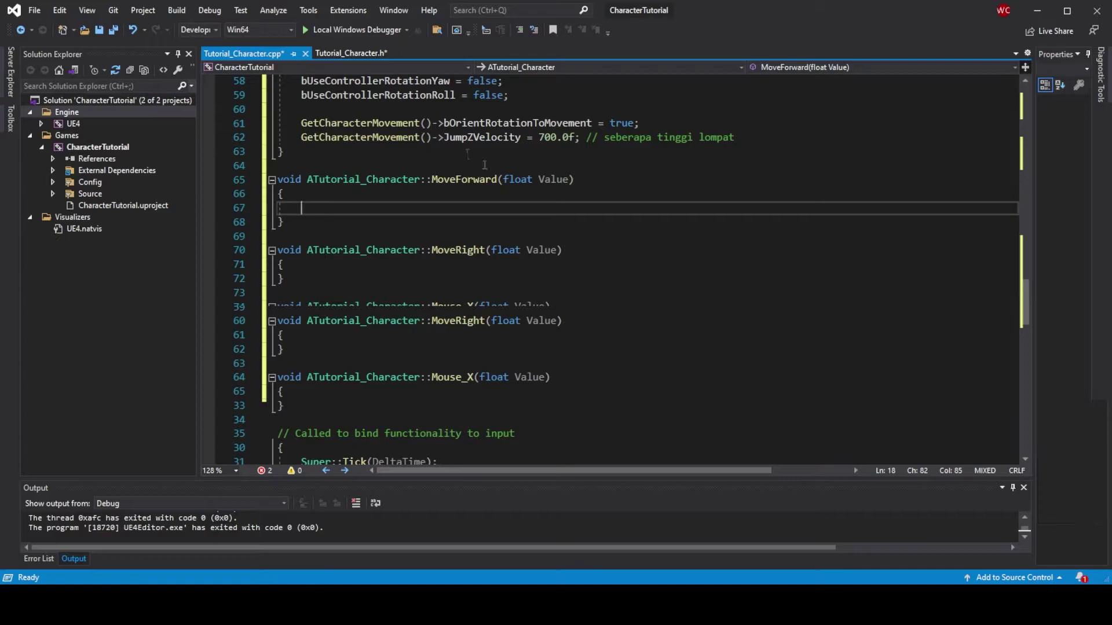
pyautogui.write('CameraRotation = ')
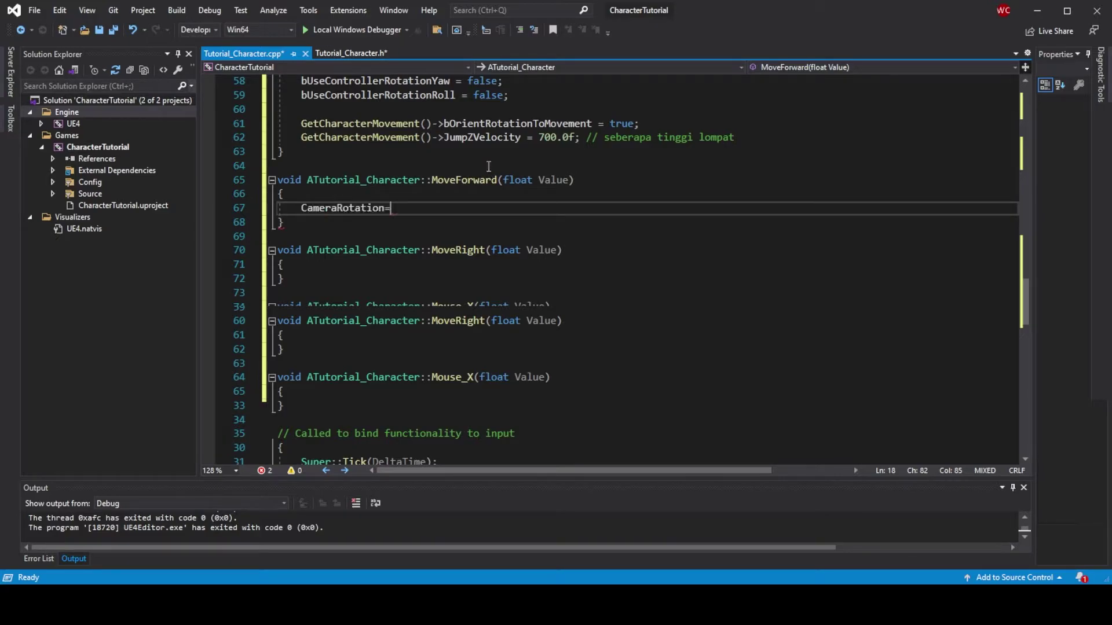
pyautogui.write('GetControl')
pyautogui.write('Rotation();')
pyautogui.press('Return')
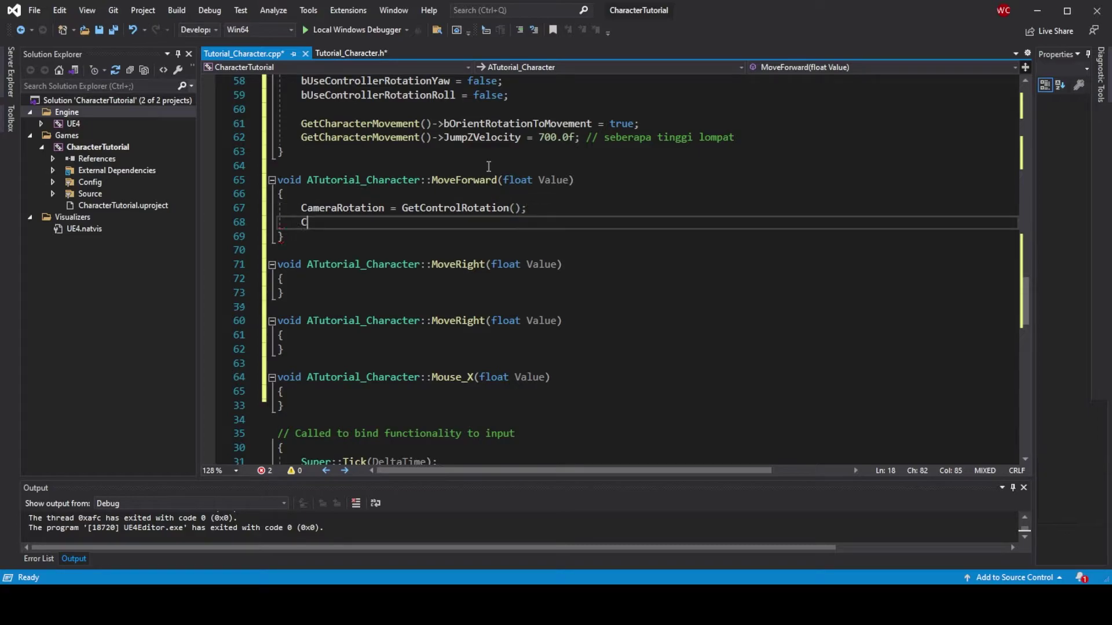
pyautogui.write('ameraRotation ')
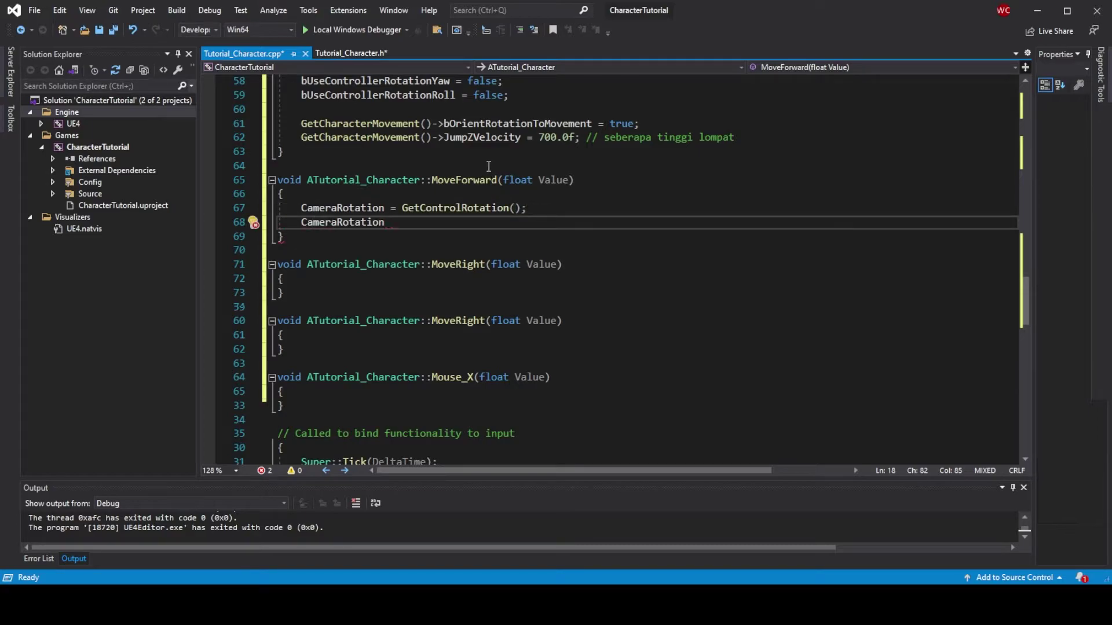
pyautogui.write('.Pitch')
pyautogui.press('Return')
pyautogui.press('Up')
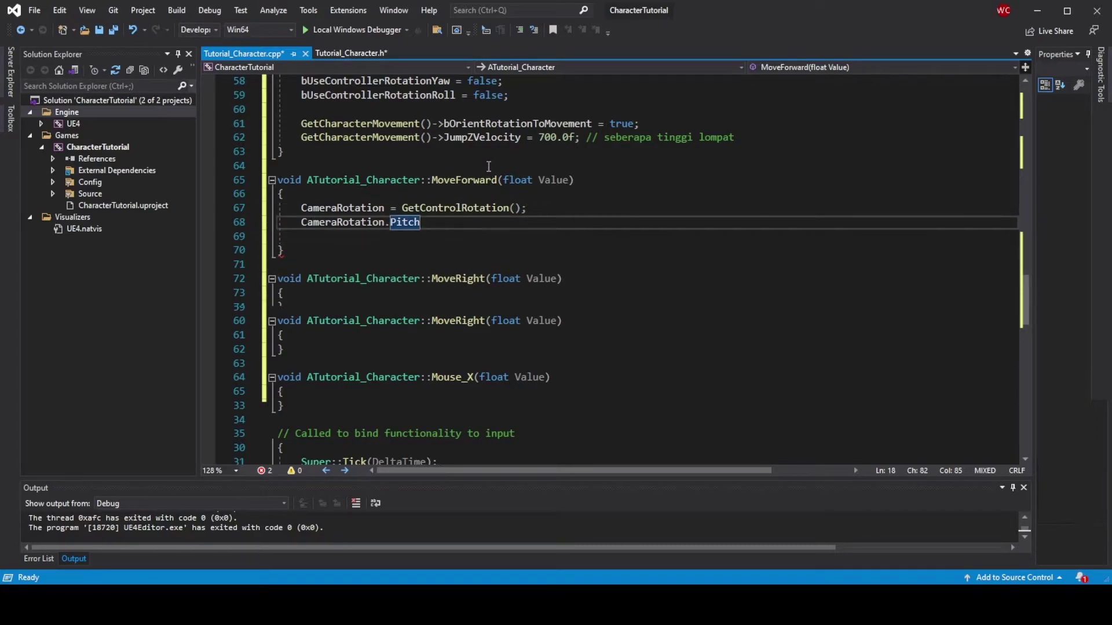
pyautogui.write(' = 0.0f;')
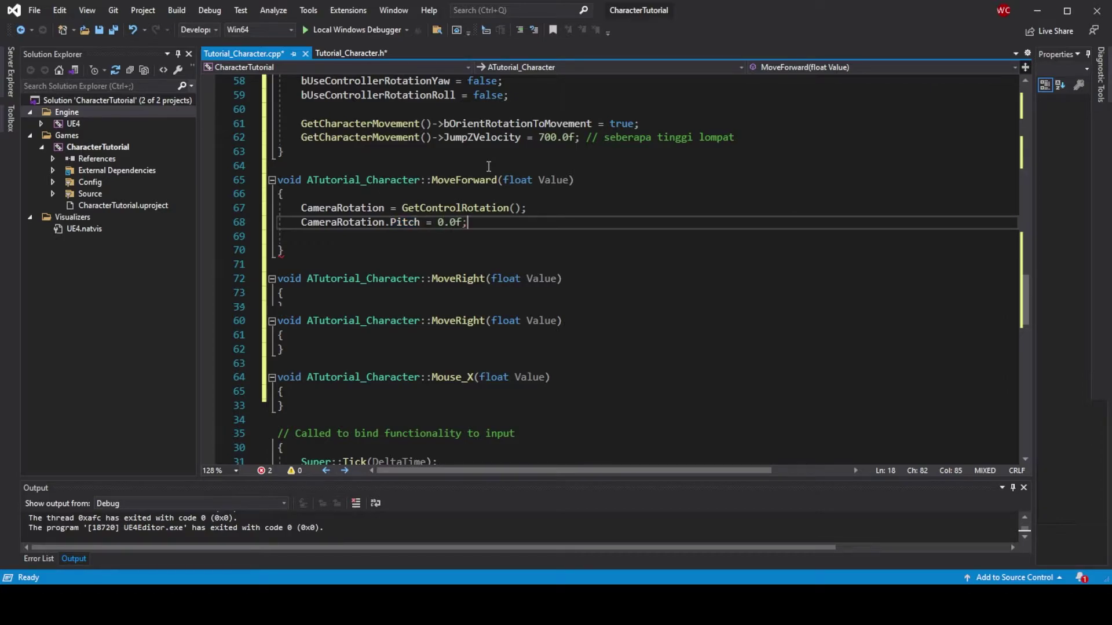
# Set MoveDirection = CameraRotation.Vector() and call AddInputVector(MoveDirection * Value), then copy the movement code
pyautogui.press('Return')
pyautogui.write('MoveDirection')
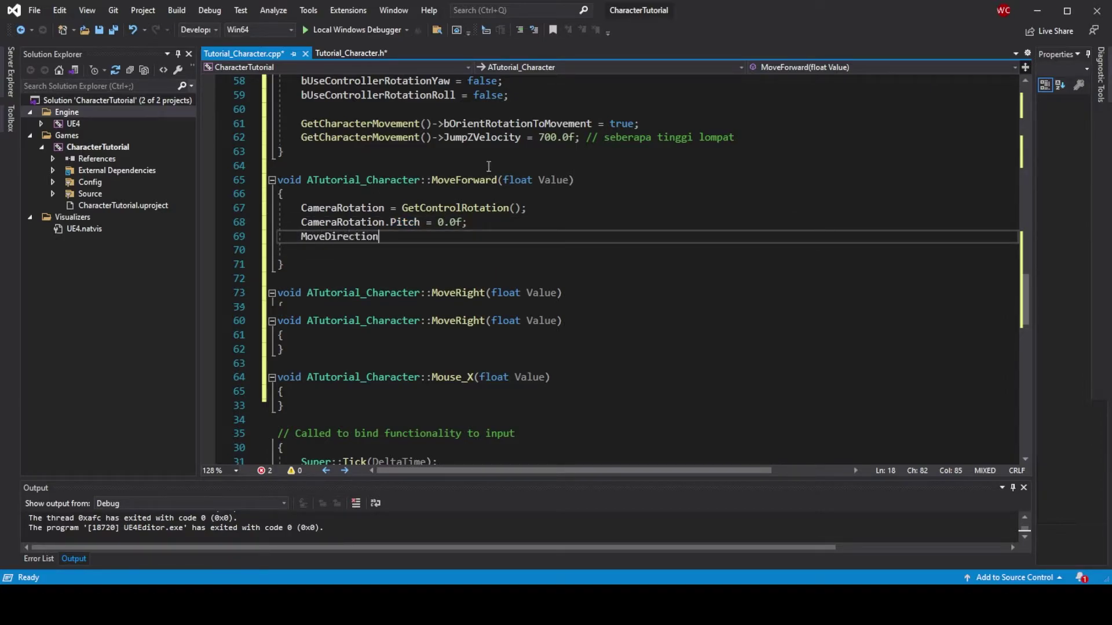
pyautogui.scroll(-2, 489, 167)
pyautogui.write(' = Ca')
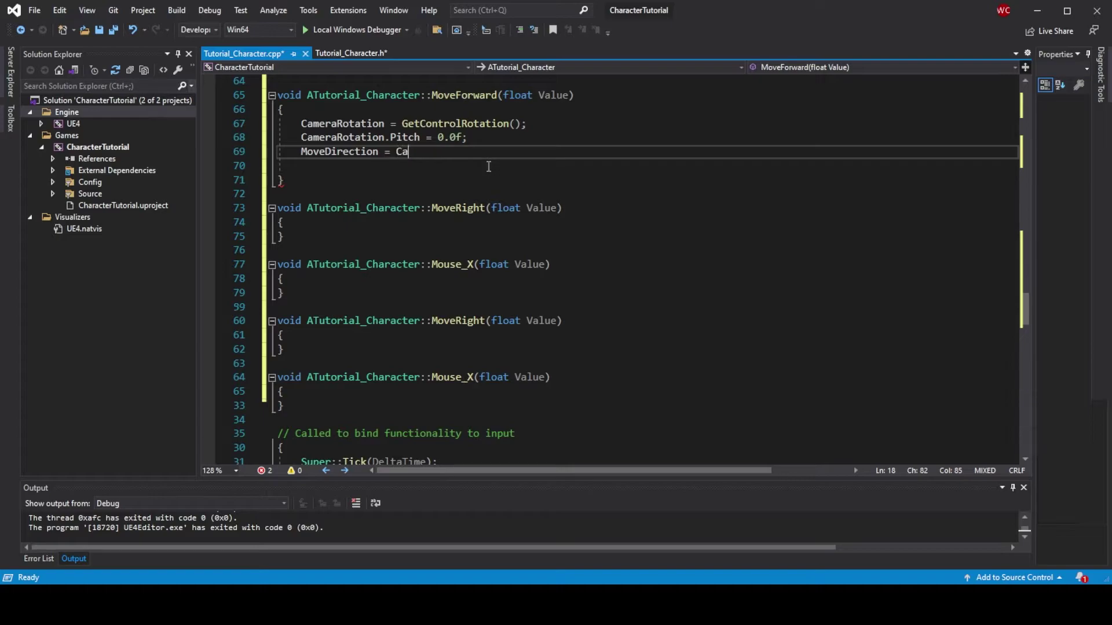
pyautogui.write('meraRotation.V')
pyautogui.write('ector();')
pyautogui.press('Return')
pyautogui.press('Return')
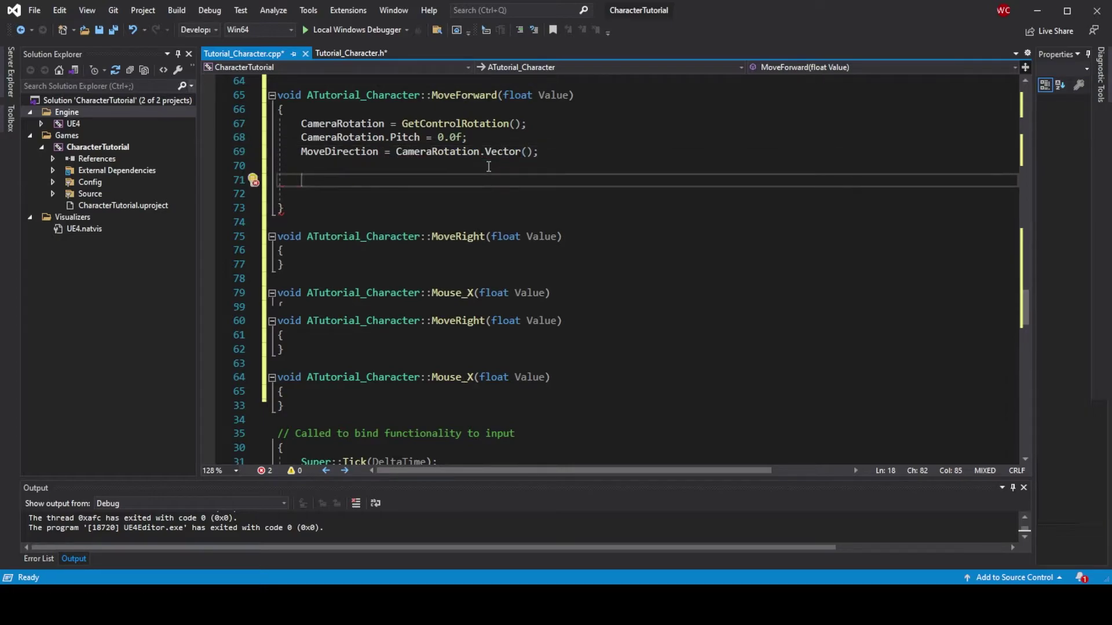
pyautogui.write('GetCharac')
pyautogui.press('Tab')
pyautogui.write('()->')
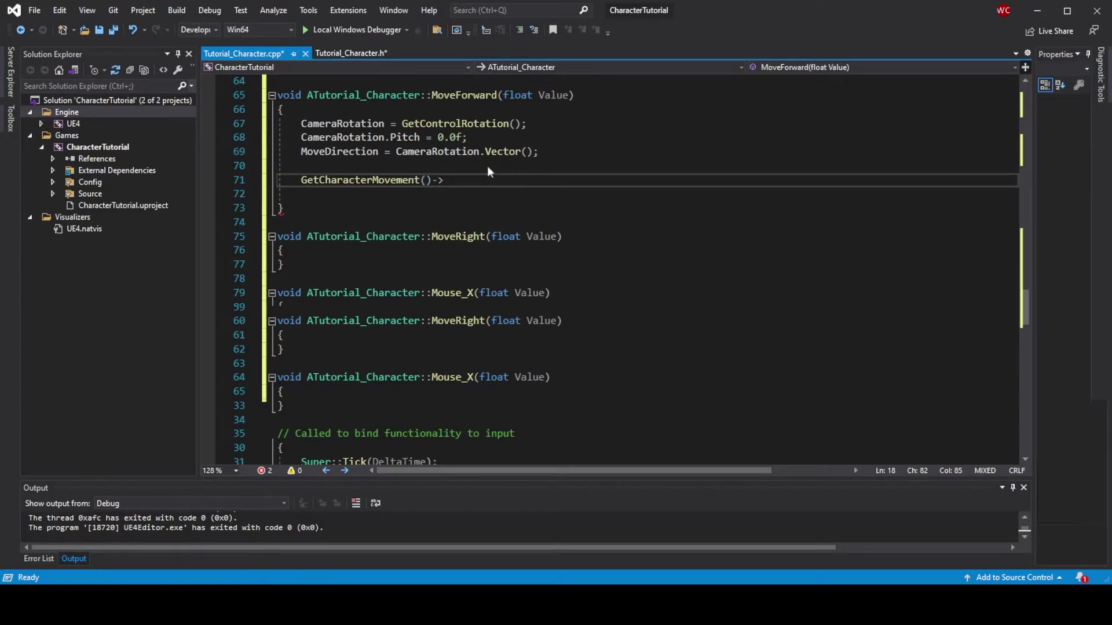
pyautogui.write('AddInputVector(')
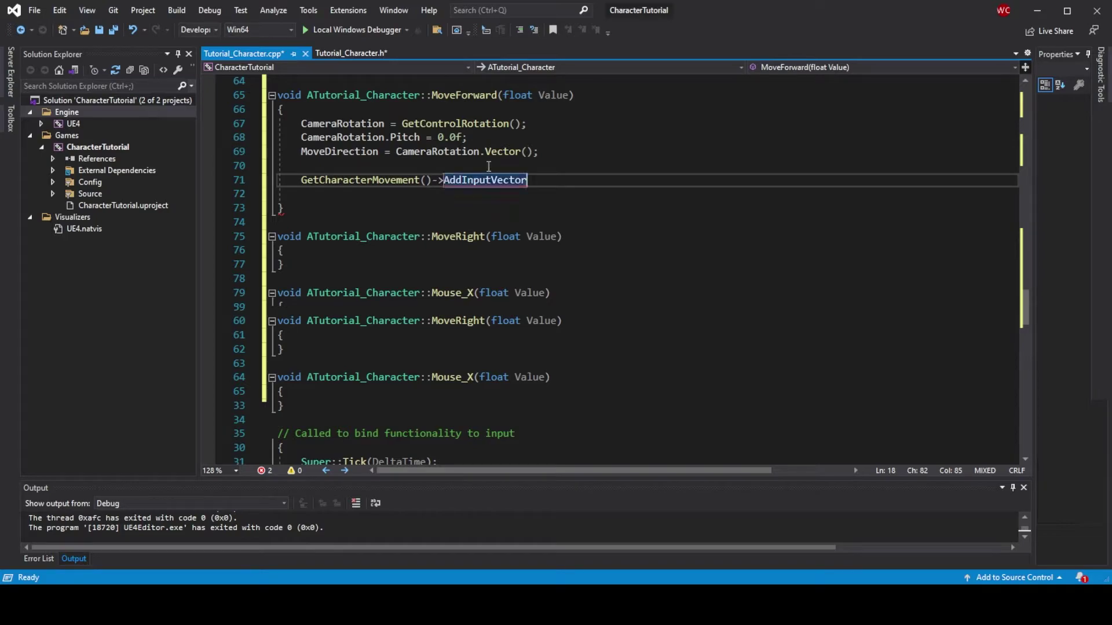
pyautogui.write('Move')
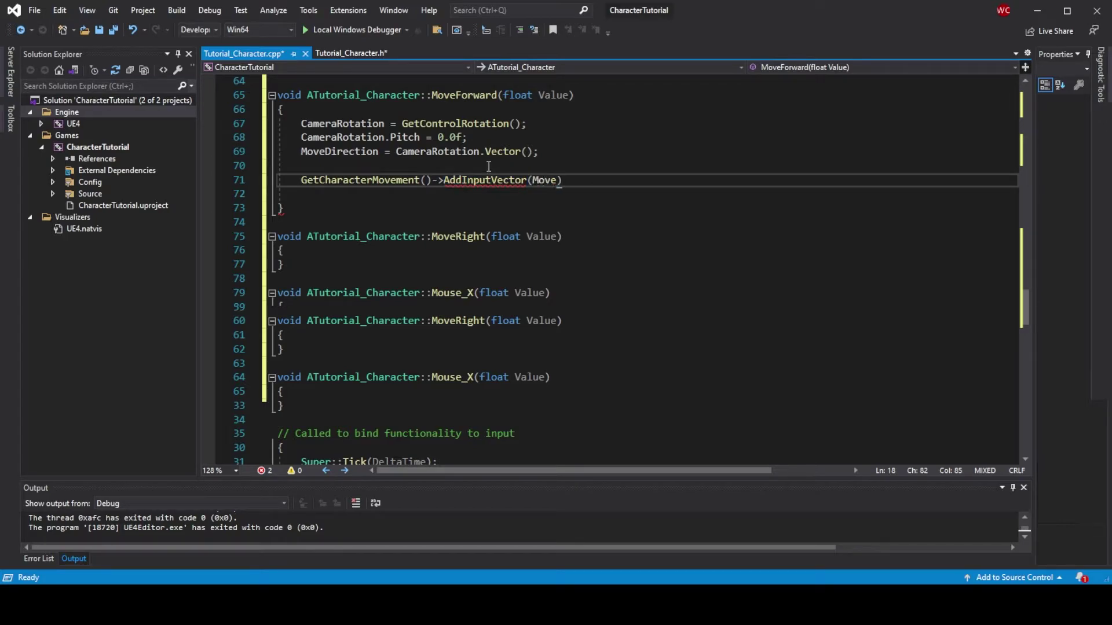
pyautogui.write('Direction * ')
pyautogui.write('Value);')
pyautogui.scroll(-1, 487, 166)
pyautogui.scroll(1, 487, 167)
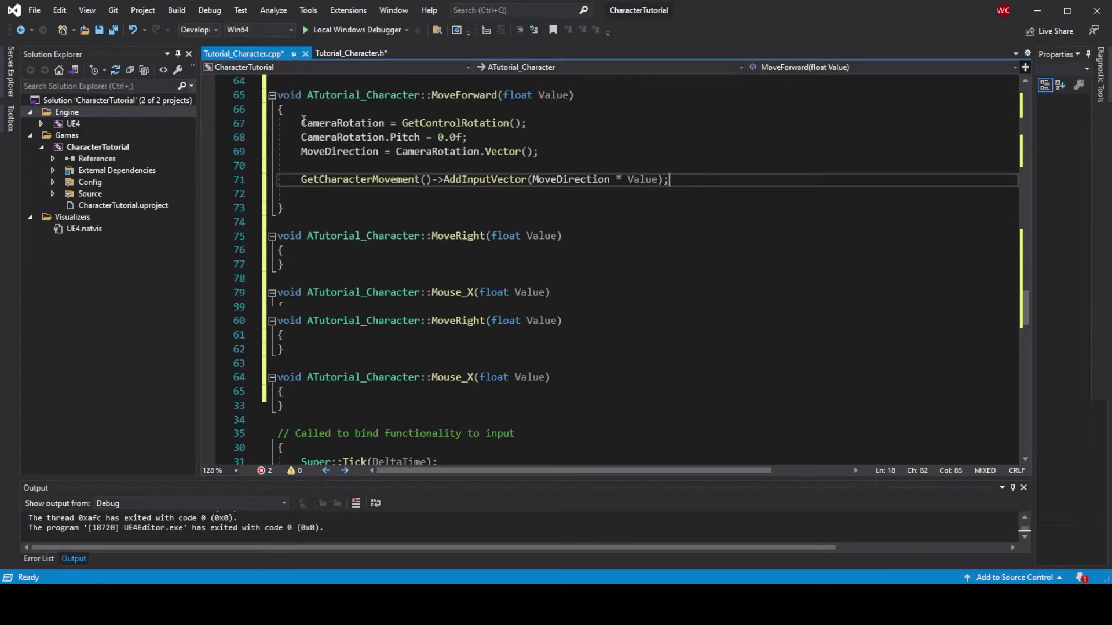
pyautogui.moveTo(300, 123); pyautogui.dragTo(669, 179)
pyautogui.hotkey('ctrl', 'c')
pyautogui.click(350, 136)
# Paste the movement code into MoveRight, using RotateVector(FVector::RightVector) for the direction
pyautogui.scroll(-3, 309, 85)
pyautogui.click(409, 125)
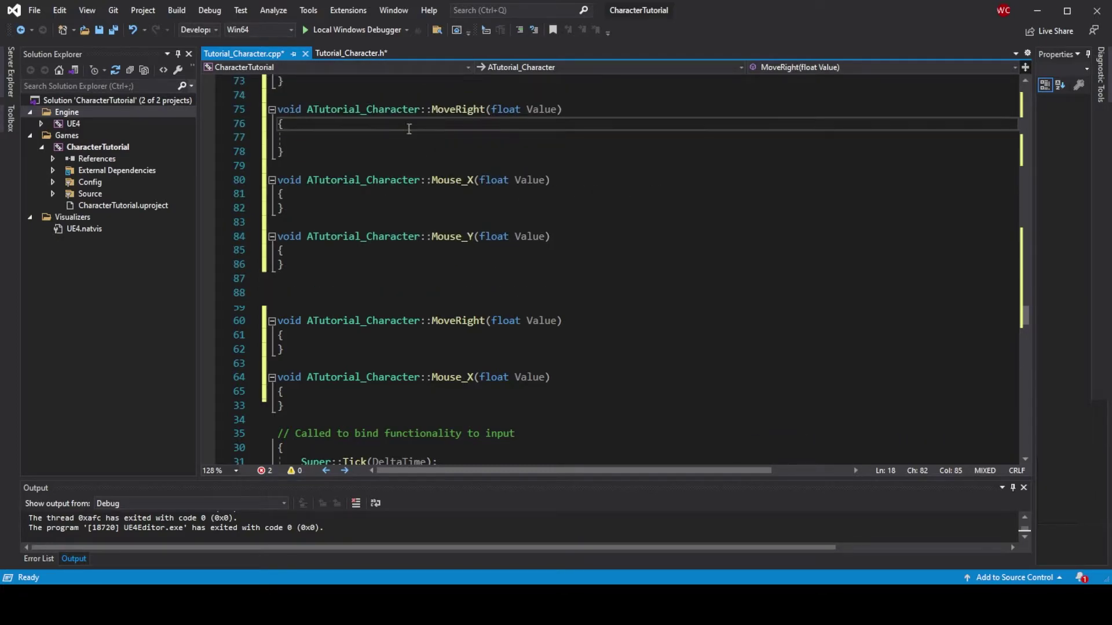
pyautogui.press('Return')
pyautogui.hotkey('ctrl', 'v')
pyautogui.click(498, 167)
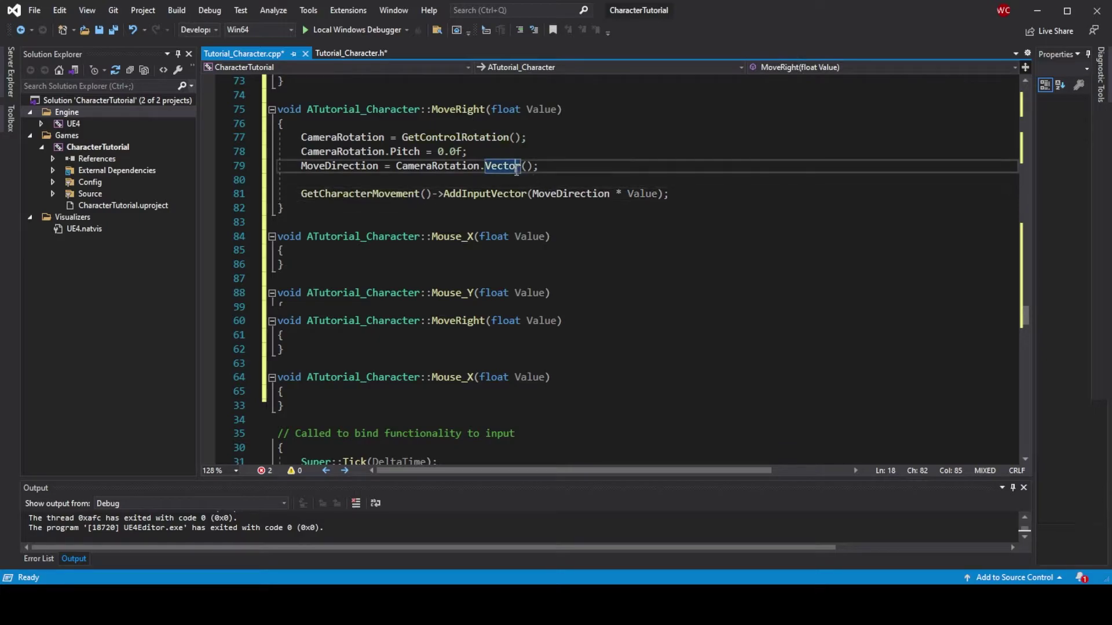
pyautogui.click(533, 194)
pyautogui.click(498, 167)
pyautogui.write('Rotate')
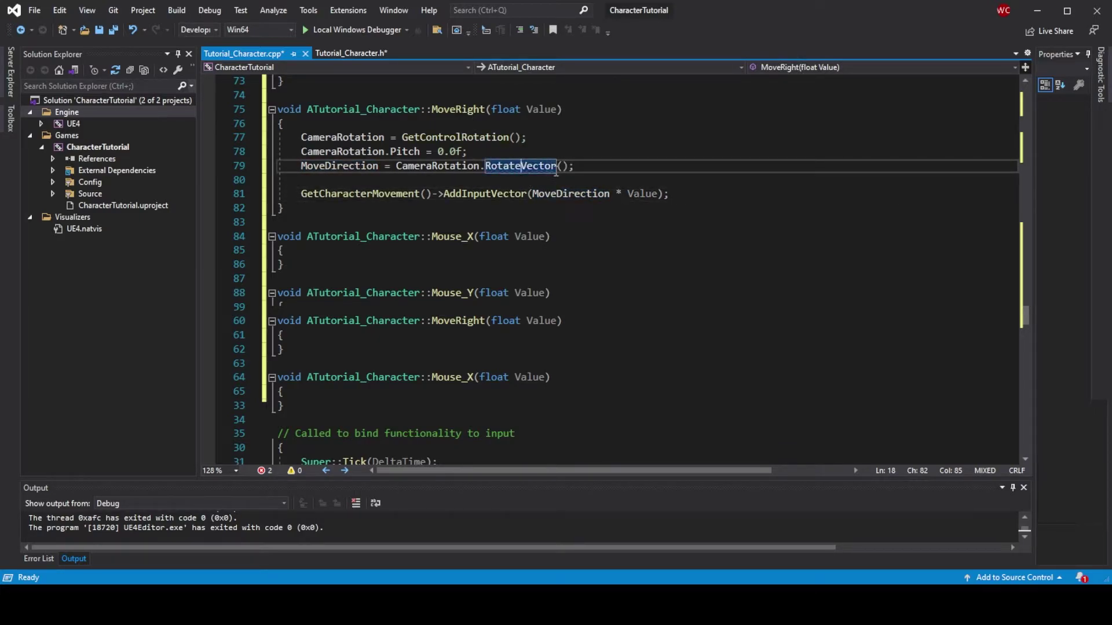
pyautogui.press('Right')
pyautogui.write('FVe')
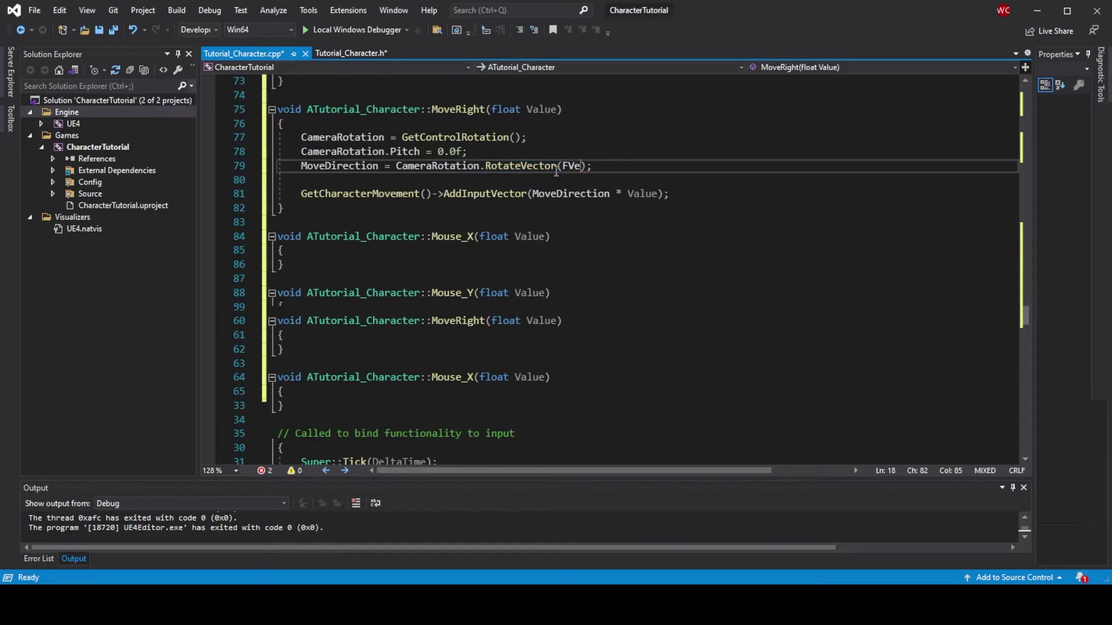
pyautogui.write('ctor::Right')
pyautogui.write('Vector')
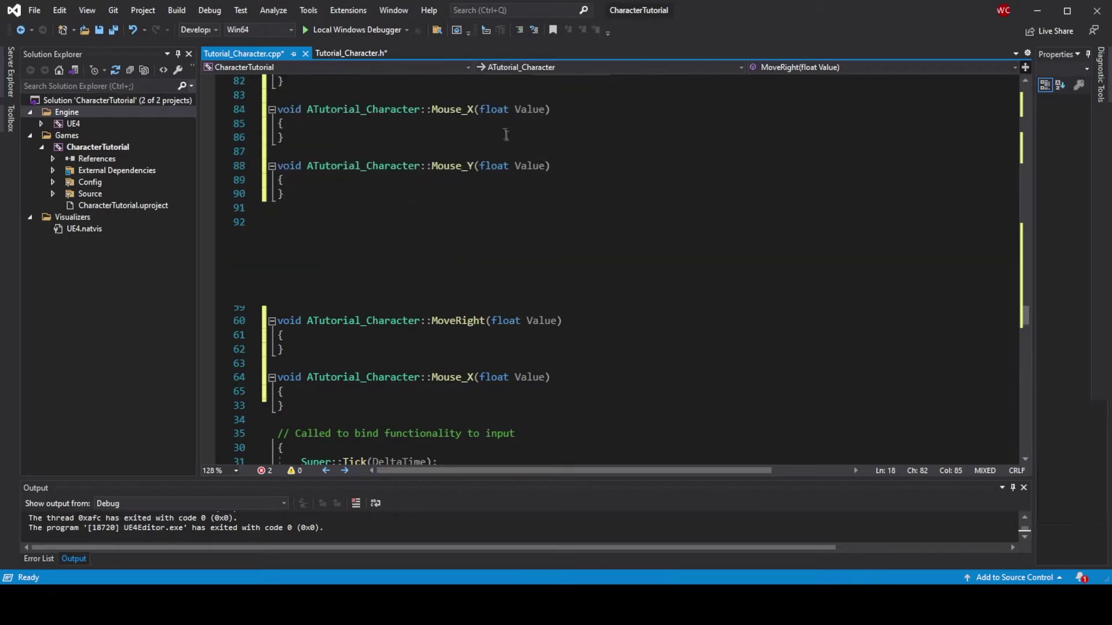
# In Mouse_X, compute Input = Value * 100.0f * GetDeltaSeconds() and pass it to AddControllerYawInput
pyautogui.press('Return')
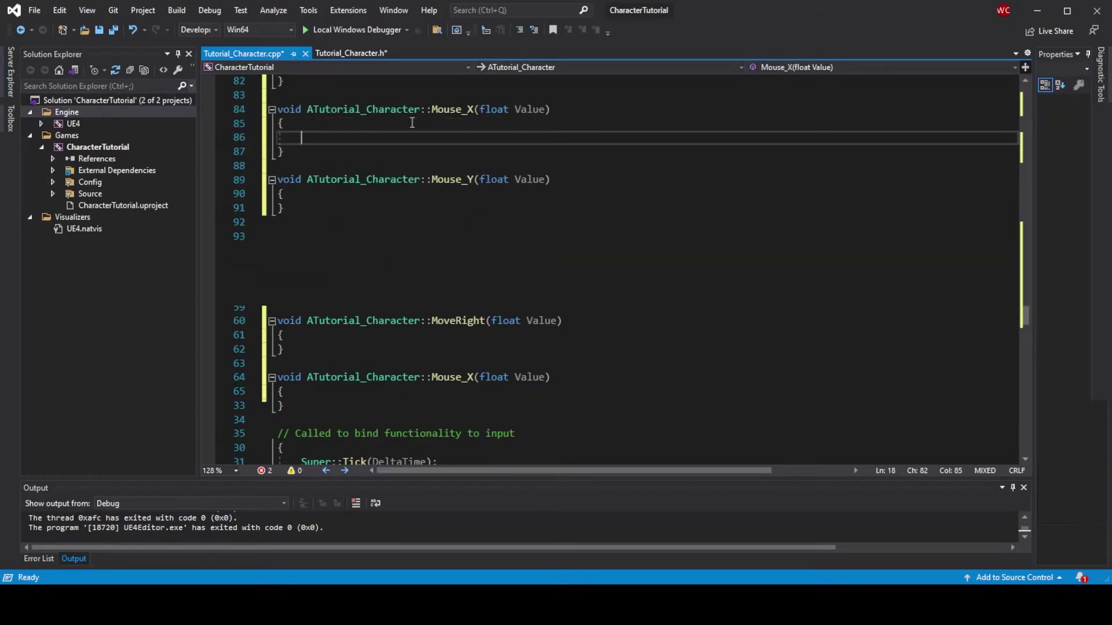
pyautogui.write('float ')
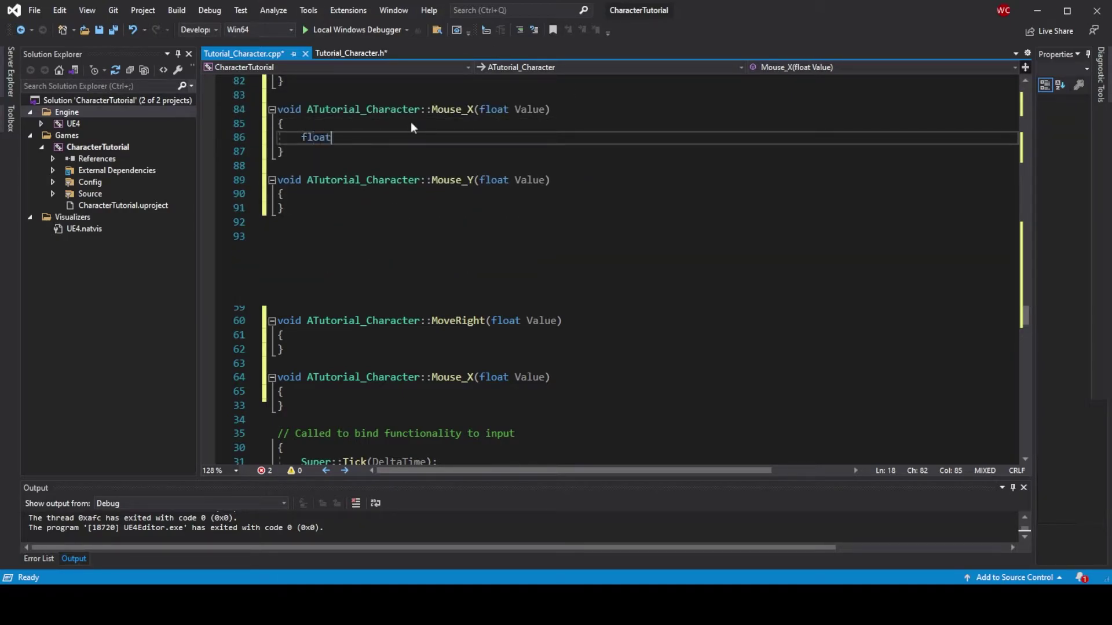
pyautogui.write('Input = Val')
pyautogui.write('ue* 100.0f*GetWo')
pyautogui.write('rld()->DeltaSe')
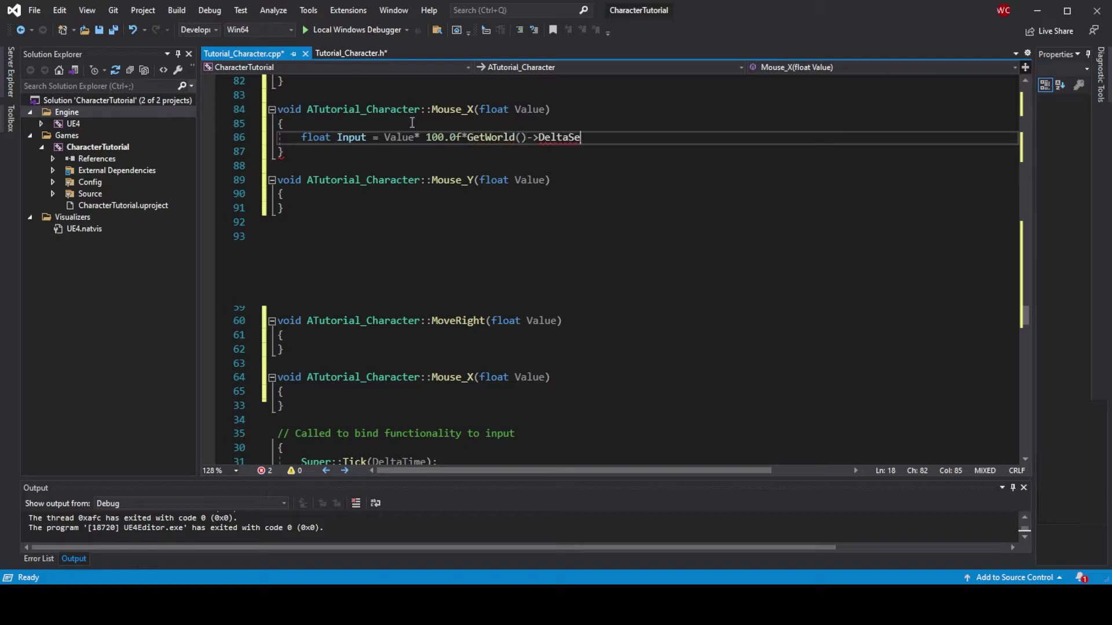
pyautogui.press('Tab')
pyautogui.write('();')
pyautogui.press('Return')
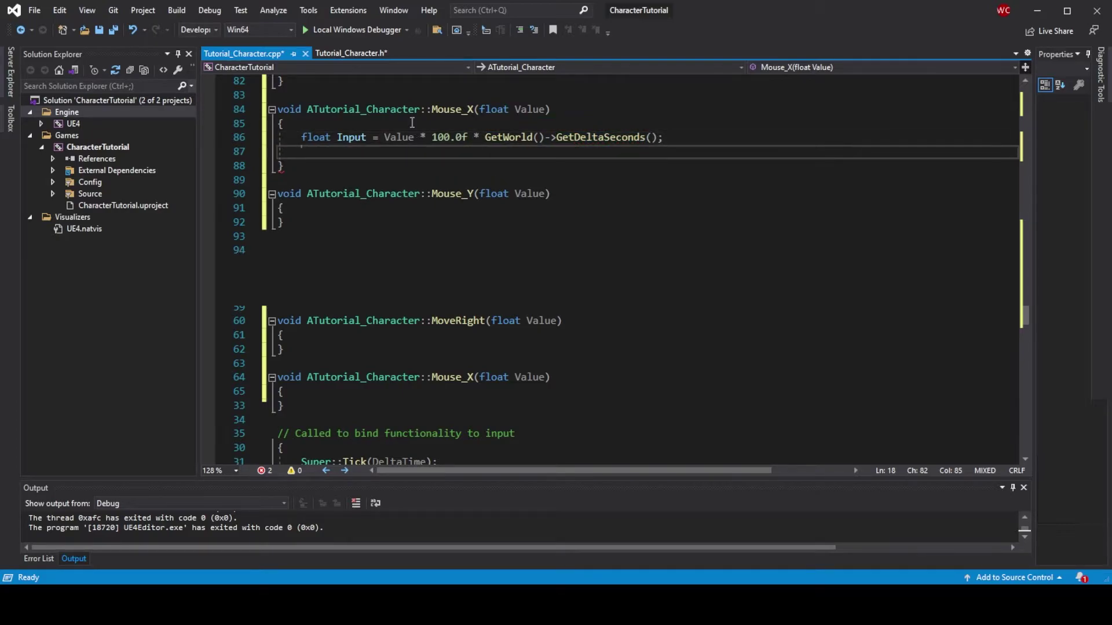
pyautogui.write('AddControl')
pyautogui.write('le')
pyautogui.press('Tab')
pyautogui.write('(In')
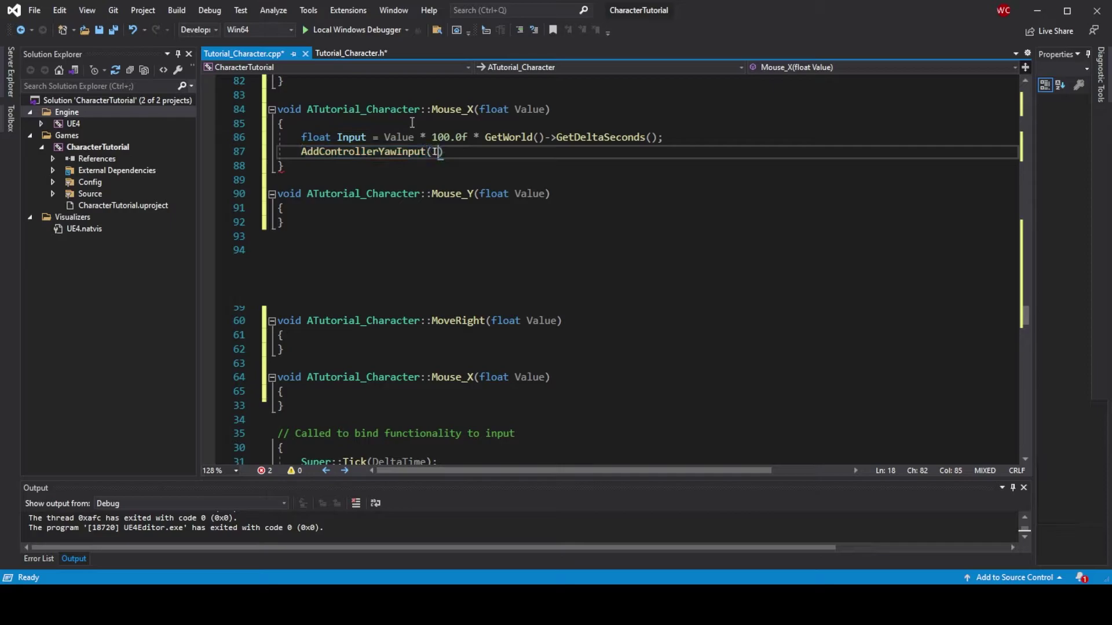
pyautogui.write('put')
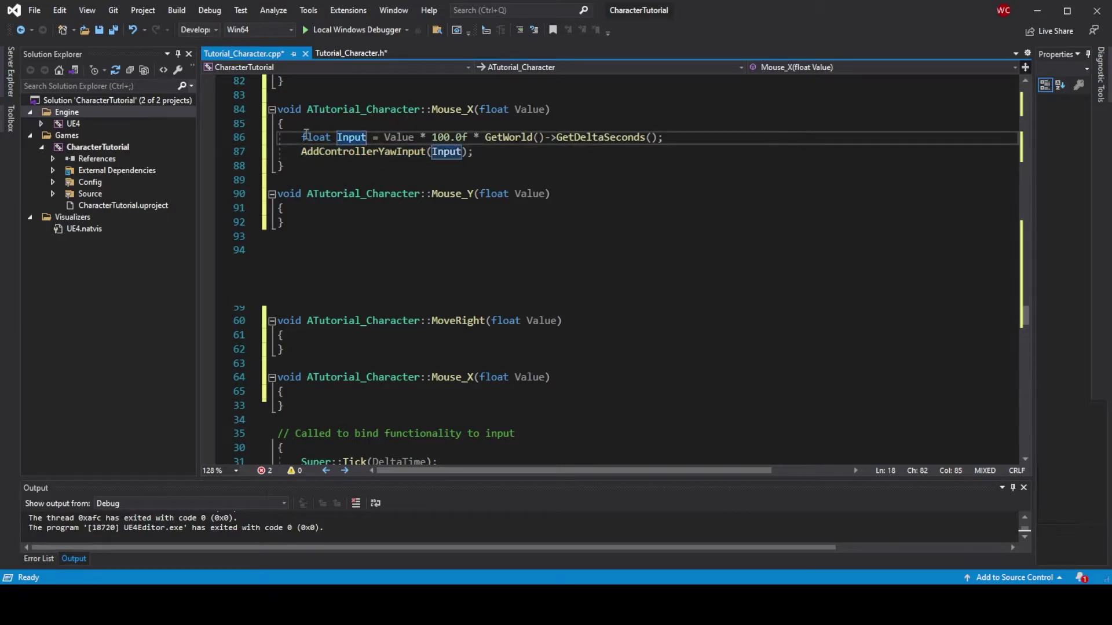
# Copy the Mouse_X lines into Mouse_Y, changing the call to AddControllerPitchInput
pyautogui.moveTo(300, 138); pyautogui.dragTo(524, 152)
pyautogui.hotkey('ctrl', 'c')
pyautogui.scroll(-1, 368, 159)
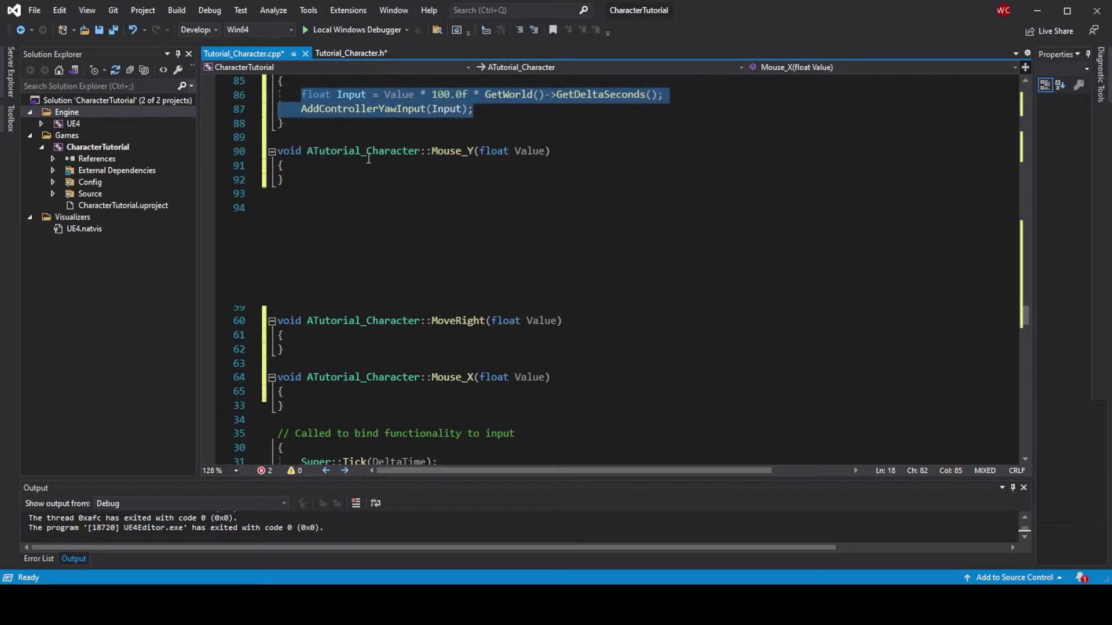
pyautogui.click(337, 170)
pyautogui.press('Return')
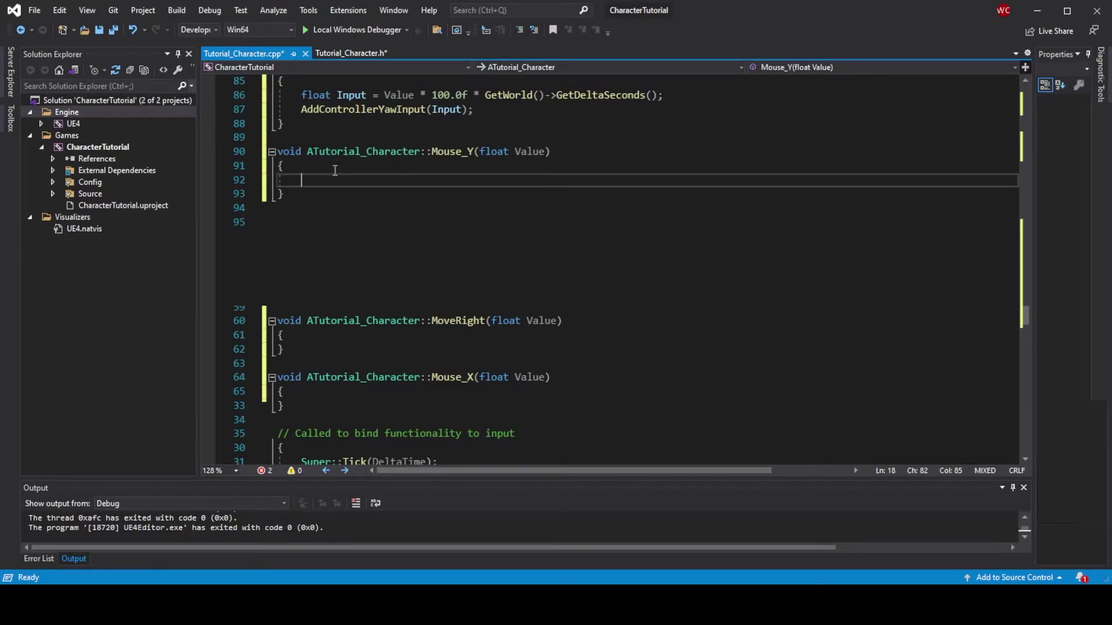
pyautogui.hotkey('ctrl', 'v')
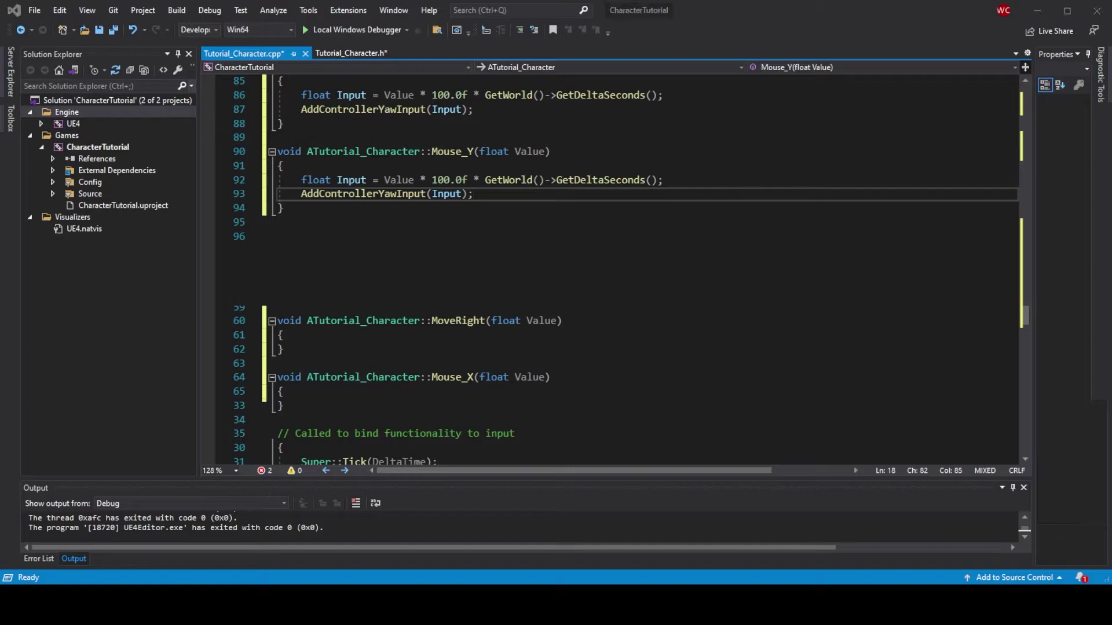
pyautogui.click(396, 194)
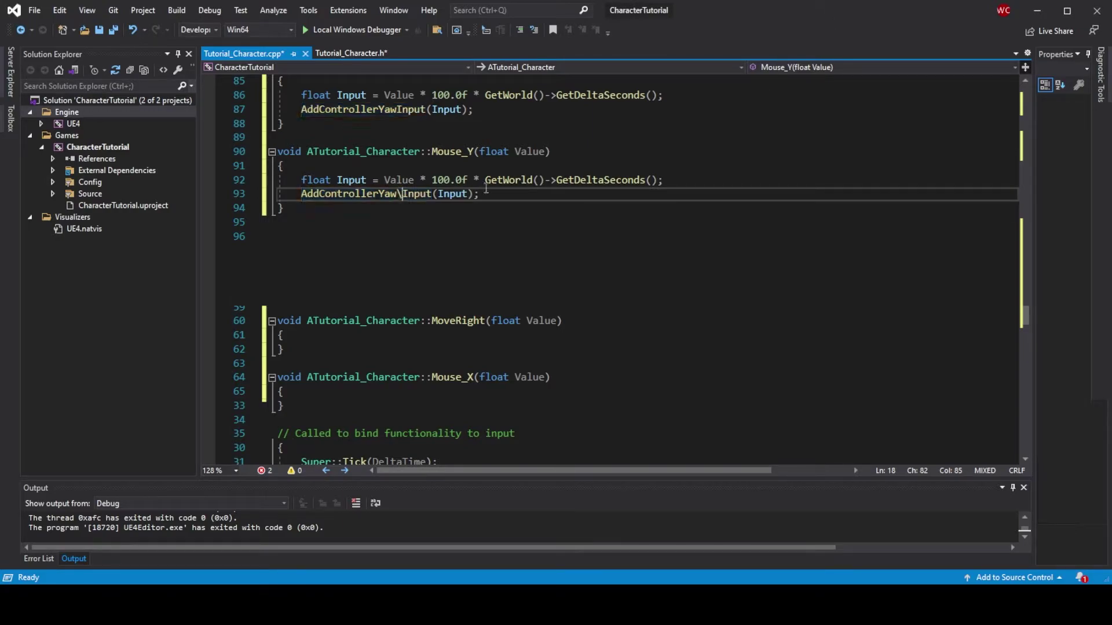
pyautogui.press('BackSpace')
pyautogui.press('BackSpace')
pyautogui.press('BackSpace')
pyautogui.write('Pt')
pyautogui.hotkey('ctrl', 'space')
pyautogui.press('Return')
pyautogui.click(626, 217)
pyautogui.scroll(-2, 598, 190)
pyautogui.scroll(3, 598, 190)
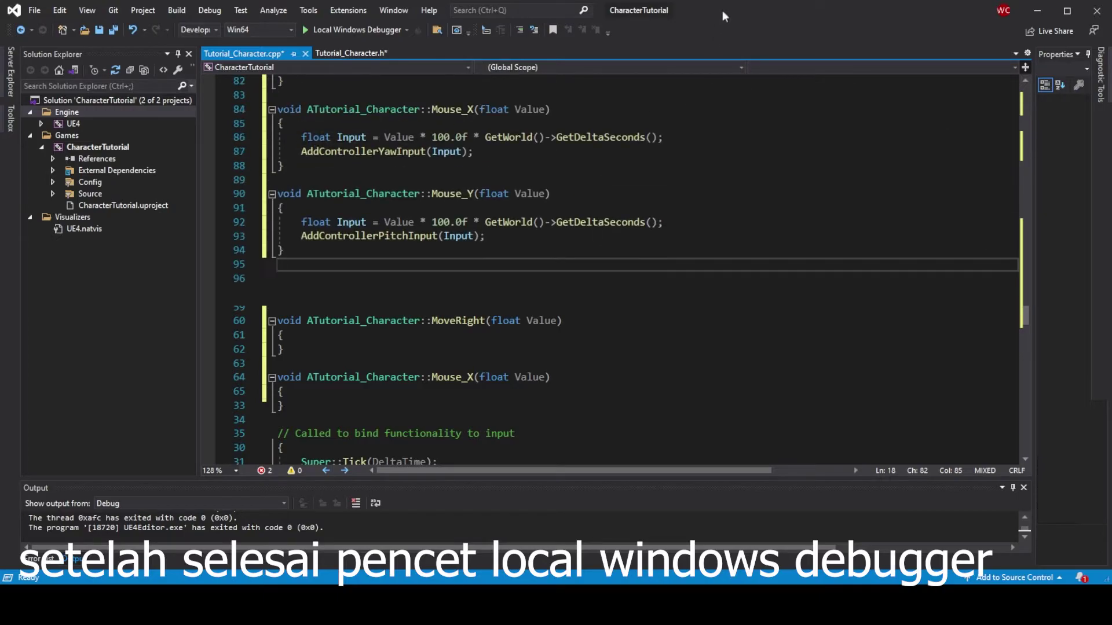
# Build the character code with F5 and enlarge the build output panel
pyautogui.press('F5')
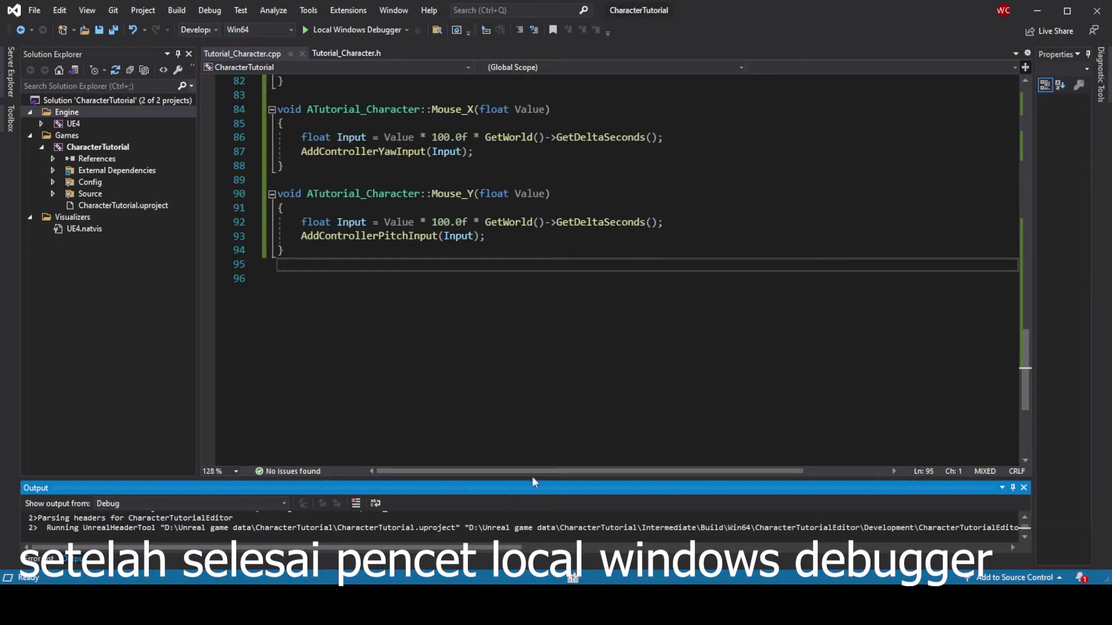
pyautogui.moveTo(549, 482); pyautogui.dragTo(549, 386)
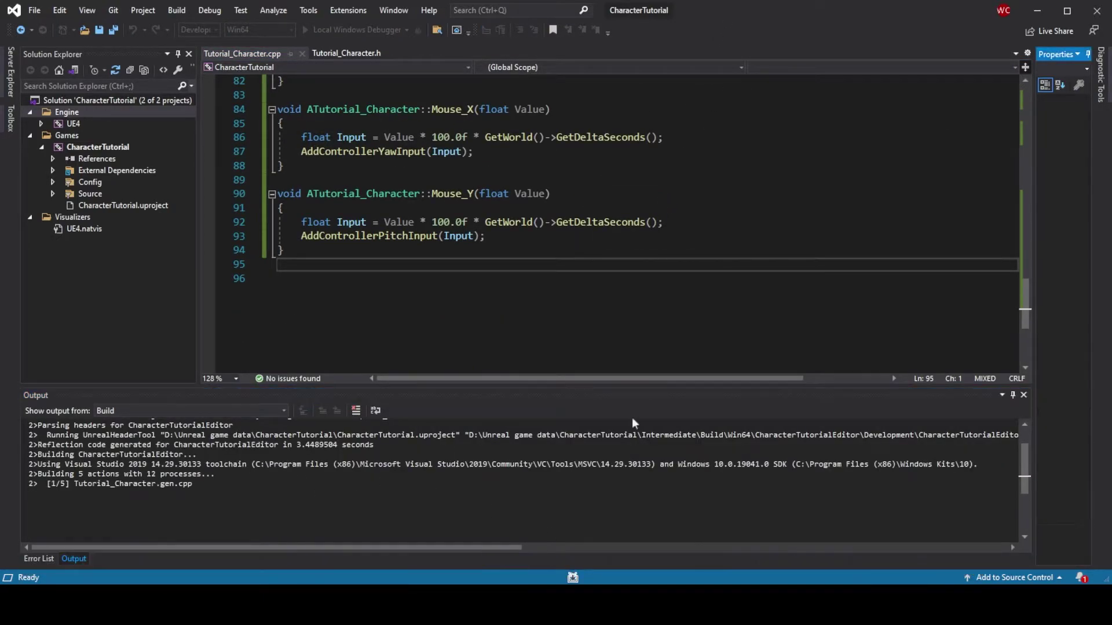
pyautogui.scroll(1, 206, 523)
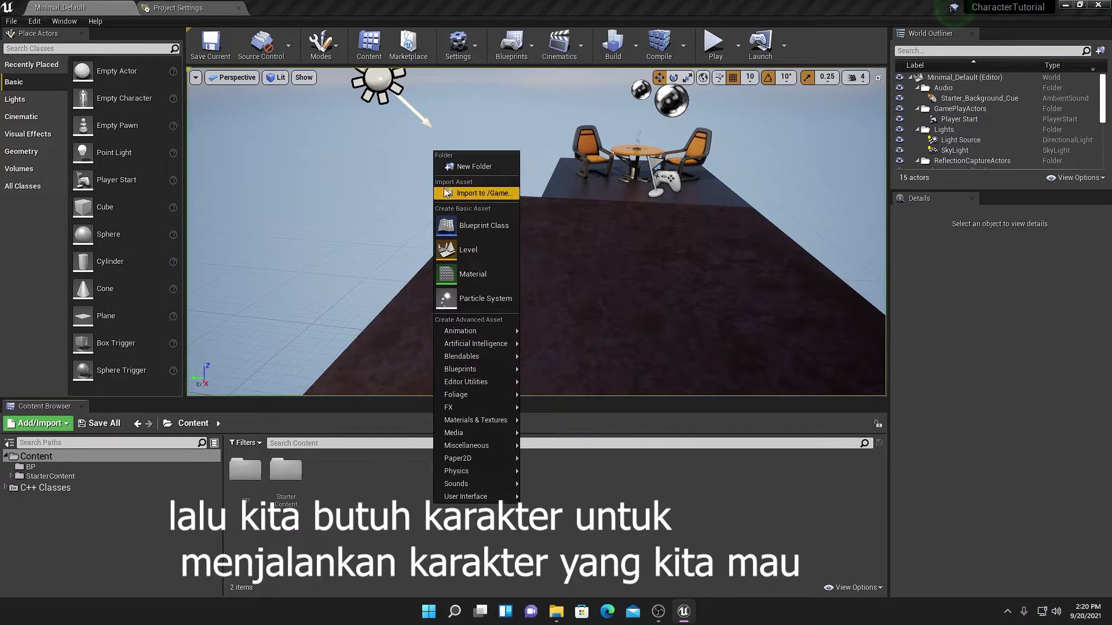
# Create a Meshes folder in the Unreal Content Browser and return to Mixamo
pyautogui.click(462, 161)
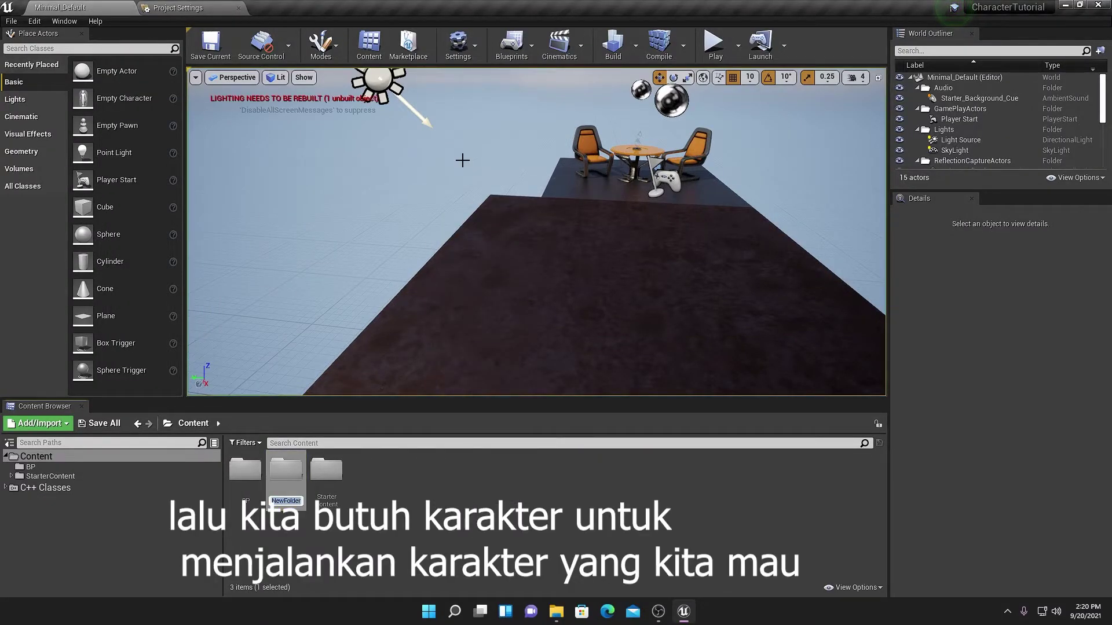
pyautogui.write('Meshes')
pyautogui.press('Return')
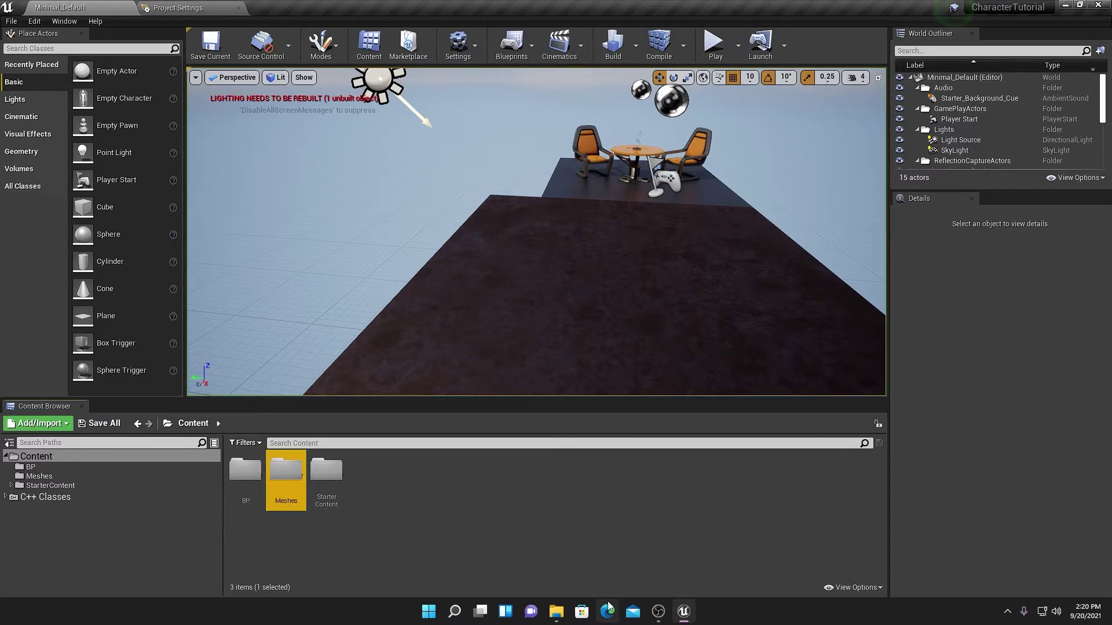
pyautogui.click(607, 609)
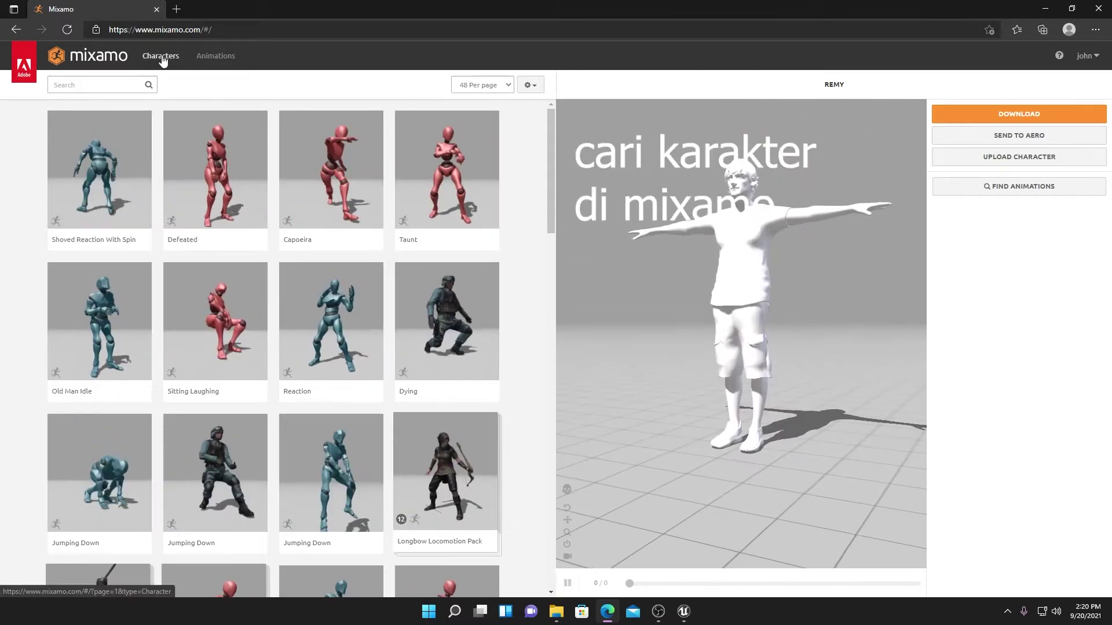
# Pick Vampire A Lusth from Mixamo's Characters list and use it as the character
pyautogui.click(162, 60)
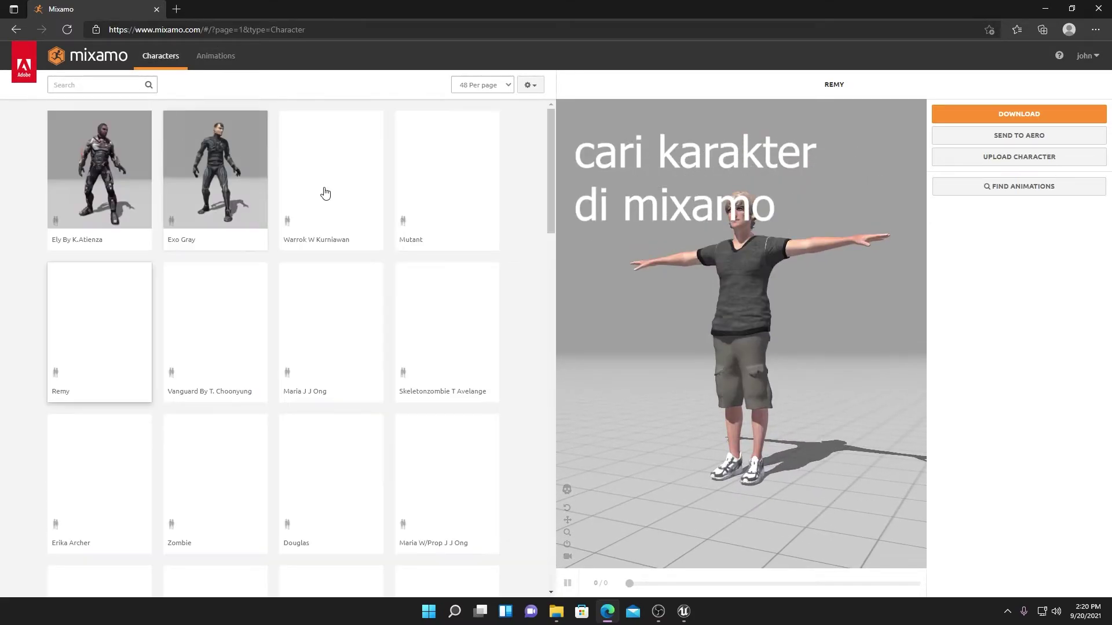
pyautogui.scroll(-3, 331, 353)
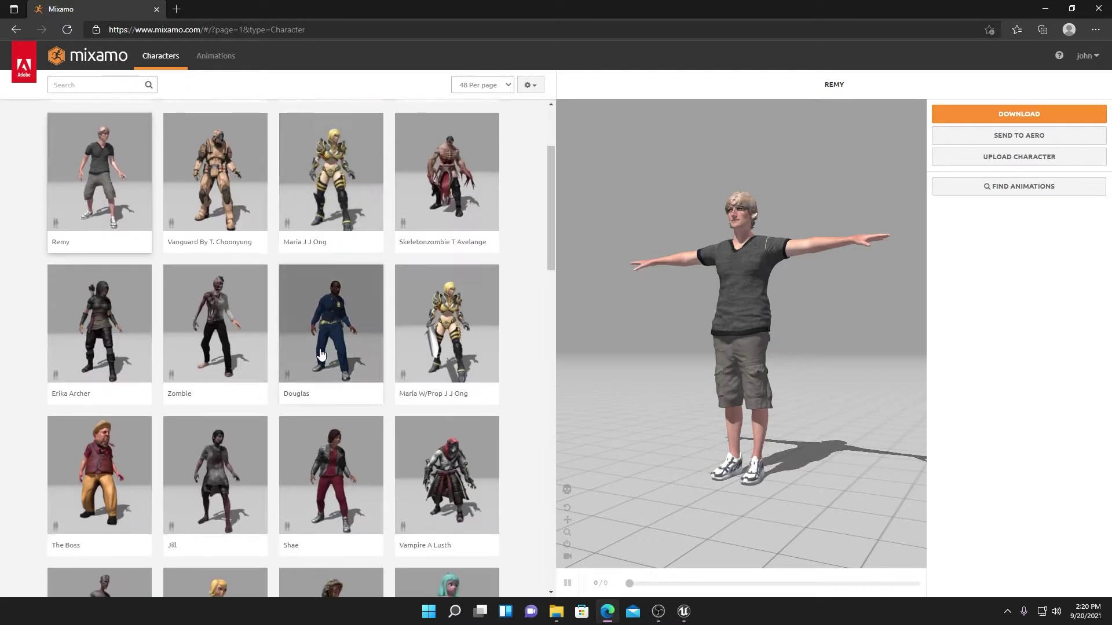
pyautogui.scroll(-3, 371, 354)
pyautogui.scroll(-2, 391, 361)
pyautogui.click(475, 255)
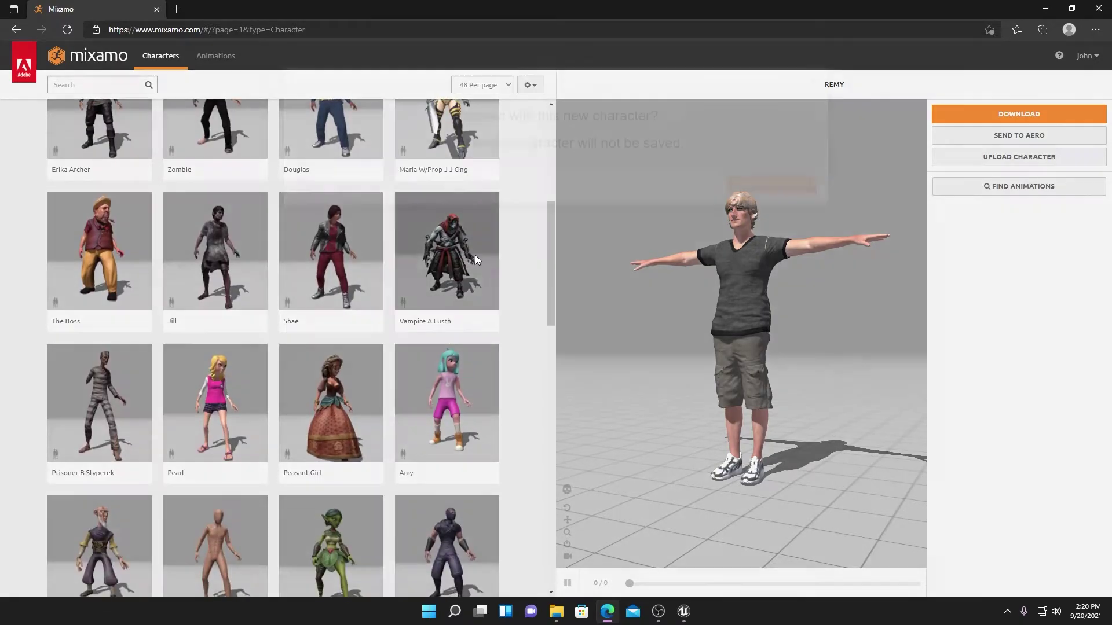
pyautogui.click(745, 215)
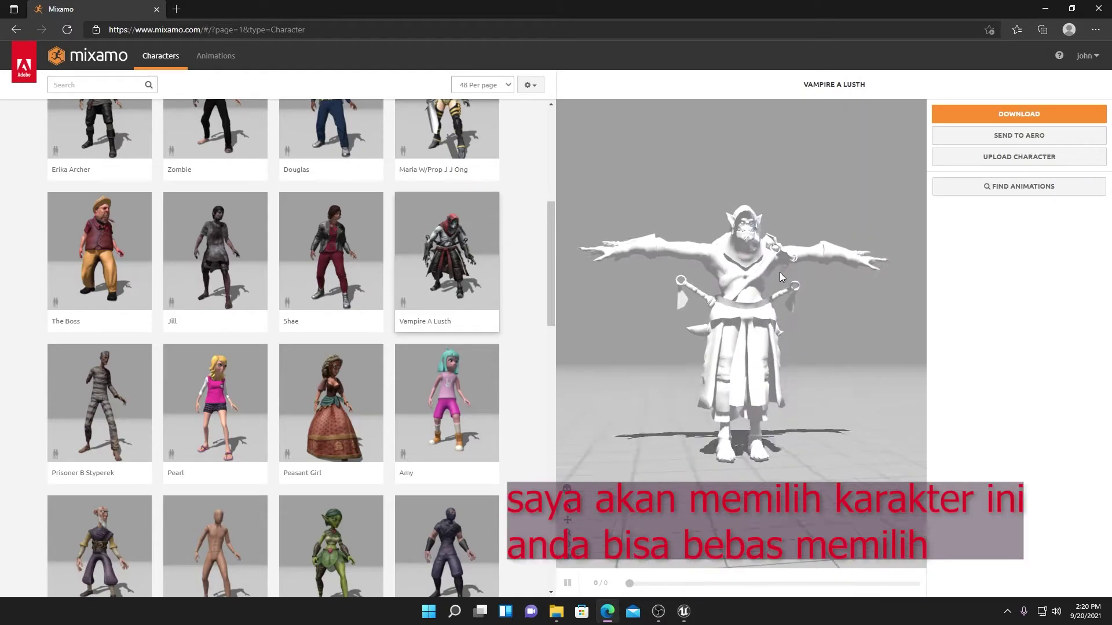
# Download the Vampire A Lusth character FBX, then search Mixamo animations for 'run'
pyautogui.click(1019, 115)
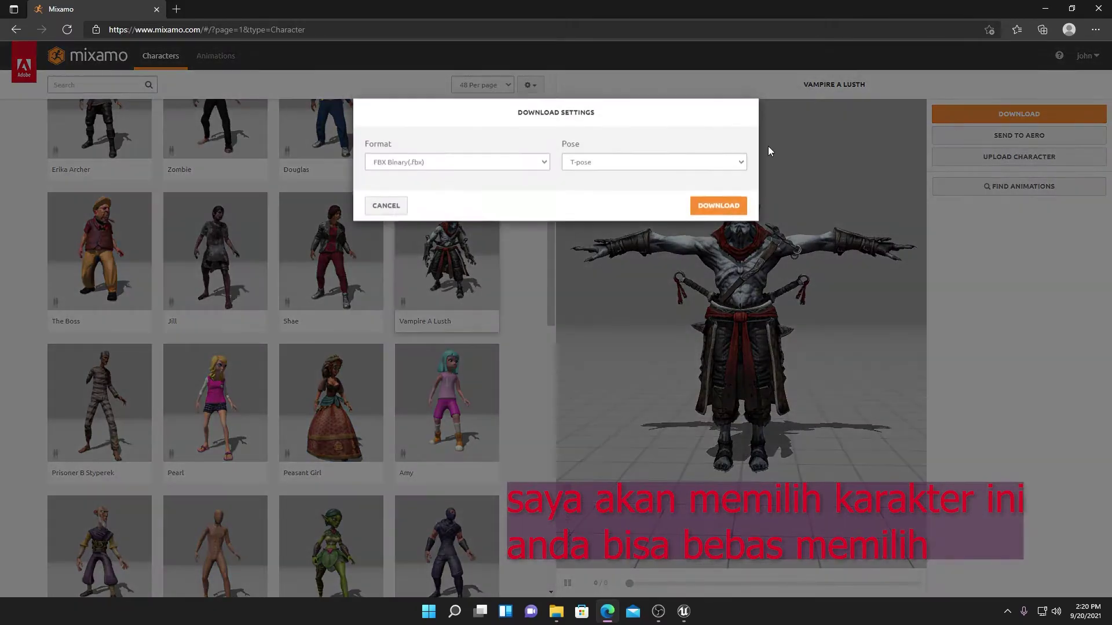
pyautogui.click(738, 206)
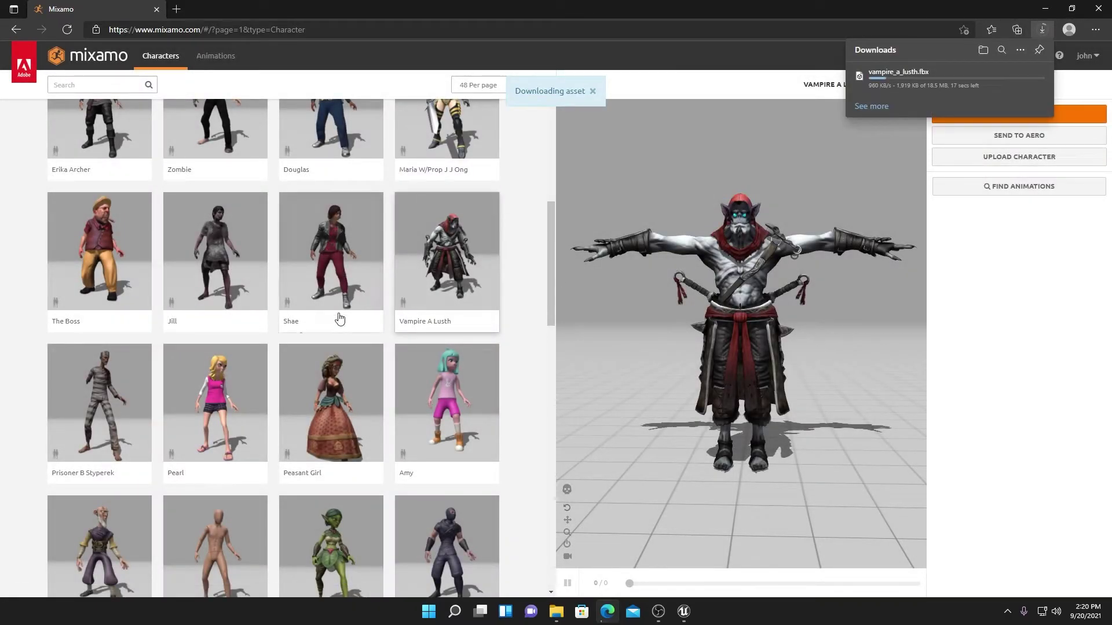
pyautogui.click(216, 55)
pyautogui.click(94, 81)
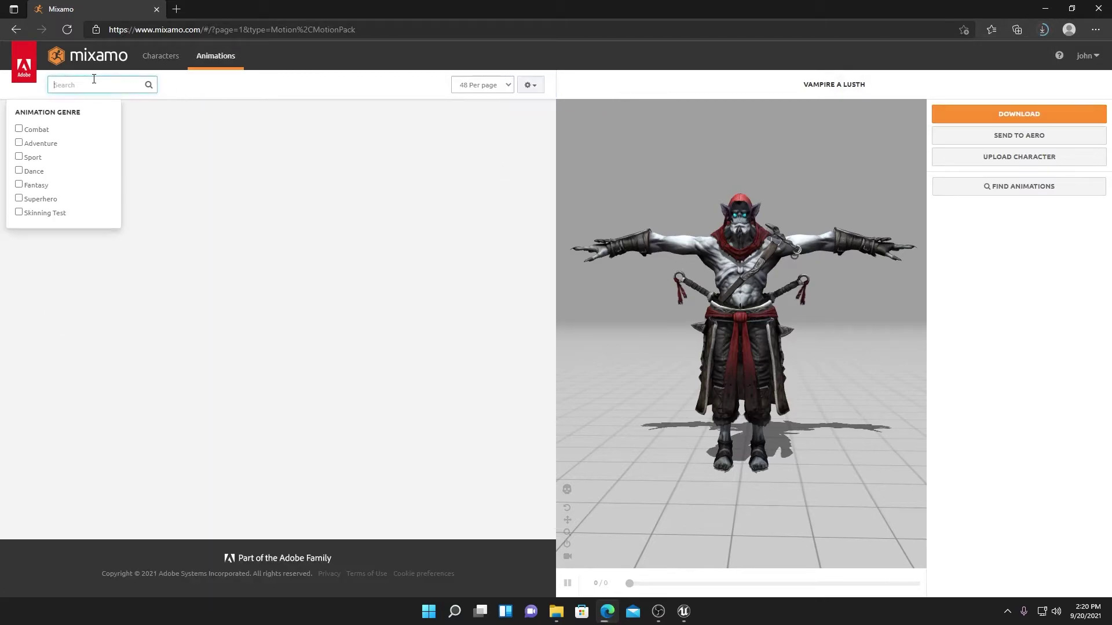
pyautogui.write('run')
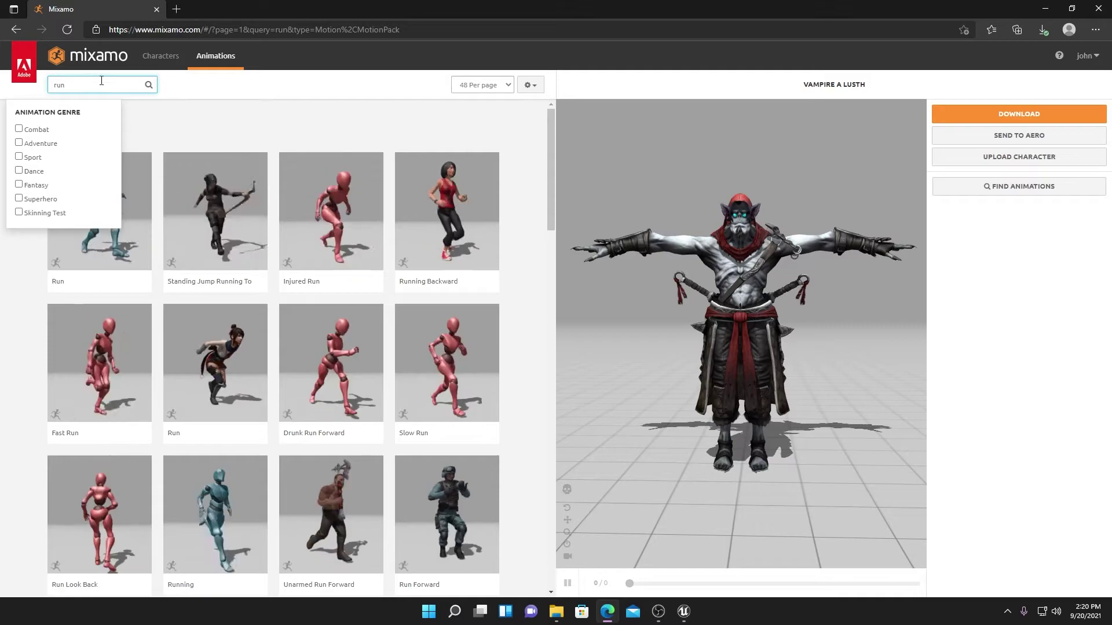
# Apply the Zombie Run animation to the vampire with In Place enabled
pyautogui.scroll(-3, 383, 428)
pyautogui.scroll(-3, 359, 443)
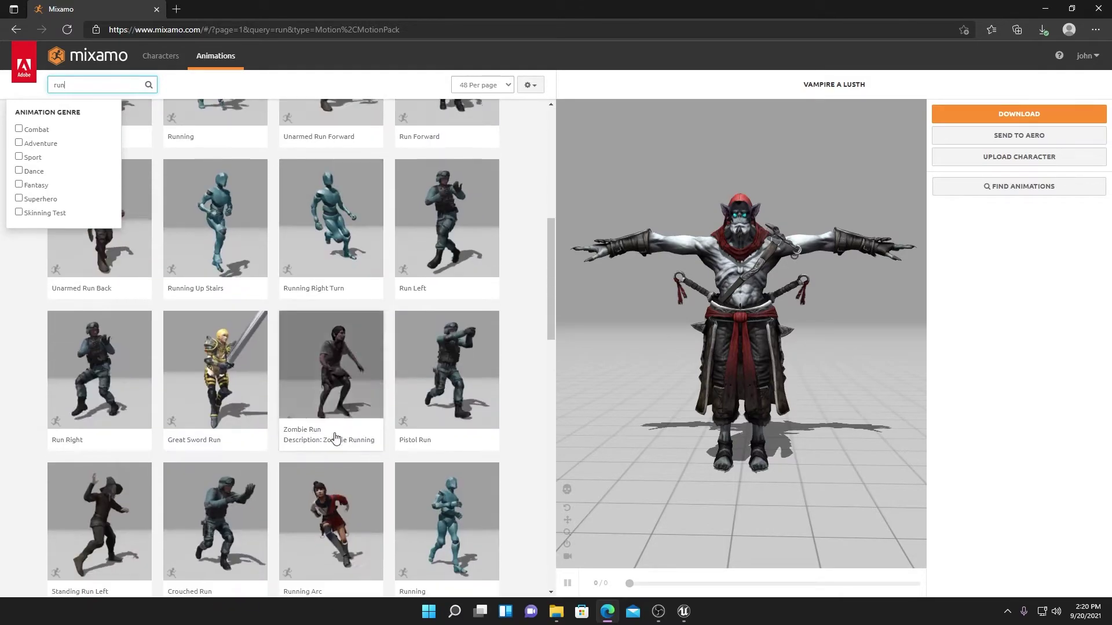
pyautogui.click(335, 437)
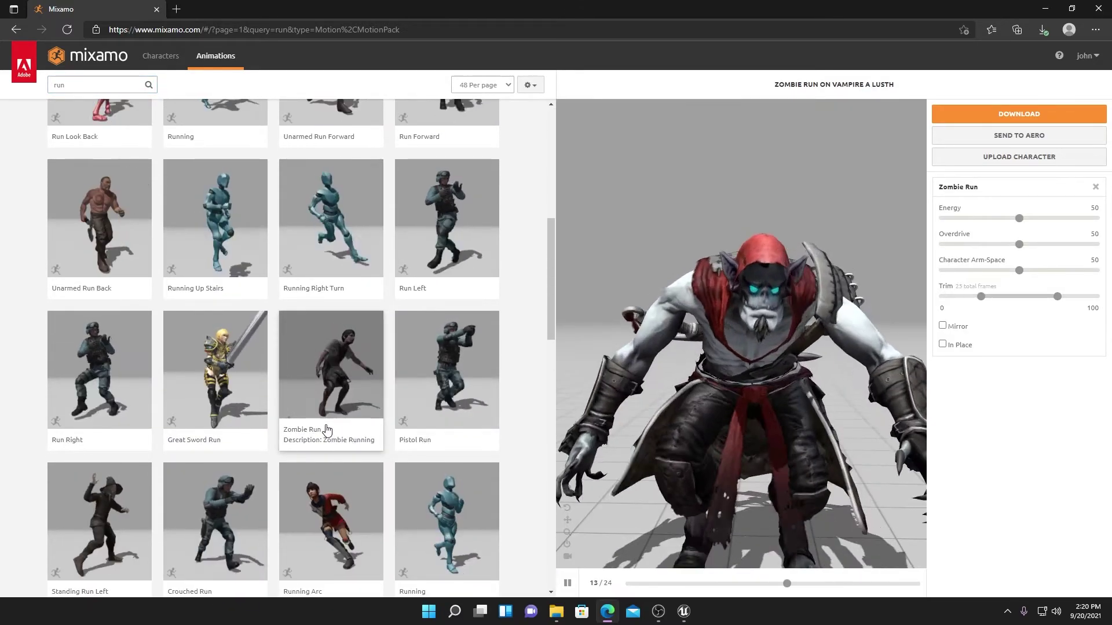
pyautogui.click(949, 346)
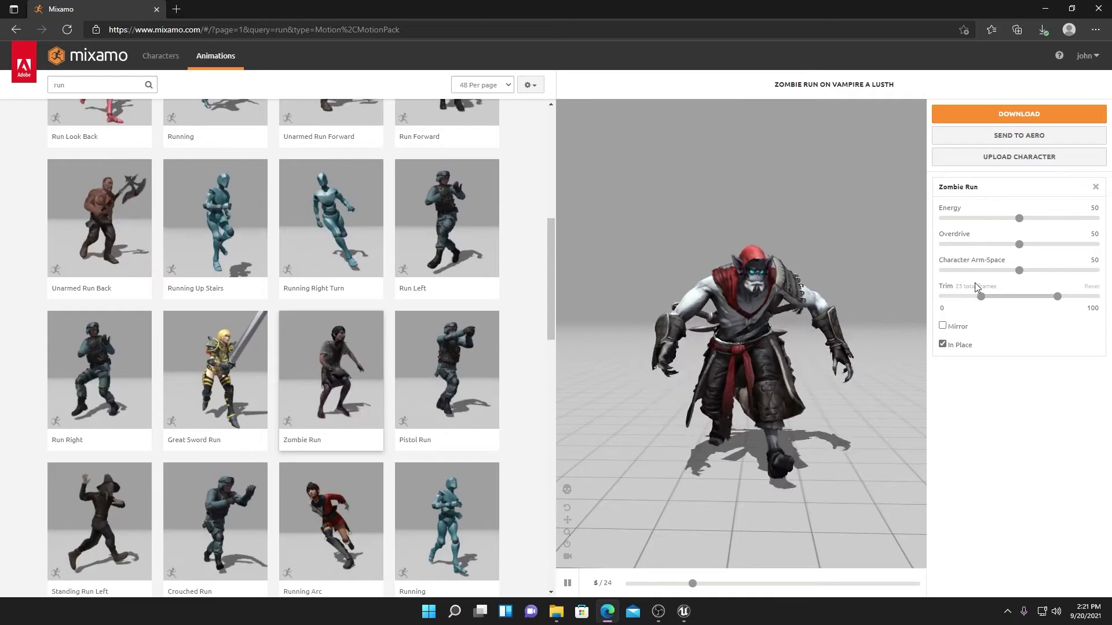
# Download Zombie Run as FBX Binary, Without Skin, at 30 fps
pyautogui.click(995, 113)
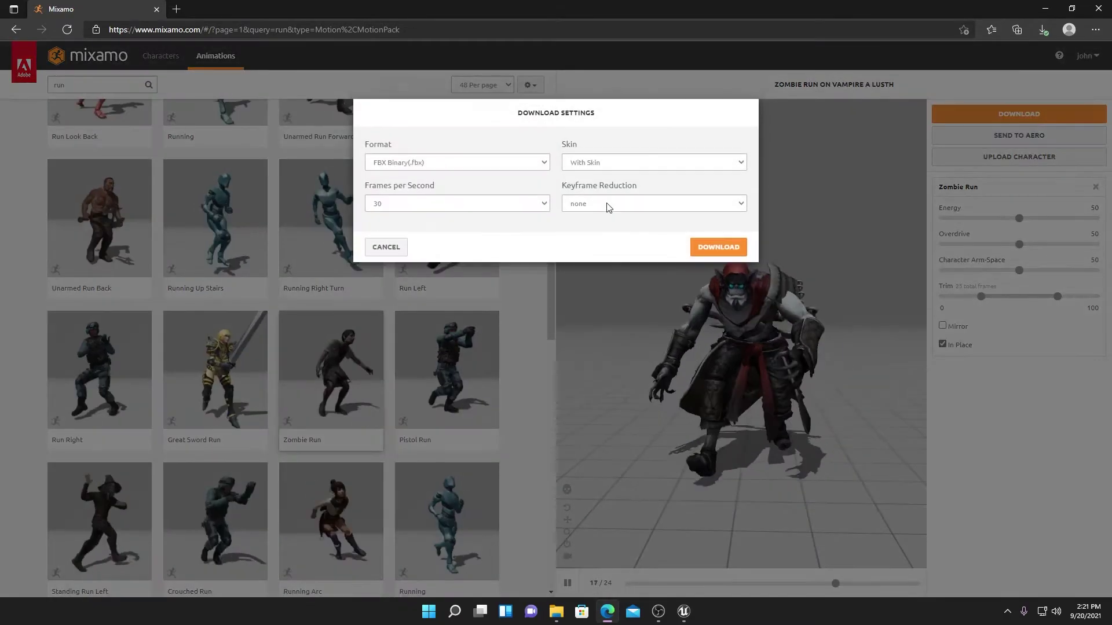
pyautogui.click(603, 162)
pyautogui.click(589, 183)
pyautogui.click(463, 204)
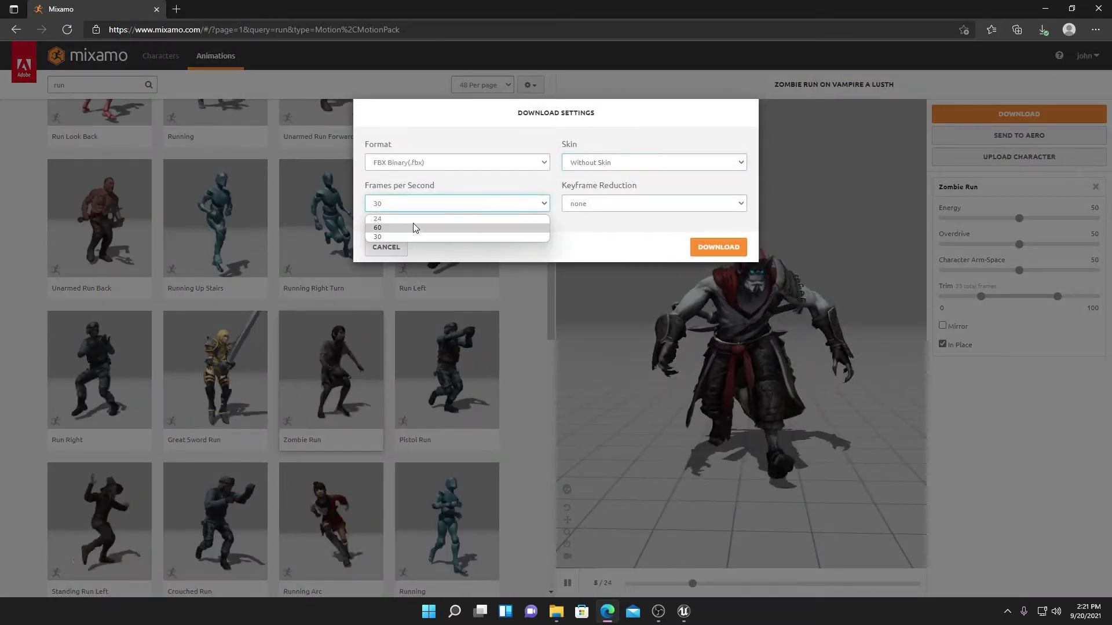
pyautogui.click(425, 202)
pyautogui.click(451, 162)
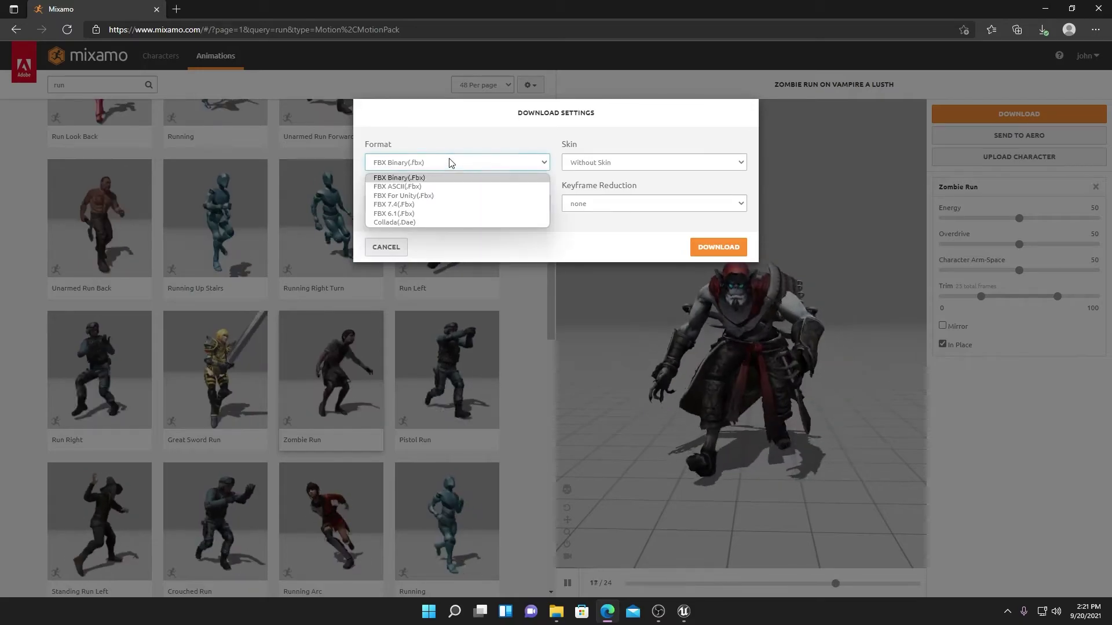
pyautogui.click(399, 177)
pyautogui.click(718, 246)
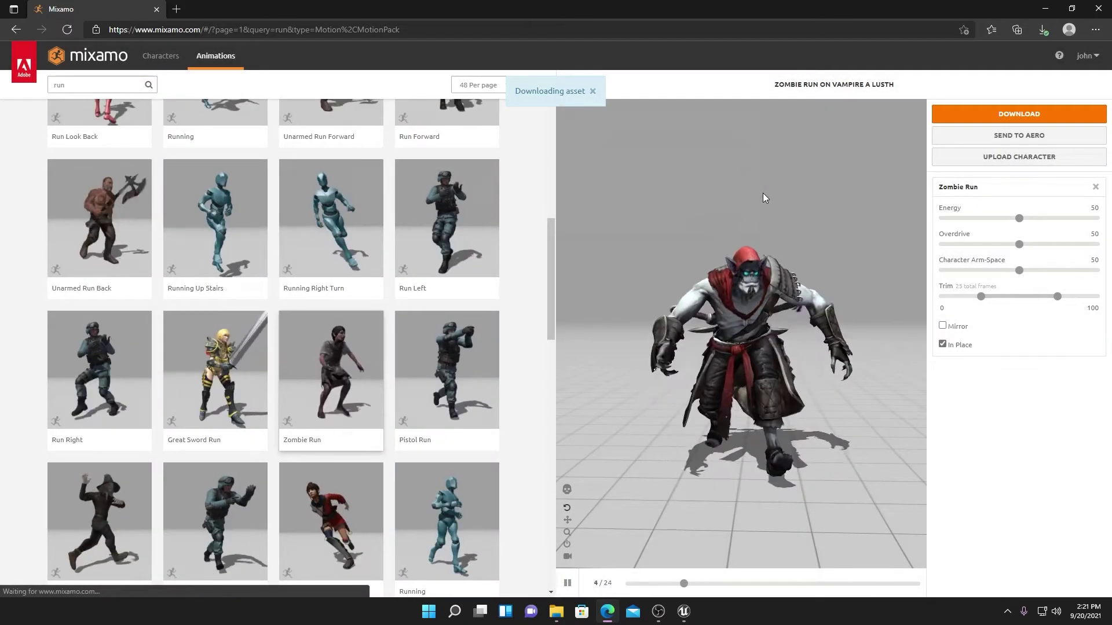
pyautogui.click(55, 86)
# Search for 'idle' and apply an Idle animation to the vampire
pyautogui.write('idoe')
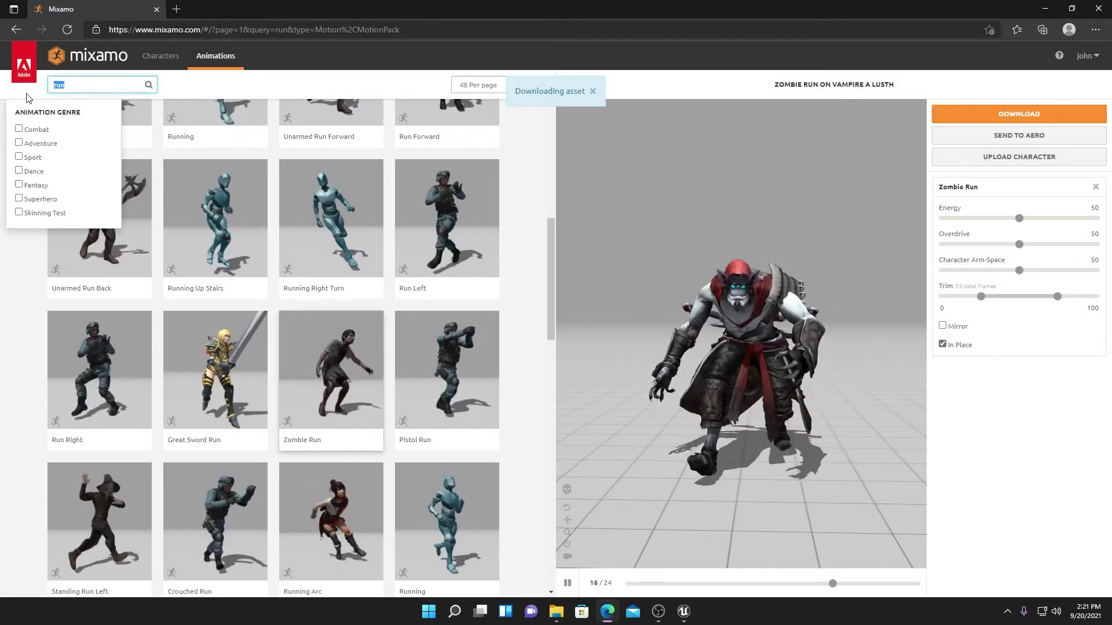
pyautogui.press('BackSpace')
pyautogui.press('BackSpace')
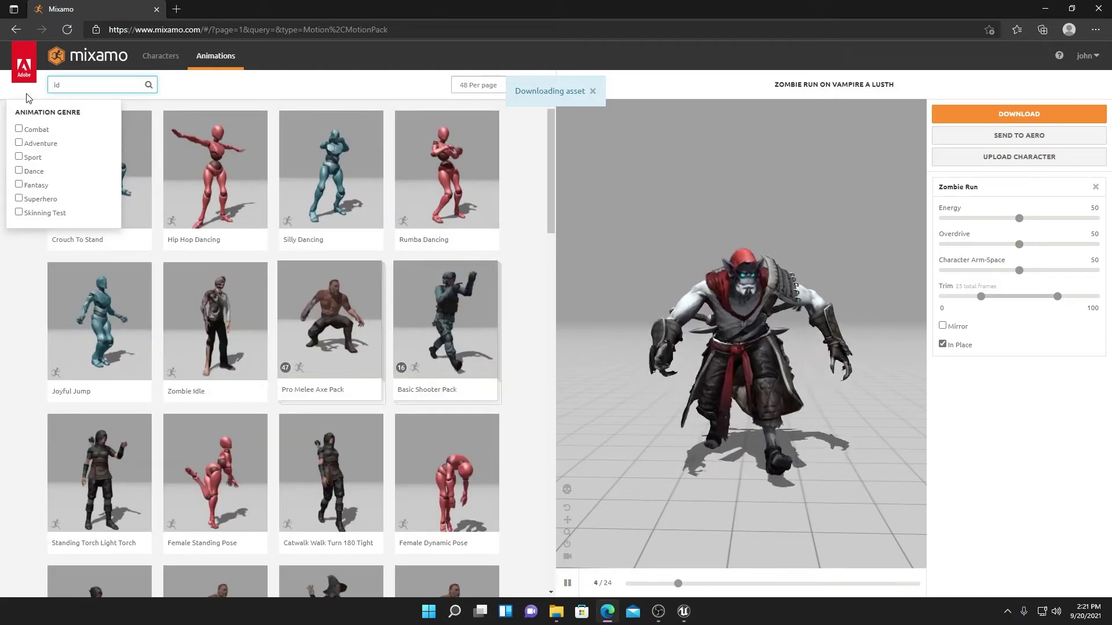
pyautogui.write('le')
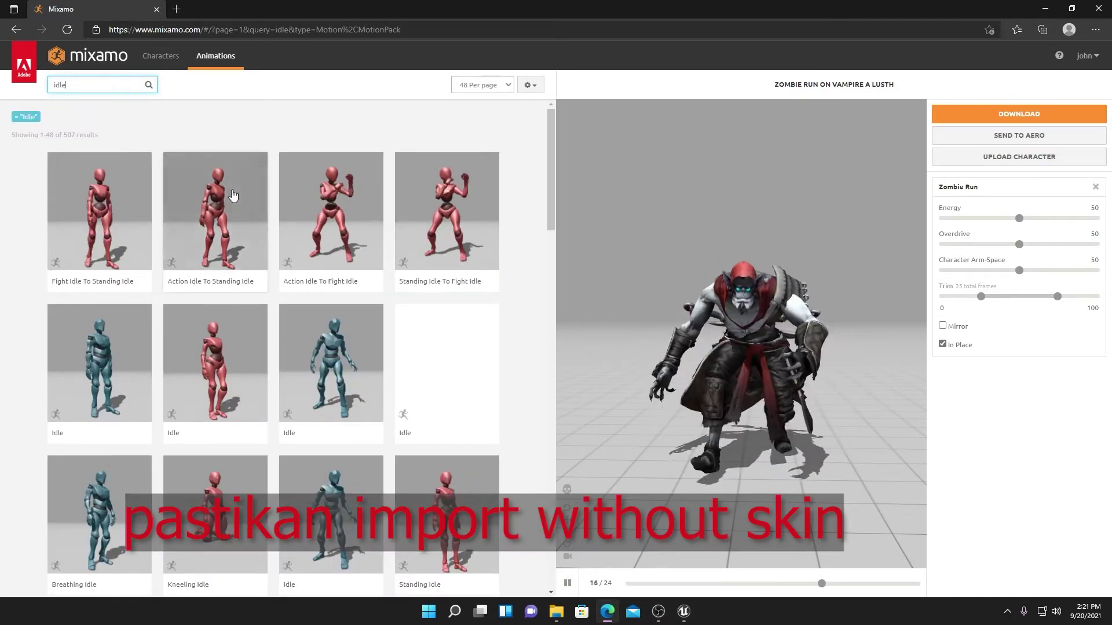
pyautogui.scroll(-2, 340, 222)
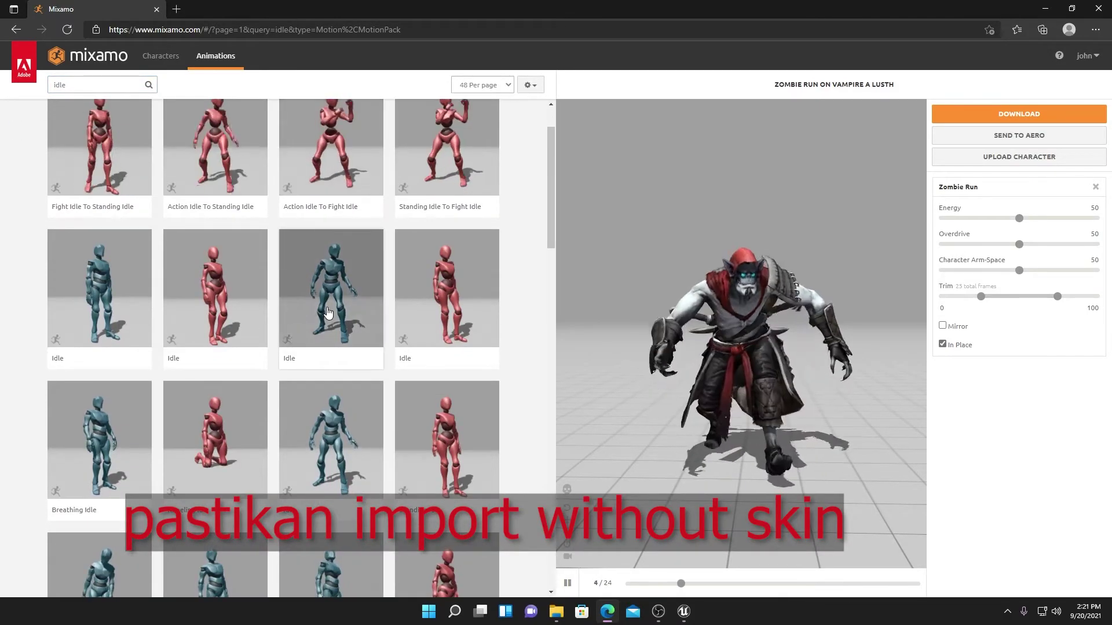
pyautogui.scroll(-2, 359, 290)
pyautogui.click(379, 371)
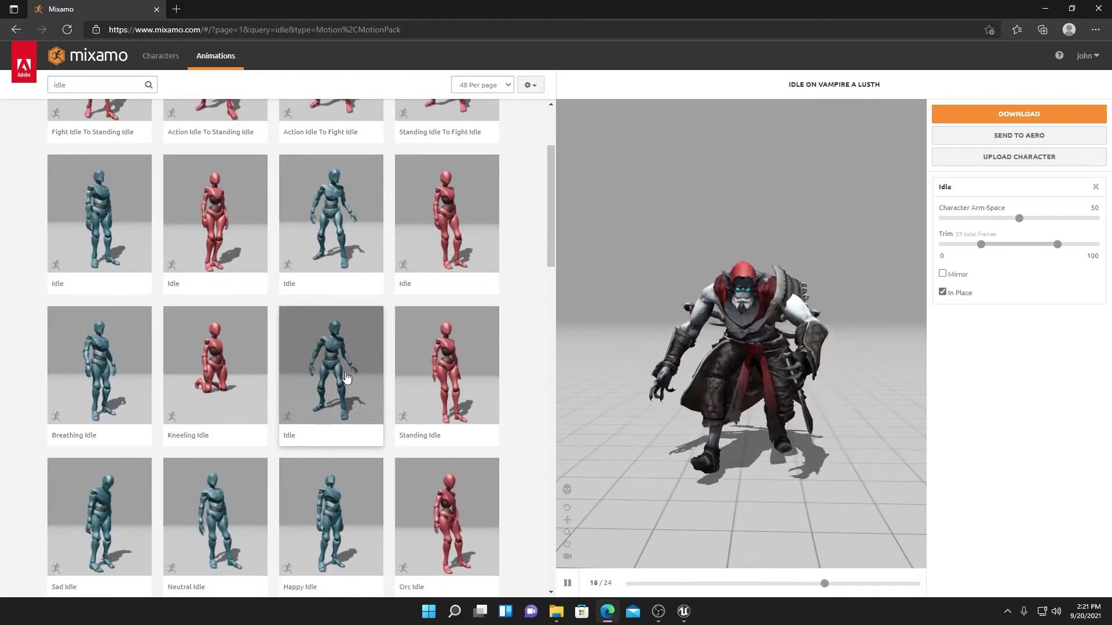
pyautogui.click(383, 350)
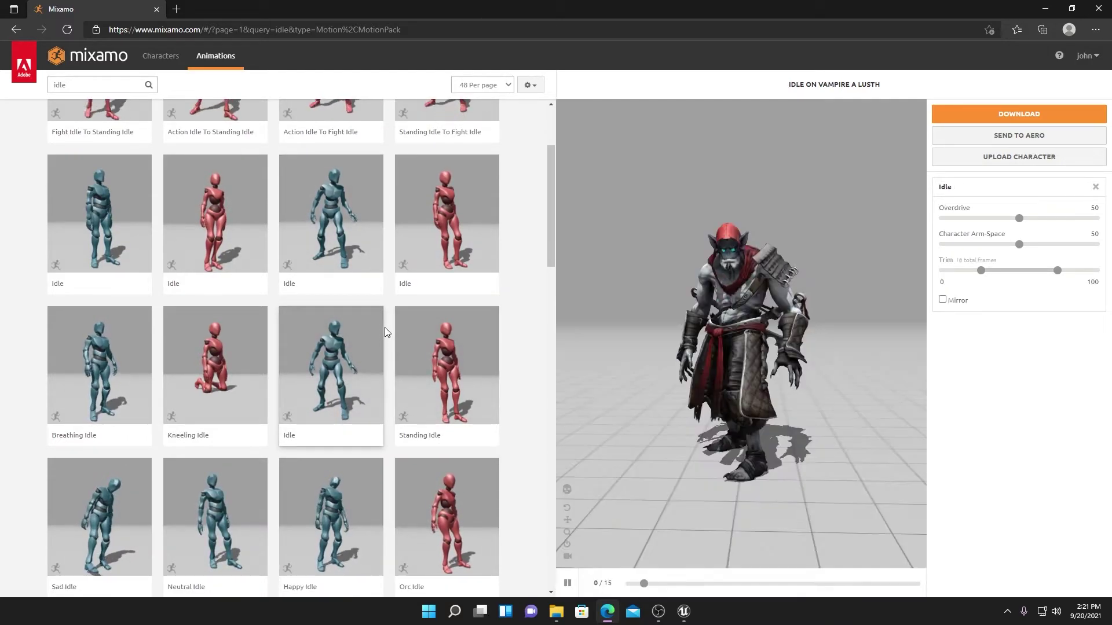
pyautogui.moveTo(608, 327); pyautogui.dragTo(815, 304)
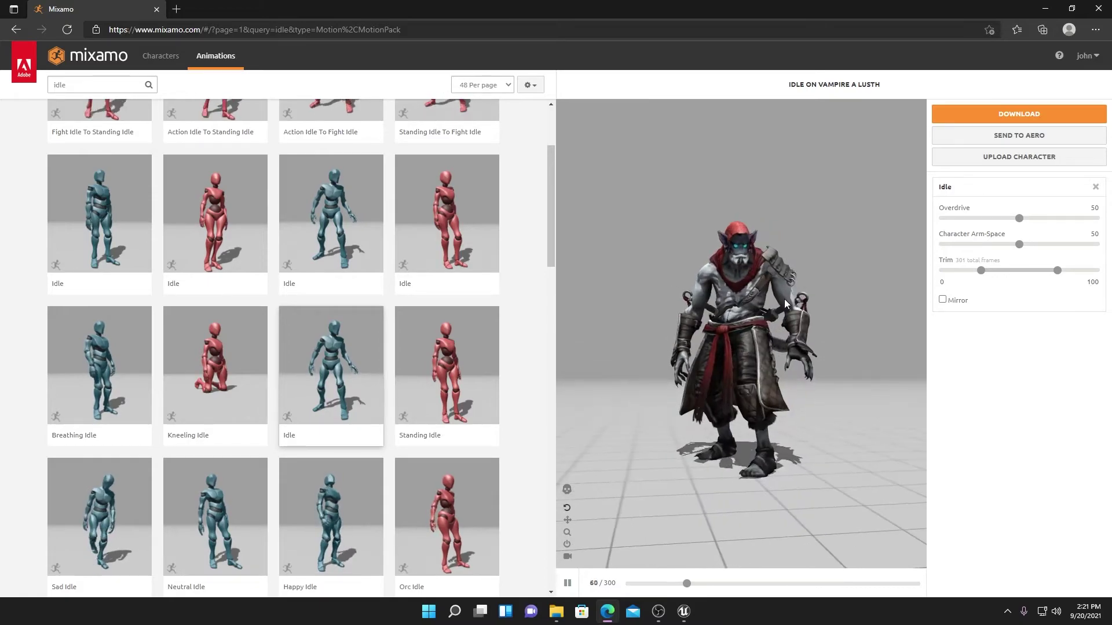
# Download the Idle animation as FBX without skin
pyautogui.click(1008, 114)
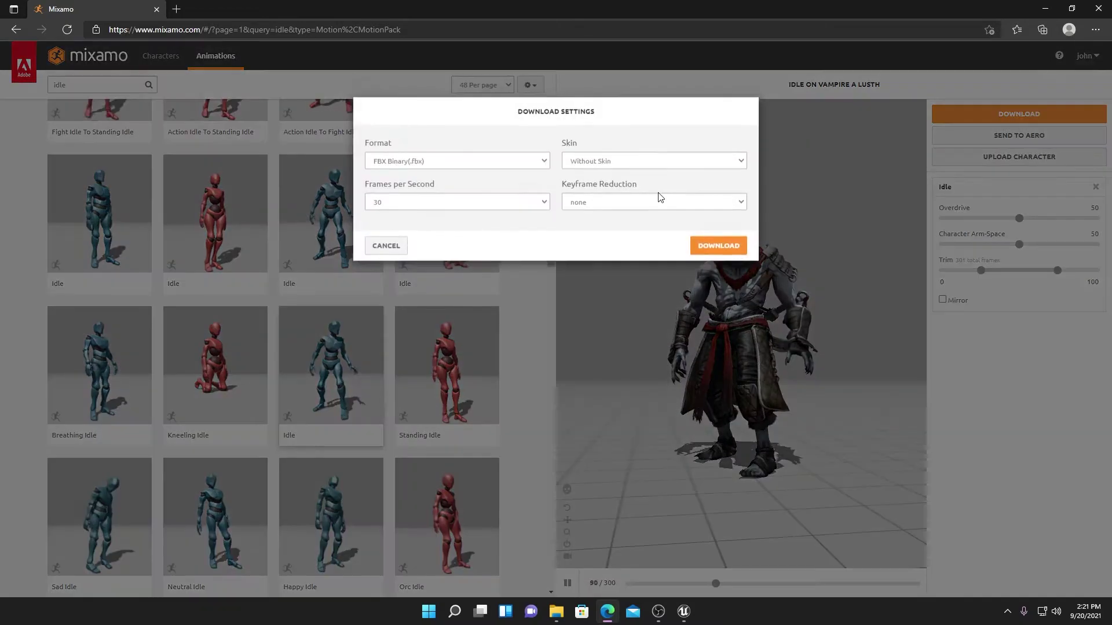
pyautogui.click(617, 175)
pyautogui.click(614, 183)
pyautogui.click(727, 247)
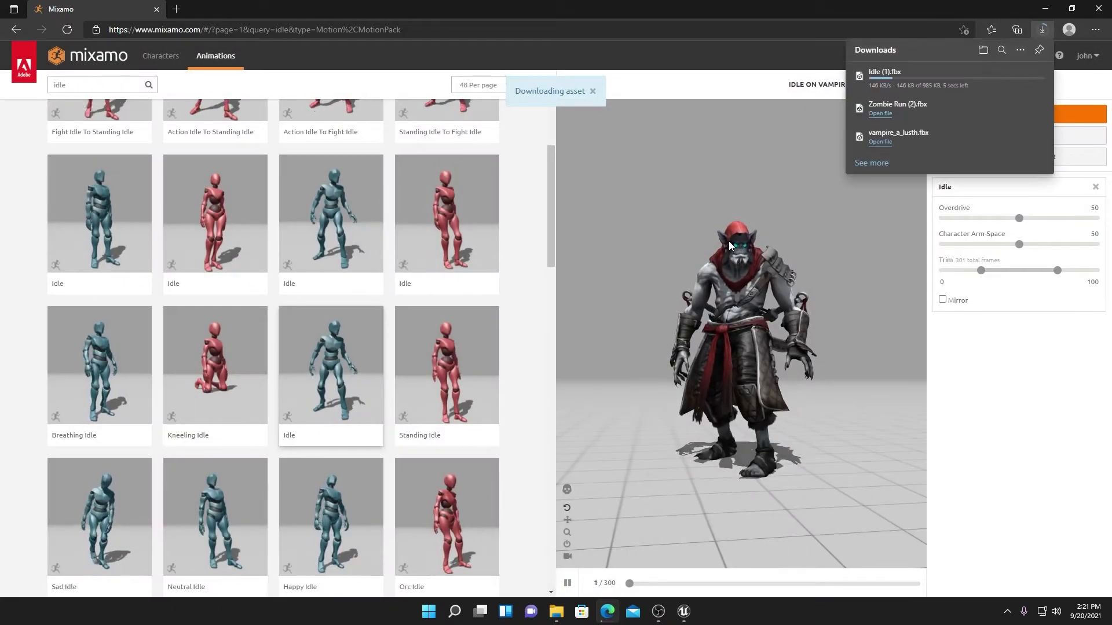
pyautogui.hotkey('alt', 'Tab')
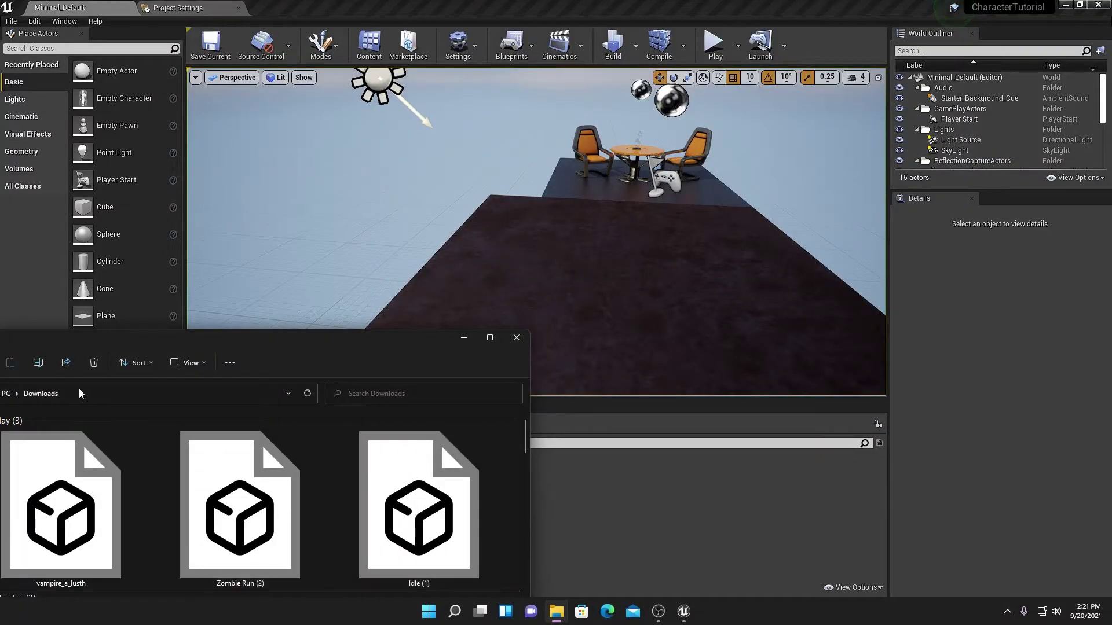
# Drag vampire_a_lusth.fbx into the Content Browser and import it with Import All
pyautogui.click(26, 523)
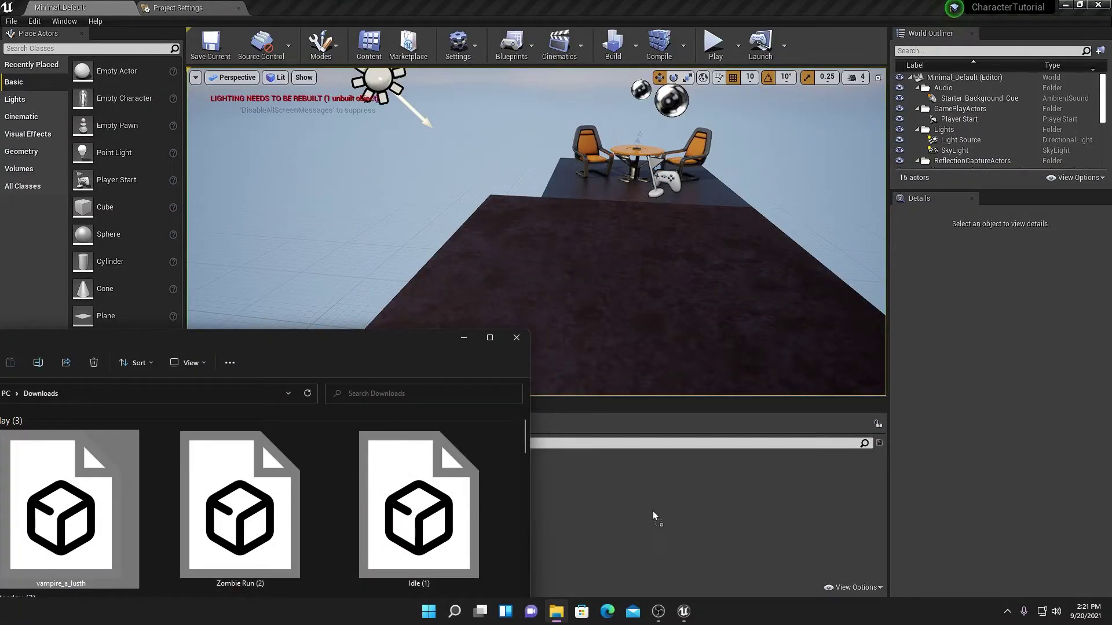
pyautogui.moveTo(653, 512); pyautogui.dragTo(652, 511)
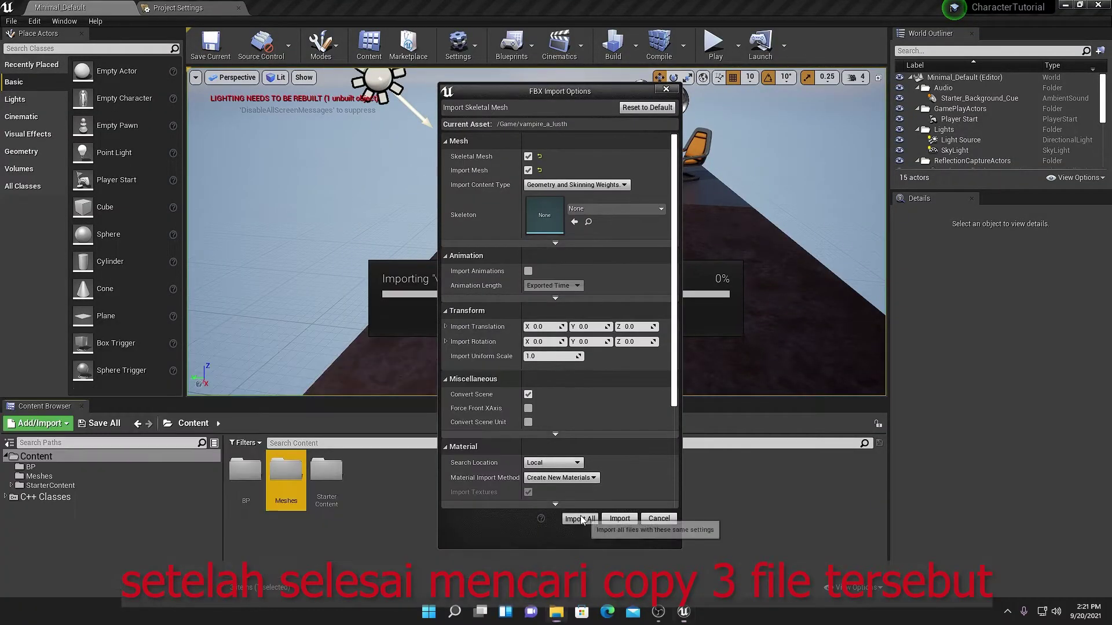
pyautogui.click(582, 519)
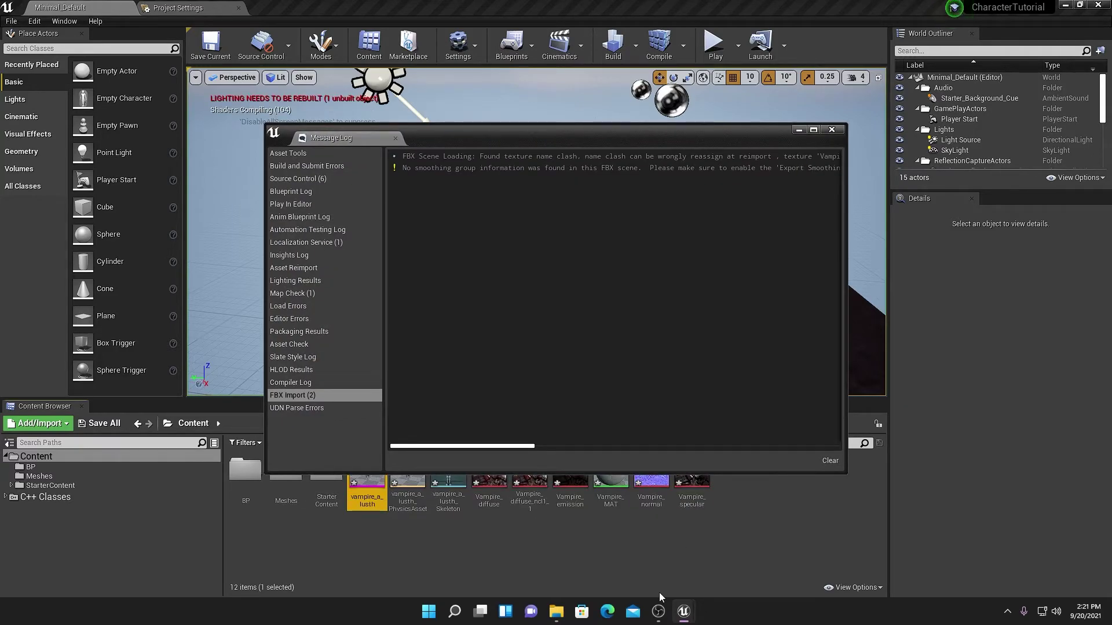
pyautogui.click(834, 130)
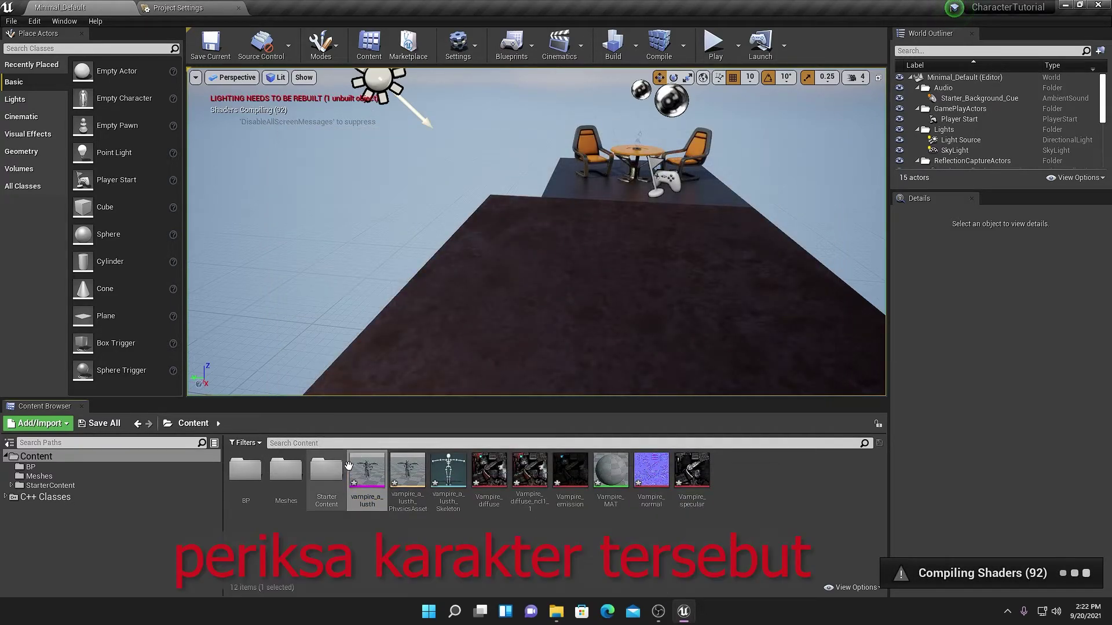
# Set Vampire_MAT's Blend Mode to Masked, apply and save, then inspect the textured vampire mesh
pyautogui.doubleClick(386, 466)
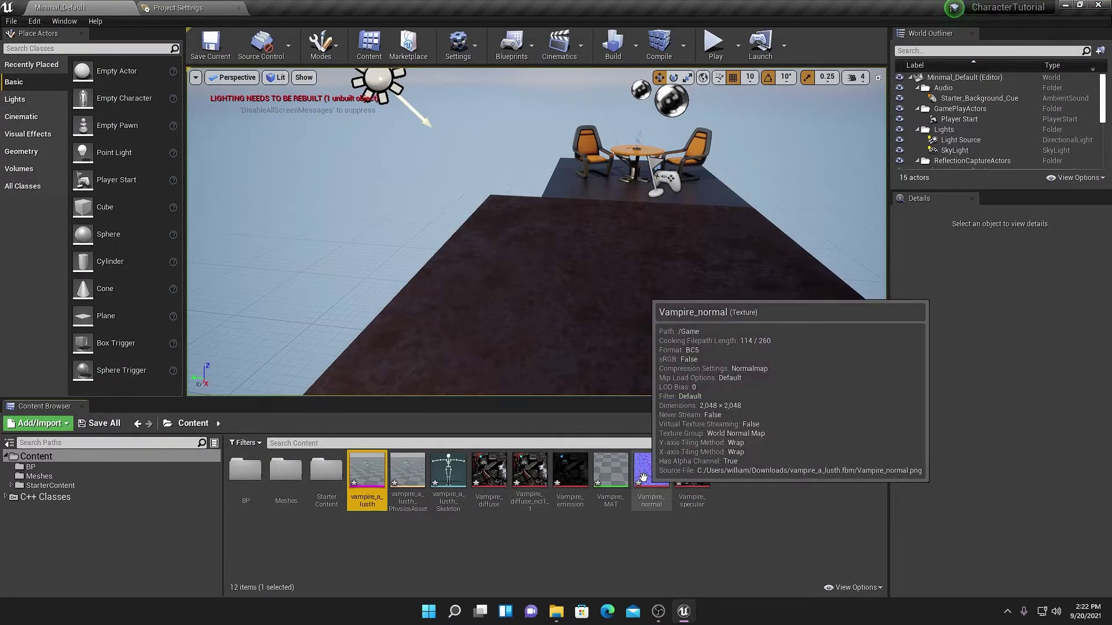
pyautogui.doubleClick(612, 485)
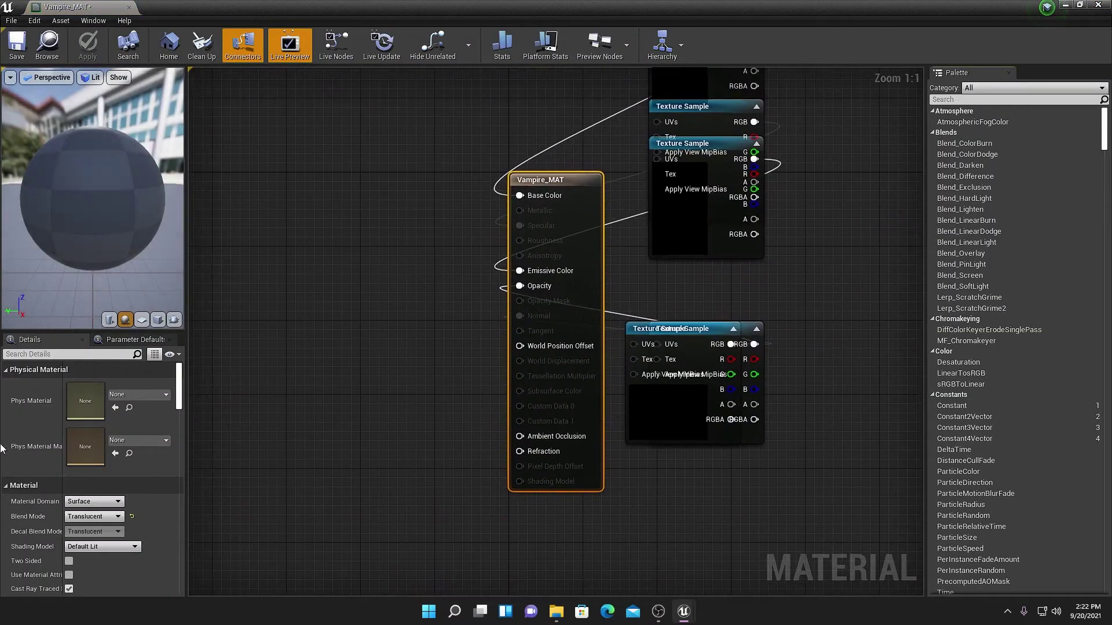
pyautogui.click(88, 516)
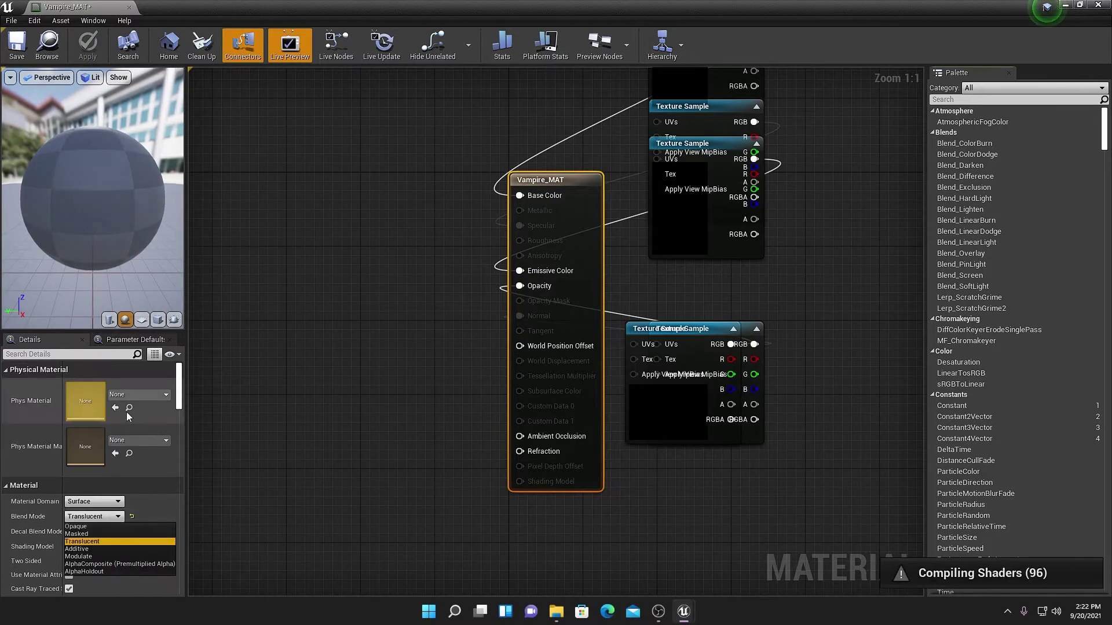
pyautogui.click(89, 532)
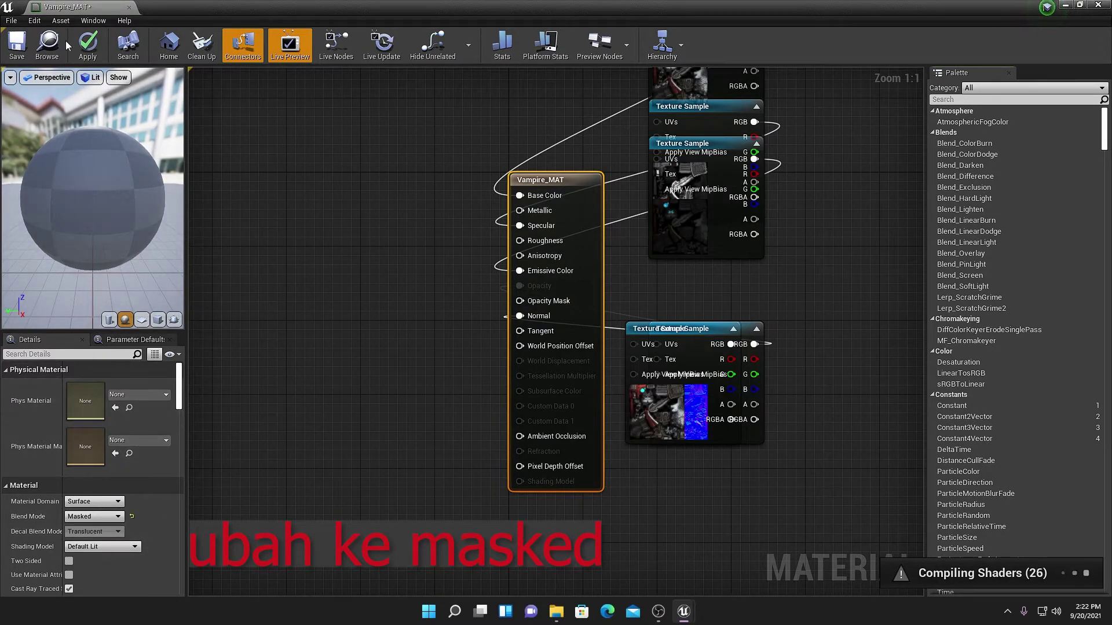
pyautogui.click(85, 48)
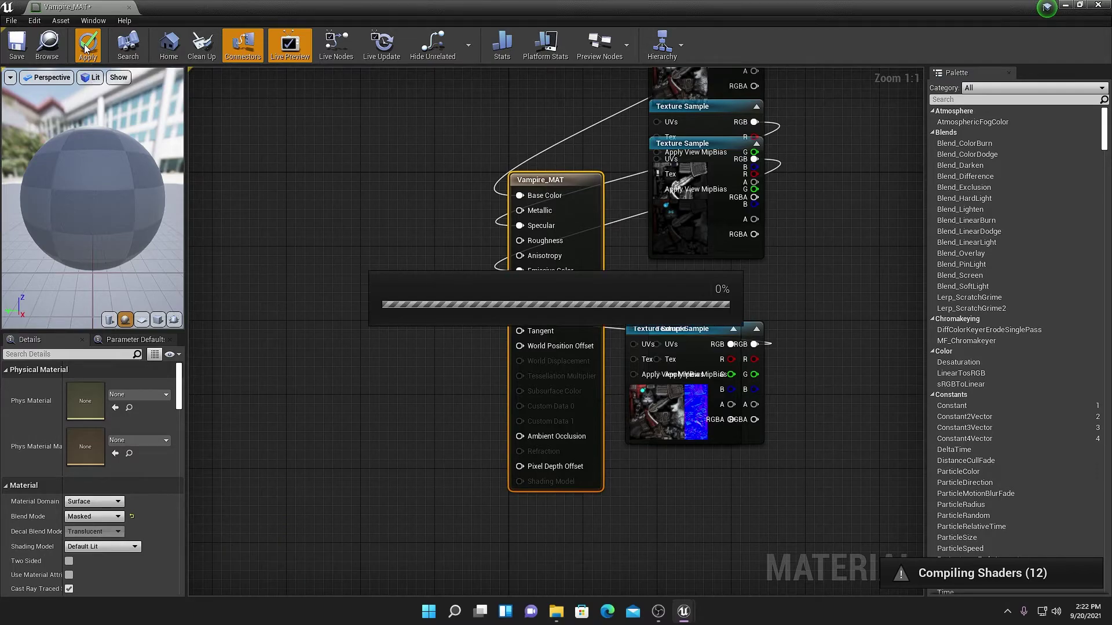
pyautogui.click(8, 53)
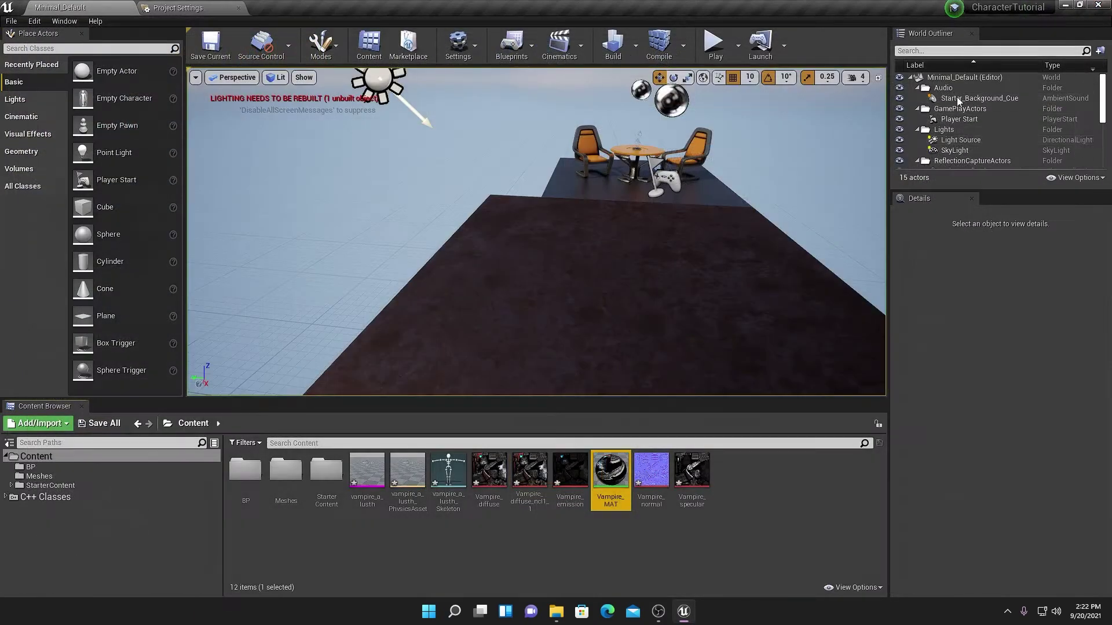
pyautogui.doubleClick(366, 470)
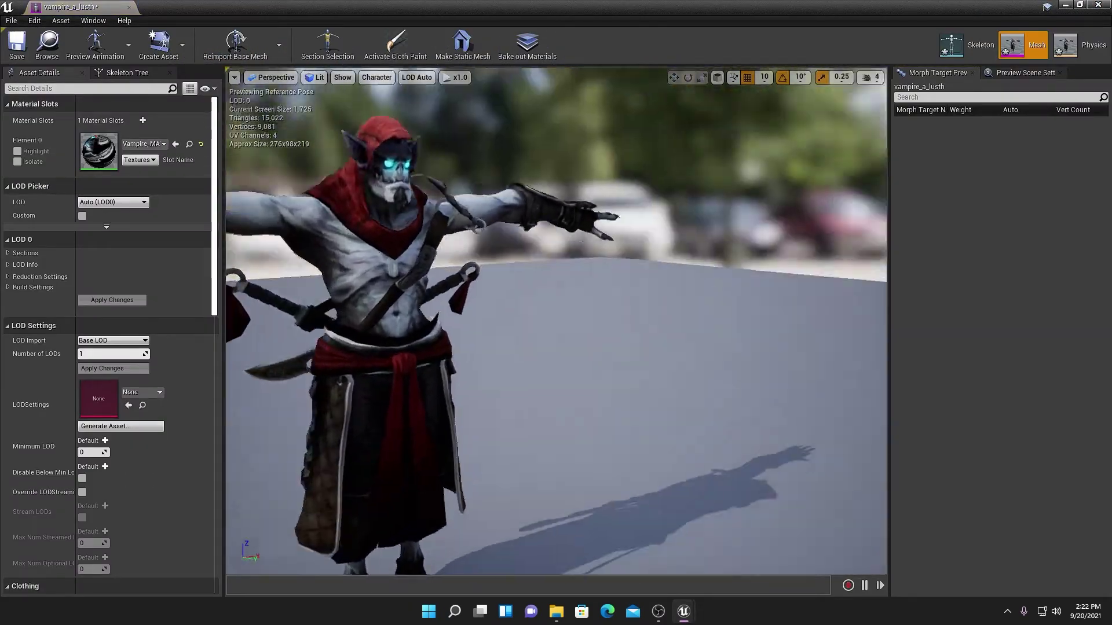
pyautogui.moveTo(556, 318)
pyautogui.mouseDown()
pyautogui.moveTo(406, 324)
pyautogui.moveTo(556, 325)
pyautogui.mouseUp()
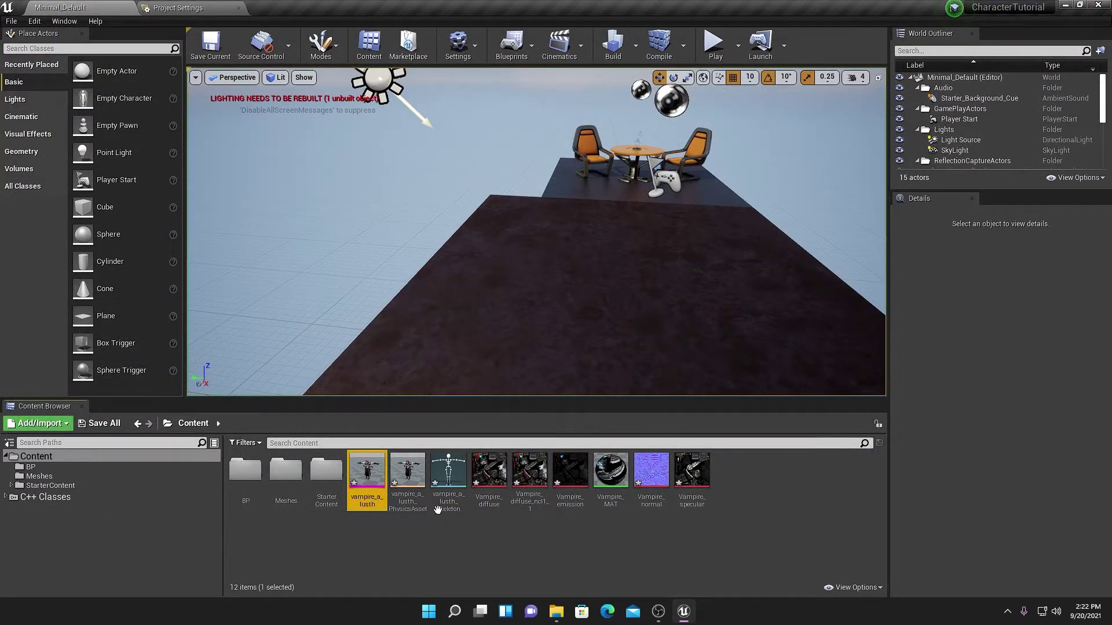
# Import the Idle and Zombie Run FBX files together onto vampire_a_lusth_Skeleton
pyautogui.click(556, 612)
pyautogui.click(243, 505)
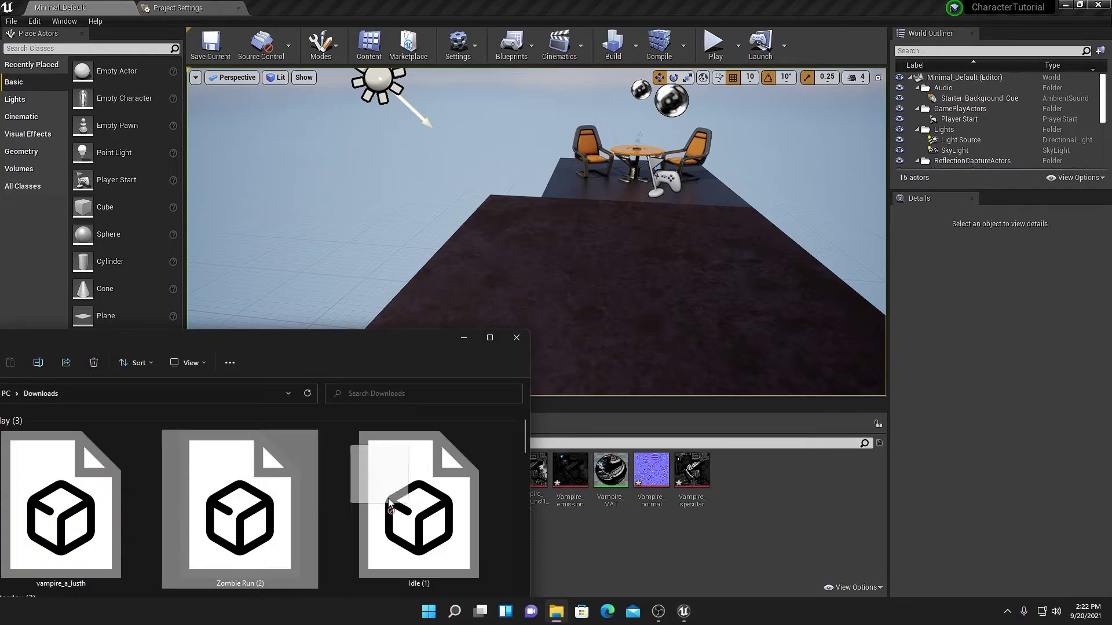
pyautogui.moveTo(662, 558); pyautogui.dragTo(660, 556)
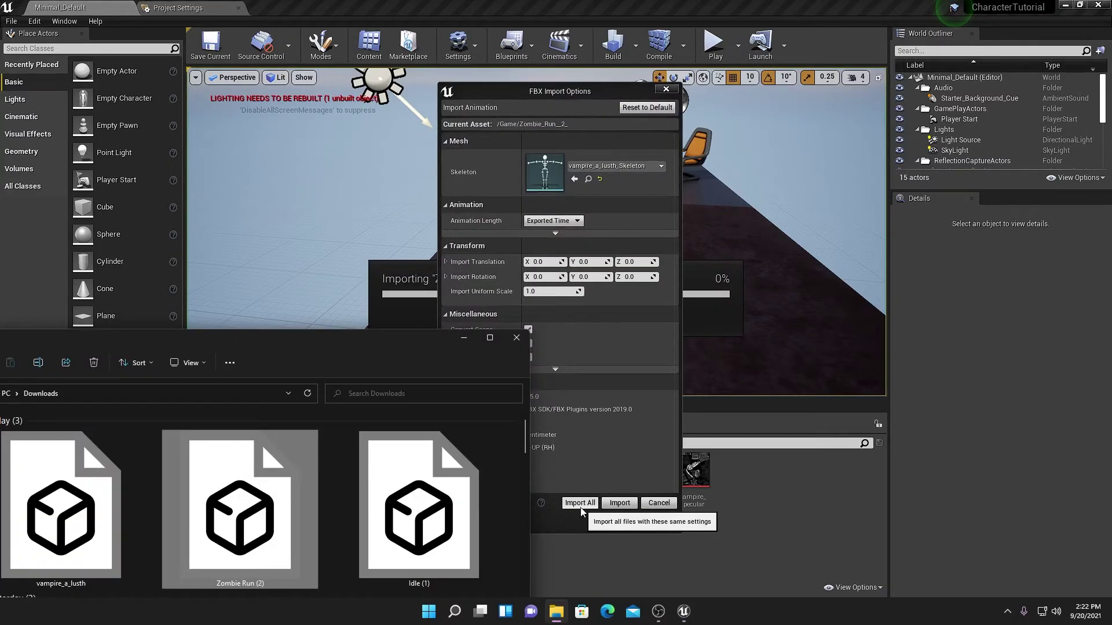
pyautogui.click(652, 509)
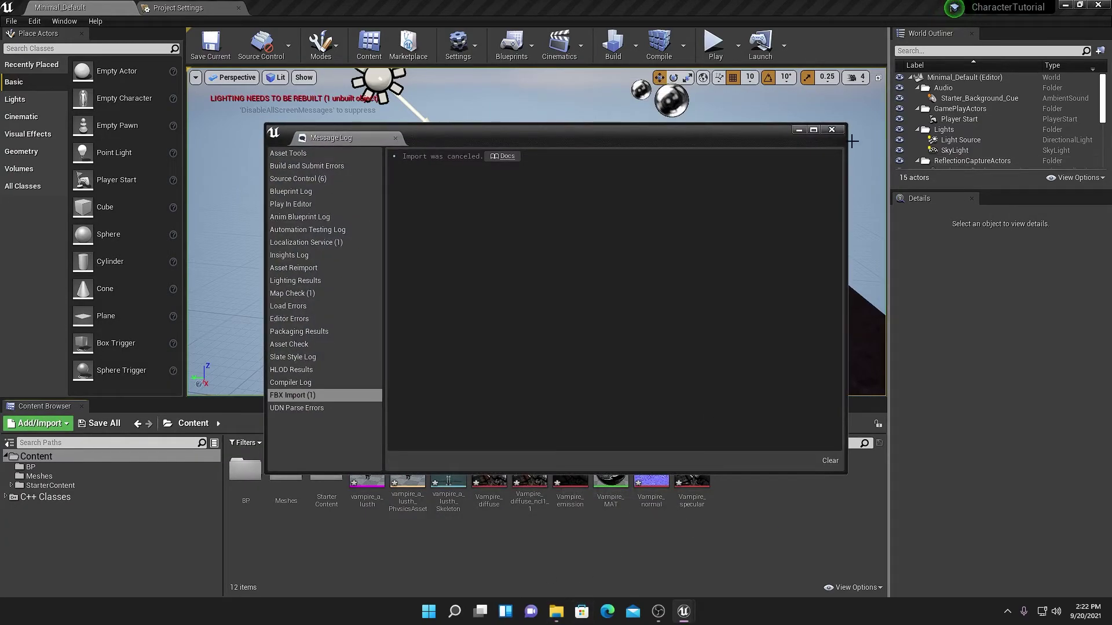
pyautogui.click(840, 131)
pyautogui.click(557, 611)
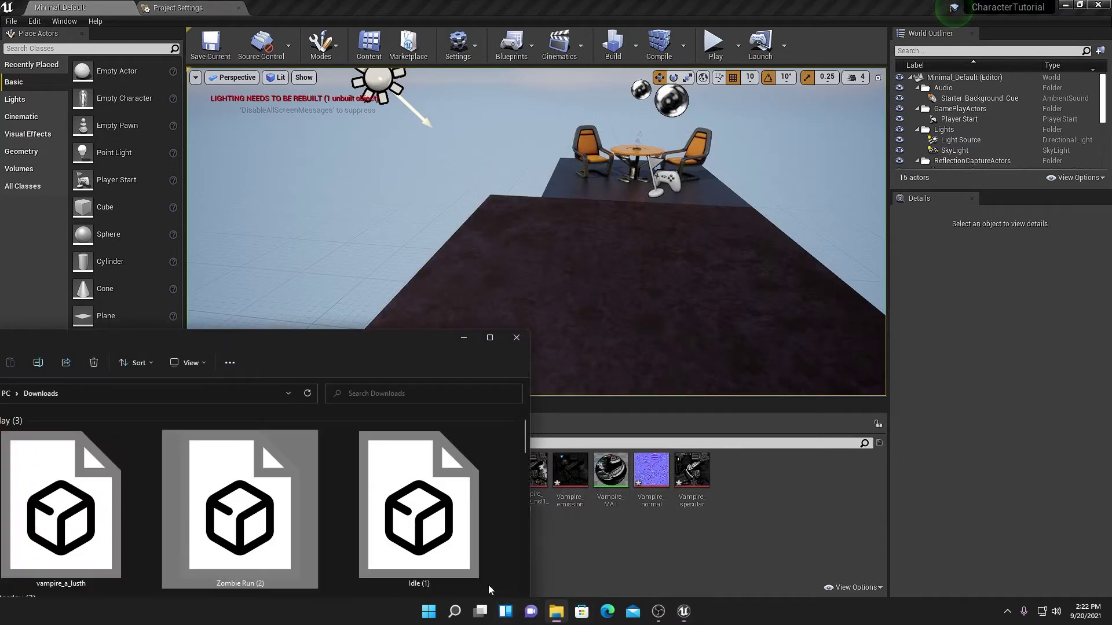
pyautogui.moveTo(386, 525); pyautogui.dragTo(669, 547)
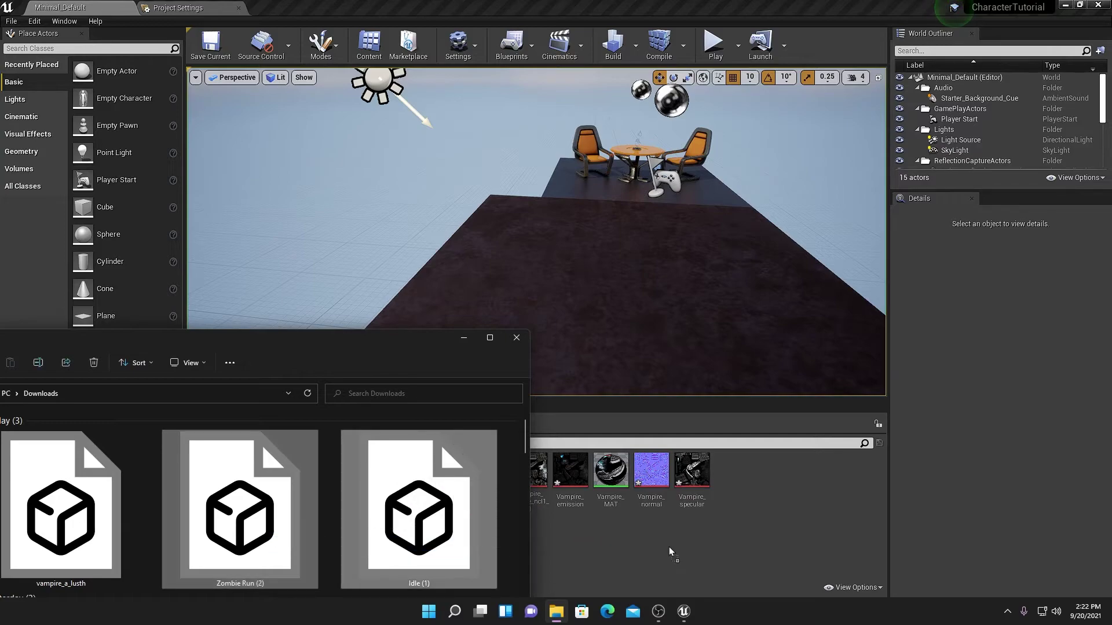
pyautogui.click(579, 503)
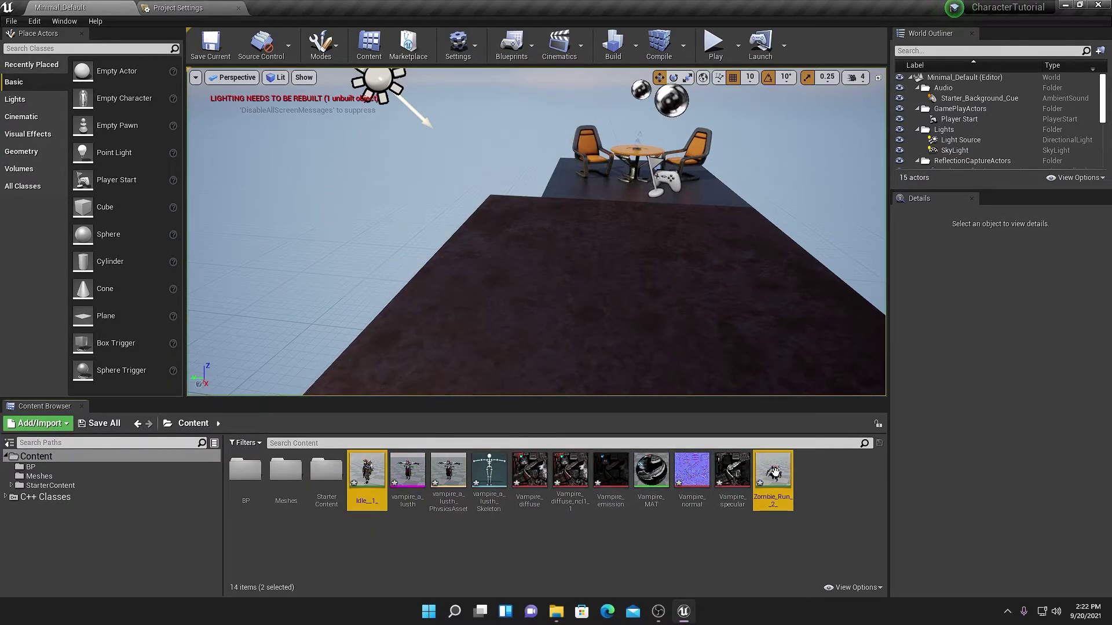
# Select all eleven imported vampire mesh, texture, material and animation assets, from Idle to Vampire_MAT
pyautogui.keyDown('ctrl'); pyautogui.click(774, 472); pyautogui.keyUp('ctrl')
pyautogui.keyDown('ctrl'); pyautogui.click(408, 472); pyautogui.keyUp('ctrl')
pyautogui.keyDown('ctrl'); pyautogui.click(448, 472); pyautogui.keyUp('ctrl')
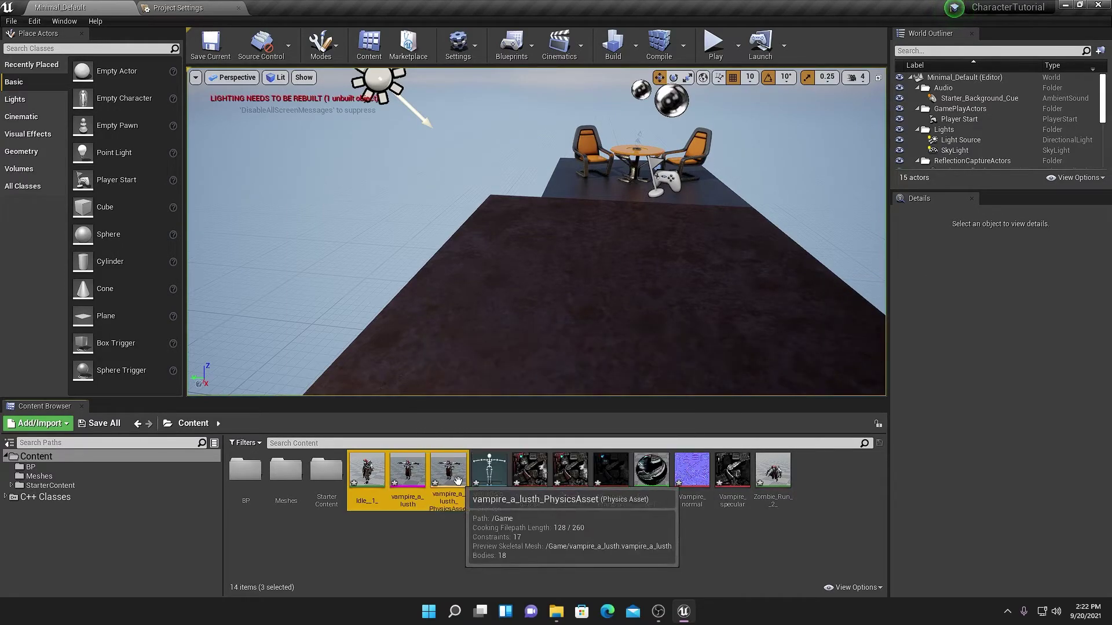
pyautogui.keyDown('ctrl'); pyautogui.click(488, 472); pyautogui.keyUp('ctrl')
pyautogui.keyDown('ctrl'); pyautogui.click(529, 472); pyautogui.keyUp('ctrl')
pyautogui.keyDown('ctrl'); pyautogui.click(569, 472); pyautogui.keyUp('ctrl')
pyautogui.keyDown('ctrl'); pyautogui.click(610, 472); pyautogui.keyUp('ctrl')
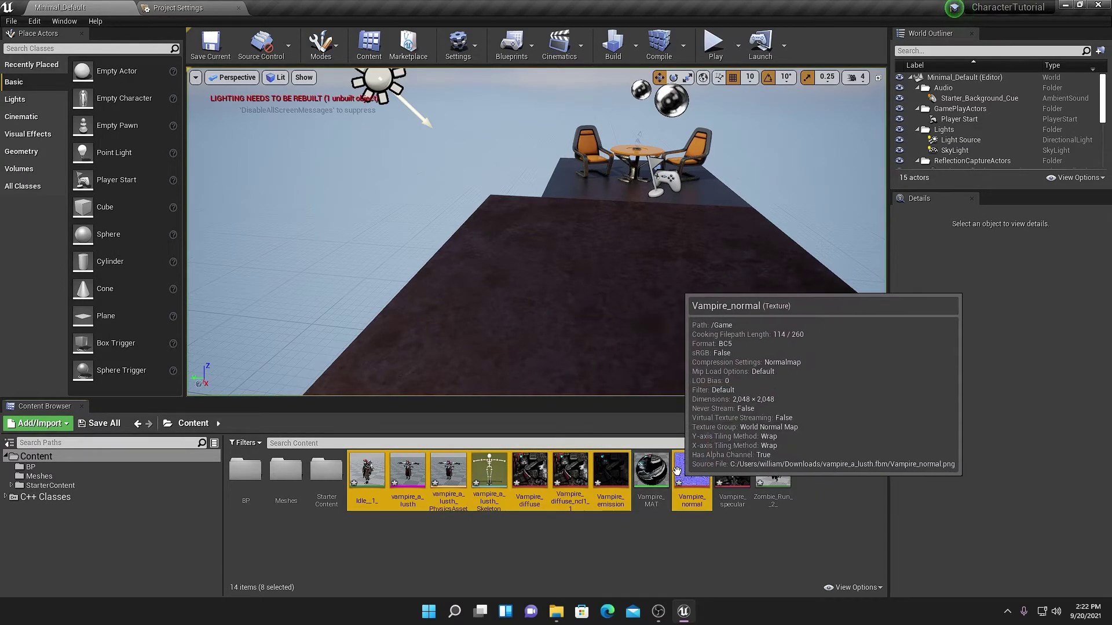
pyautogui.keyDown('ctrl'); pyautogui.click(691, 472); pyautogui.keyUp('ctrl')
pyautogui.keyDown('ctrl'); pyautogui.click(732, 472); pyautogui.keyUp('ctrl')
pyautogui.keyDown('ctrl'); pyautogui.click(772, 472); pyautogui.keyUp('ctrl')
pyautogui.keyDown('ctrl'); pyautogui.click(661, 480); pyautogui.keyUp('ctrl')
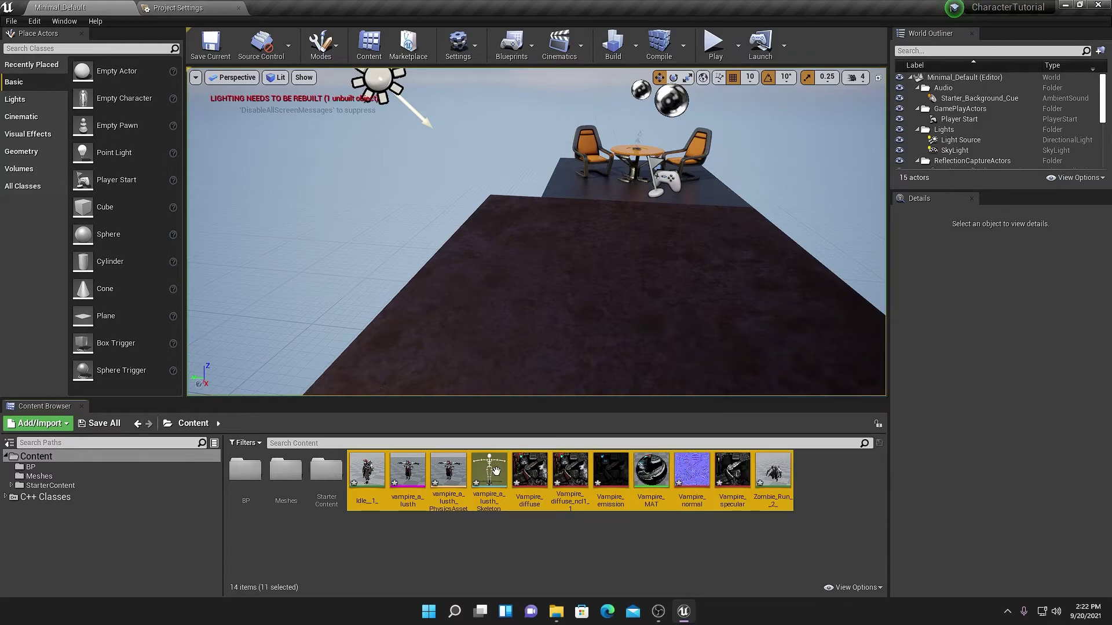
# Move the selected assets into the Meshes folder and open that folder
pyautogui.moveTo(661, 480); pyautogui.dragTo(289, 490)
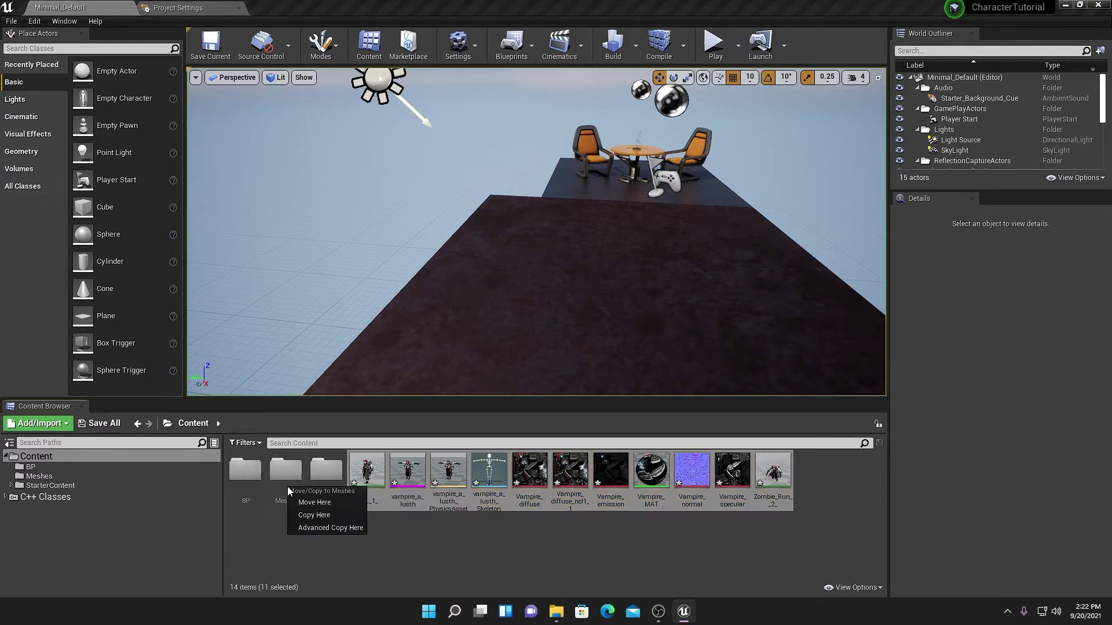
pyautogui.click(318, 502)
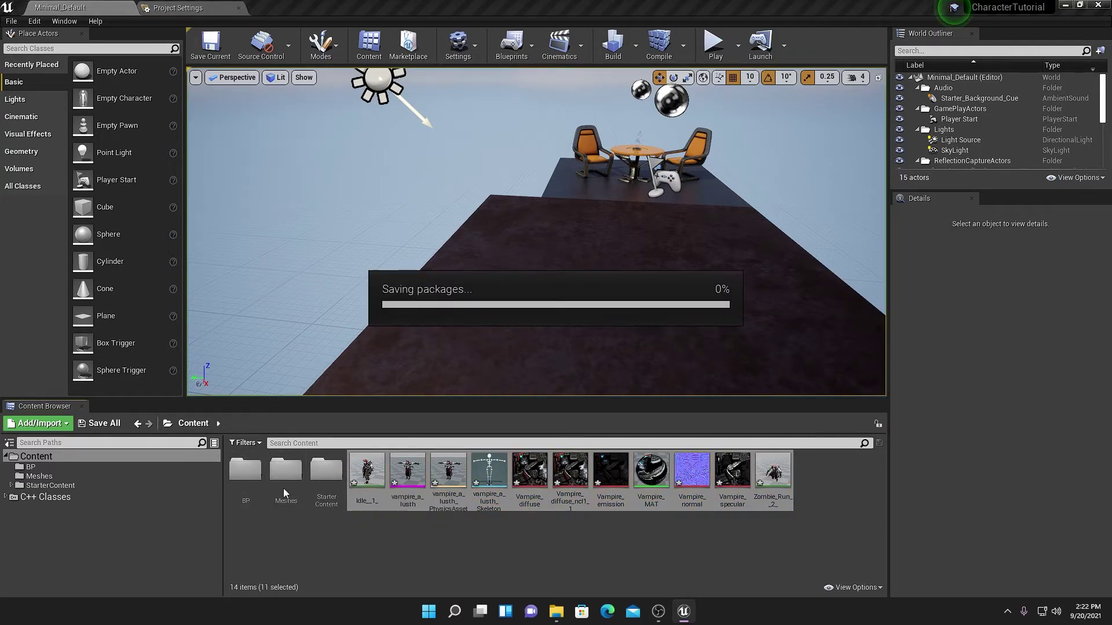
pyautogui.click(263, 479)
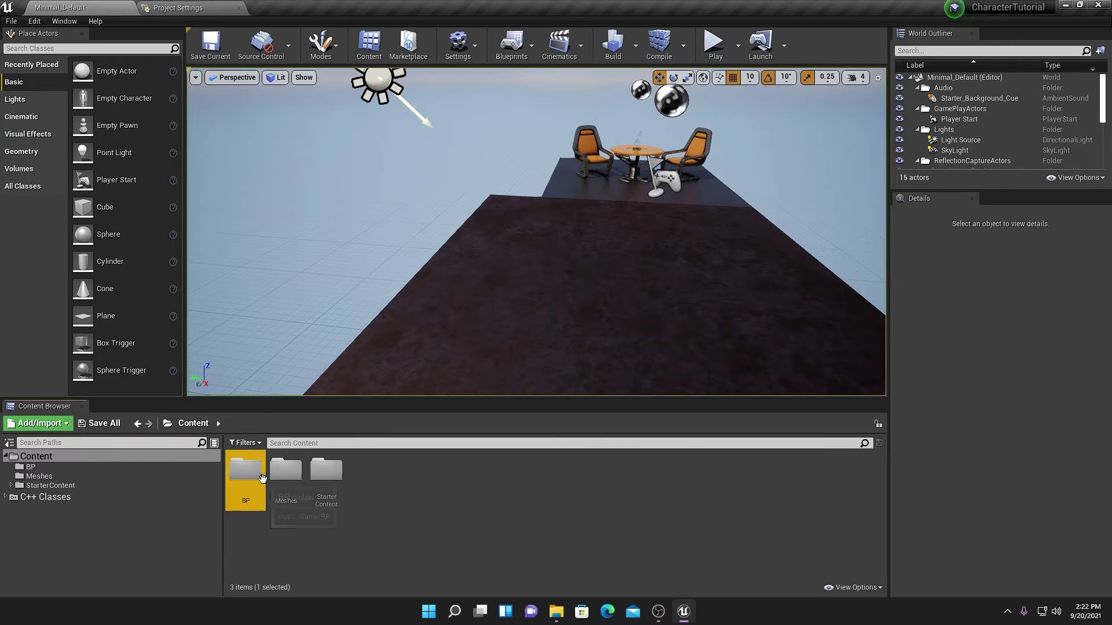
pyautogui.doubleClick(303, 480)
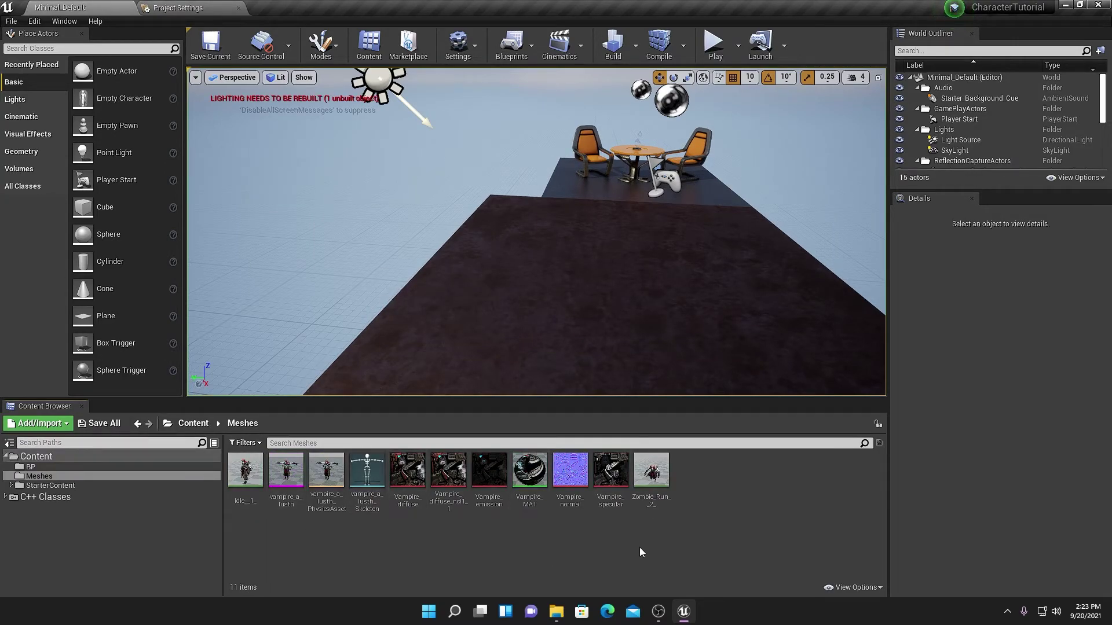
pyautogui.rightClick(434, 536)
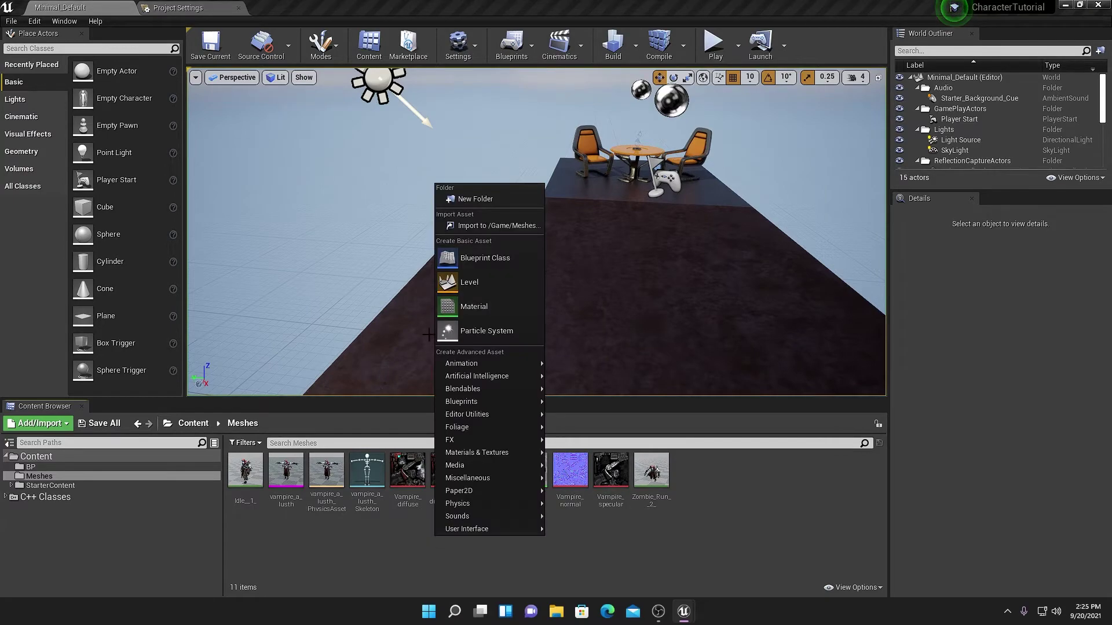
# Create a Blend Space 1D on the vampire skeleton and name it Animation_Vampire
pyautogui.moveTo(514, 363)
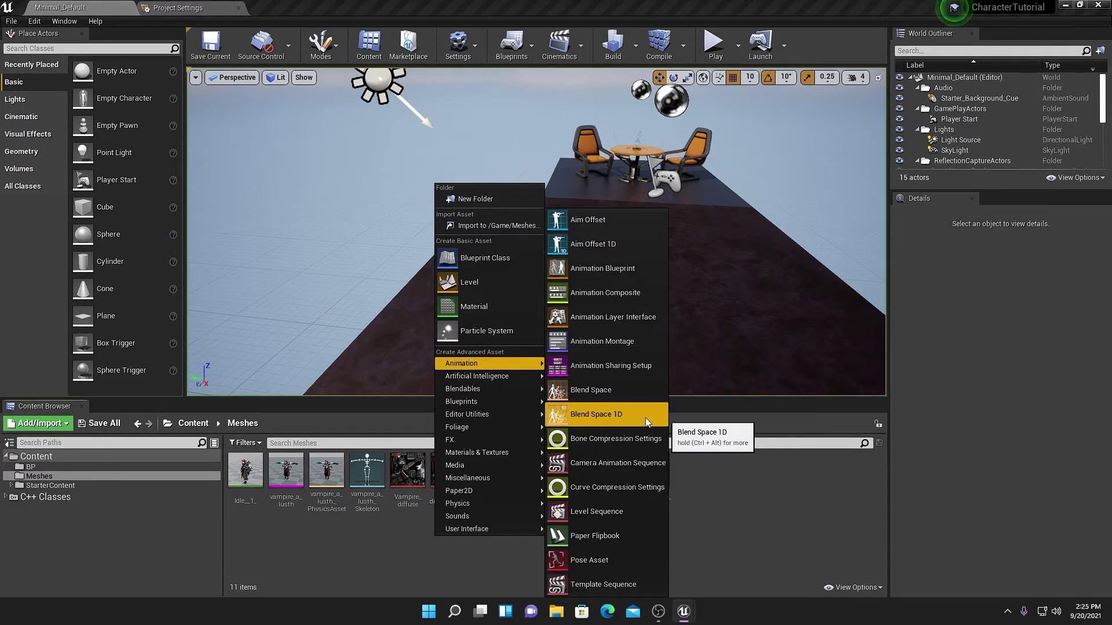
pyautogui.click(602, 415)
pyautogui.click(475, 156)
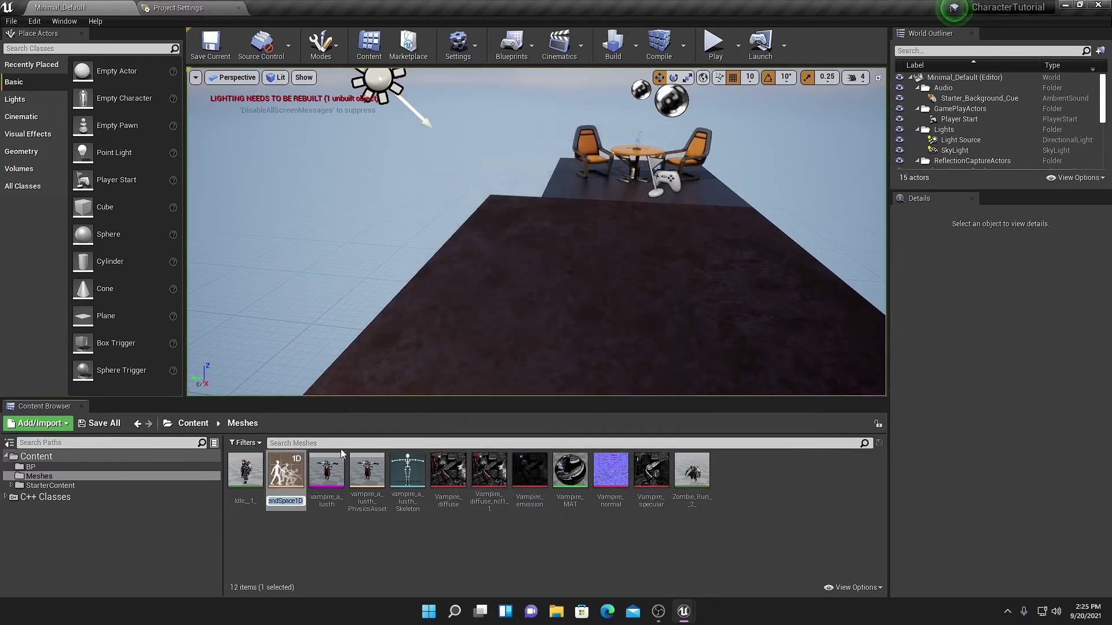
pyautogui.write('A')
pyautogui.write('nimation |')
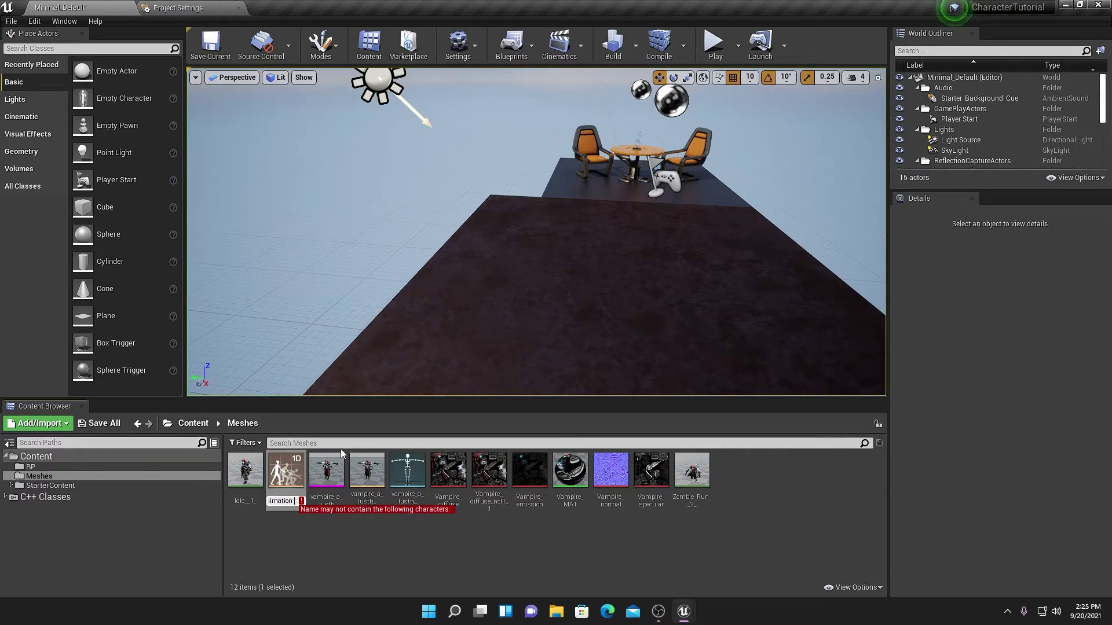
pyautogui.press('BackSpace')
pyautogui.write('_Vamp')
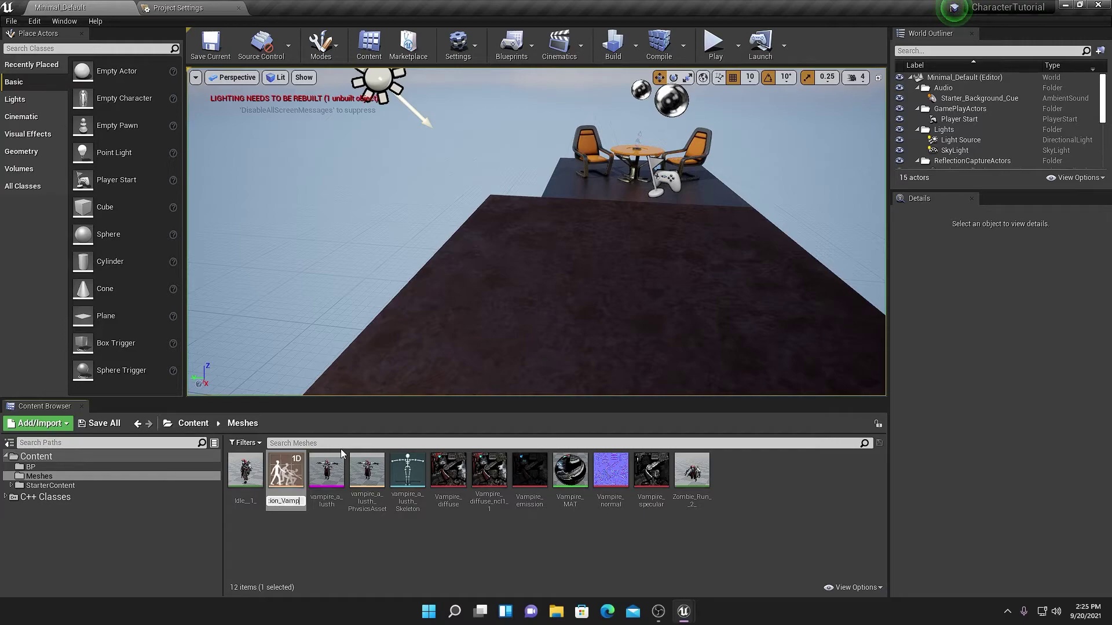
pyautogui.write('ire')
pyautogui.press('Return')
pyautogui.click(342, 547)
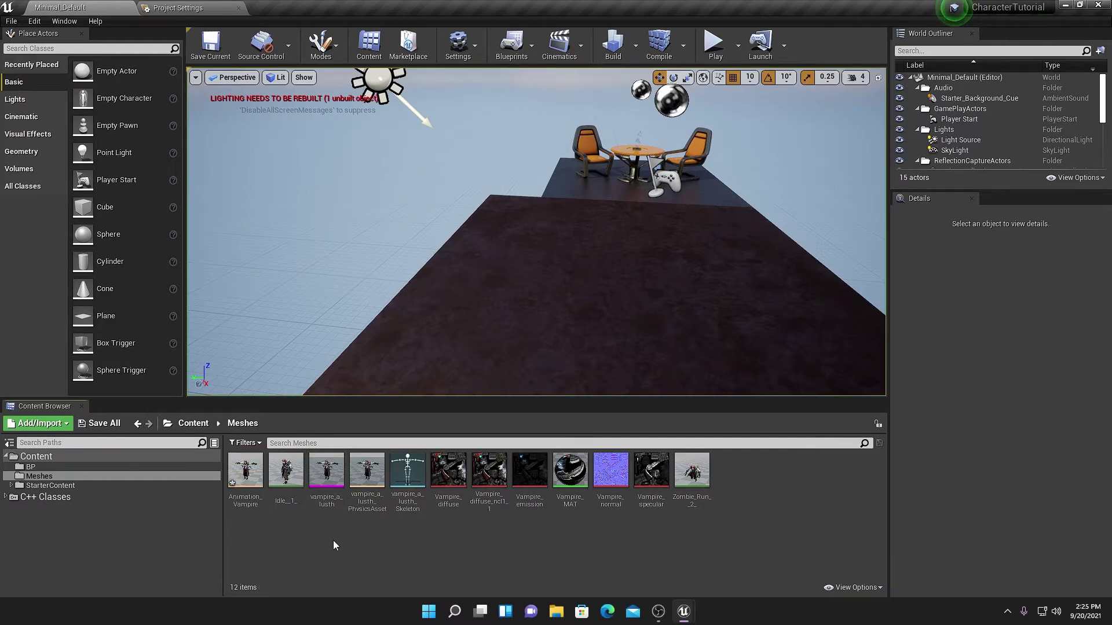
pyautogui.rightClick(332, 540)
# Create an Animation Blueprint targeting the vampire_a_lusth skeleton, named Vampire_Anim
pyautogui.moveTo(407, 371)
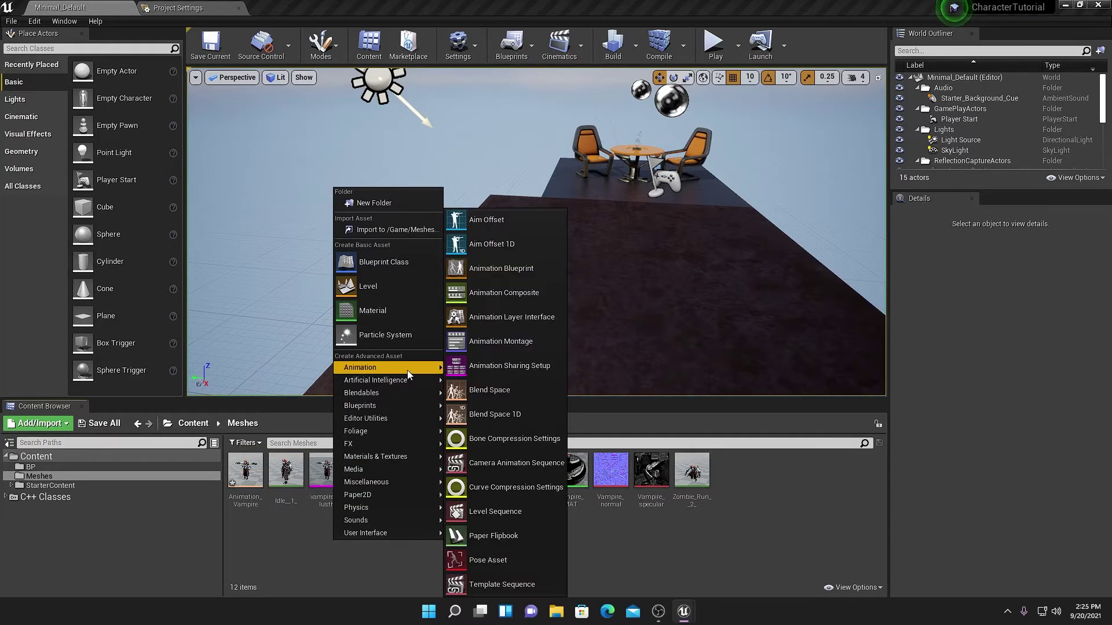
pyautogui.click(519, 276)
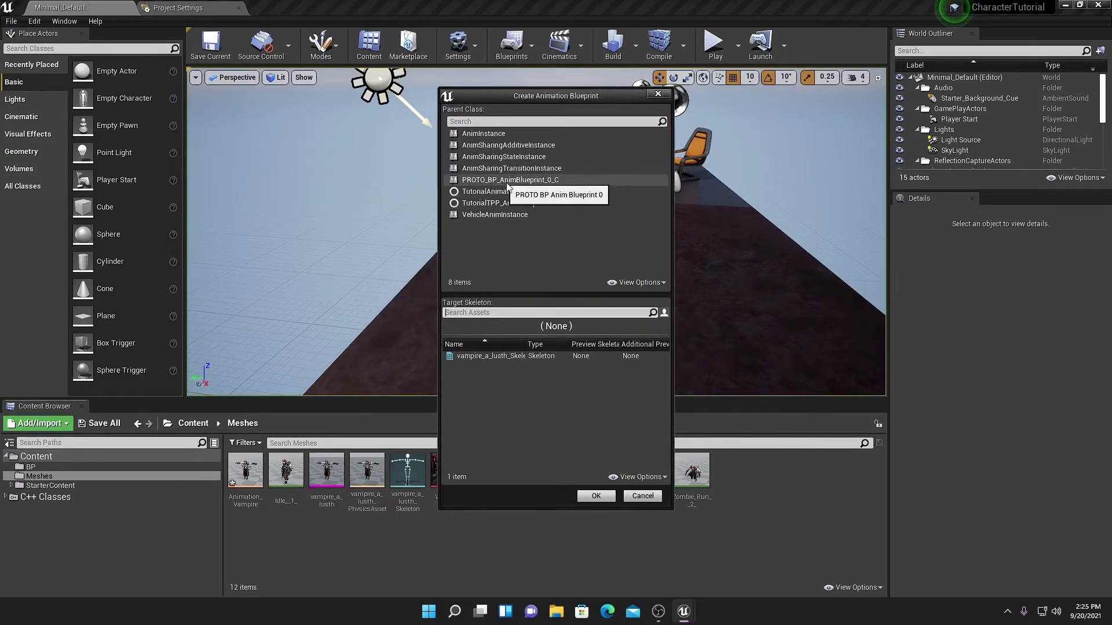
pyautogui.click(488, 356)
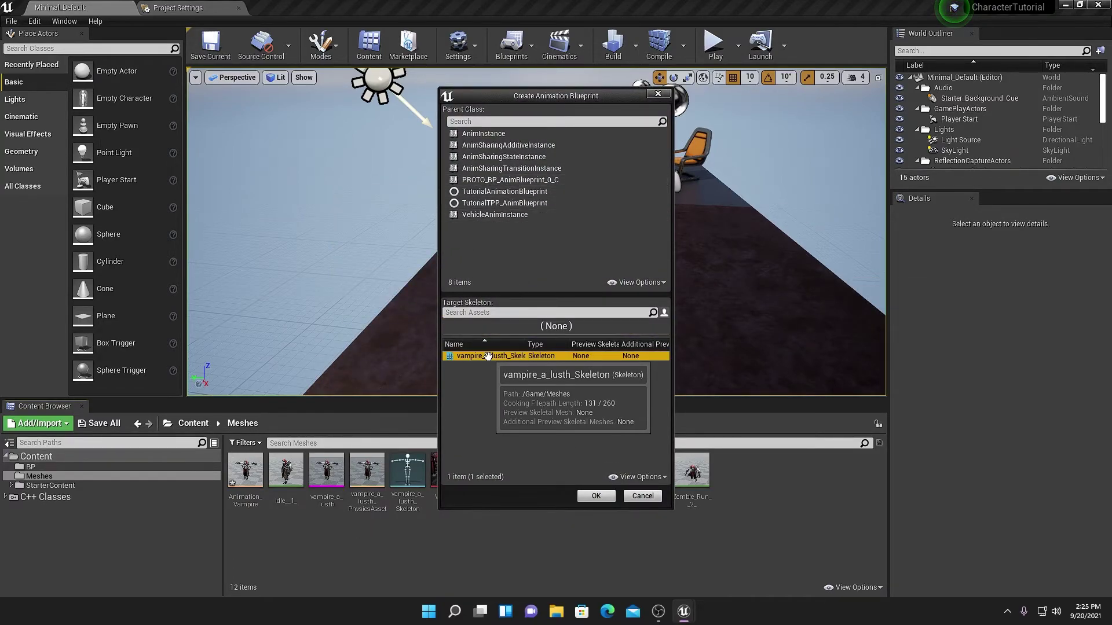
pyautogui.click(596, 496)
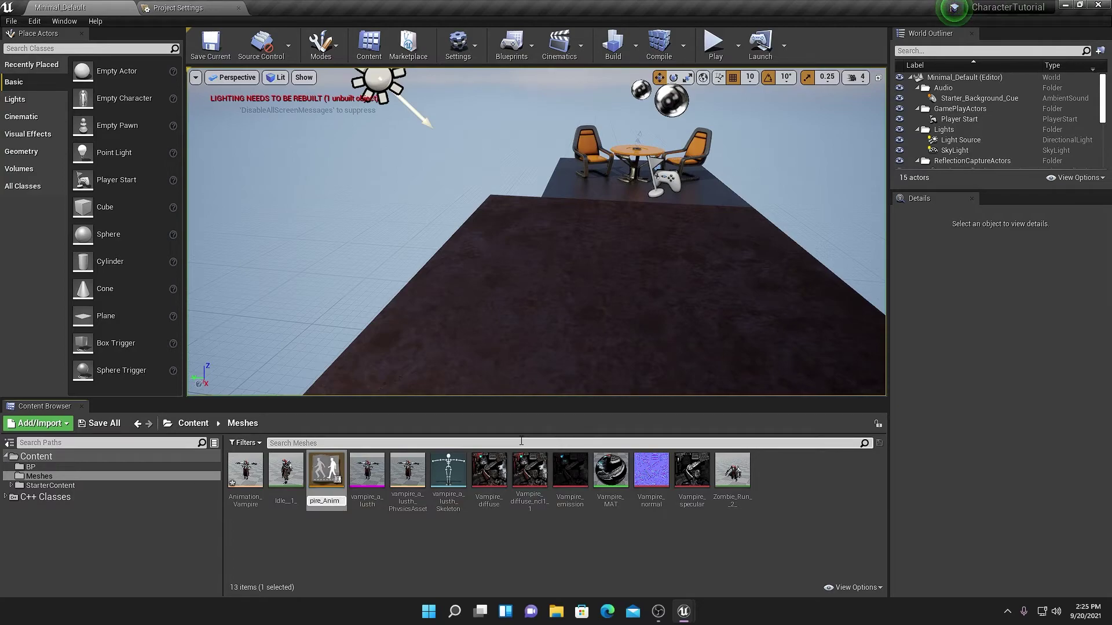
pyautogui.click(394, 520)
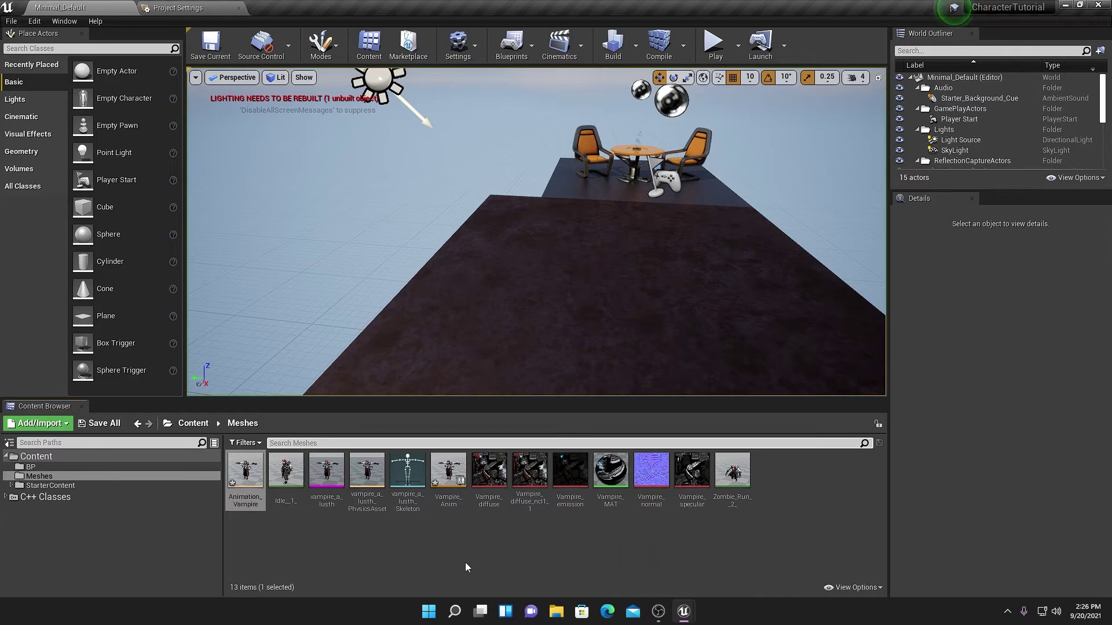
# Open Animation_Vampire and place Idle at the grid's left end and Zombie Run at the right
pyautogui.click(253, 486)
pyautogui.doubleClick(253, 485)
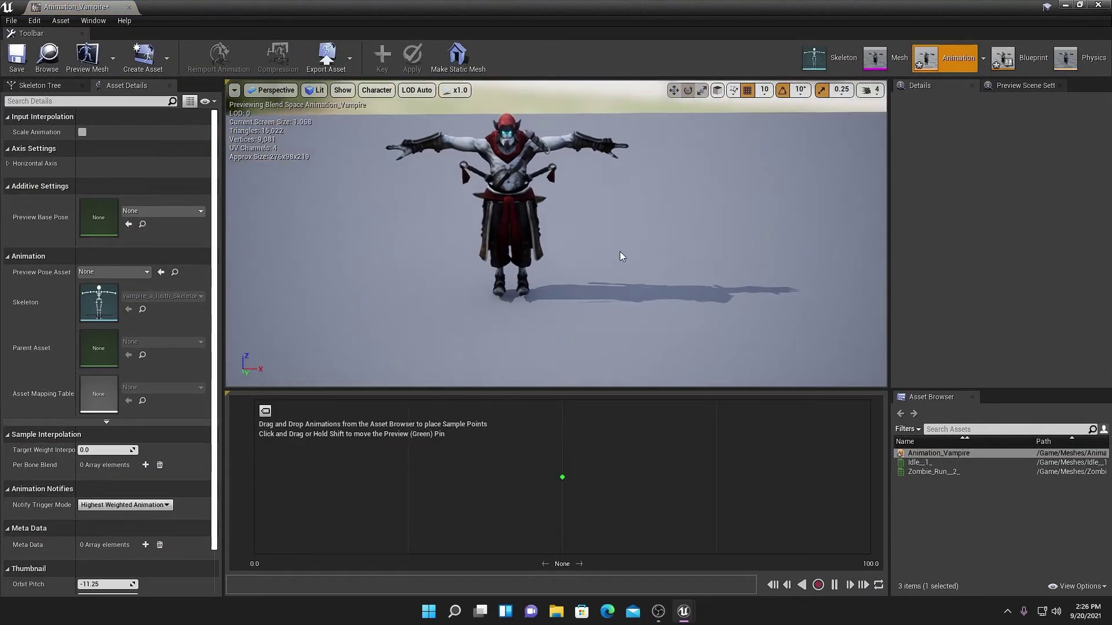
pyautogui.click(911, 463)
pyautogui.moveTo(910, 463); pyautogui.dragTo(254, 477)
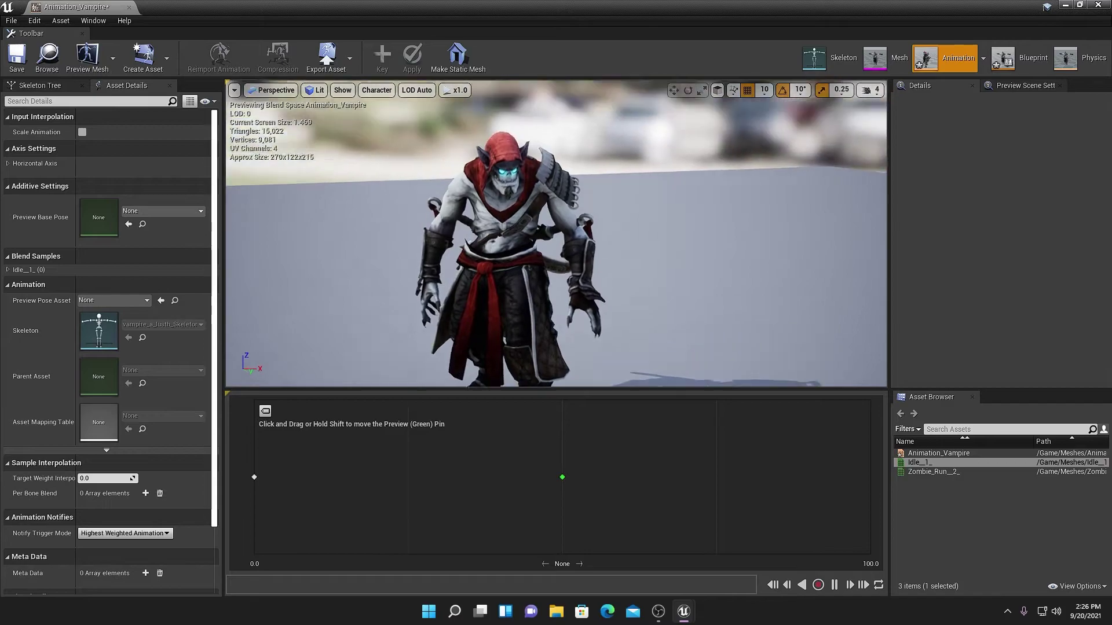
pyautogui.moveTo(926, 471)
pyautogui.mouseDown()
pyautogui.moveTo(861, 479)
pyautogui.moveTo(870, 477)
pyautogui.mouseUp()
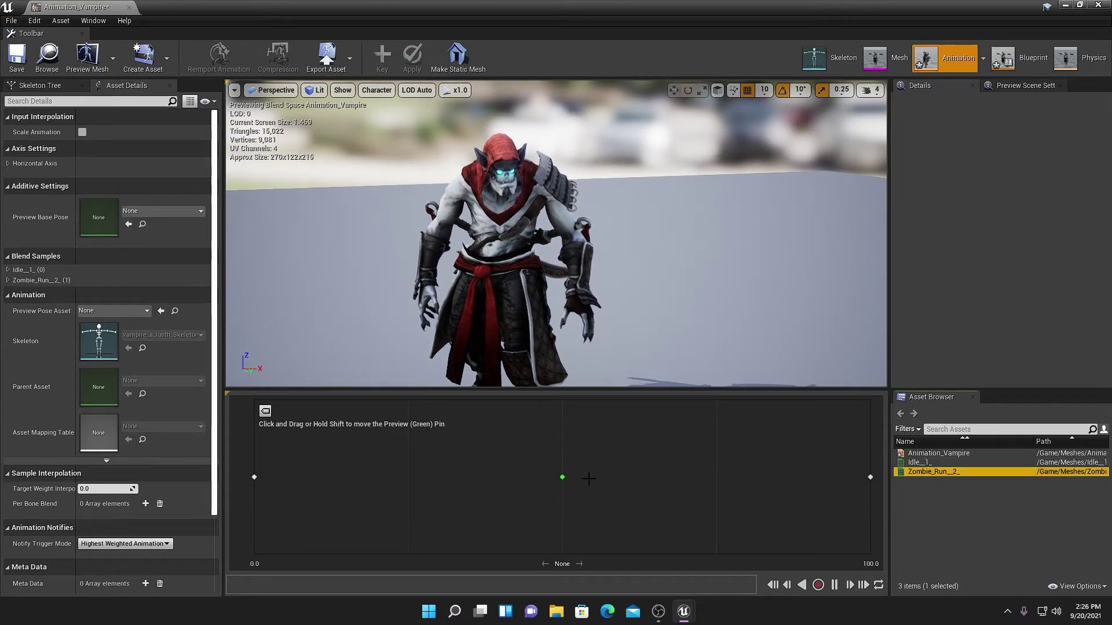
# Rename the horizontal axis to Speed and set its maximum to 375
pyautogui.click(7, 119)
pyautogui.click(8, 119)
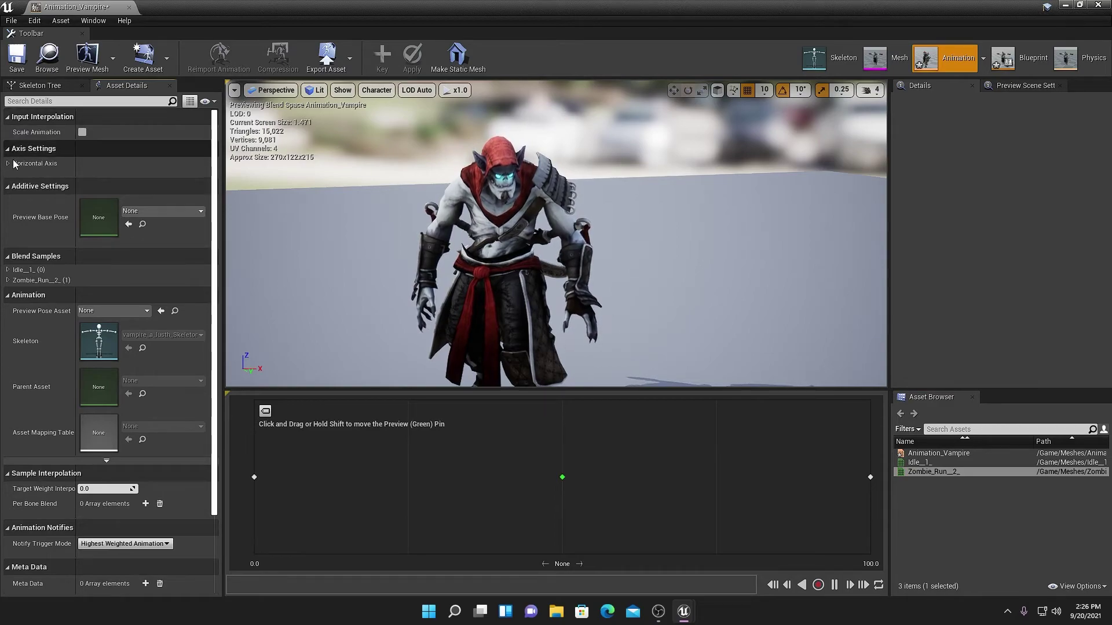
pyautogui.click(8, 270)
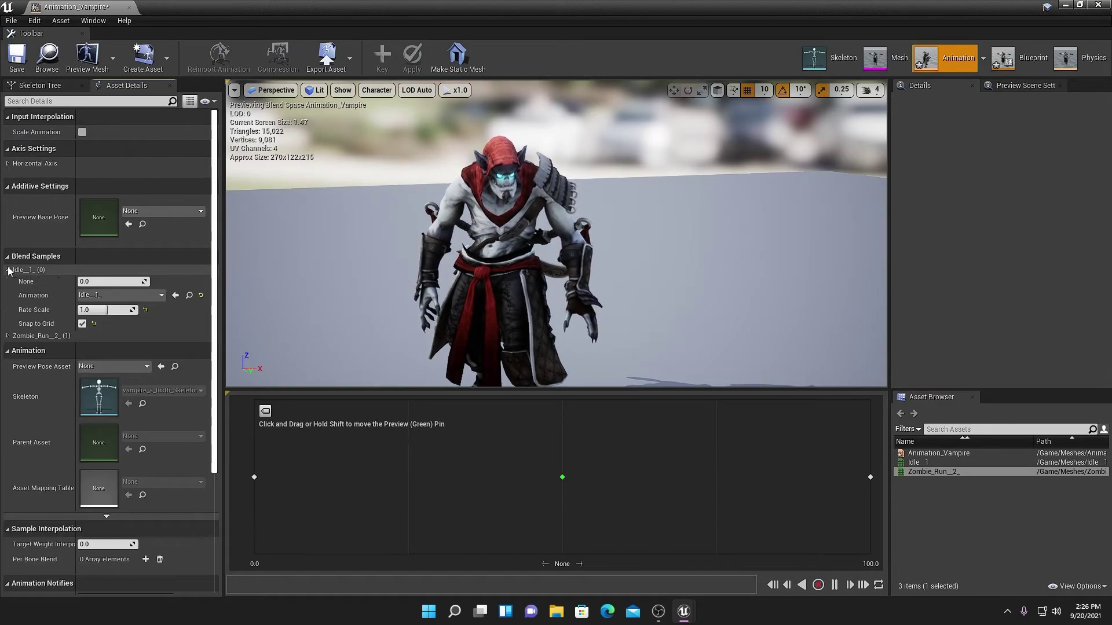
pyautogui.click(7, 336)
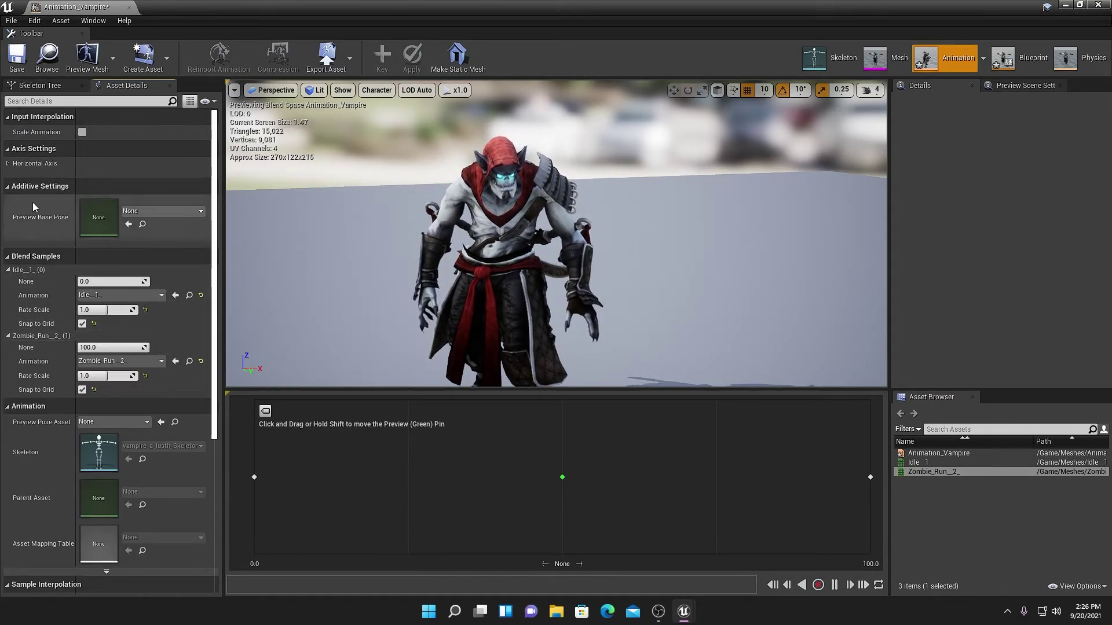
pyautogui.click(8, 164)
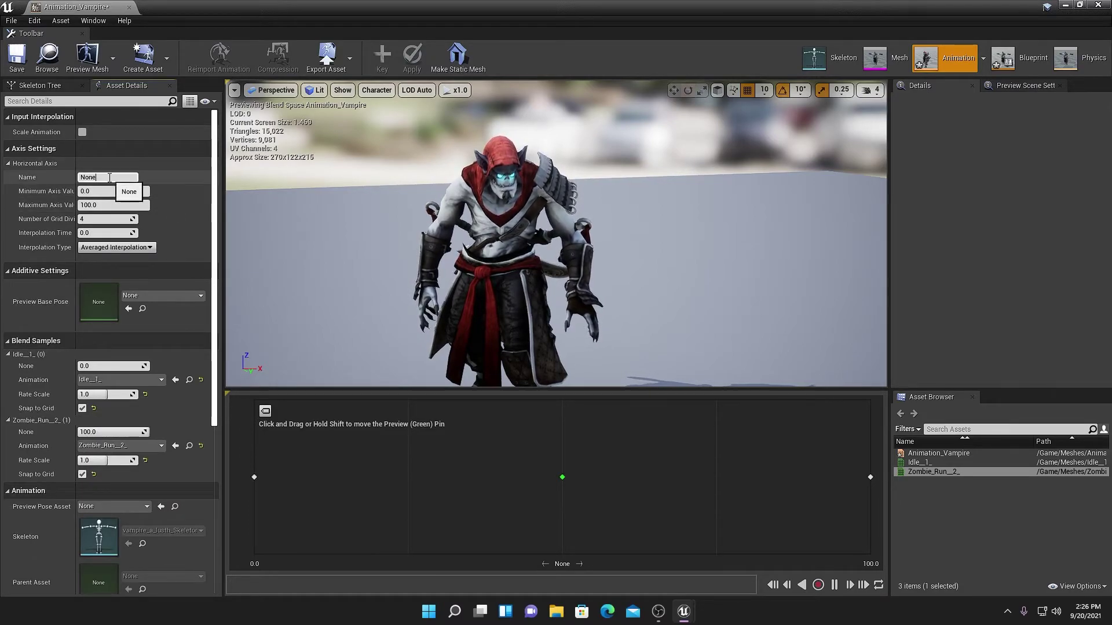
pyautogui.press('BackSpace')
pyautogui.write('Sp')
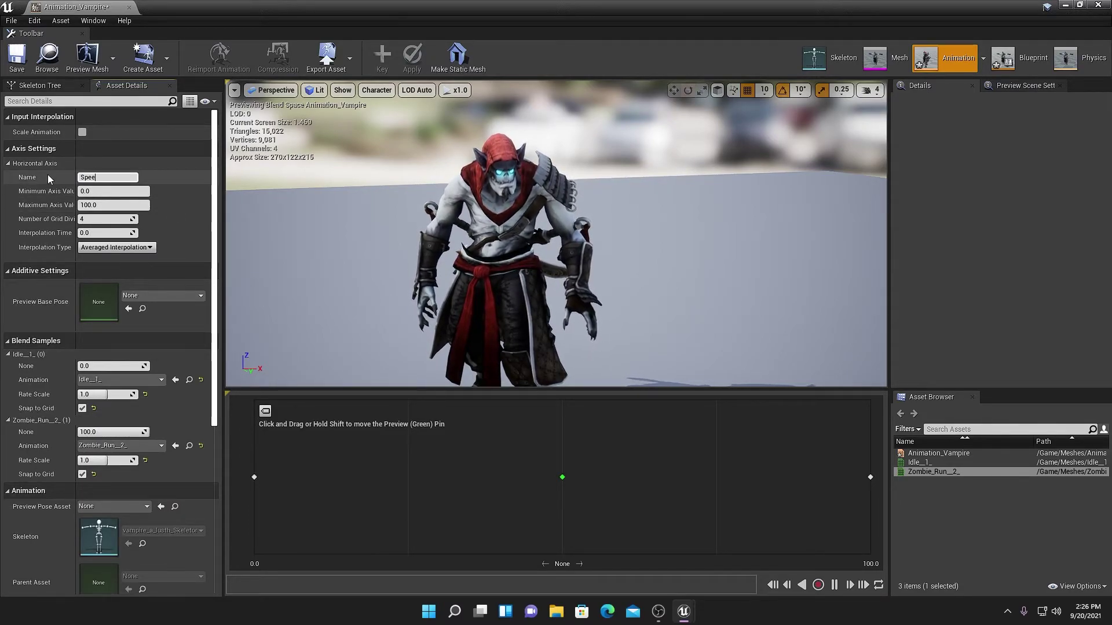
pyautogui.write('eed')
pyautogui.click(96, 206)
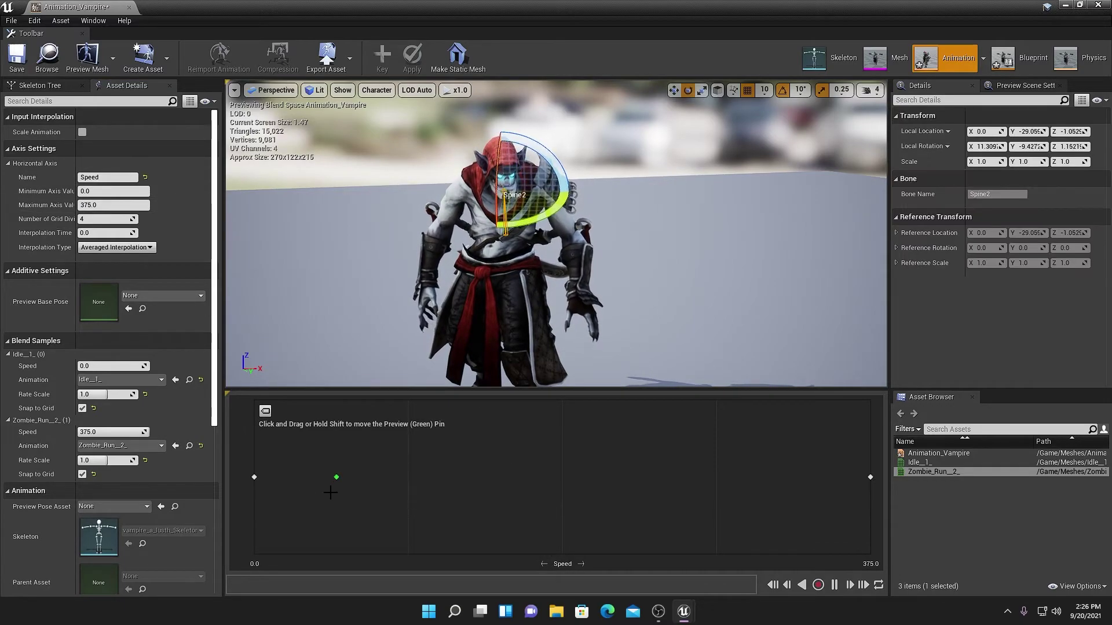
# Preview the blend at about Speed 236.8 from several angles and save the blend space
pyautogui.moveTo(330, 478); pyautogui.dragTo(645, 494)
pyautogui.click(683, 242)
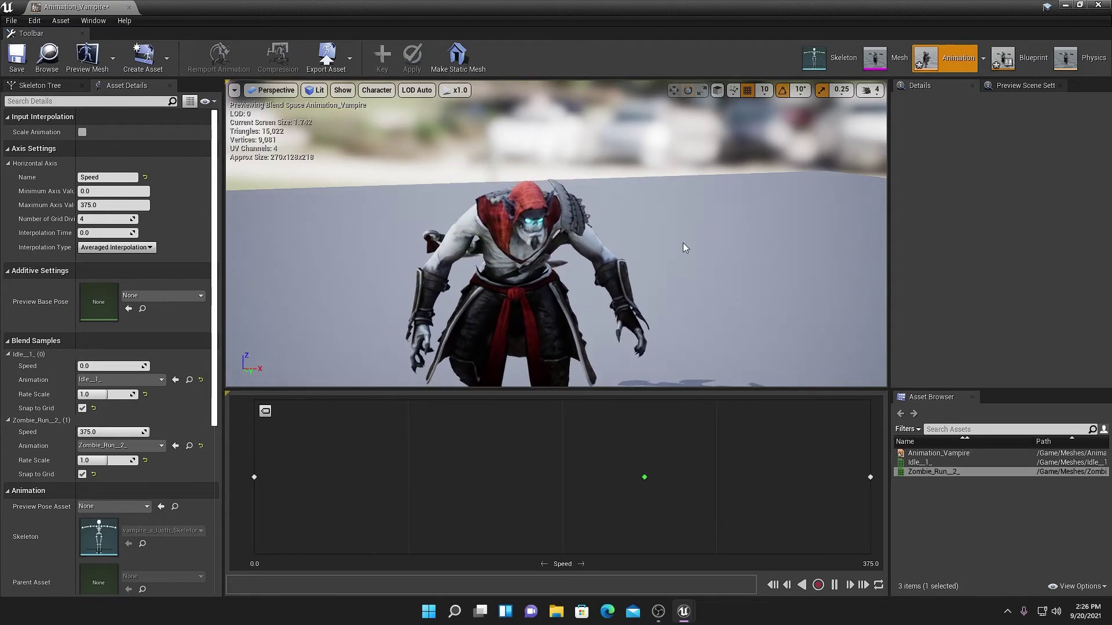
pyautogui.moveTo(683, 242)
pyautogui.mouseDown()
pyautogui.moveTo(579, 243)
pyautogui.moveTo(588, 311)
pyautogui.mouseUp()
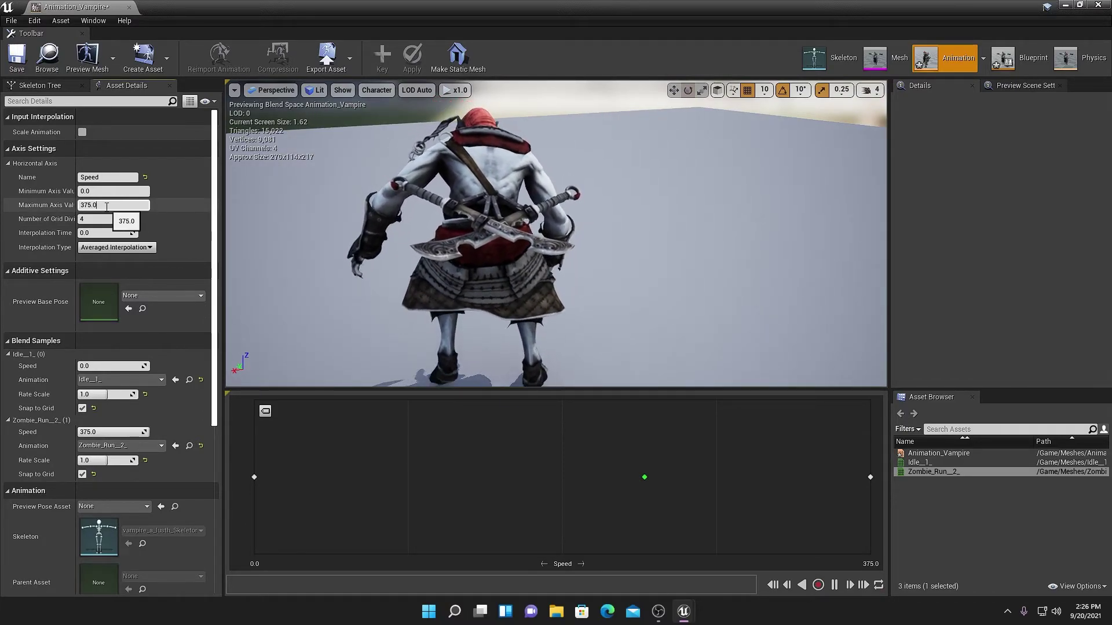
pyautogui.click(464, 191)
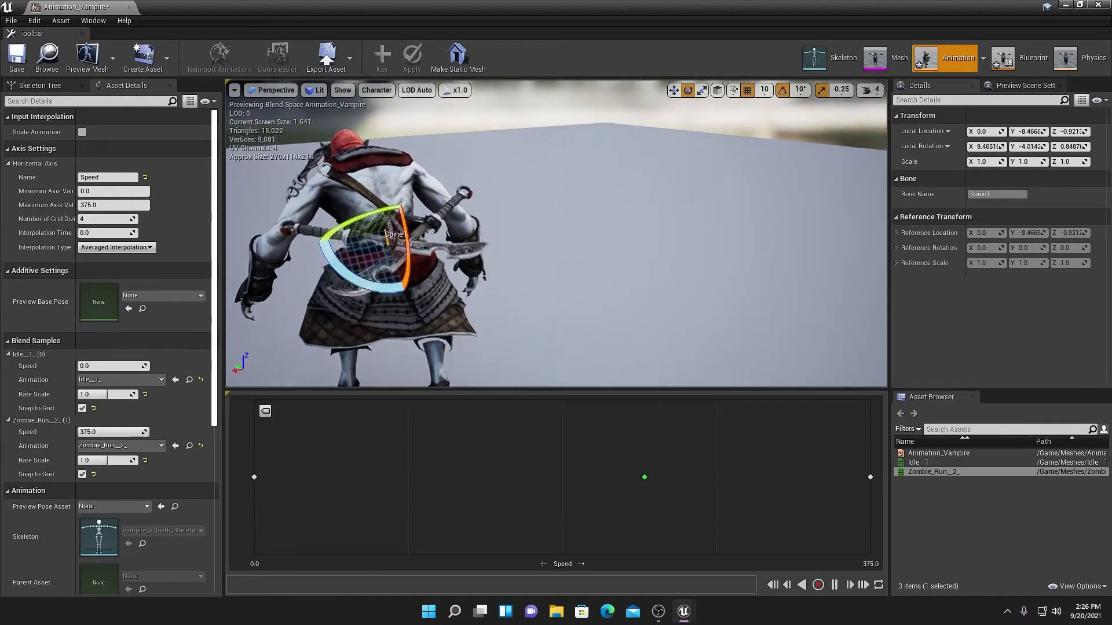
pyautogui.moveTo(464, 191); pyautogui.dragTo(405, 197)
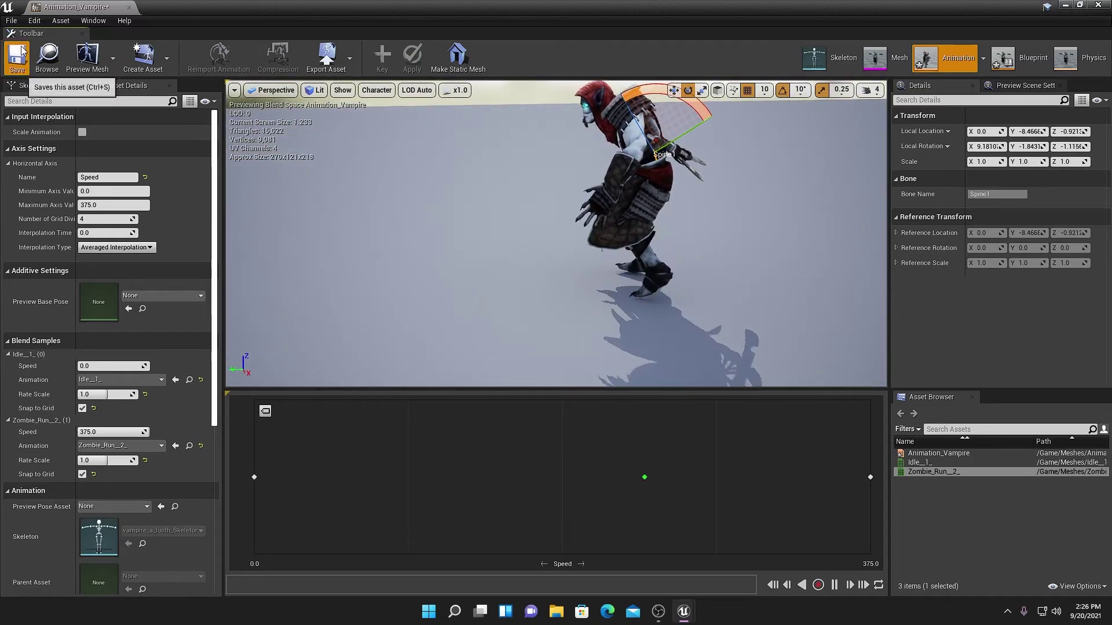
pyautogui.click(16, 55)
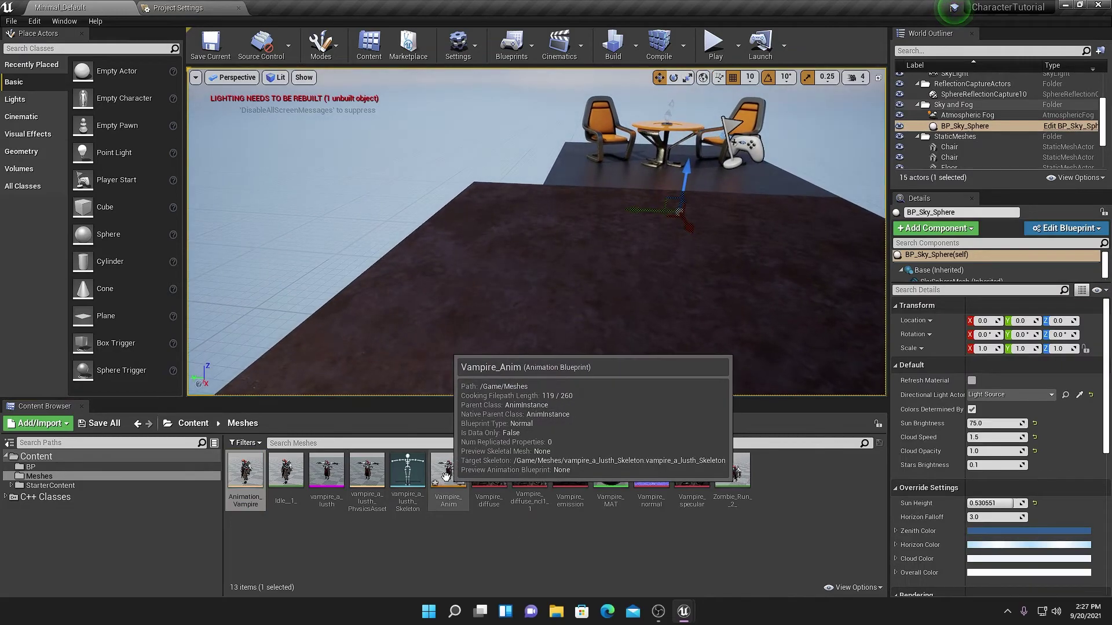
# In Vampire_Anim's AnimGraph, add a New State Machine feeding Output Pose and compile
pyautogui.doubleClick(449, 481)
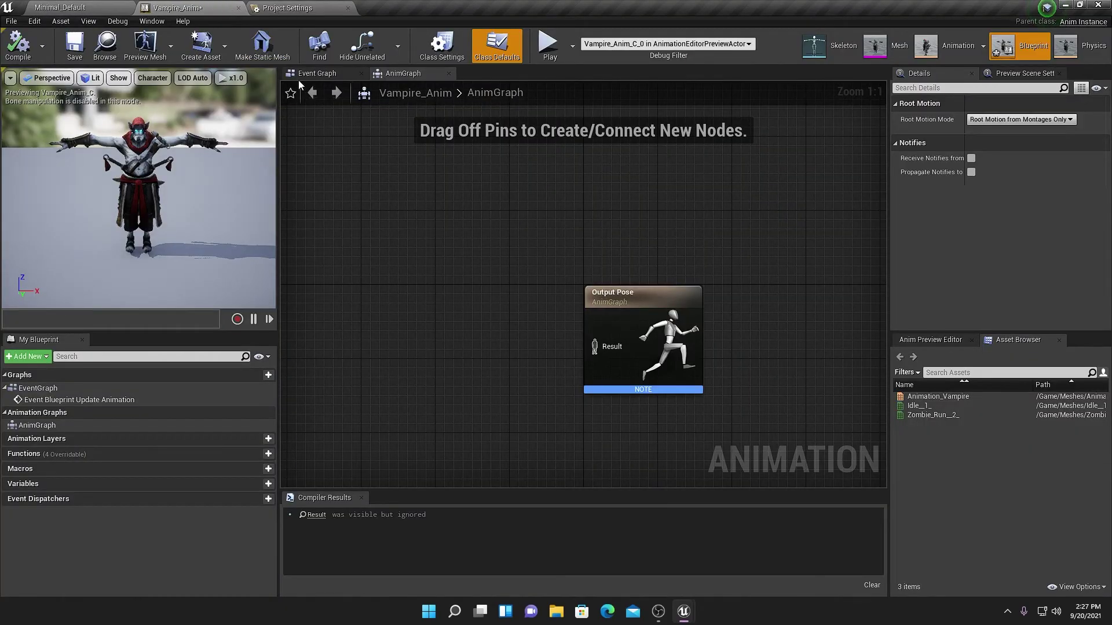
pyautogui.click(319, 73)
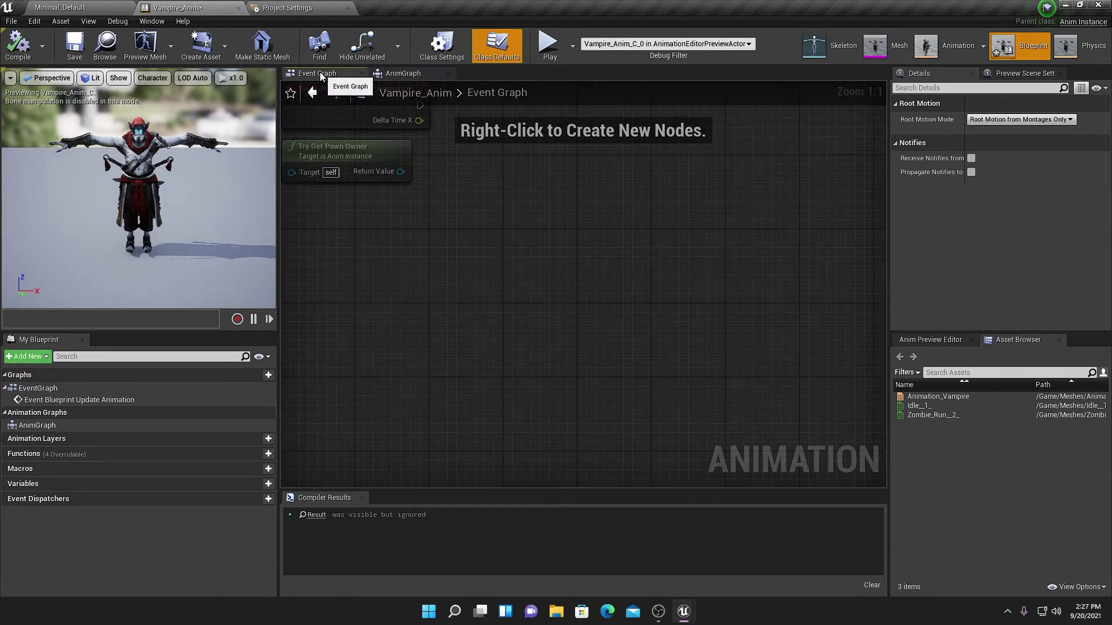
pyautogui.click(403, 73)
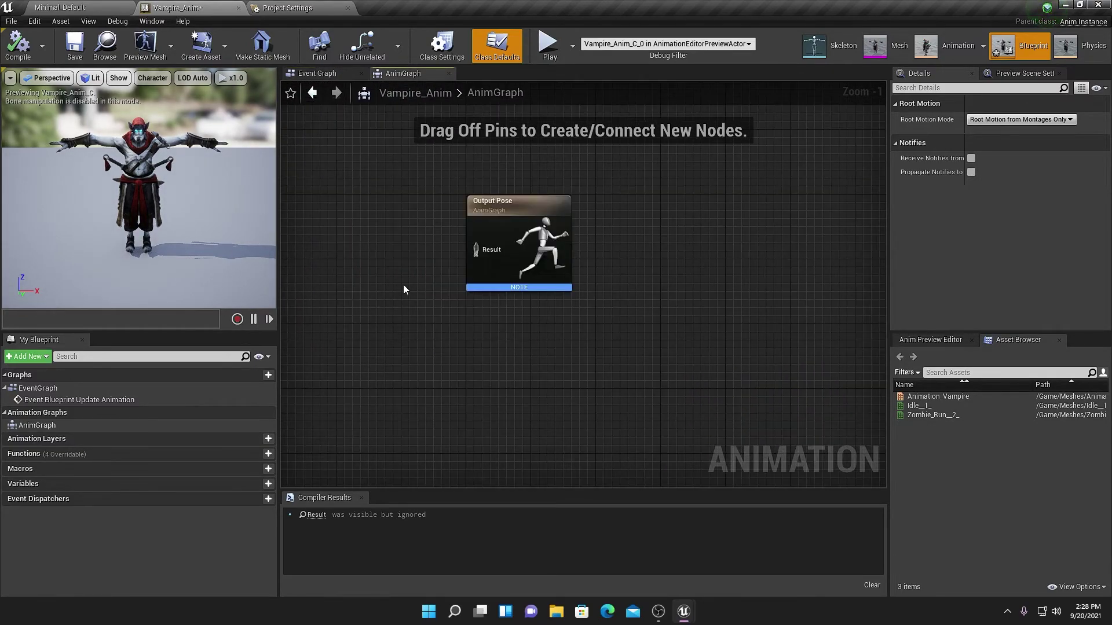
pyautogui.rightClick(412, 269)
pyautogui.write('state')
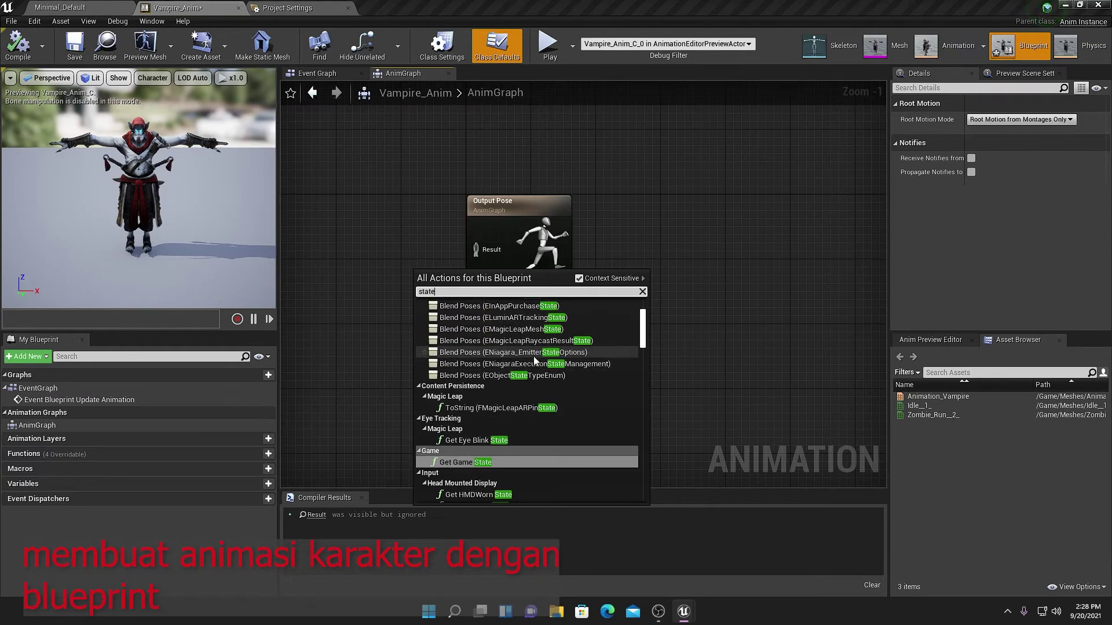
pyautogui.scroll(3, 533, 356)
pyautogui.write('machine')
pyautogui.click(506, 311)
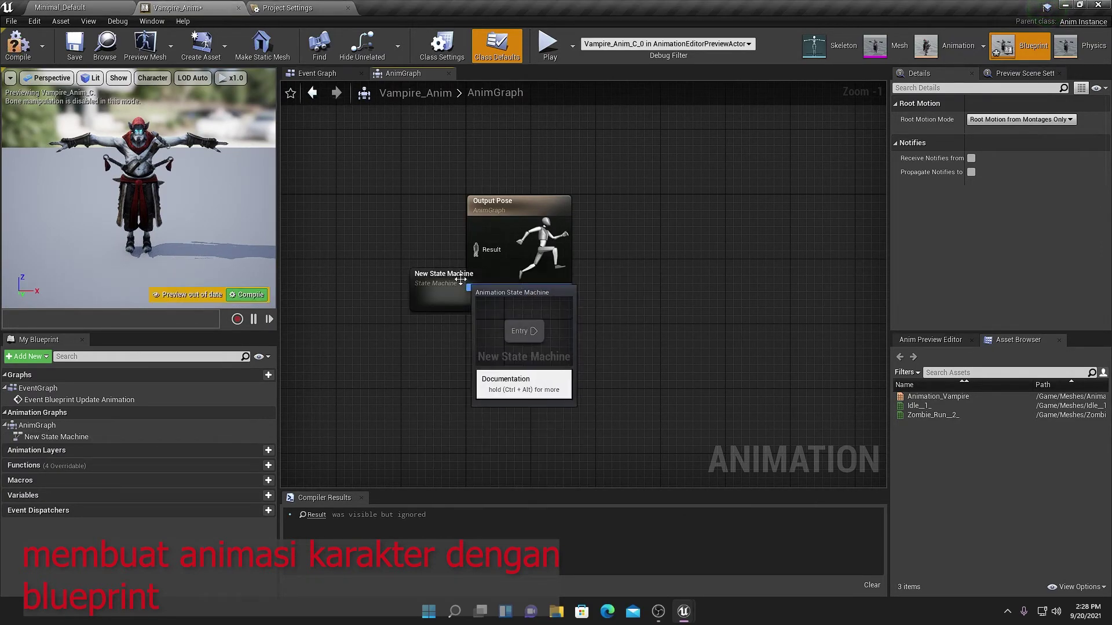
pyautogui.moveTo(477, 273)
pyautogui.mouseDown()
pyautogui.moveTo(407, 248)
pyautogui.moveTo(476, 249)
pyautogui.mouseUp()
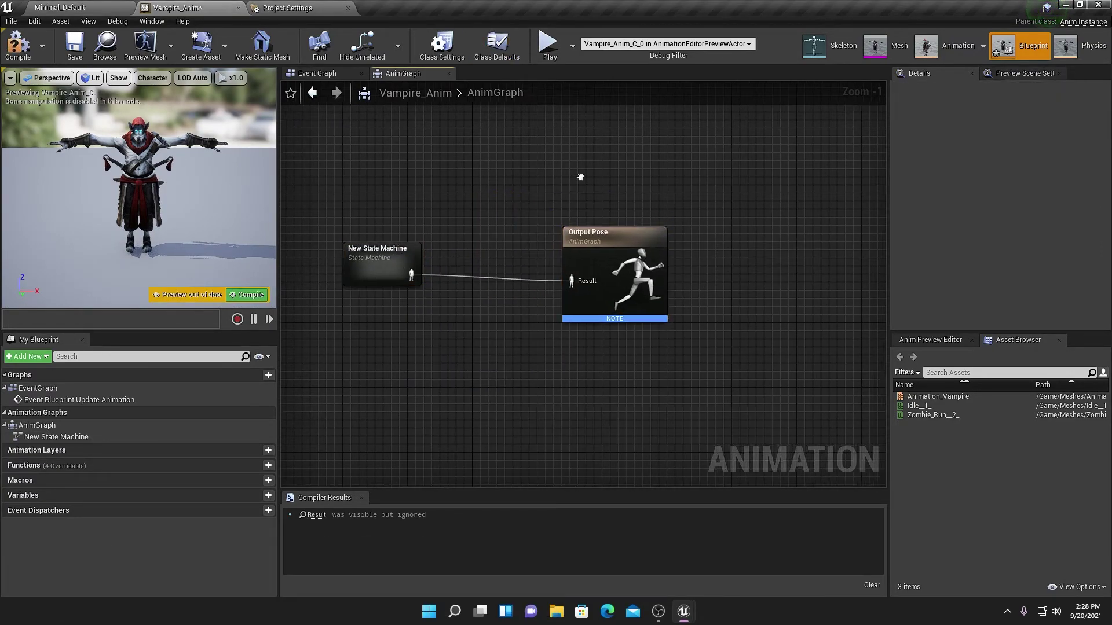
pyautogui.press('F7')
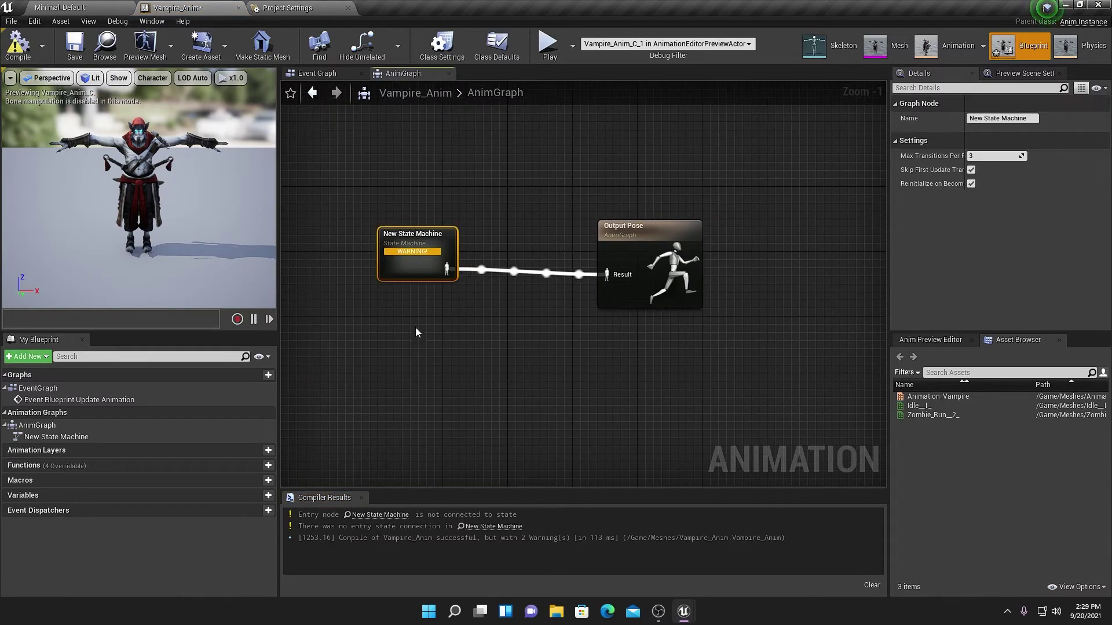
# Inside the state machine, add an Idle/move state wired from Entry
pyautogui.doubleClick(420, 246)
pyautogui.moveTo(527, 279); pyautogui.dragTo(603, 298)
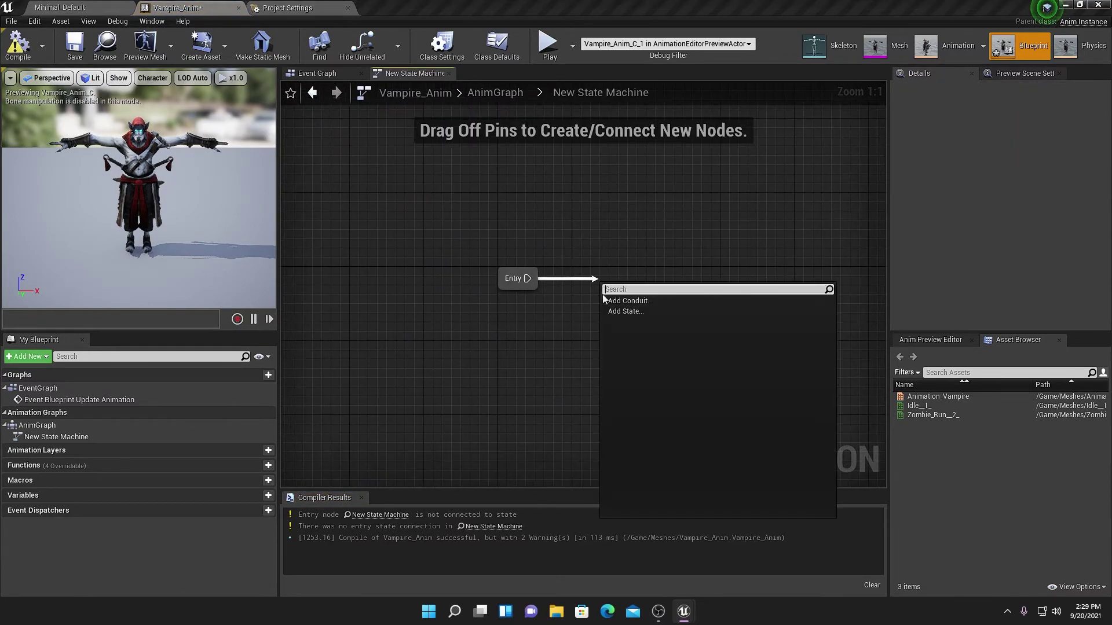
pyautogui.click(628, 313)
pyautogui.write('Idle/move')
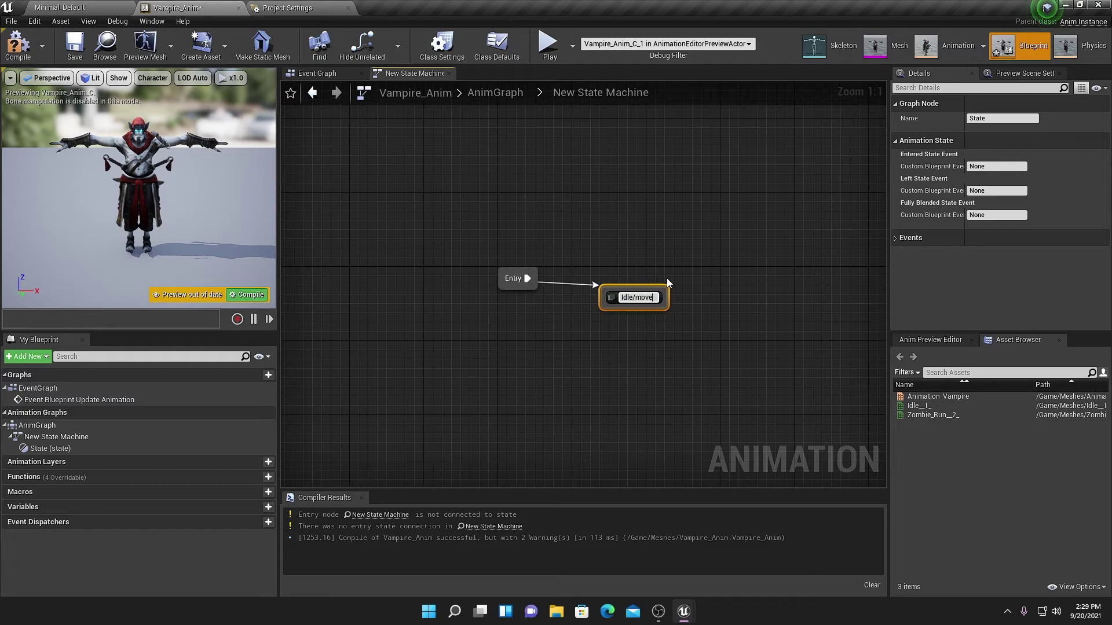
pyautogui.press('Return')
pyautogui.doubleClick(640, 309)
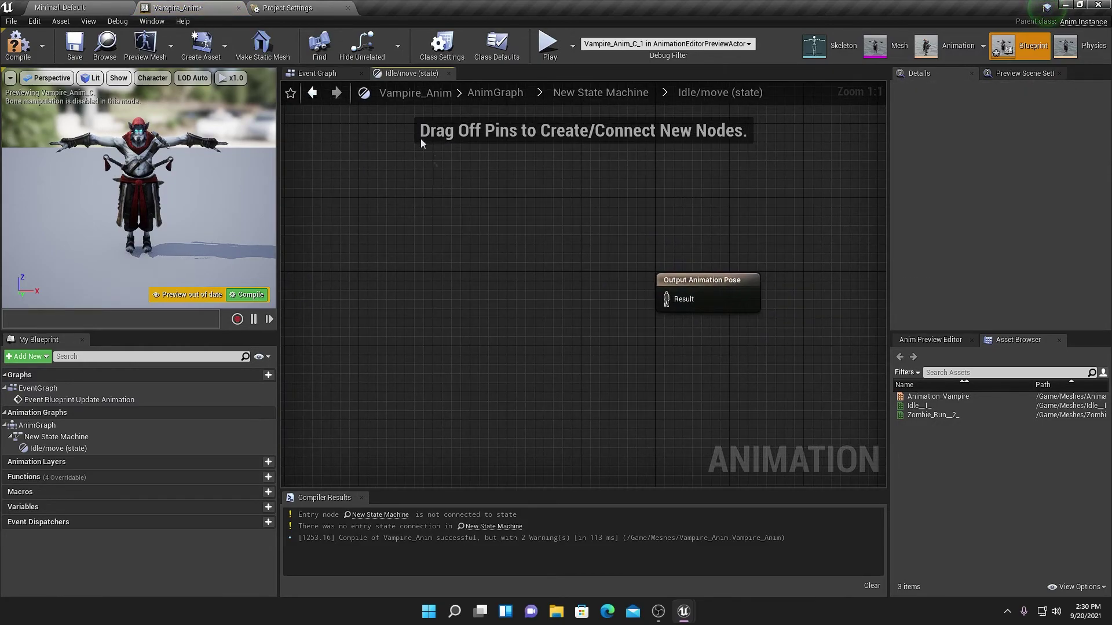
pyautogui.click(300, 72)
pyautogui.click(442, 330)
# Add an Event Blueprint Initialize Animation node to the Event Graph
pyautogui.click(440, 284)
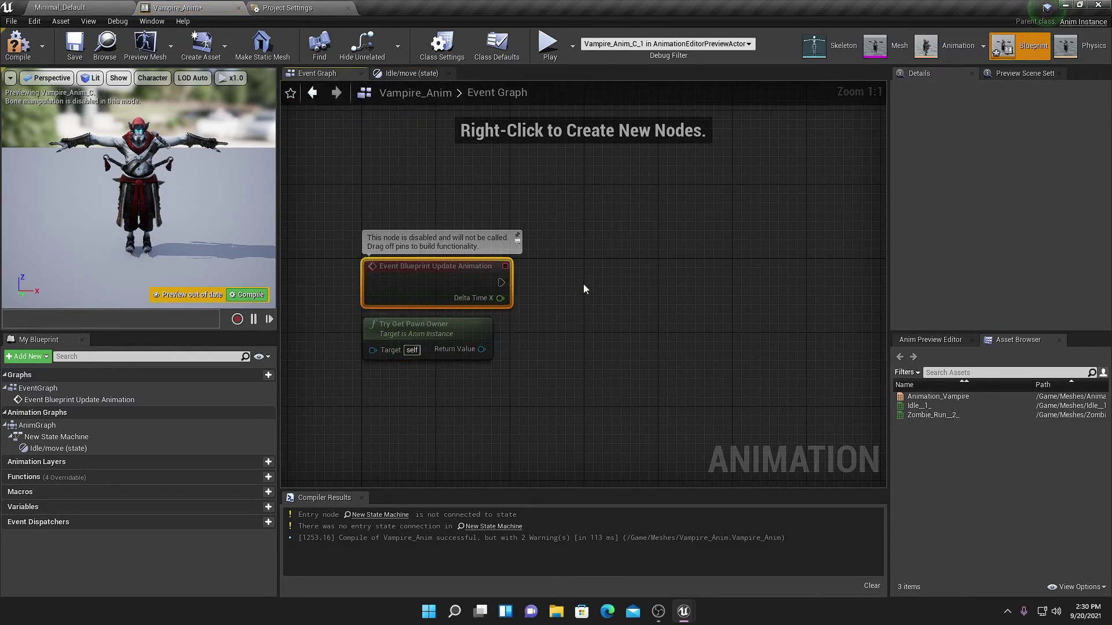
pyautogui.moveTo(477, 238); pyautogui.dragTo(469, 210, button='right')
pyautogui.rightClick(469, 209)
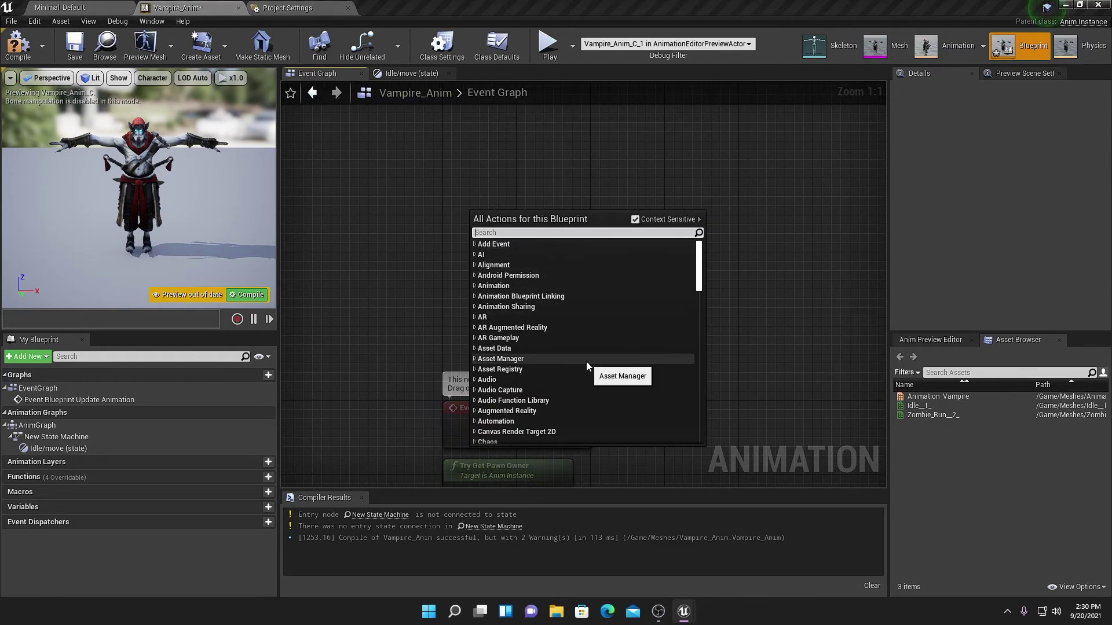
pyautogui.rightClick(506, 271)
pyautogui.write('event blue')
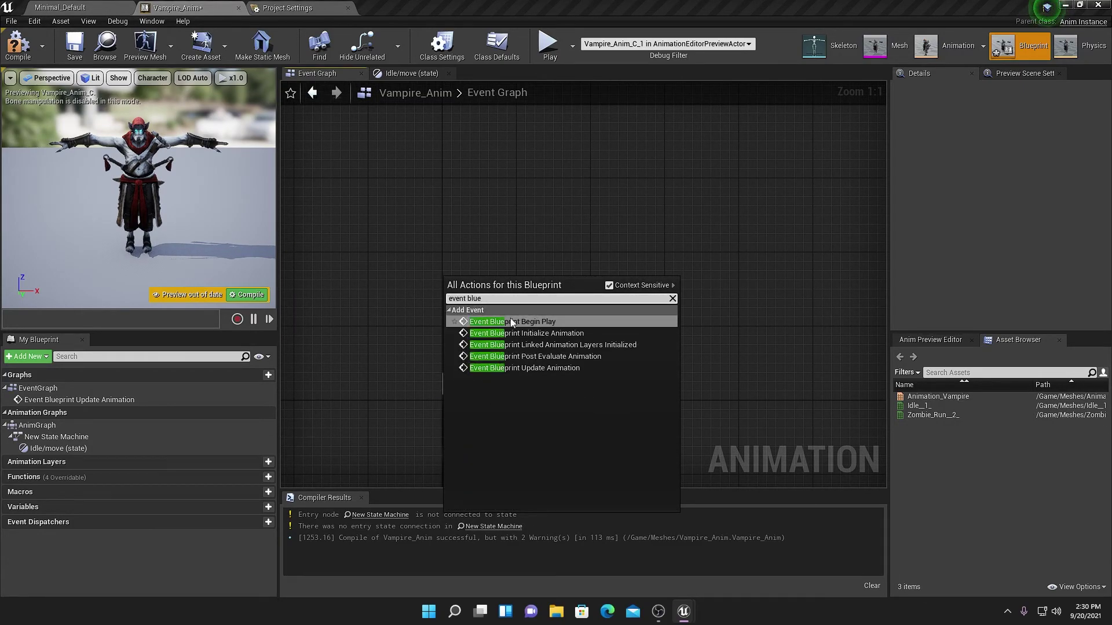
pyautogui.click(512, 334)
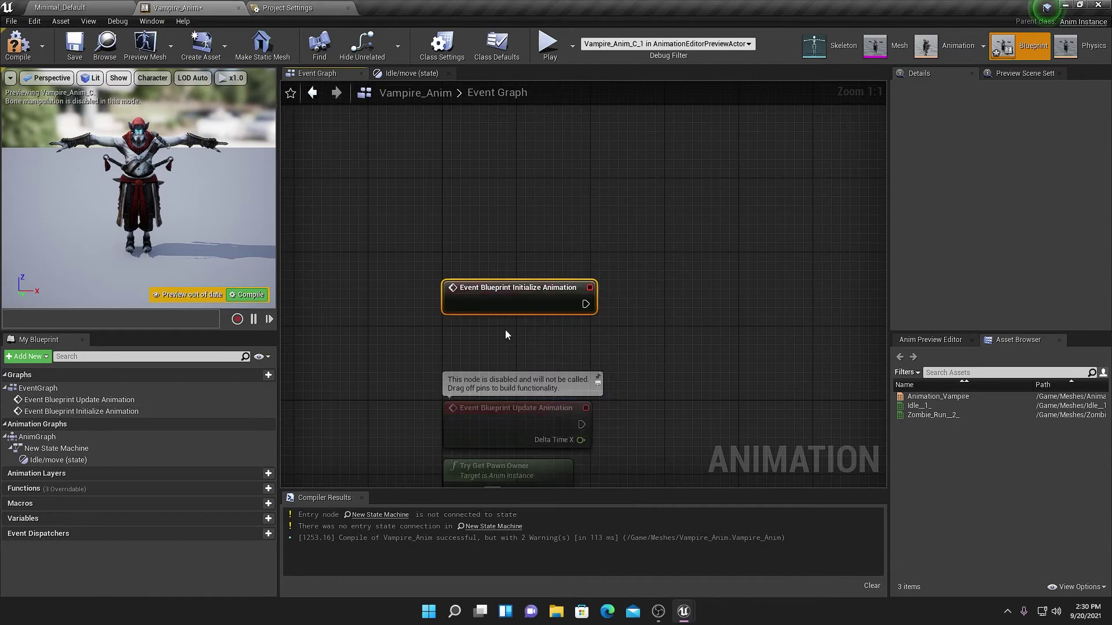
pyautogui.moveTo(596, 319); pyautogui.dragTo(484, 248)
# Cast to BP_TutorialCharacter on Initialize Animation and promote the result to a variable
pyautogui.moveTo(592, 238); pyautogui.dragTo(591, 238)
pyautogui.write('cast to BP')
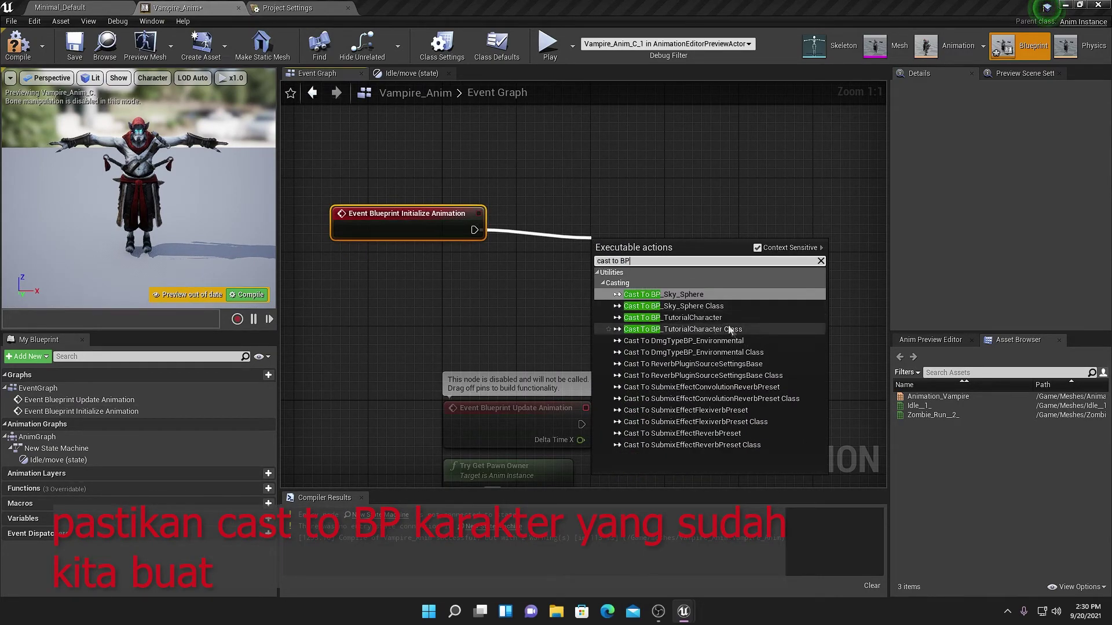
pyautogui.click(689, 317)
pyautogui.moveTo(690, 270); pyautogui.dragTo(748, 273)
pyautogui.click(770, 308)
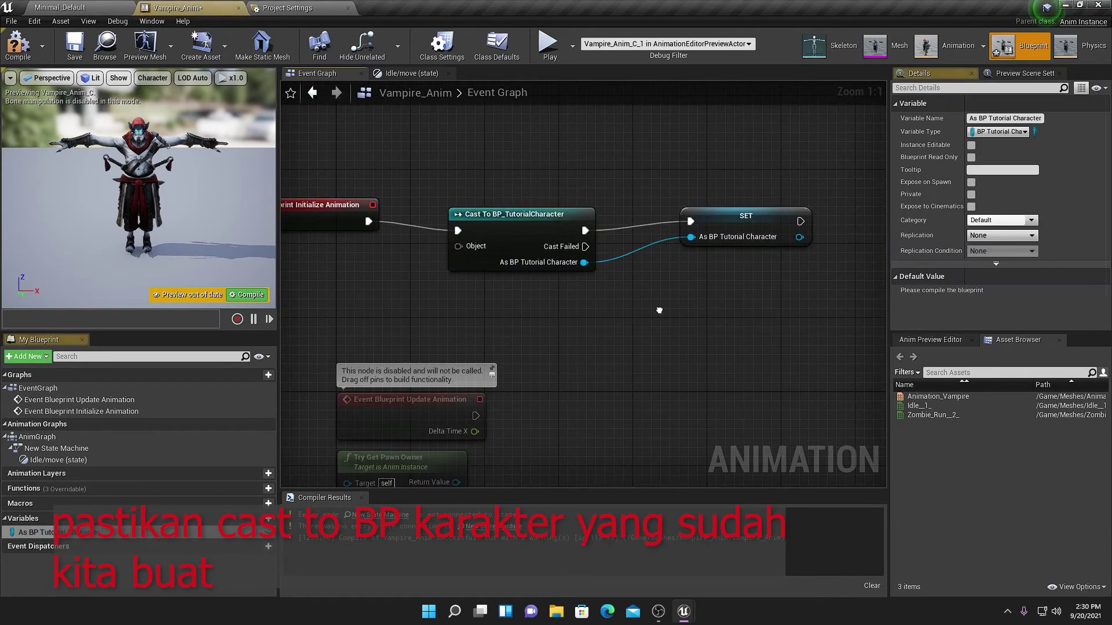
# Add a new Float variable named Speed
pyautogui.click(256, 519)
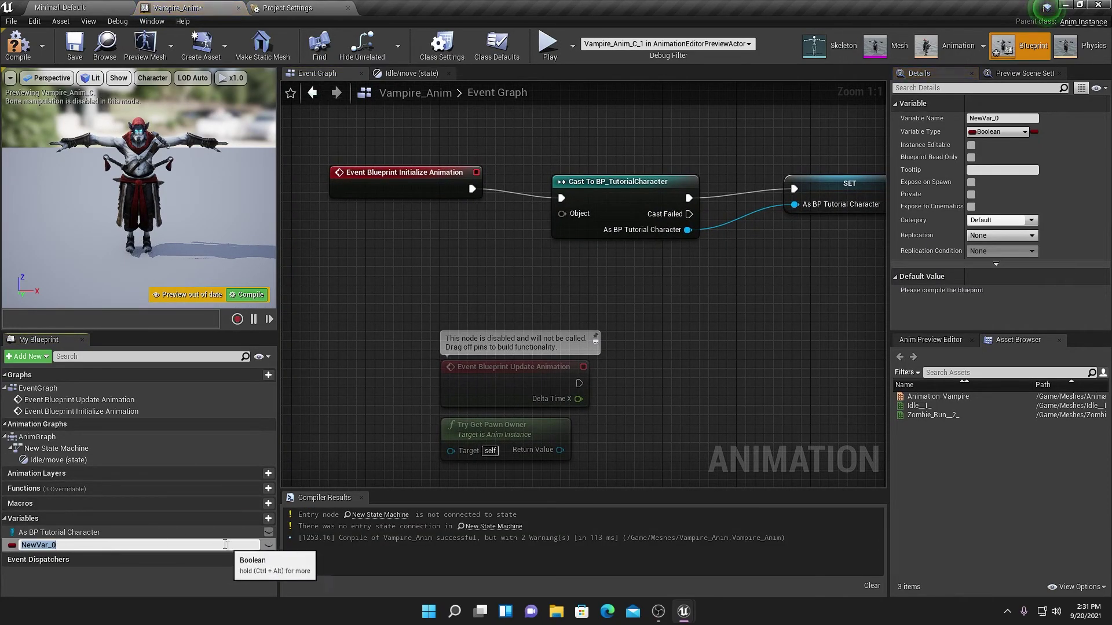
pyautogui.press('BackSpace')
pyautogui.write('Speed')
pyautogui.click(11, 545)
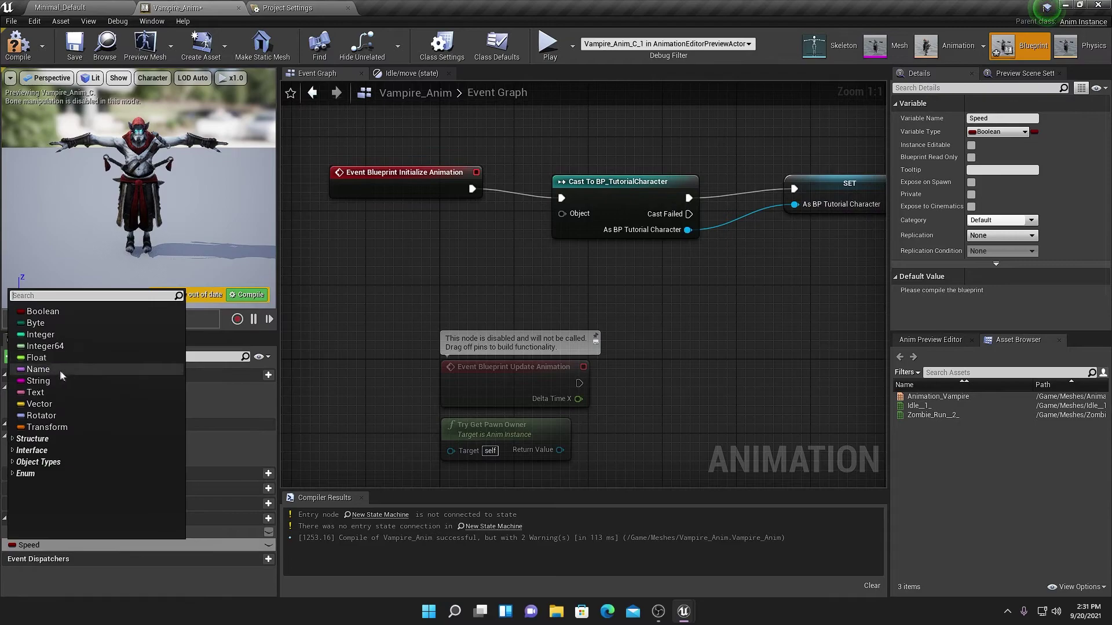
pyautogui.click(36, 358)
# Delete the disabled Update Animation event, wire Try Get Pawn Owner into the cast's Object, and compile
pyautogui.click(510, 367)
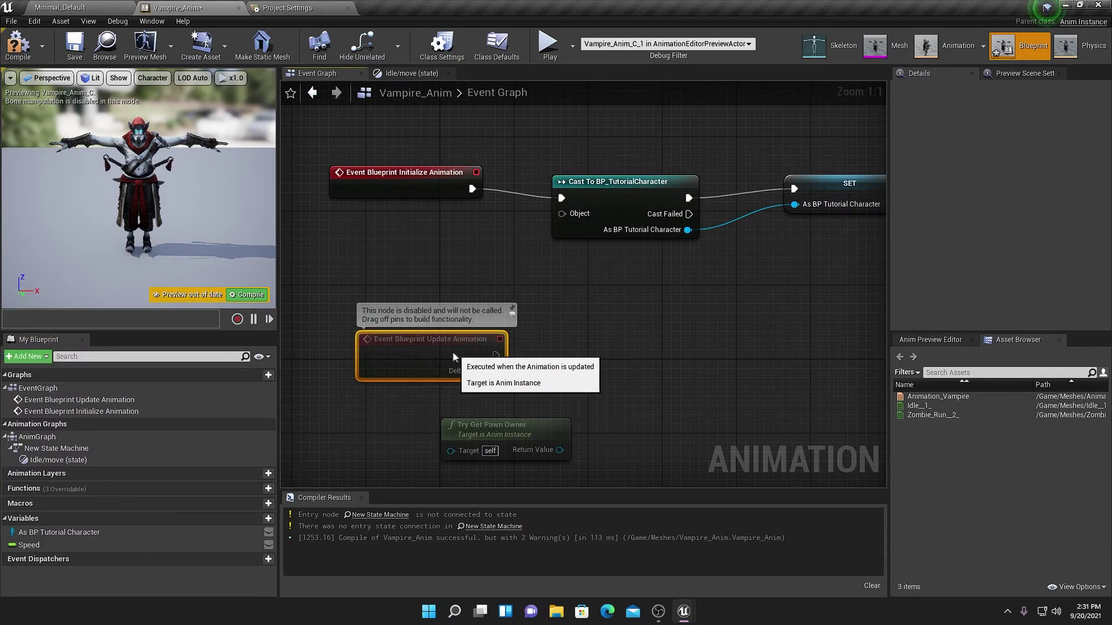
pyautogui.press('Delete')
pyautogui.moveTo(509, 425); pyautogui.dragTo(406, 384)
pyautogui.moveTo(469, 409)
pyautogui.mouseDown()
pyautogui.moveTo(479, 292)
pyautogui.moveTo(574, 219)
pyautogui.mouseUp()
pyautogui.click(18, 46)
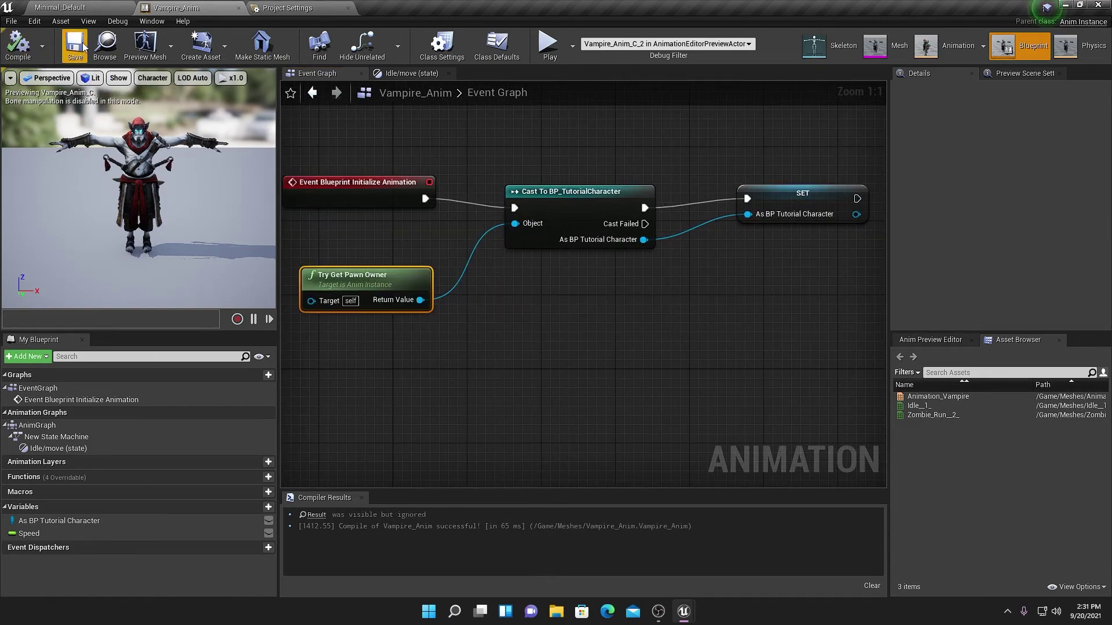
pyautogui.moveTo(606, 294); pyautogui.dragTo(615, 238, button='right')
# Add an Event Blueprint Update Animation node below Try Get Pawn Owner
pyautogui.keyDown('ctrl'); pyautogui.moveTo(29, 533); pyautogui.dragTo(423, 414); pyautogui.keyUp('ctrl')
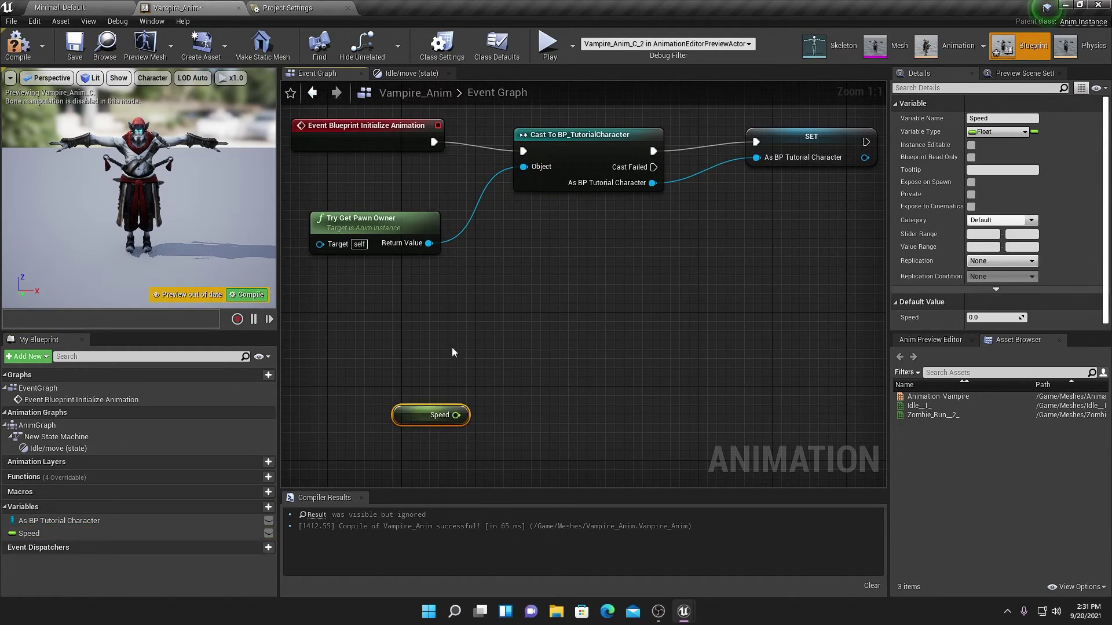
pyautogui.rightClick(434, 315)
pyautogui.click(423, 401)
pyautogui.press('Delete')
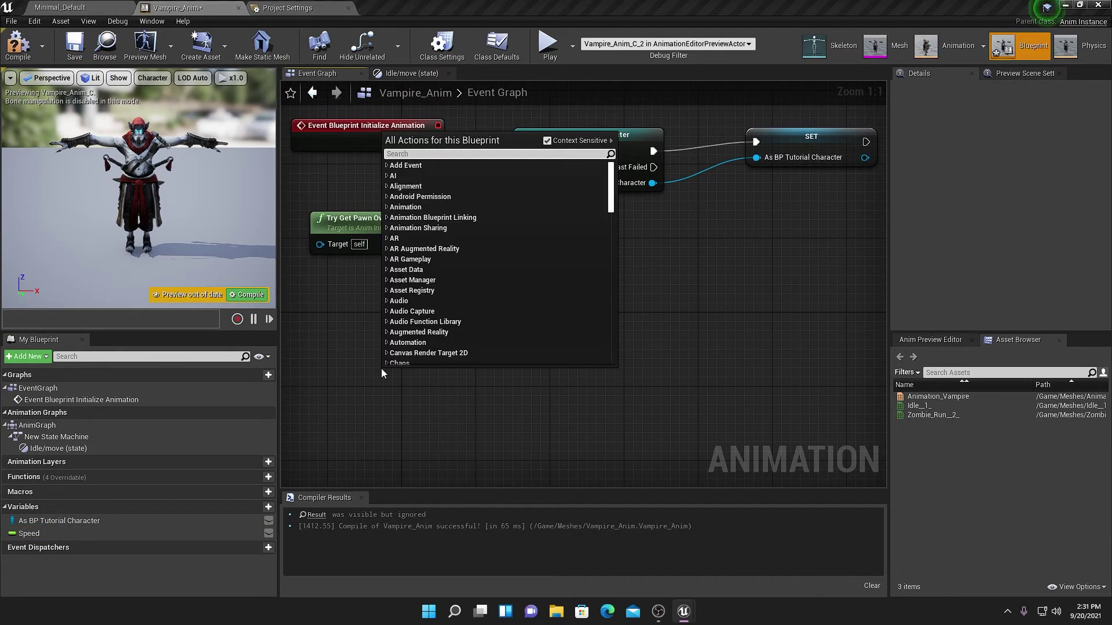
pyautogui.rightClick(381, 368)
pyautogui.write('event blue')
pyautogui.click(462, 223)
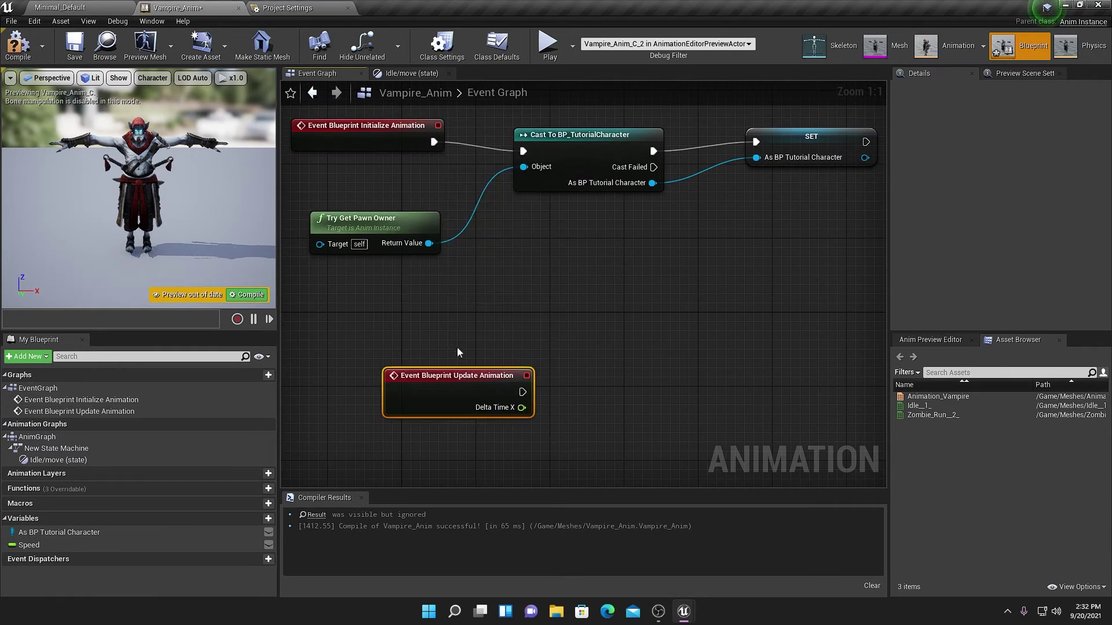
pyautogui.moveTo(416, 374); pyautogui.dragTo(353, 330)
pyautogui.moveTo(534, 369); pyautogui.dragTo(479, 339, button='right')
# Get the velocity from the stored As BP Tutorial Character variable
pyautogui.moveTo(58, 532)
pyautogui.keyDown('ctrl'); pyautogui.mouseDown()
pyautogui.moveTo(359, 422)
pyautogui.moveTo(522, 406)
pyautogui.mouseUp(); pyautogui.keyUp('ctrl')
pyautogui.click(539, 410)
pyautogui.write('get velo')
pyautogui.press('Return')
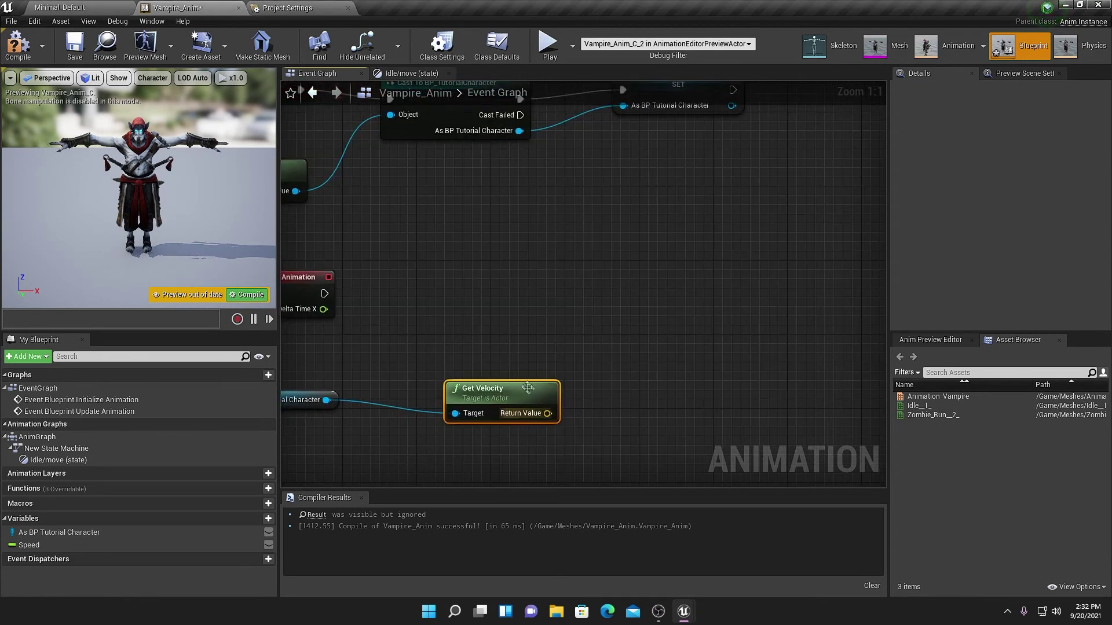
# Take the velocity's VectorLength and feed it into a SET Speed node
pyautogui.moveTo(464, 385); pyautogui.dragTo(578, 381)
pyautogui.write('veloct')
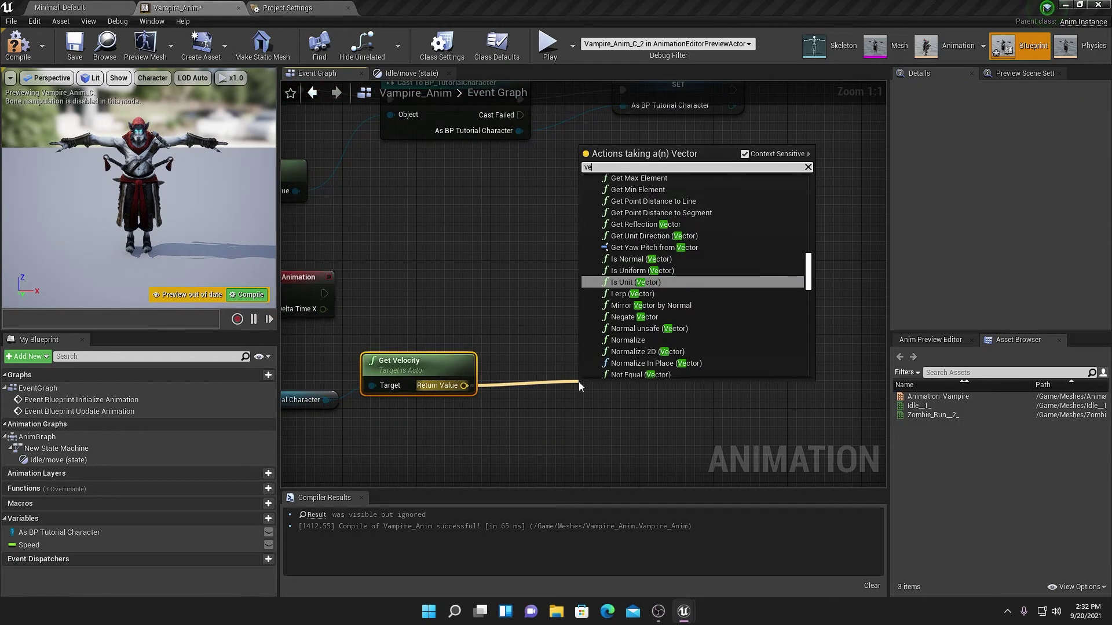
pyautogui.press('BackSpace')
pyautogui.write('i')
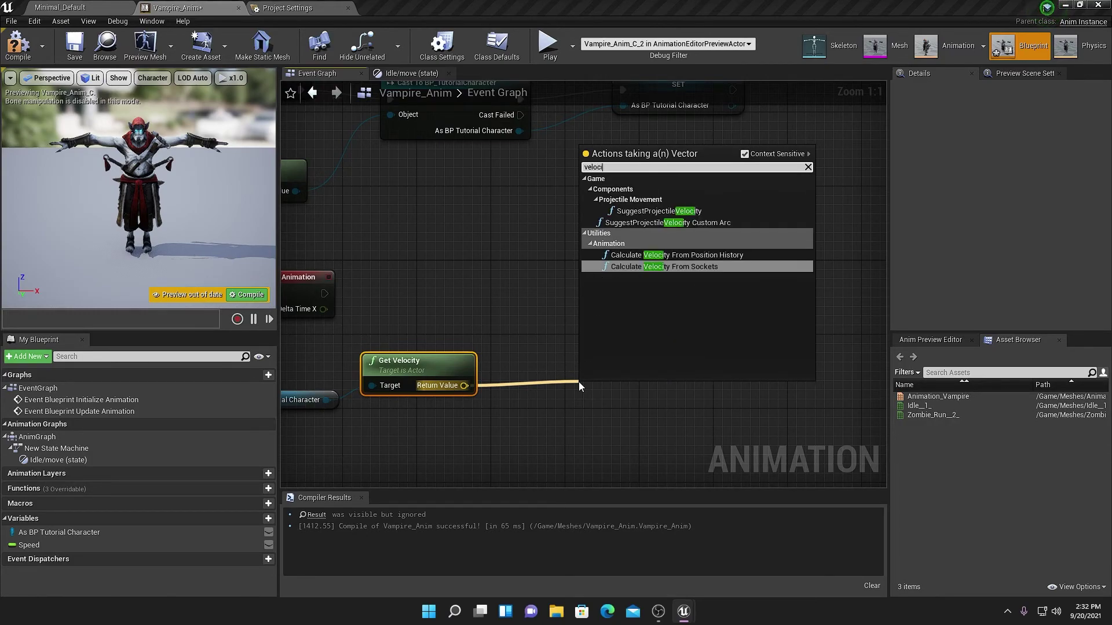
pyautogui.write('ty le')
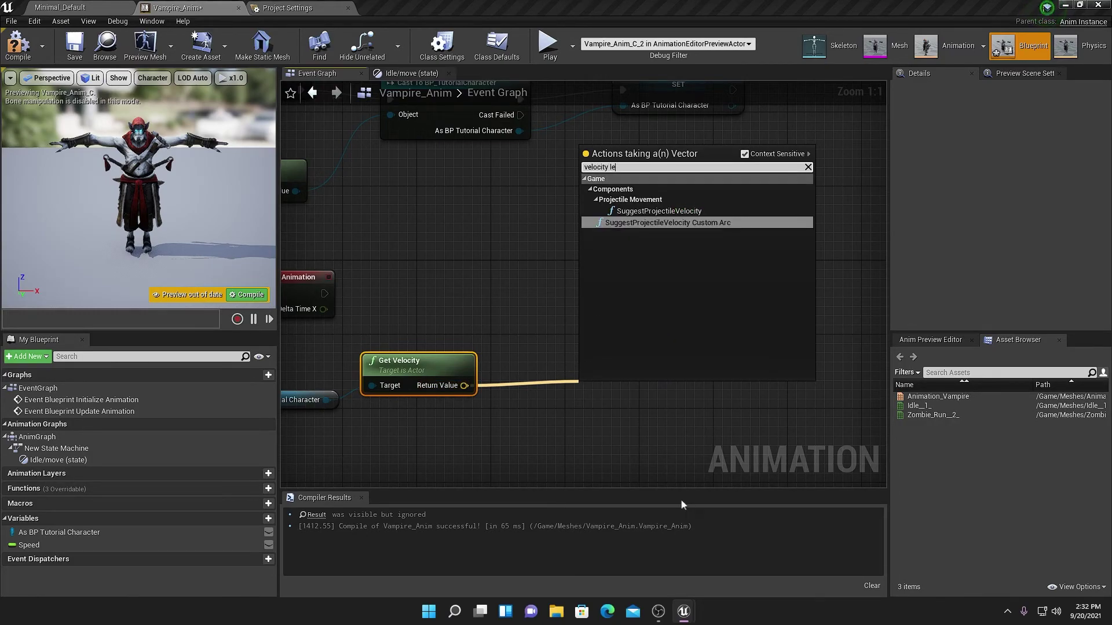
pyautogui.moveTo(464, 386); pyautogui.dragTo(544, 380)
pyautogui.write('length')
pyautogui.click(578, 297)
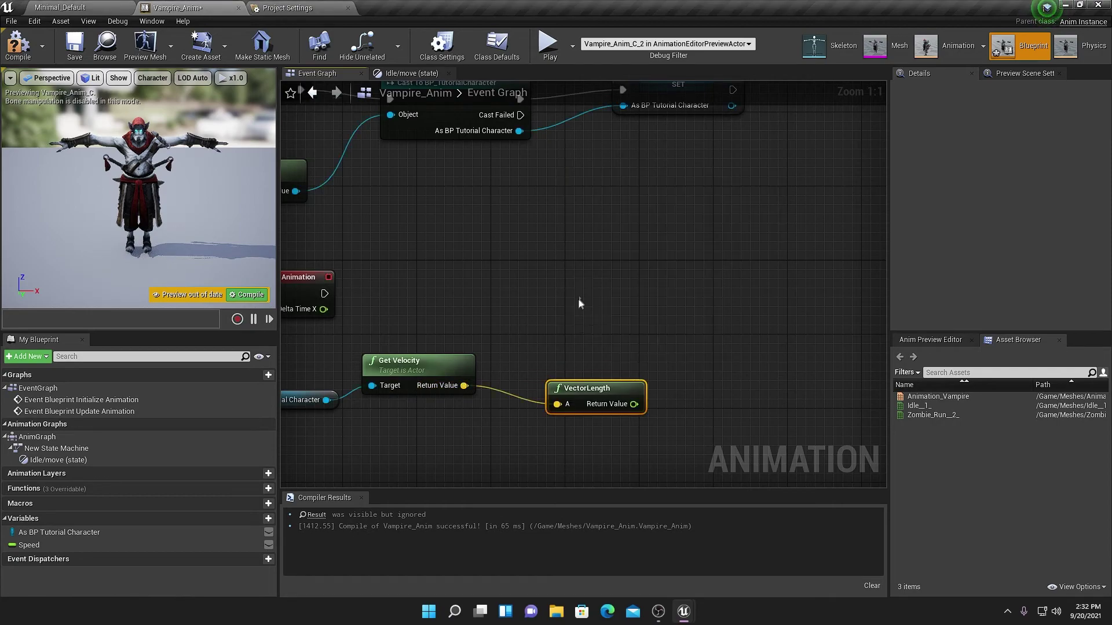
pyautogui.moveTo(223, 545); pyautogui.dragTo(637, 292)
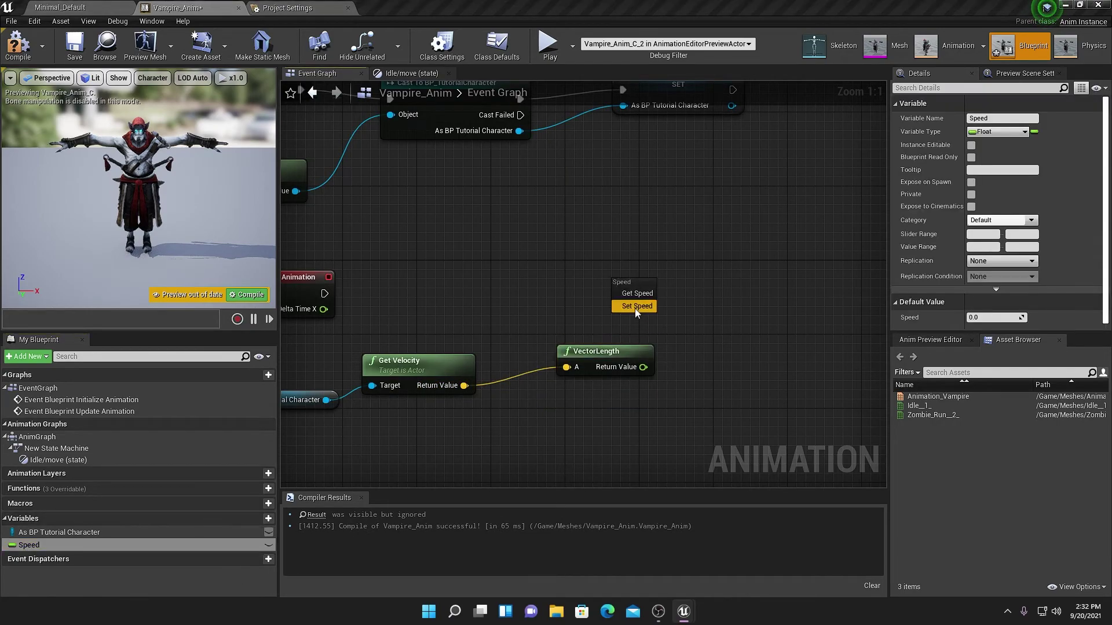
pyautogui.click(654, 316)
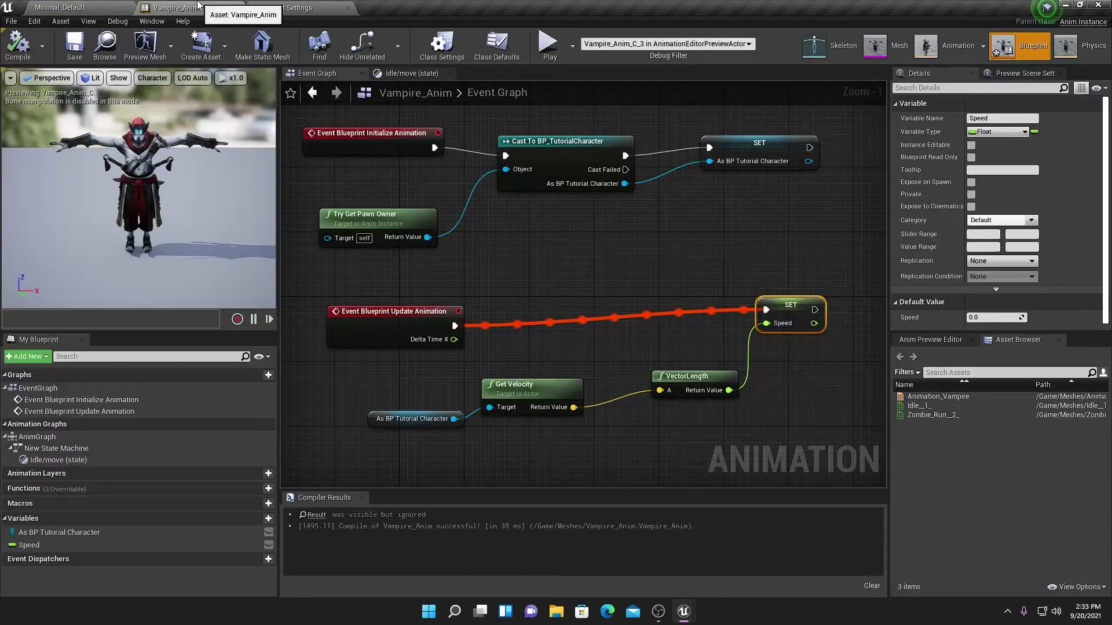
# In the Idle/move state, feed Get Speed into an Animation_Vampire blend space player and compile
pyautogui.click(412, 73)
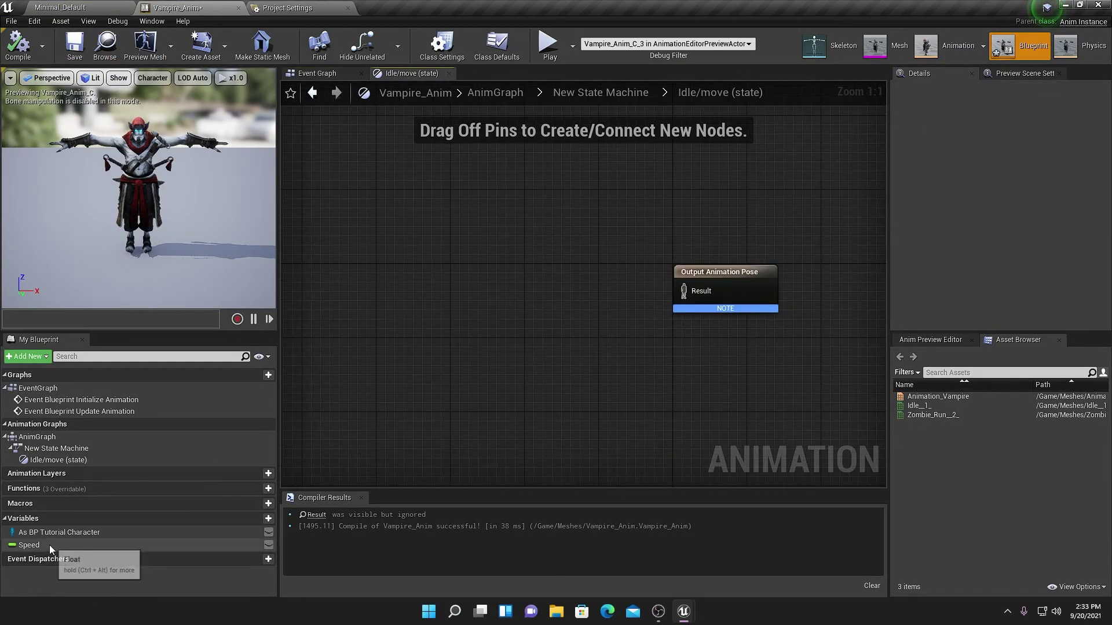
pyautogui.moveTo(29, 545); pyautogui.dragTo(359, 305)
pyautogui.click(379, 311)
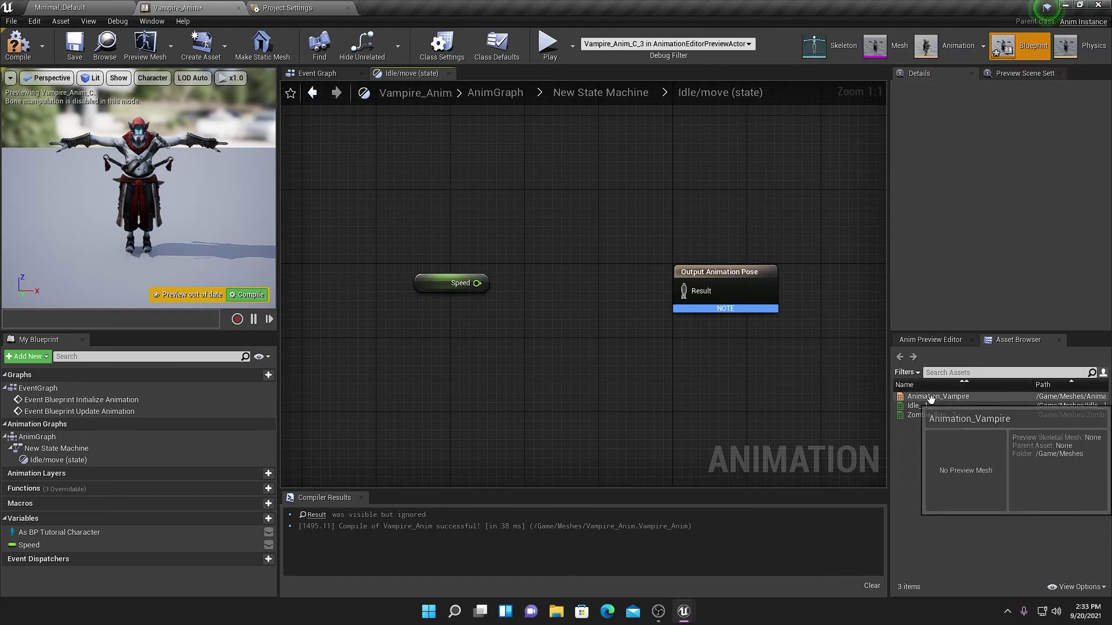
pyautogui.moveTo(938, 396); pyautogui.dragTo(508, 257)
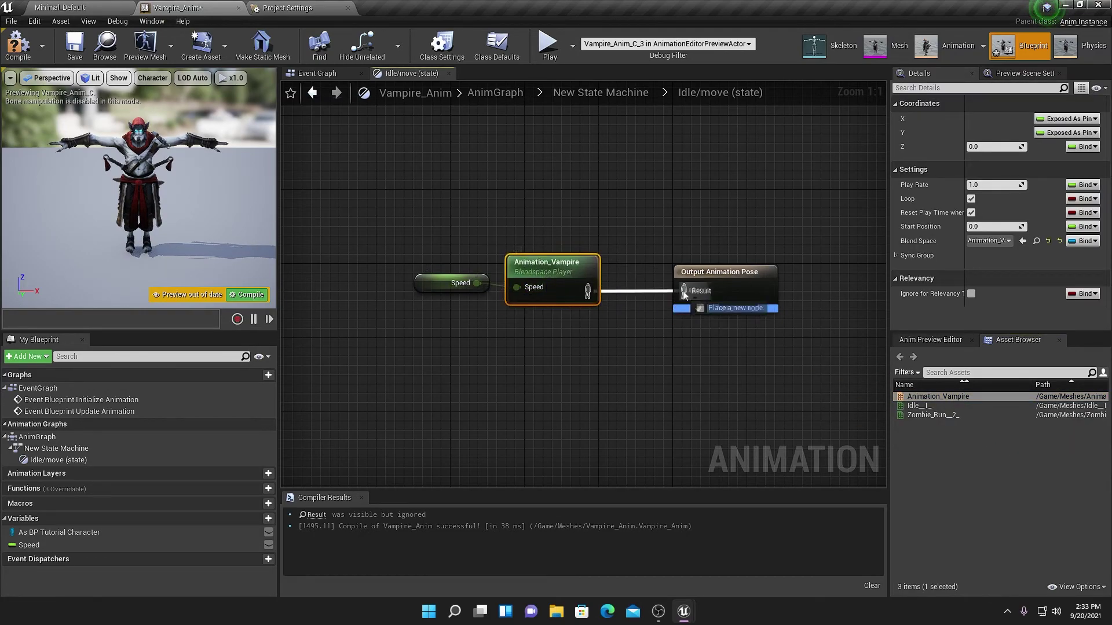
pyautogui.click(15, 47)
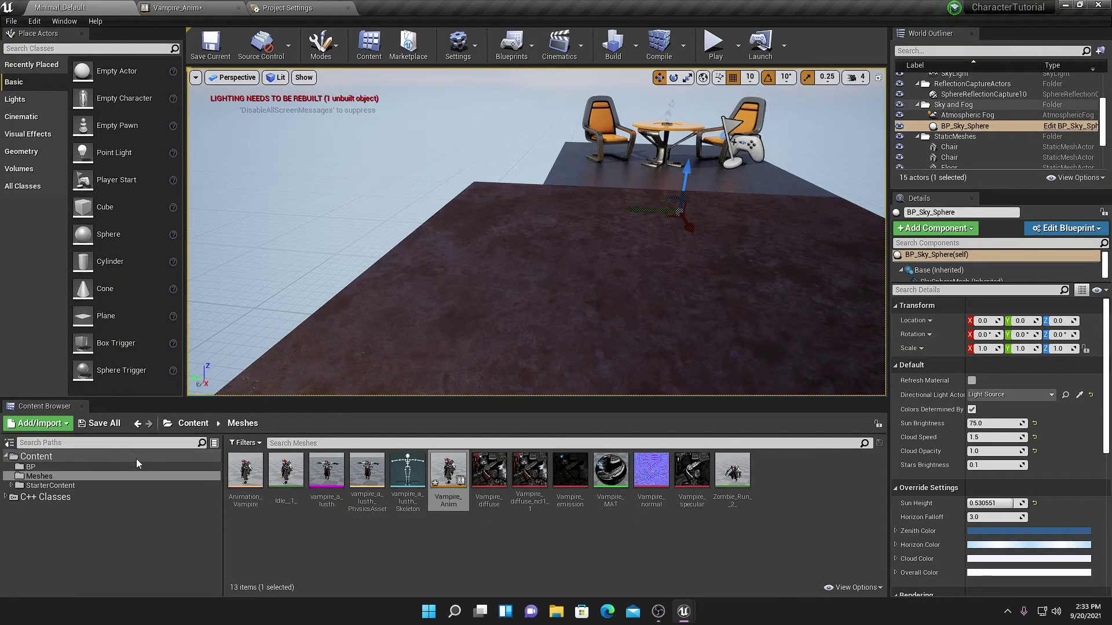
# Open BP_TutorialCharacter and set its mesh component's Skeletal Mesh to vampire_a_lusth
pyautogui.click(136, 466)
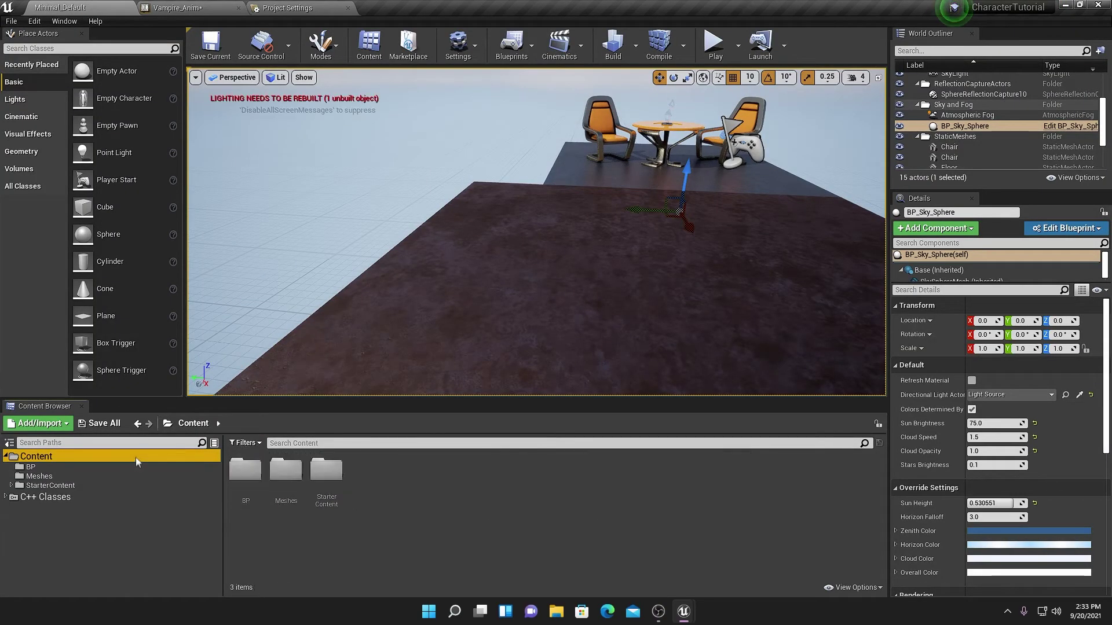
pyautogui.doubleClick(253, 481)
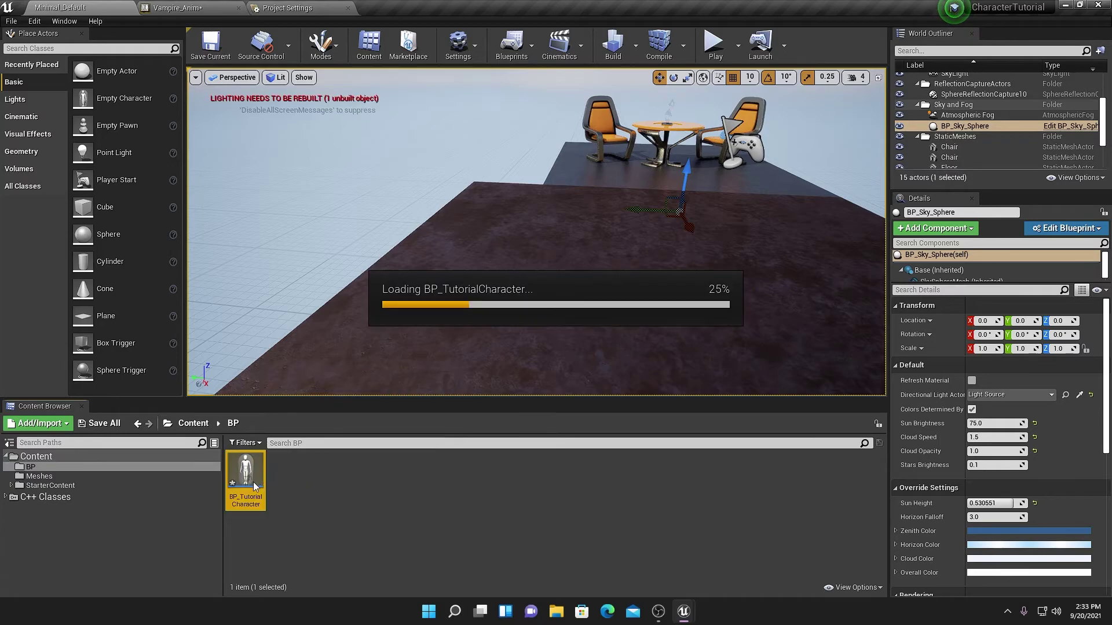
pyautogui.click(477, 89)
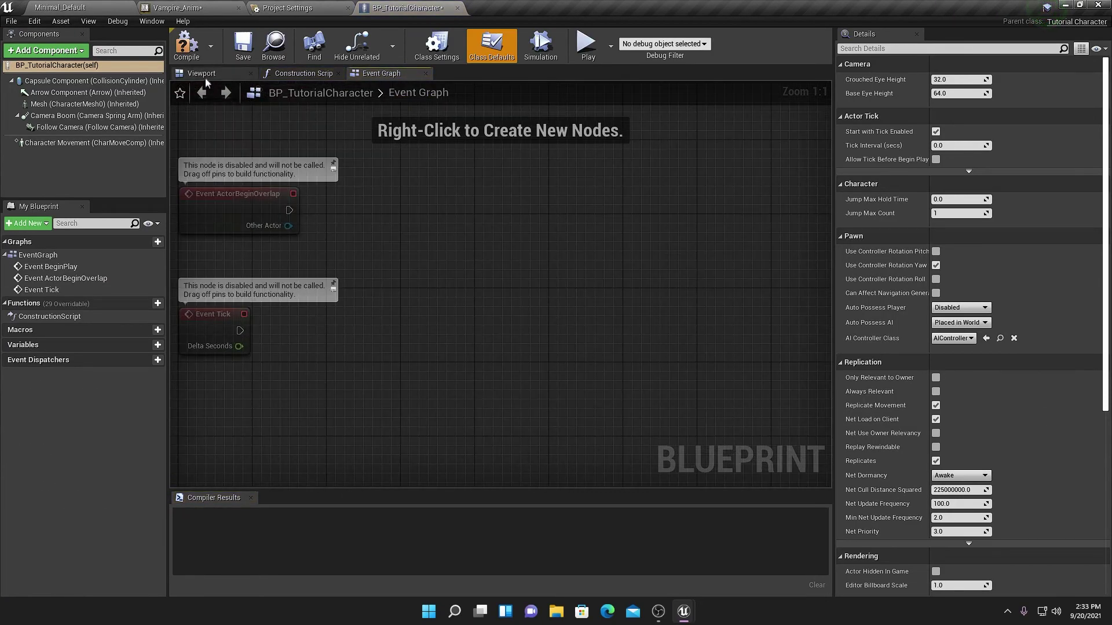
pyautogui.click(200, 74)
pyautogui.click(81, 104)
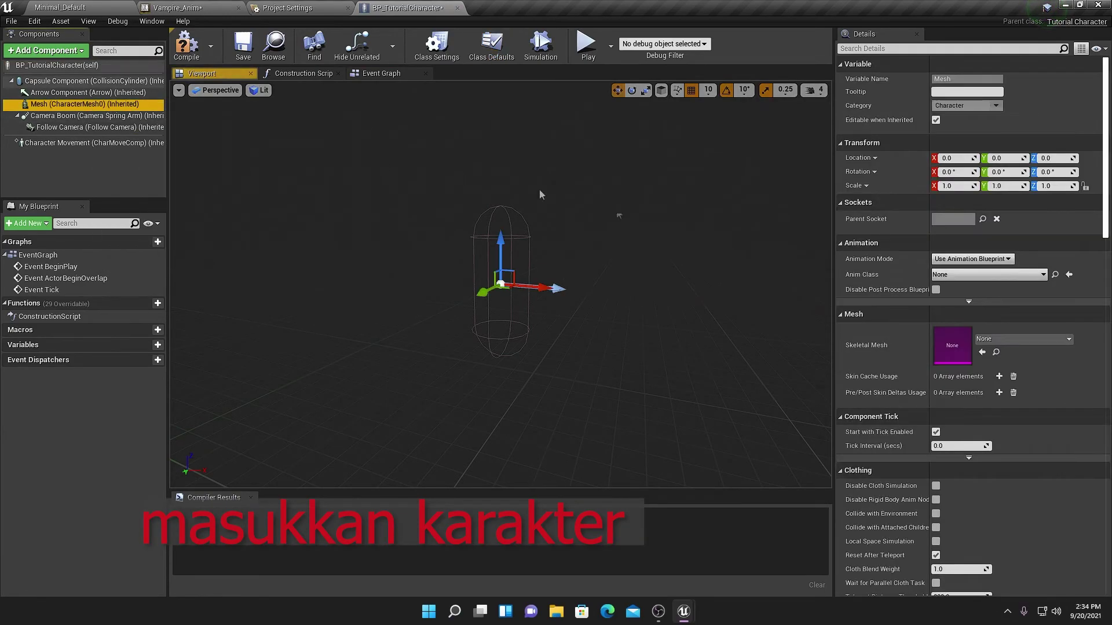
pyautogui.click(1004, 339)
pyautogui.click(973, 428)
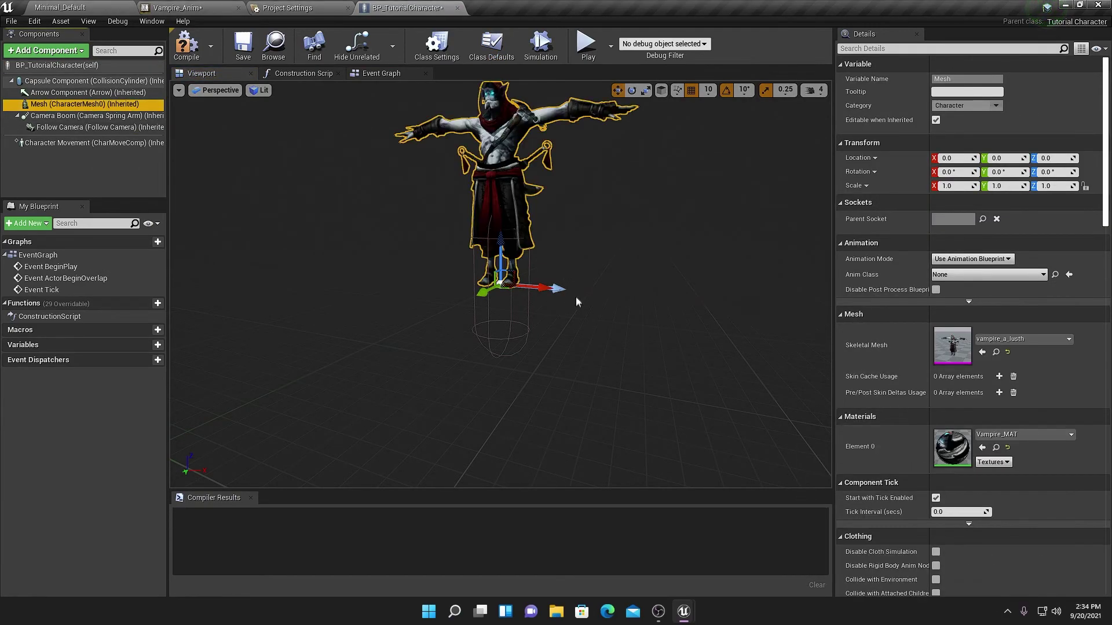
# Set the mesh's Anim Class to Vampire_Anim
pyautogui.click(955, 276)
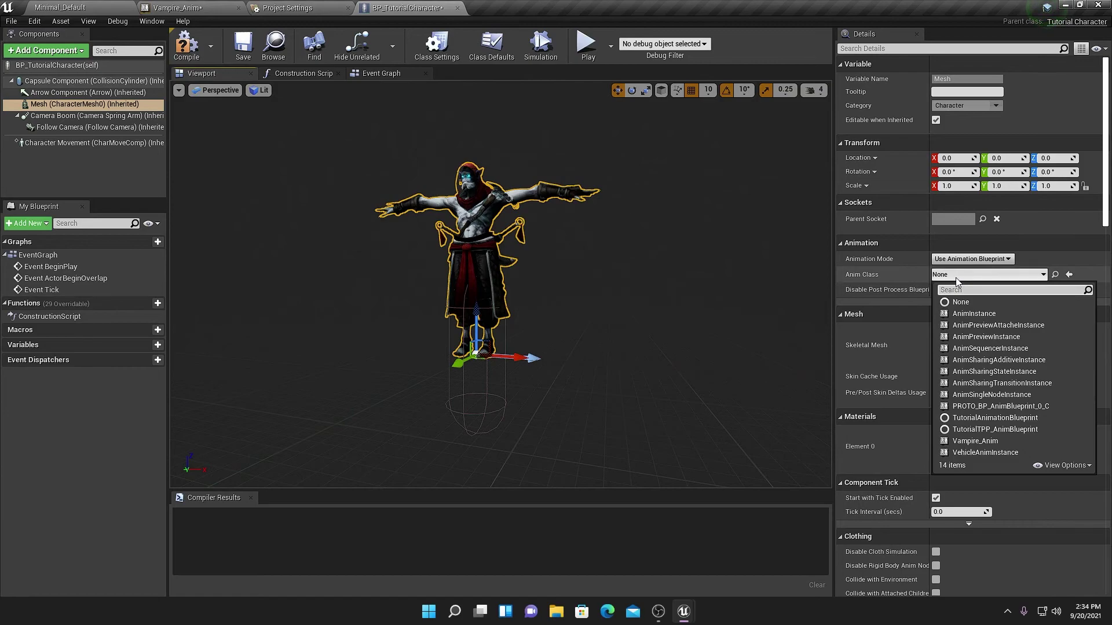
pyautogui.write('B')
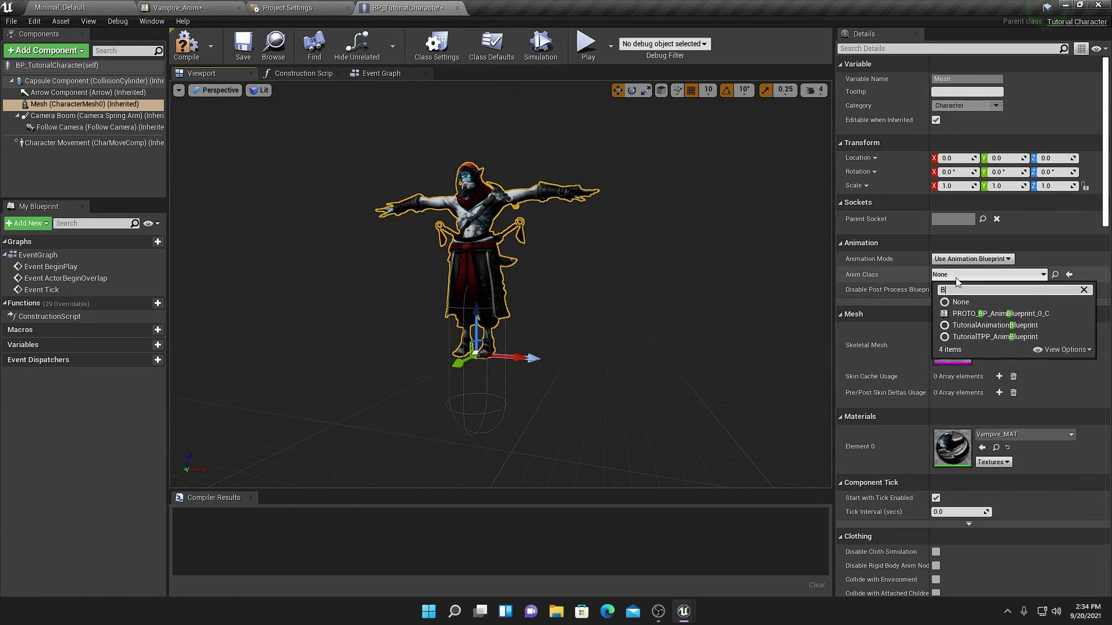
pyautogui.write('p')
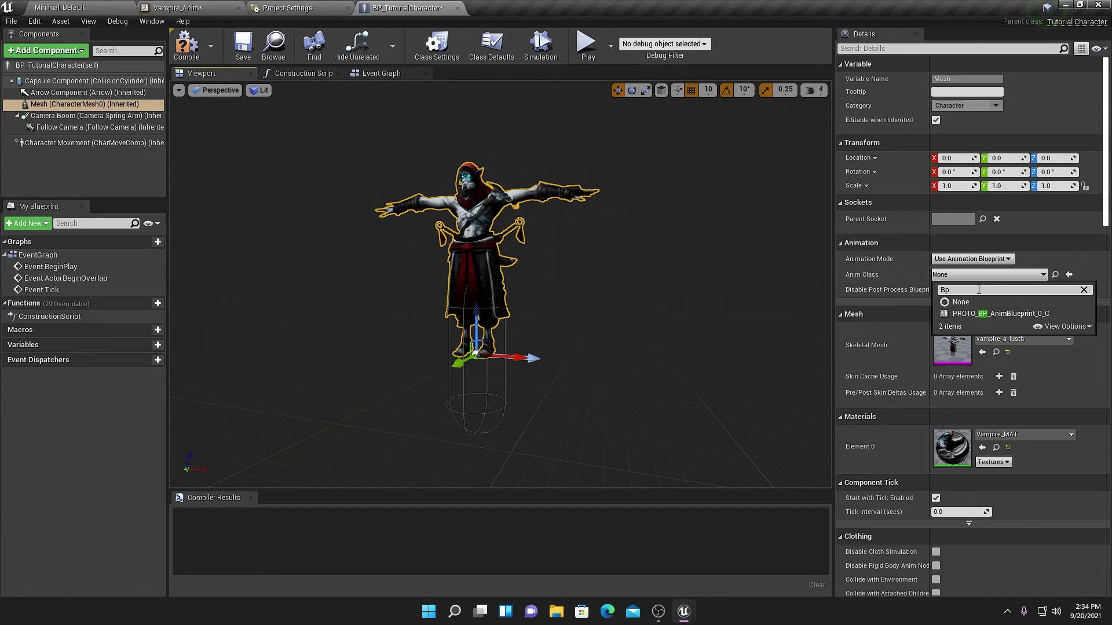
pyautogui.press('BackSpace')
pyautogui.press('BackSpace')
pyautogui.write('an')
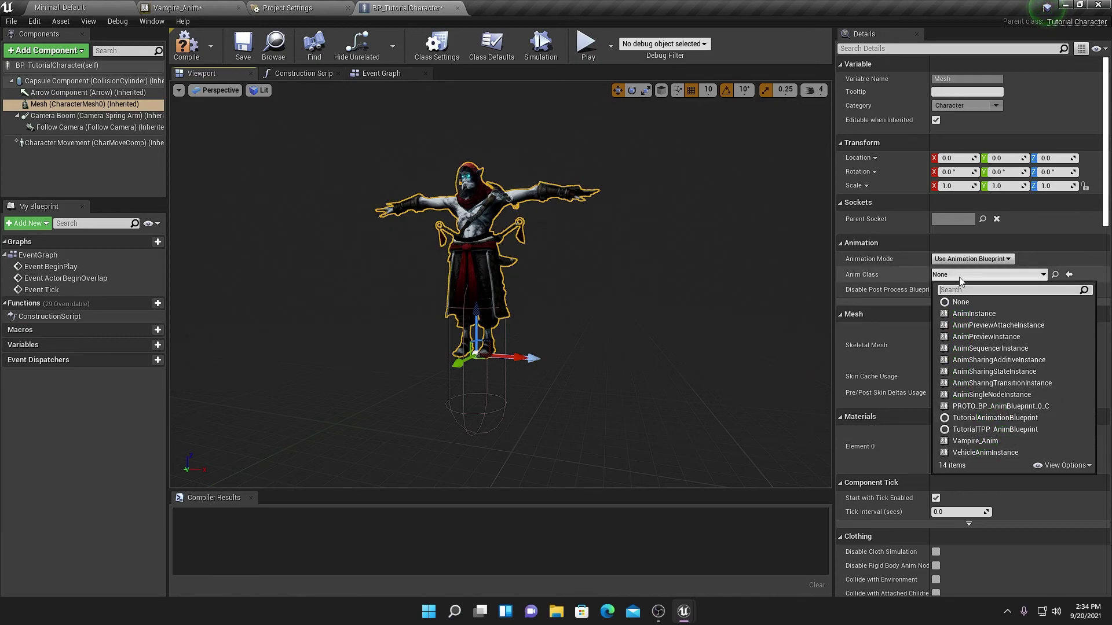
pyautogui.write('vampire')
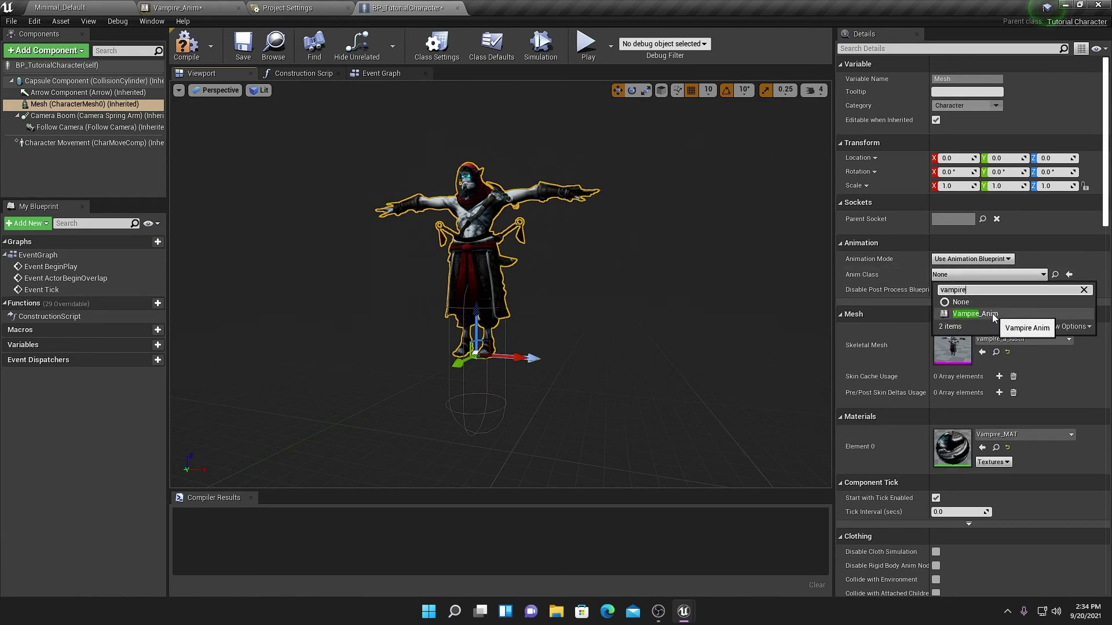
pyautogui.click(994, 318)
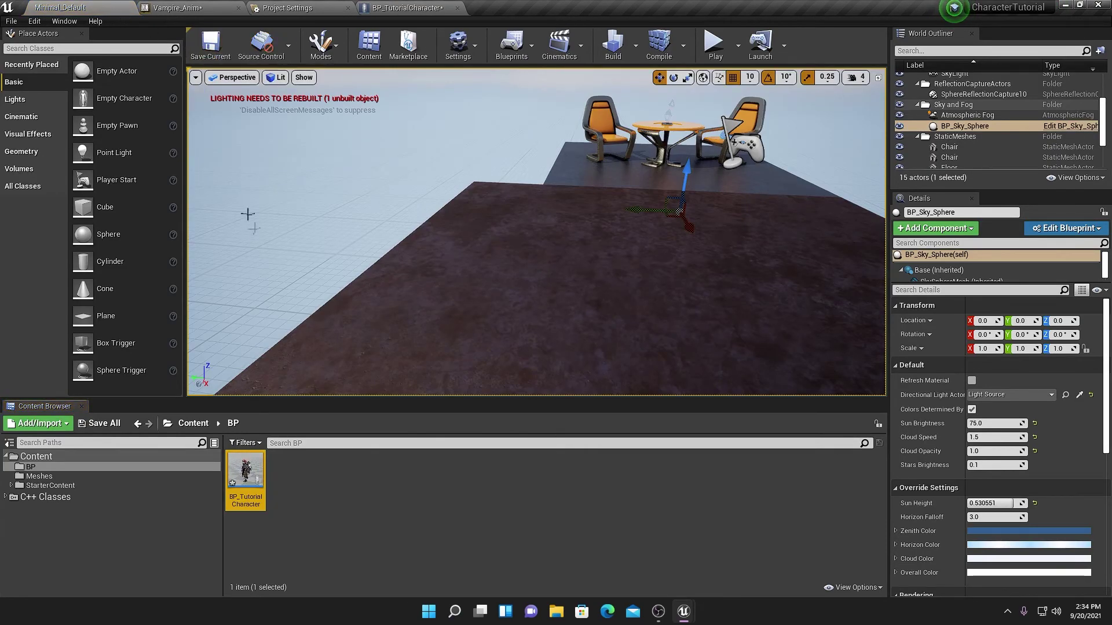
# Set the mesh's Z location to -90 and Z rotation to -90°, then compile and save
pyautogui.doubleClick(263, 481)
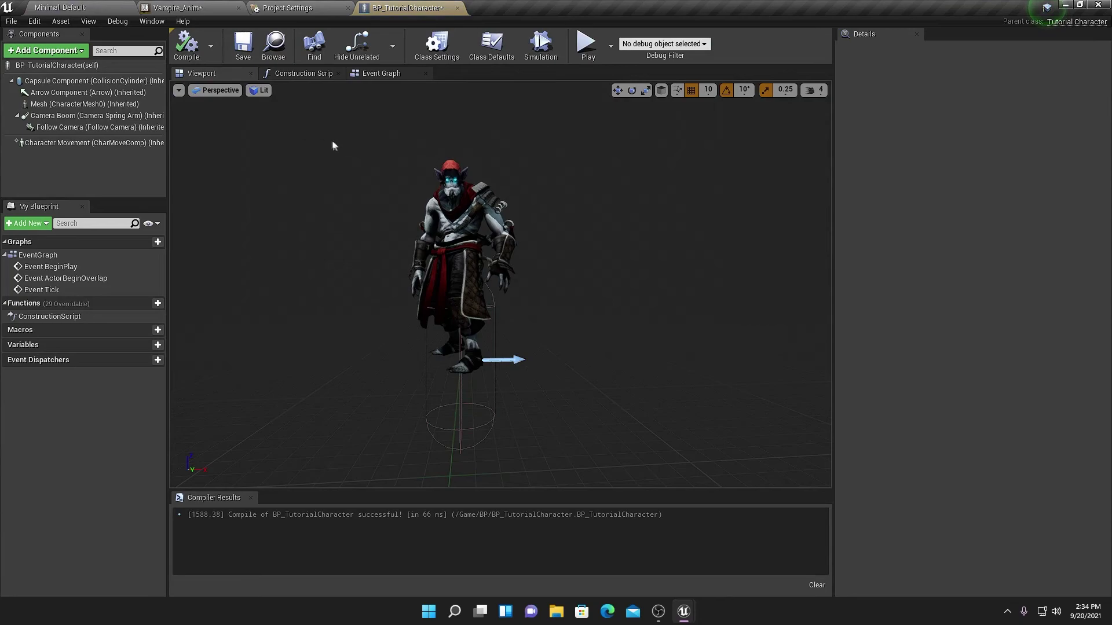
pyautogui.moveTo(333, 146); pyautogui.dragTo(324, 116)
pyautogui.click(539, 243)
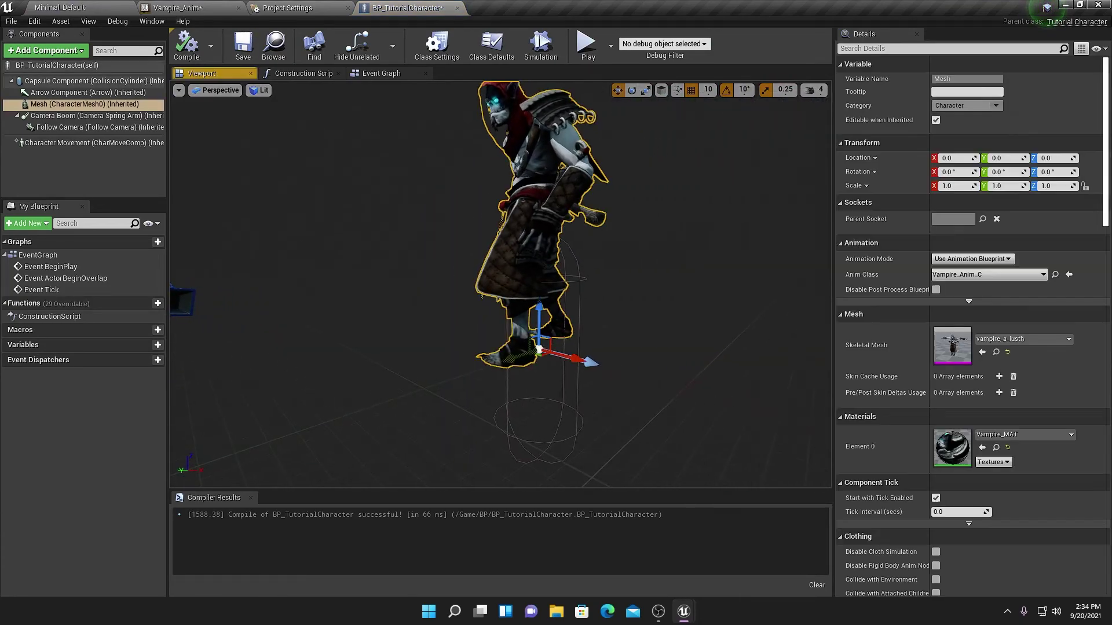
pyautogui.click(1064, 158)
pyautogui.write('-90')
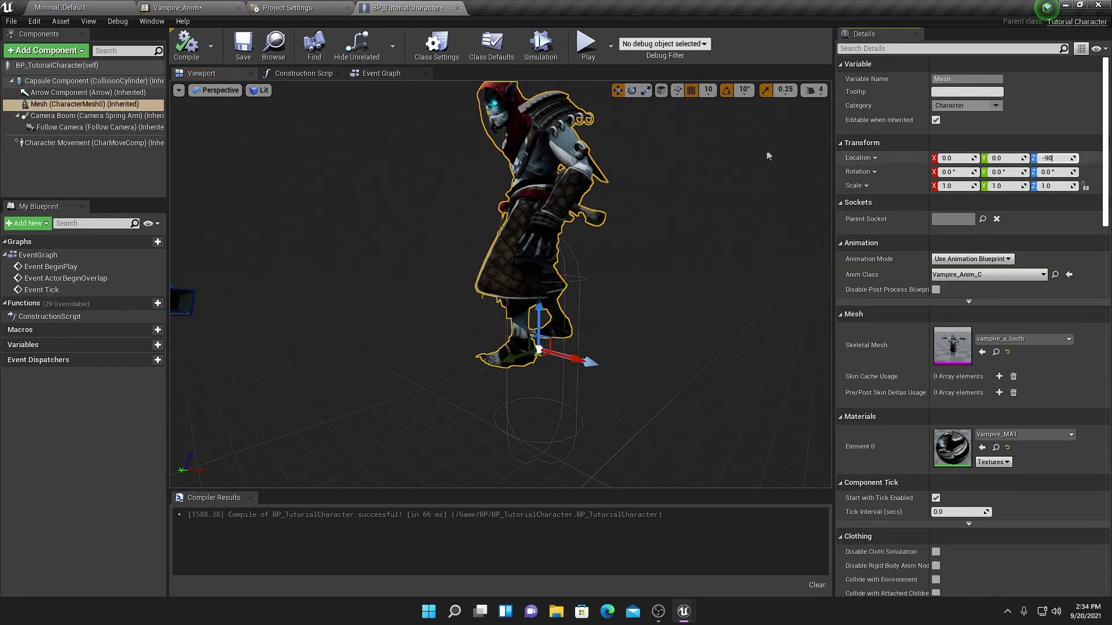
pyautogui.press('Return')
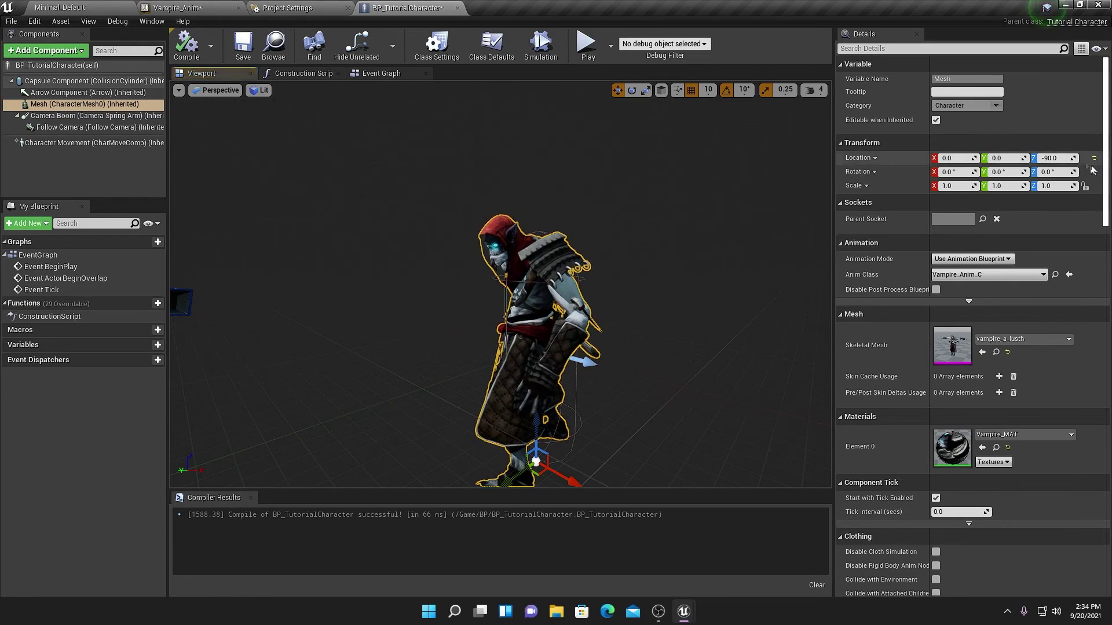
pyautogui.click(1061, 172)
pyautogui.write('-90')
pyautogui.press('Return')
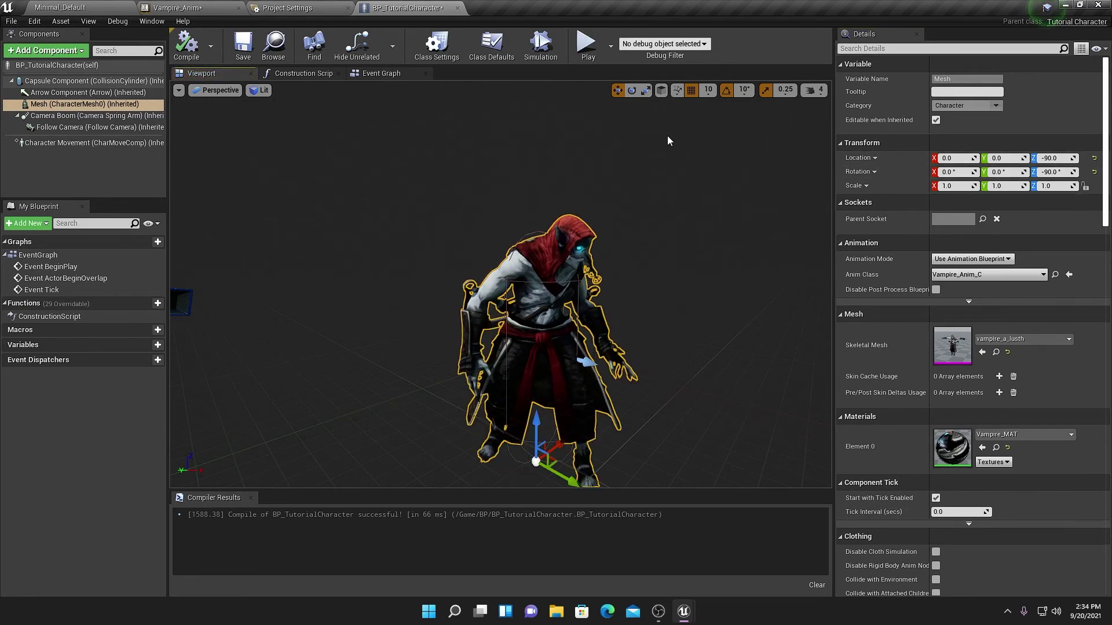
pyautogui.click(184, 45)
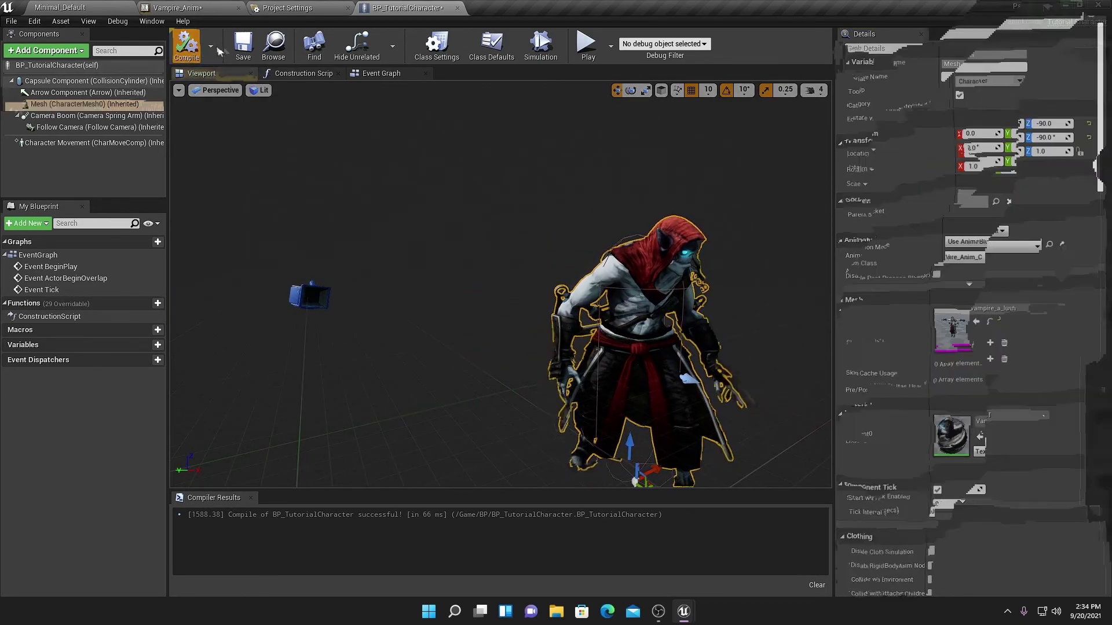
pyautogui.click(243, 46)
# Back in the Minimal_Default level, place BP_TutorialCharacter on the platform and focus on it
pyautogui.click(67, 5)
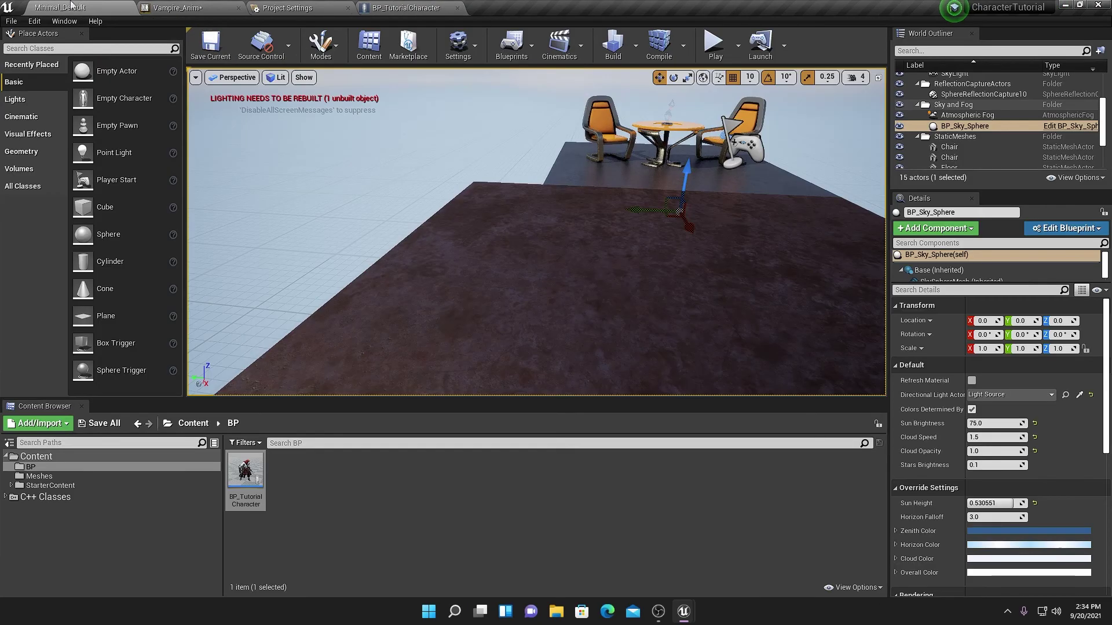
pyautogui.moveTo(246, 470); pyautogui.dragTo(533, 313)
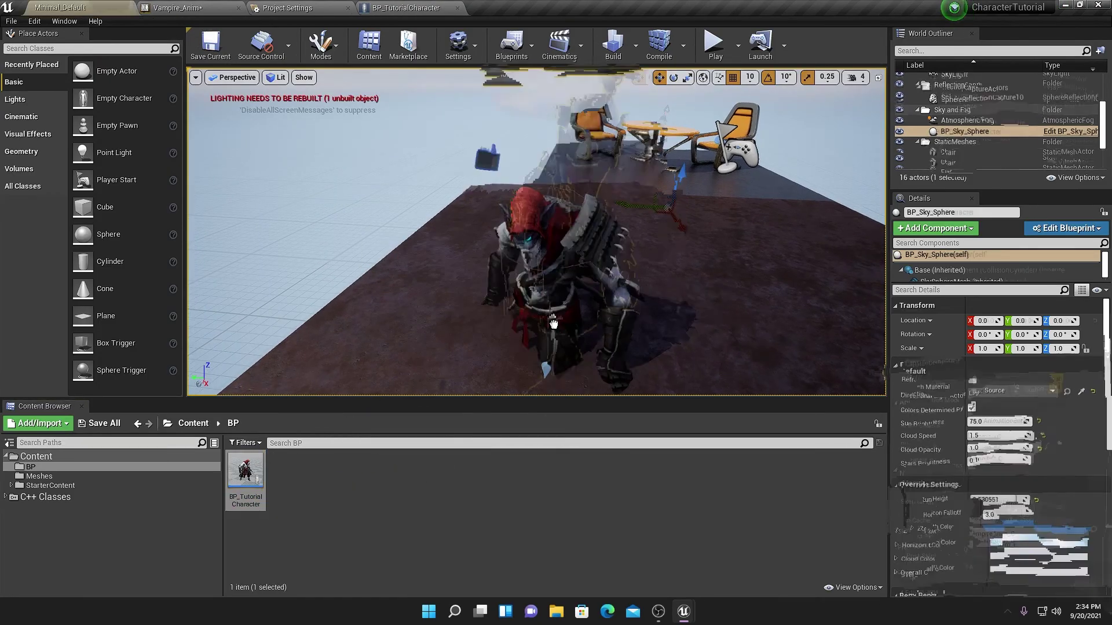
pyautogui.press('f')
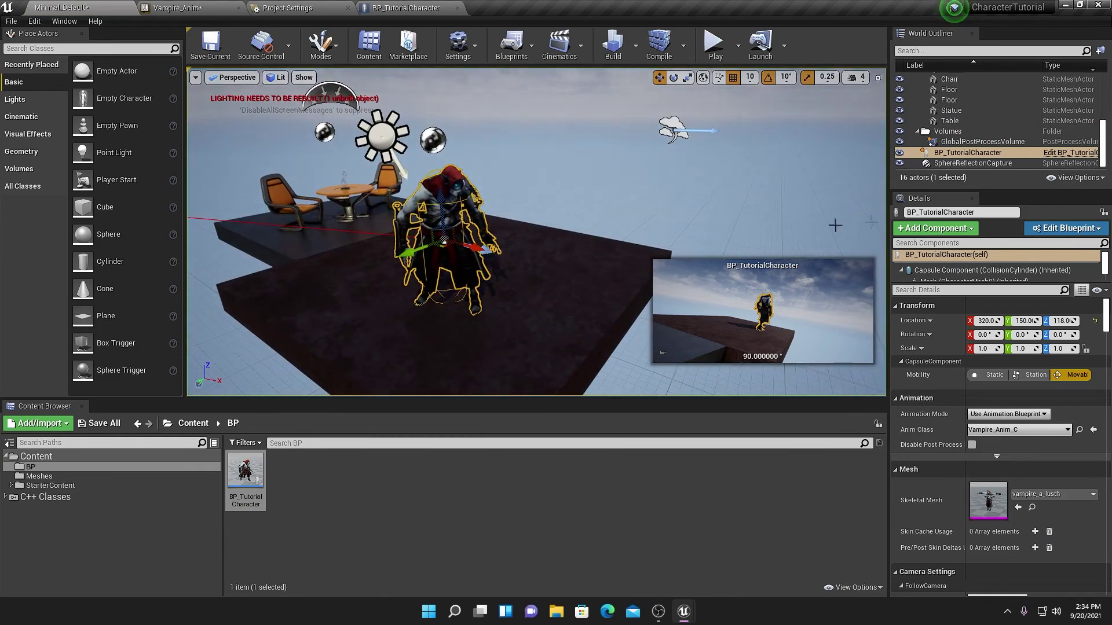
# Set the character's Auto Possess Player to Player 0 and start playing the level
pyautogui.click(934, 289)
pyautogui.write('posse')
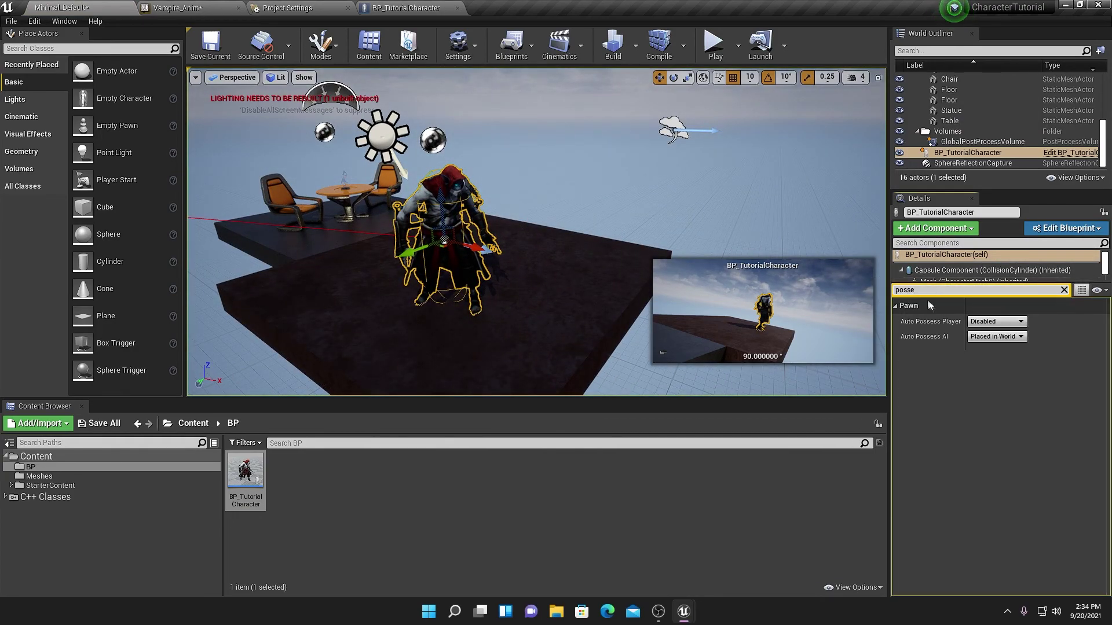
pyautogui.click(996, 321)
pyautogui.click(988, 338)
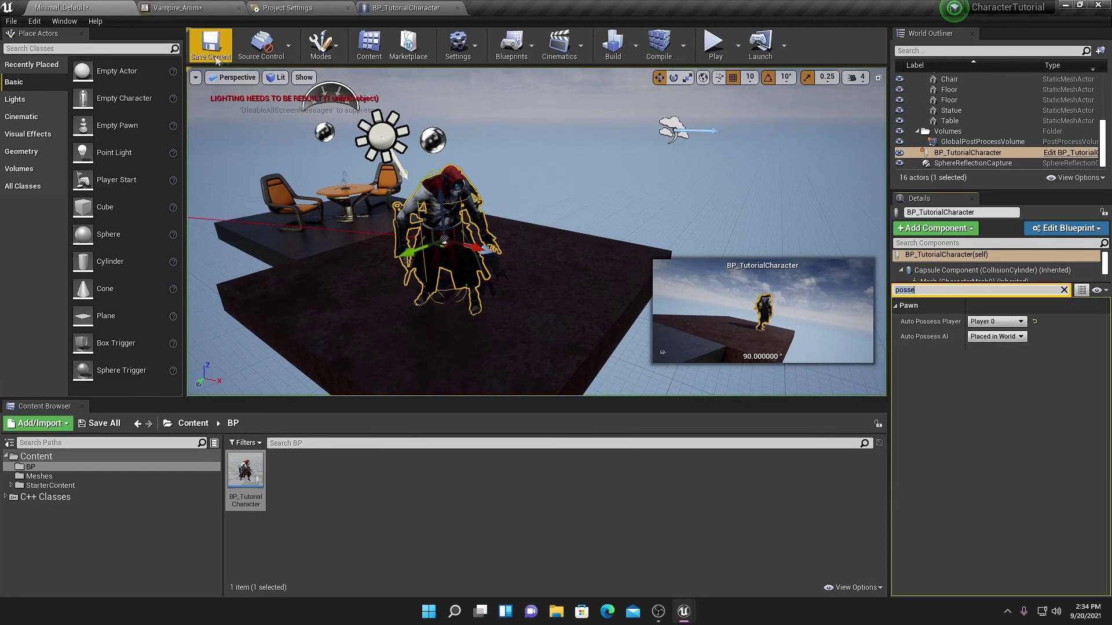
pyautogui.click(713, 58)
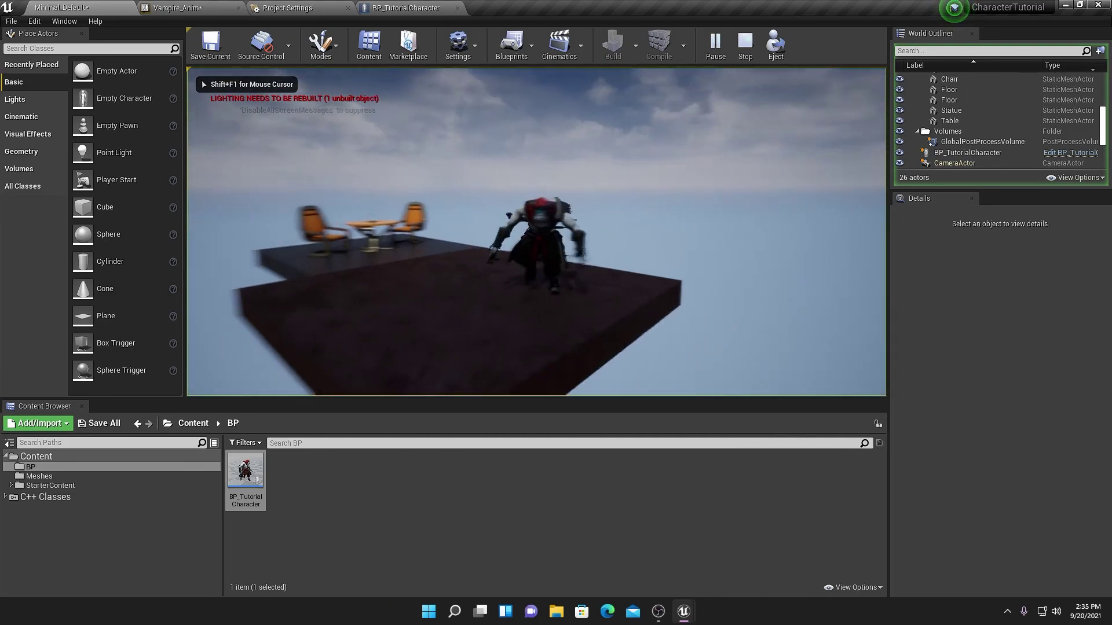
# Jump and run the vampire around the platform with Space, W and S, then stop playing
pyautogui.press('space')
pyautogui.press('w')
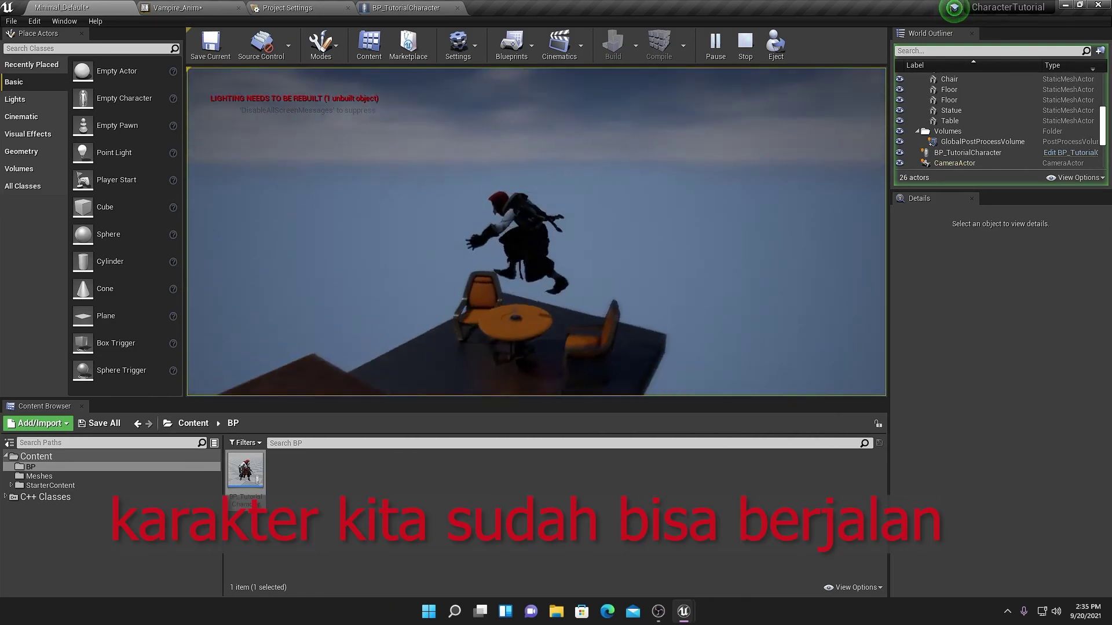
pyautogui.press('s')
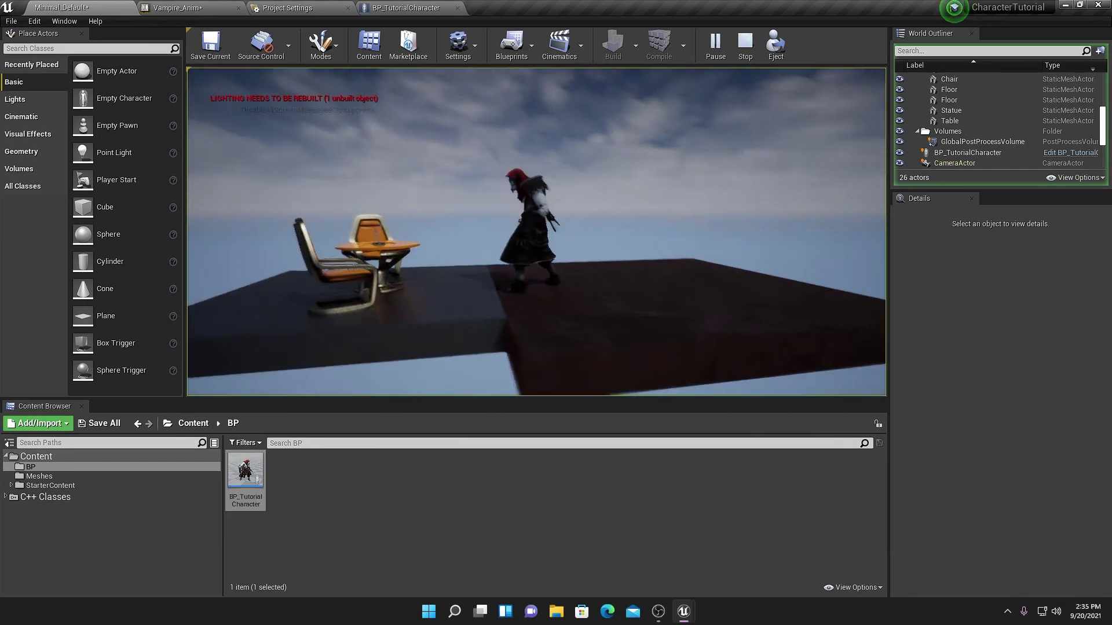
pyautogui.hotkey('shift', 'F1')
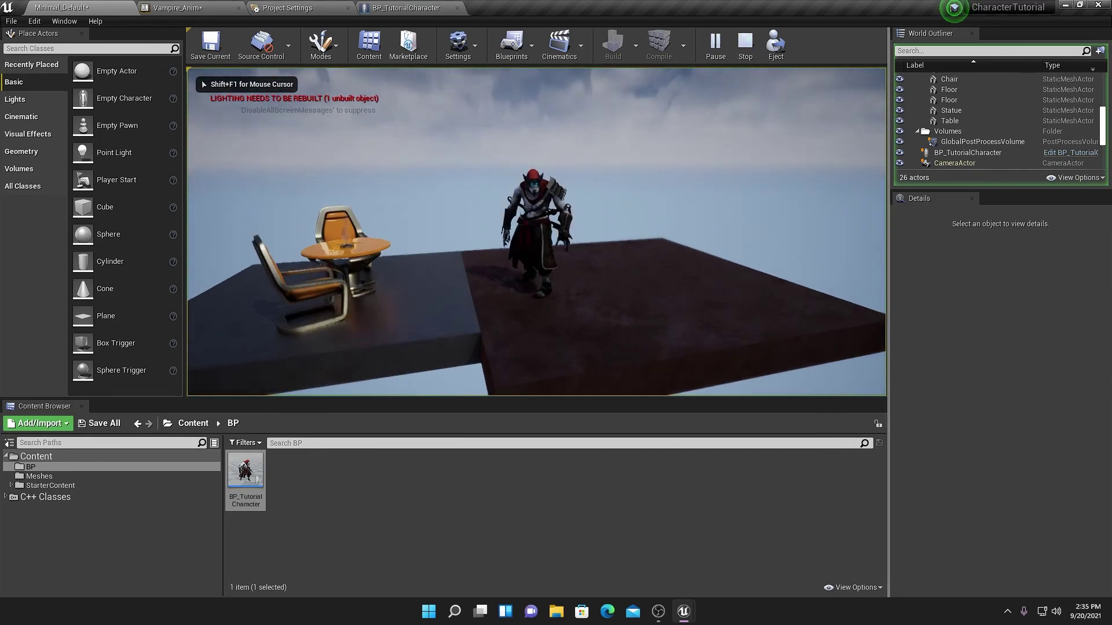
pyautogui.press('Escape')
# Select the floor piece and clear the 'poss' filter from the Details search
pyautogui.click(682, 322)
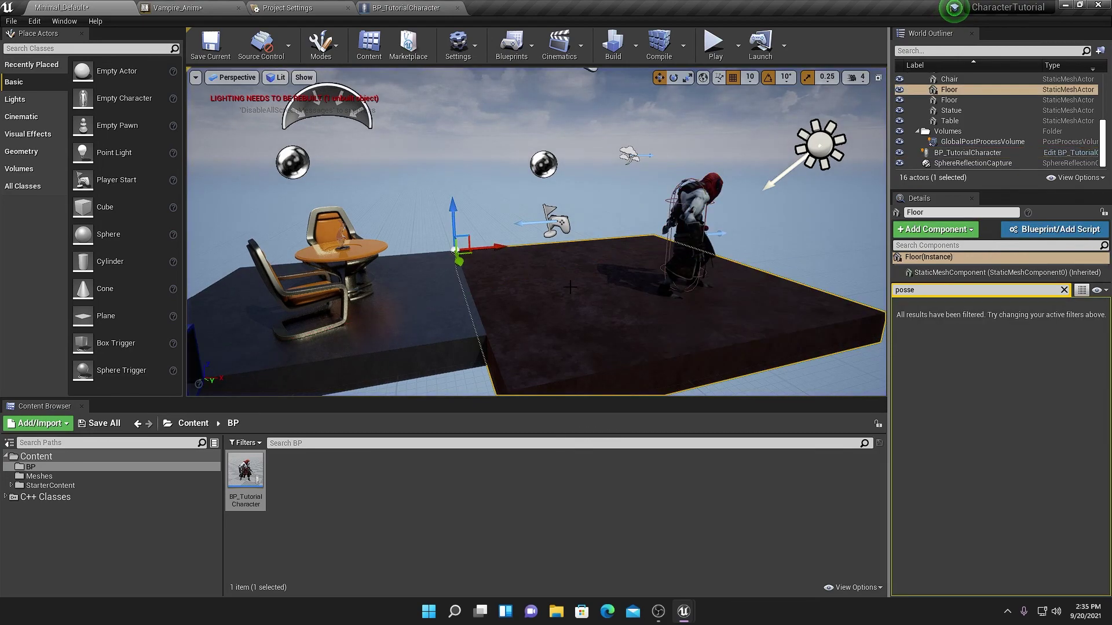
pyautogui.scroll(-3, 856, 278)
pyautogui.click(1064, 290)
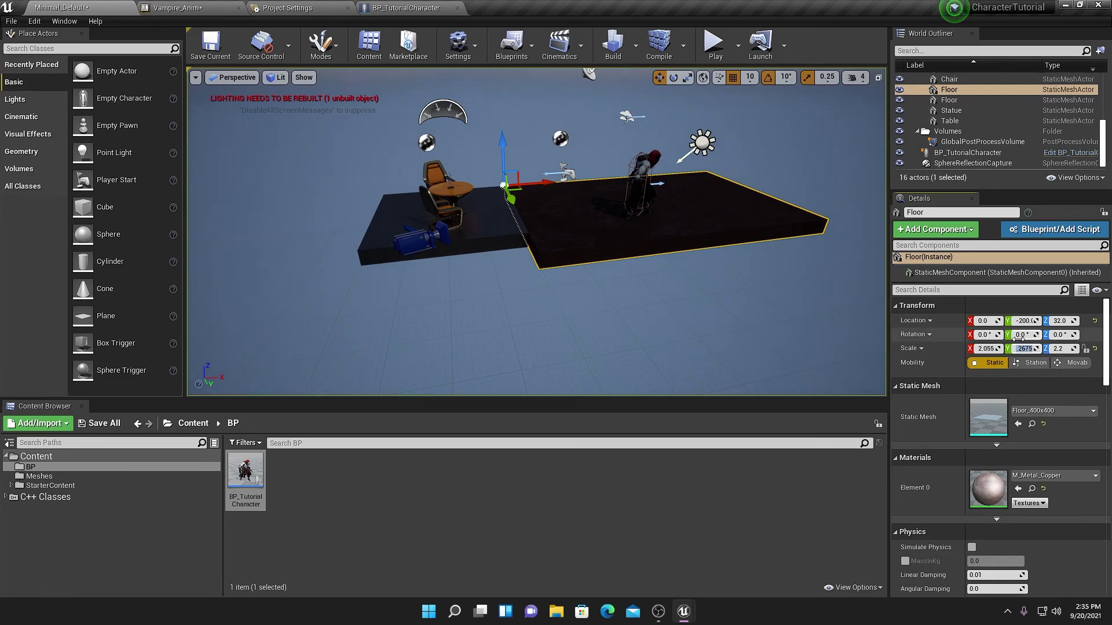
# Frame the view on BP_Sky_Sphere and play the level again
pyautogui.click(610, 157)
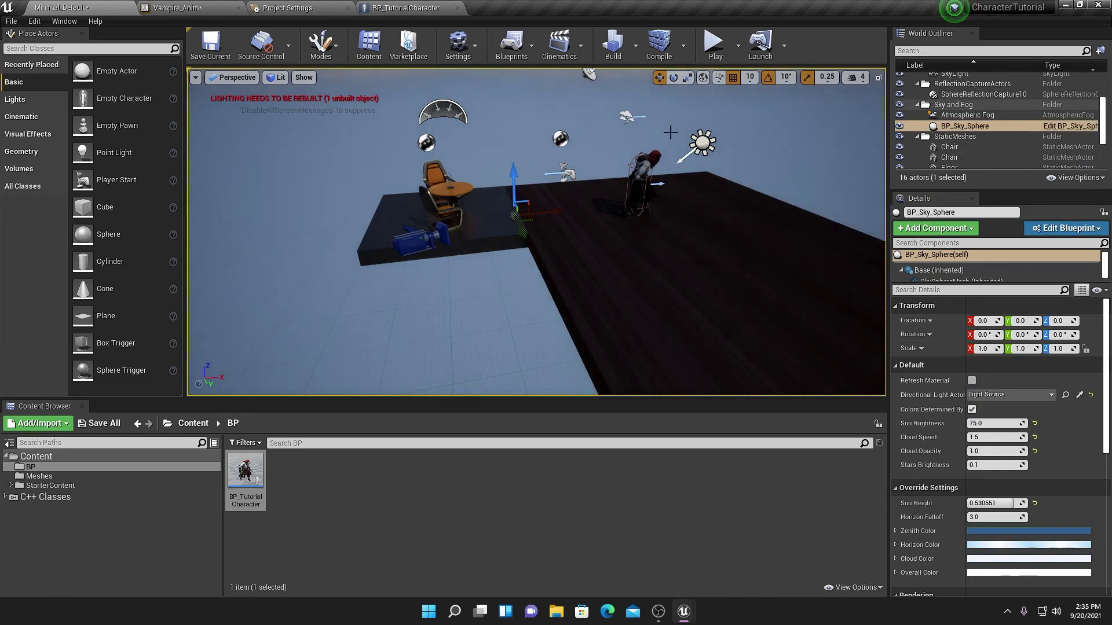
pyautogui.press('f')
pyautogui.click(694, 49)
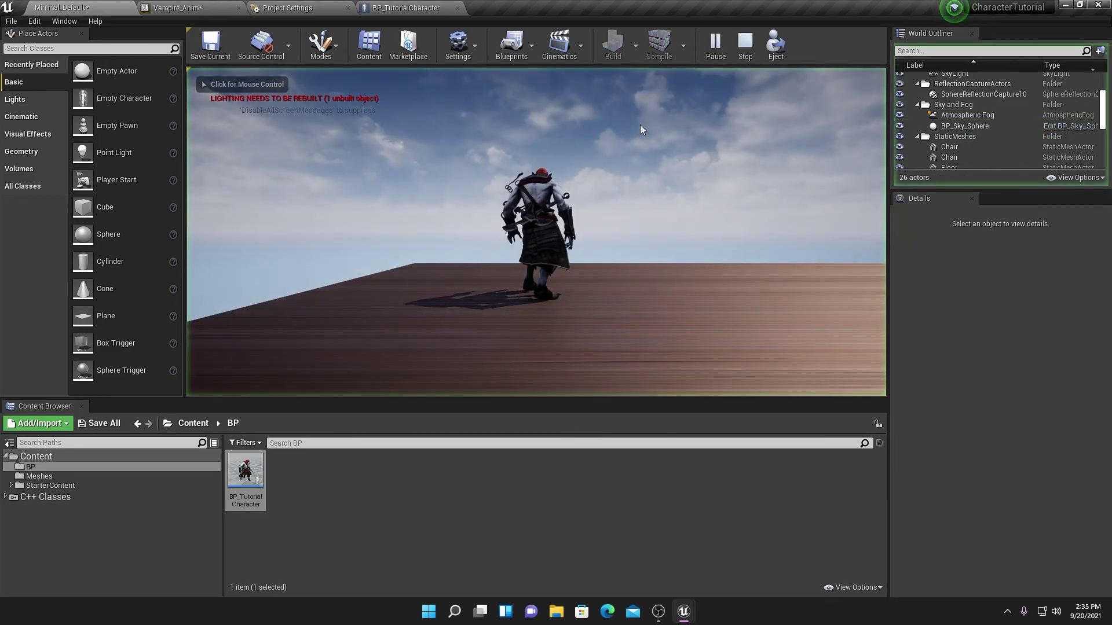